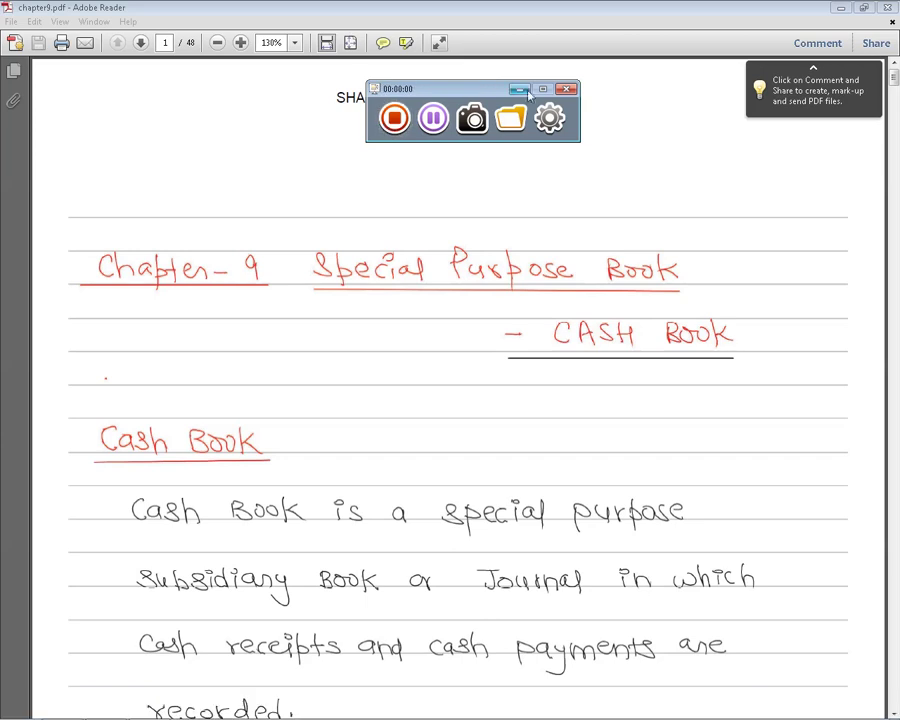
Step: Minimize all windows with Show desktop and turn off Show desktop icons, leaving only the wallpaper
{"action": "left_click", "coordinate": [519, 89]}
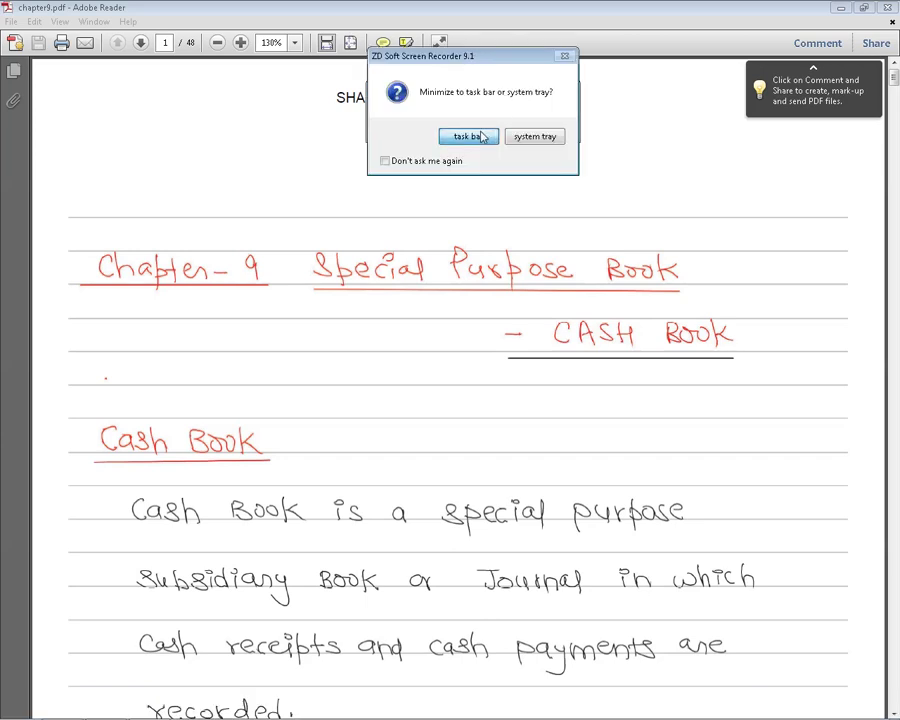
{"action": "left_click", "coordinate": [467, 136]}
{"action": "right_click", "coordinate": [578, 702]}
{"action": "left_click", "coordinate": [619, 652]}
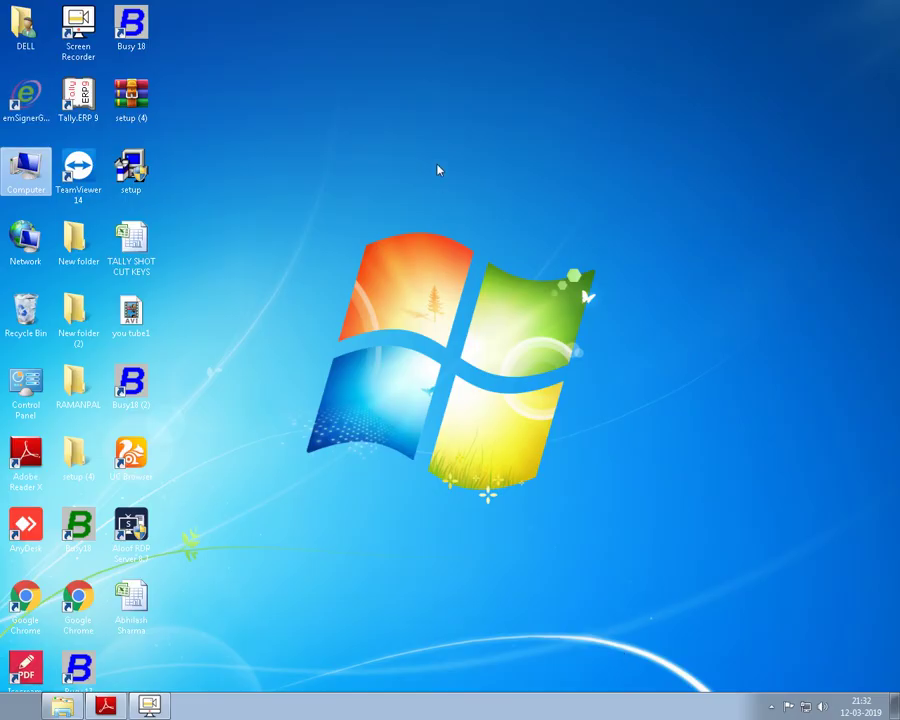
{"action": "right_click", "coordinate": [438, 169]}
{"action": "left_click", "coordinate": [650, 261]}
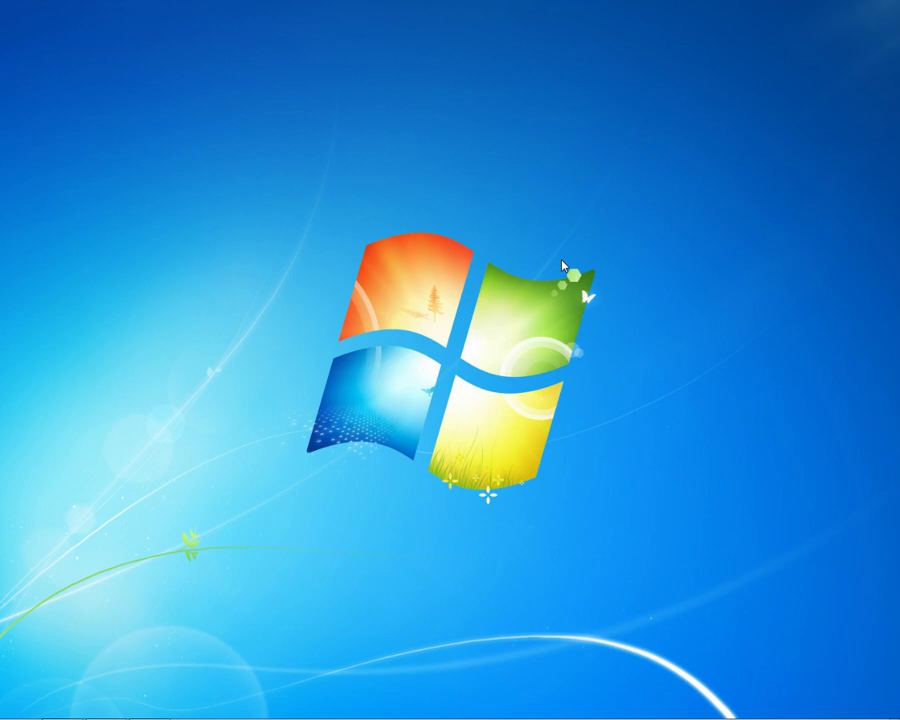
{"action": "mouse_move", "coordinate": [62, 706]}
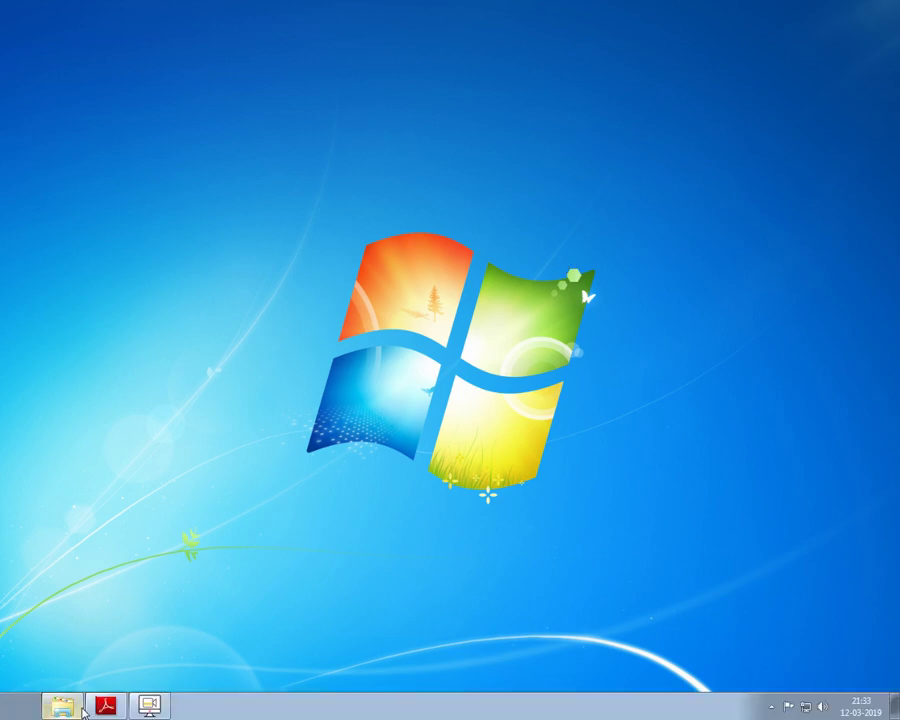
Step: Restore chapter9.pdf, highlight the CASH BOOK heading, and scroll down to page 2
{"action": "left_click", "coordinate": [105, 707]}
{"action": "scroll", "coordinate": [155, 298], "scroll_direction": "down", "scroll_amount": 1}
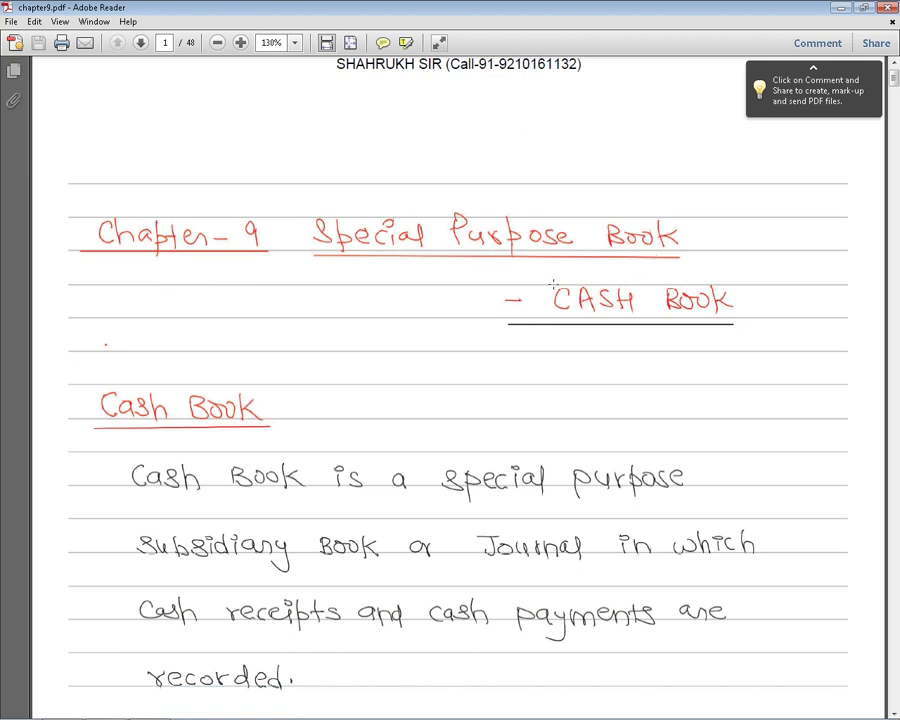
{"action": "left_click_drag", "start_coordinate": [553, 284], "coordinate": [731, 347]}
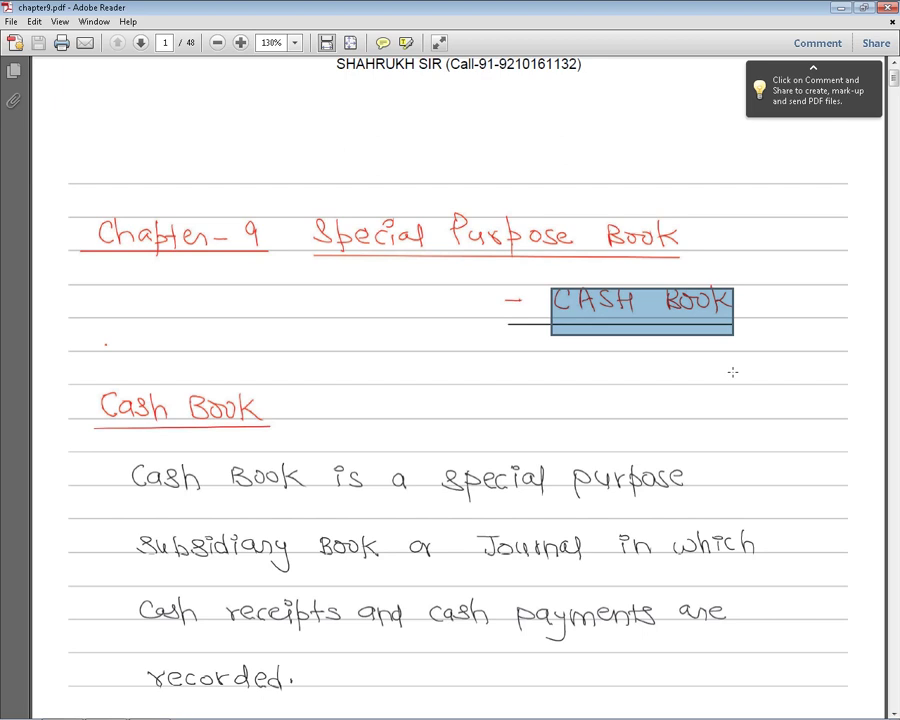
{"action": "scroll", "coordinate": [732, 372], "scroll_direction": "down", "scroll_amount": 3}
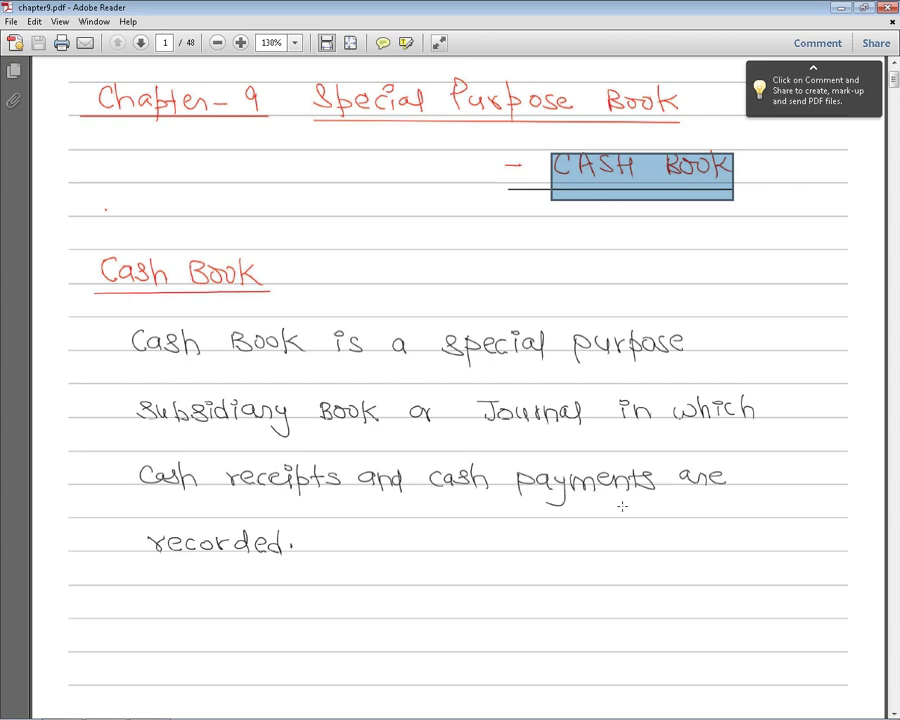
{"action": "scroll", "coordinate": [596, 510], "scroll_direction": "down", "scroll_amount": 3}
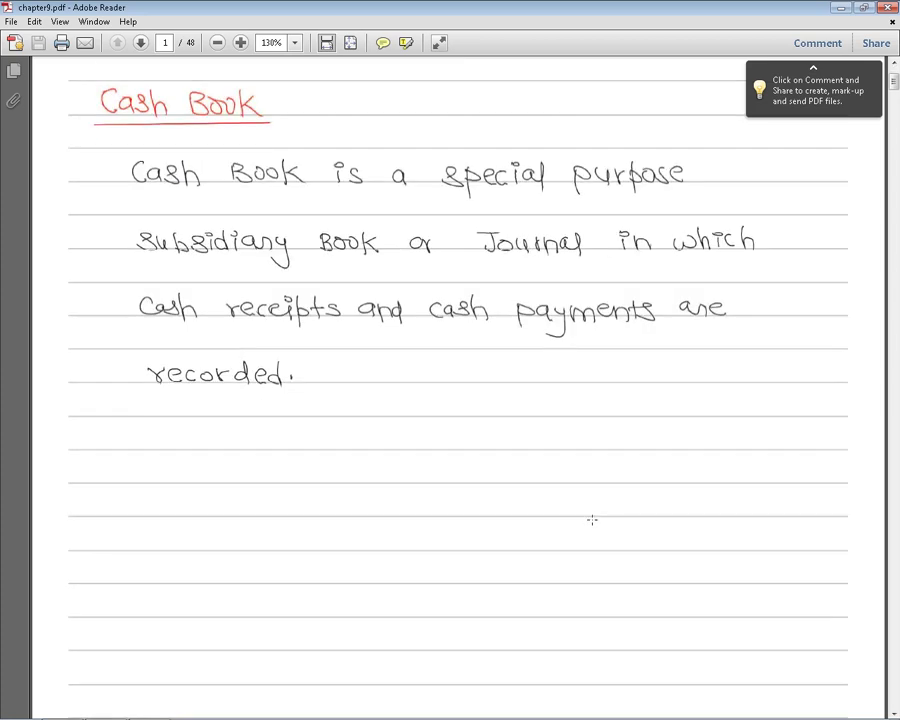
{"action": "scroll", "coordinate": [588, 517], "scroll_direction": "down", "scroll_amount": 5}
{"action": "scroll", "coordinate": [590, 518], "scroll_direction": "down", "scroll_amount": 3}
{"action": "scroll", "coordinate": [592, 519], "scroll_direction": "down", "scroll_amount": 5}
Step: Highlight Transactions, Journal and Purchase Book entries in page 2's recording diagram
{"action": "scroll", "coordinate": [592, 519], "scroll_direction": "down", "scroll_amount": 1}
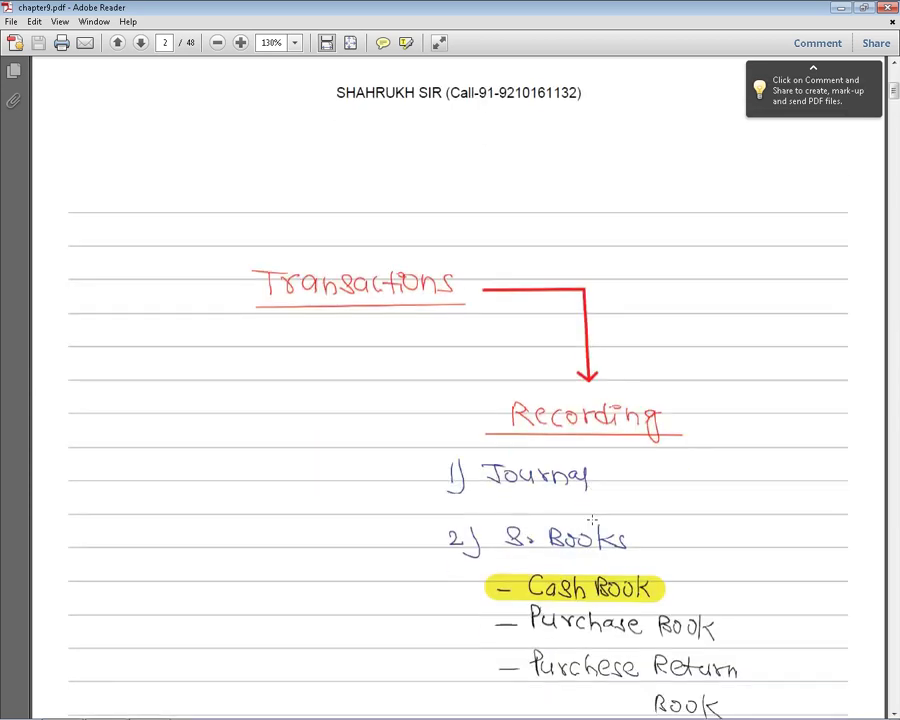
{"action": "scroll", "coordinate": [592, 519], "scroll_direction": "down", "scroll_amount": 2}
{"action": "left_click_drag", "start_coordinate": [212, 136], "coordinate": [422, 221]}
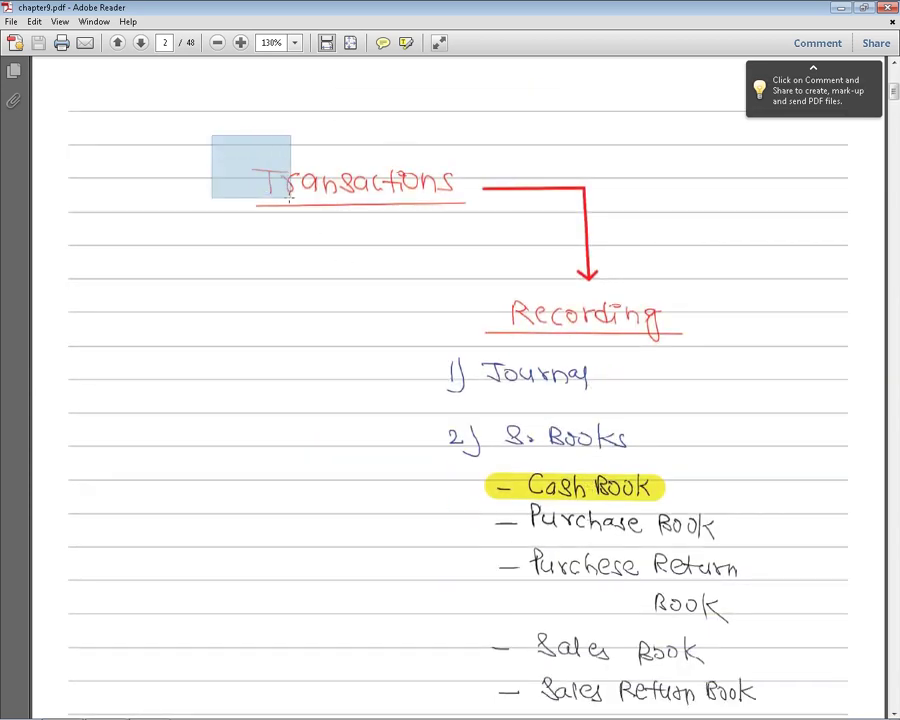
{"action": "scroll", "coordinate": [424, 223], "scroll_direction": "down", "scroll_amount": 1}
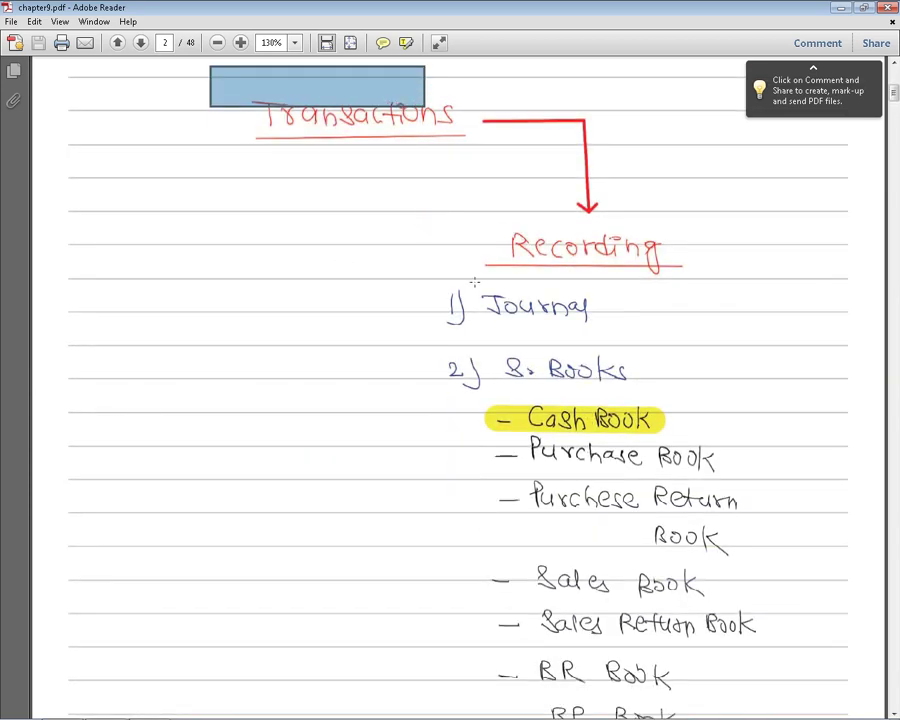
{"action": "left_click_drag", "start_coordinate": [474, 281], "coordinate": [642, 364]}
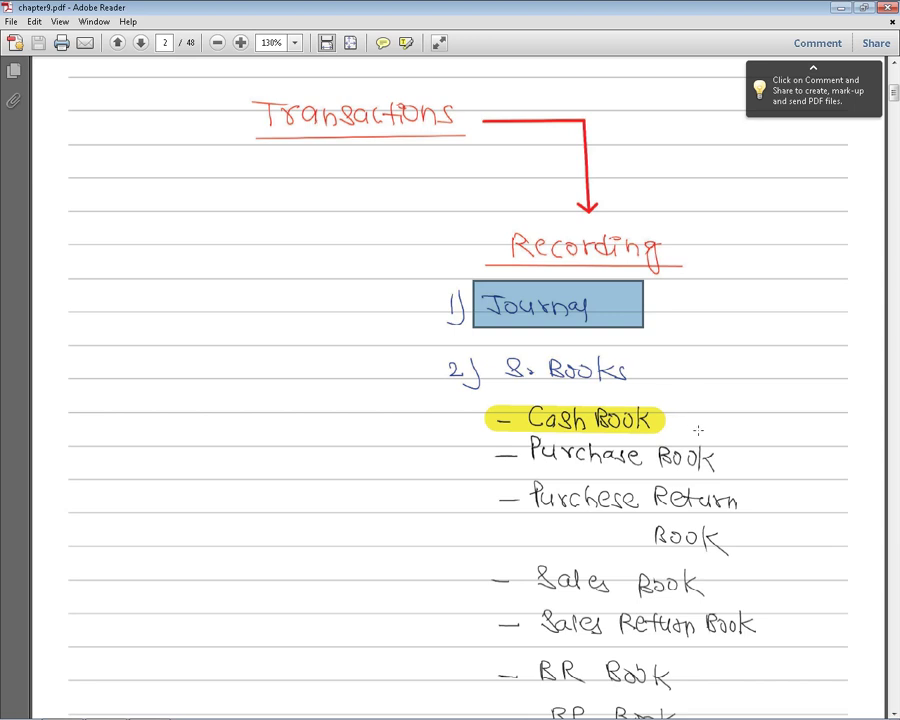
{"action": "left_click_drag", "start_coordinate": [508, 433], "coordinate": [727, 461]}
{"action": "left_click_drag", "start_coordinate": [512, 482], "coordinate": [761, 503]}
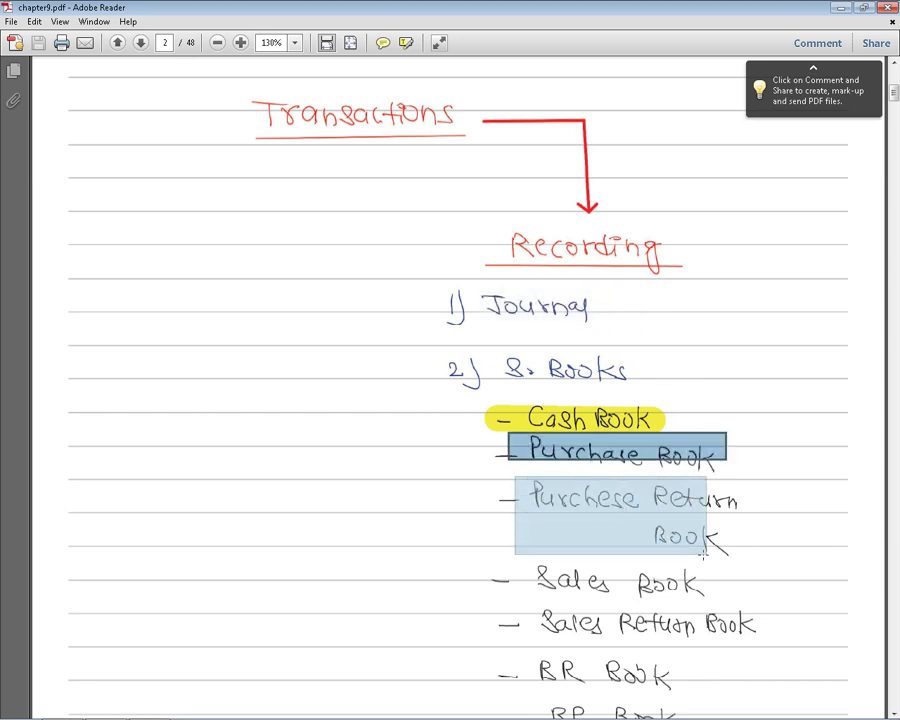
{"action": "scroll", "coordinate": [744, 543], "scroll_direction": "down", "scroll_amount": 2}
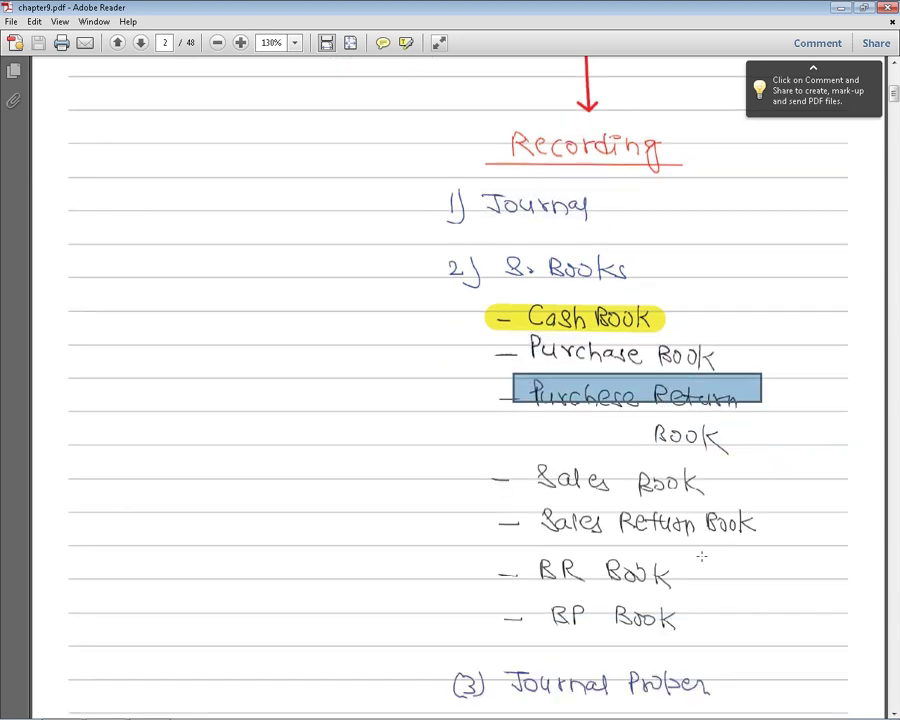
{"action": "scroll", "coordinate": [698, 552], "scroll_direction": "down", "scroll_amount": 1}
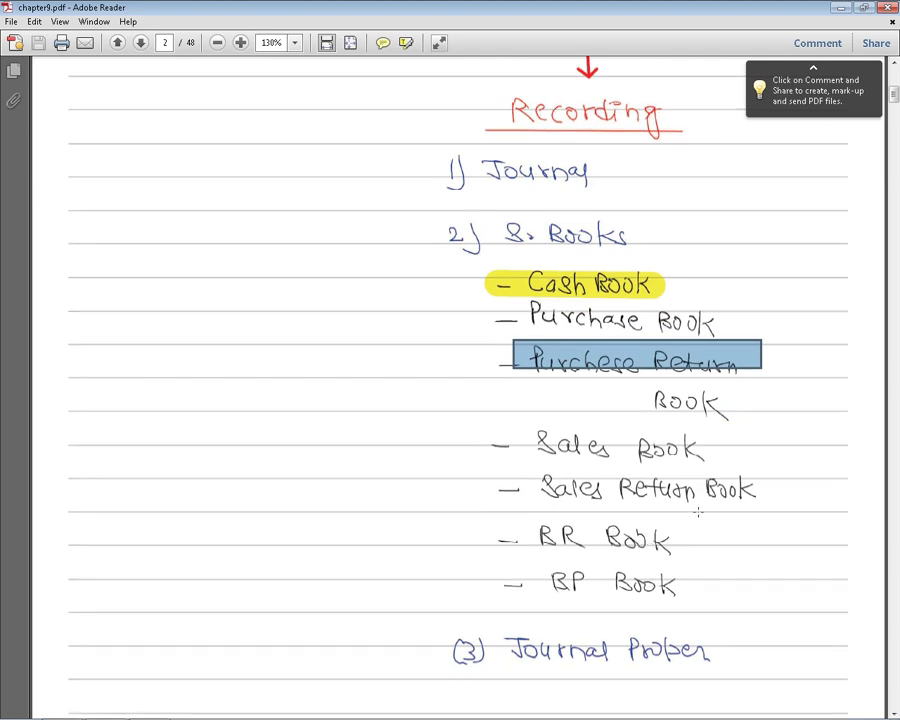
Step: Mark the Cash Book line and subsidiary books from Purchase to BR Book, then scroll toward page 3
{"action": "left_click_drag", "start_coordinate": [527, 270], "coordinate": [688, 281]}
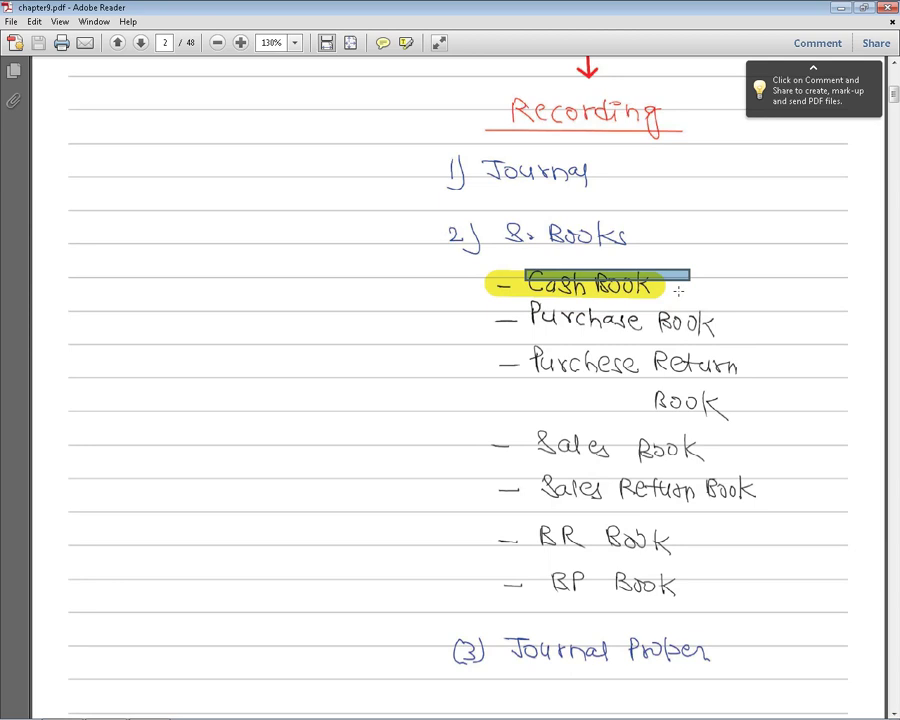
{"action": "scroll", "coordinate": [678, 291], "scroll_direction": "up", "scroll_amount": 2}
{"action": "scroll", "coordinate": [678, 289], "scroll_direction": "up", "scroll_amount": 1}
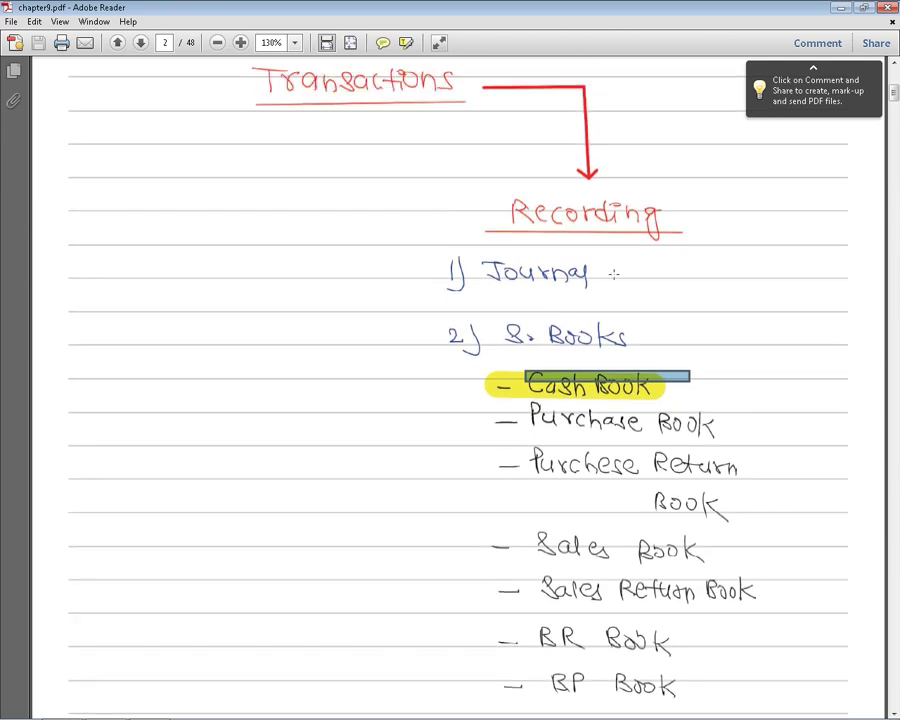
{"action": "left_click_drag", "start_coordinate": [426, 237], "coordinate": [652, 319]}
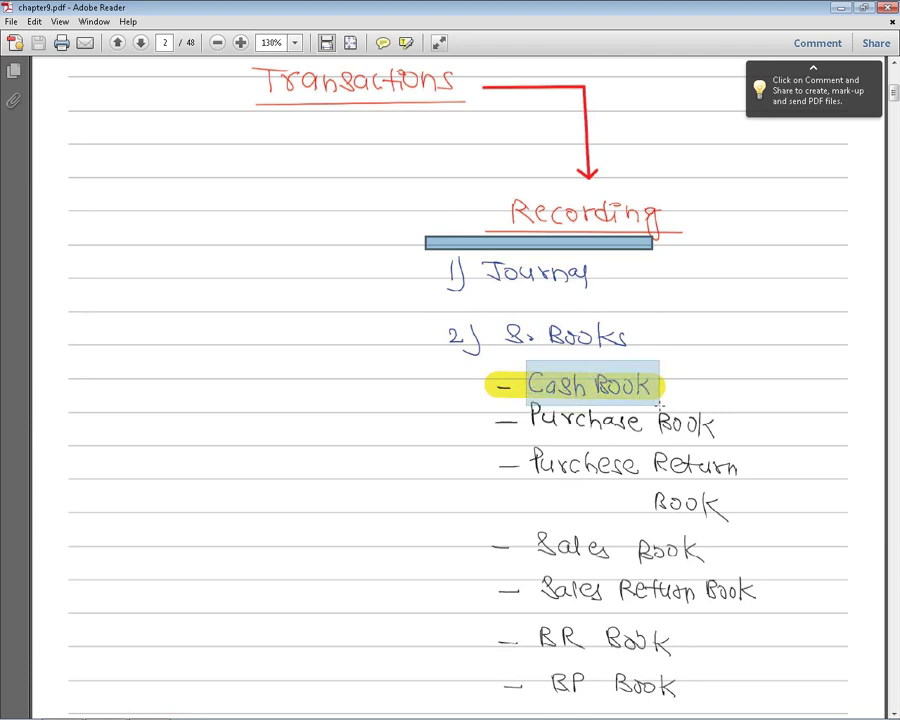
{"action": "left_click_drag", "start_coordinate": [525, 360], "coordinate": [660, 381]}
{"action": "scroll", "coordinate": [659, 405], "scroll_direction": "down", "scroll_amount": 5}
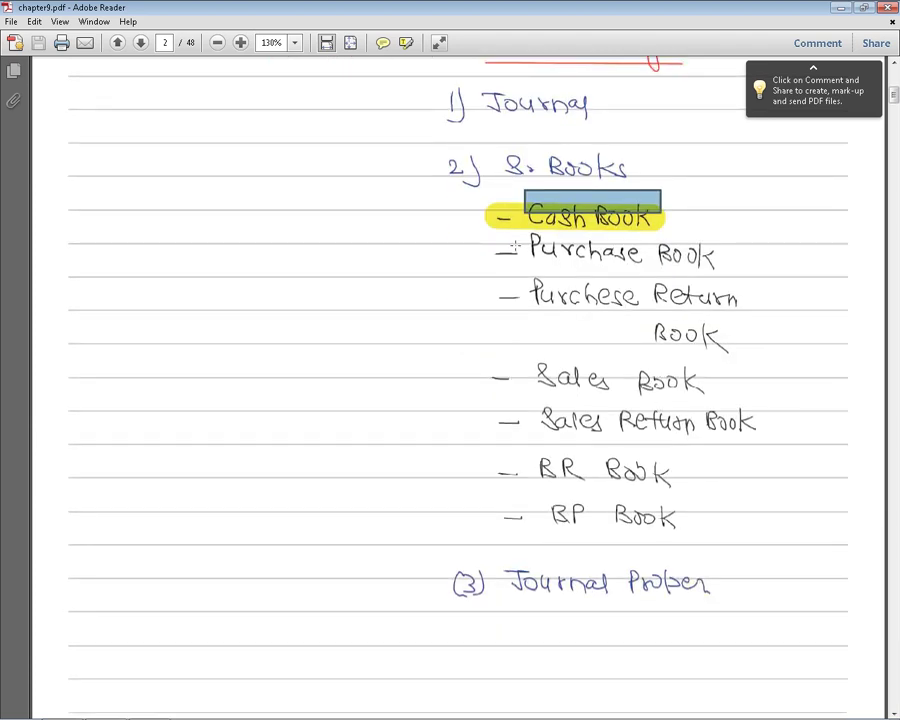
{"action": "left_click_drag", "start_coordinate": [514, 241], "coordinate": [650, 474]}
{"action": "left_click_drag", "start_coordinate": [514, 243], "coordinate": [651, 259]}
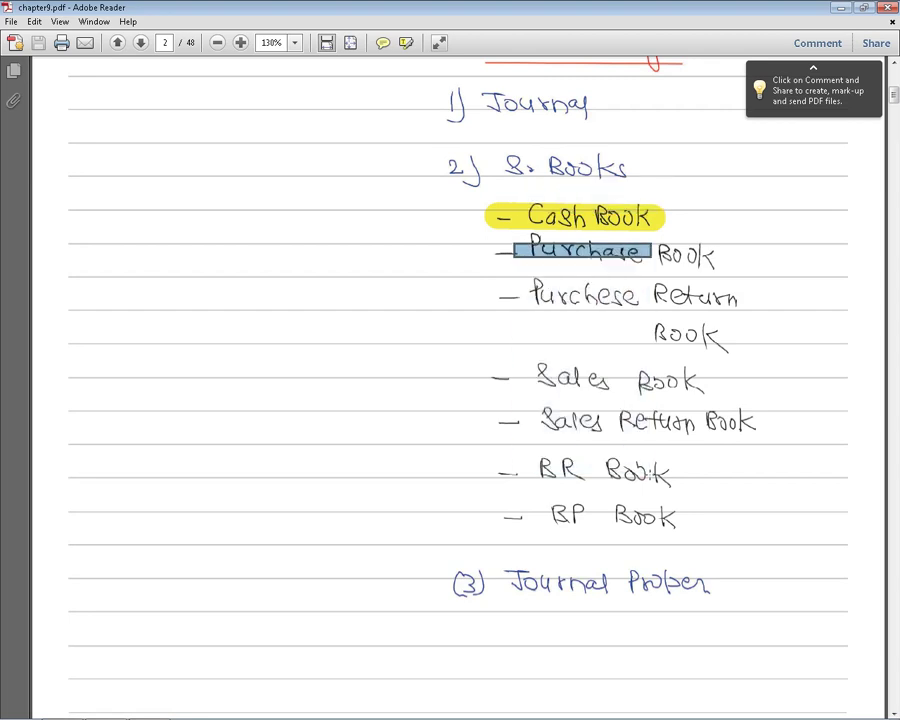
{"action": "scroll", "coordinate": [612, 510], "scroll_direction": "down", "scroll_amount": 3}
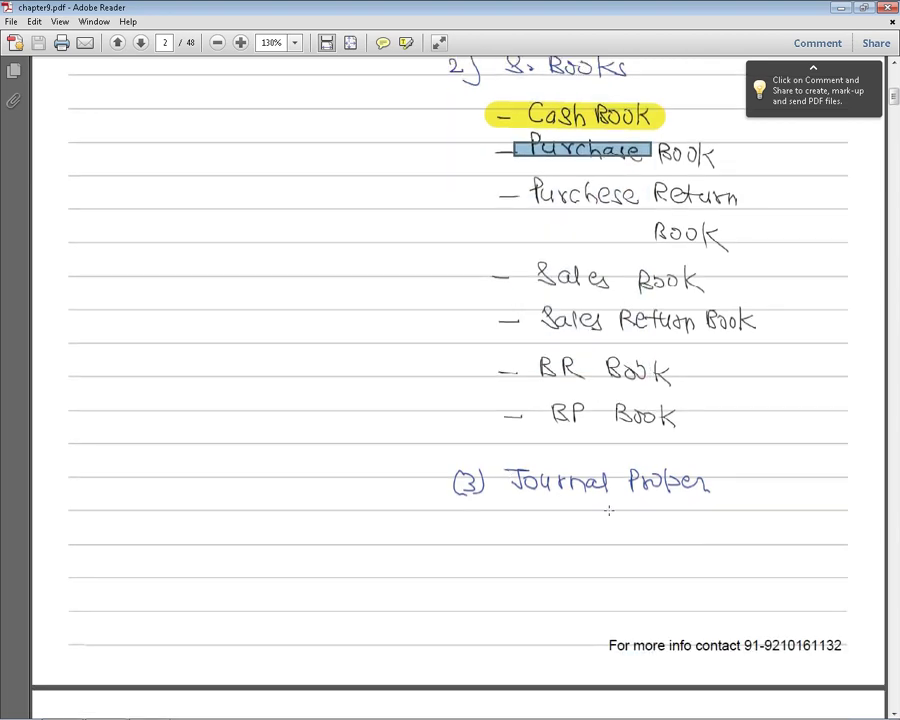
{"action": "scroll", "coordinate": [612, 510], "scroll_direction": "down", "scroll_amount": 10}
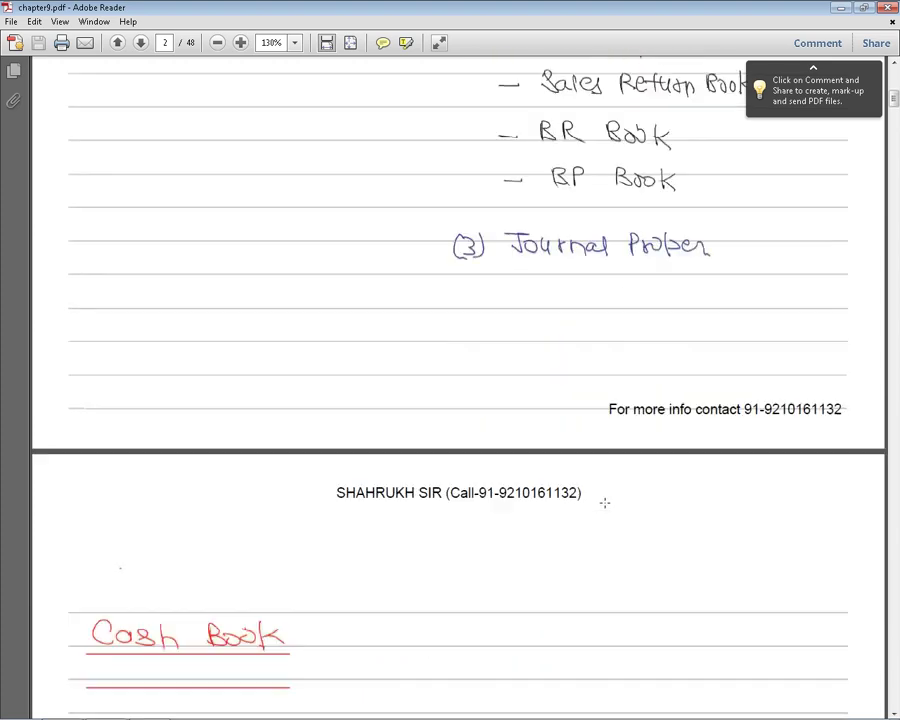
Step: Highlight the Single Column and Double Column Cash Book headings and their Cash Column lines
{"action": "scroll", "coordinate": [604, 499], "scroll_direction": "down", "scroll_amount": 3}
{"action": "scroll", "coordinate": [604, 499], "scroll_direction": "down", "scroll_amount": 3}
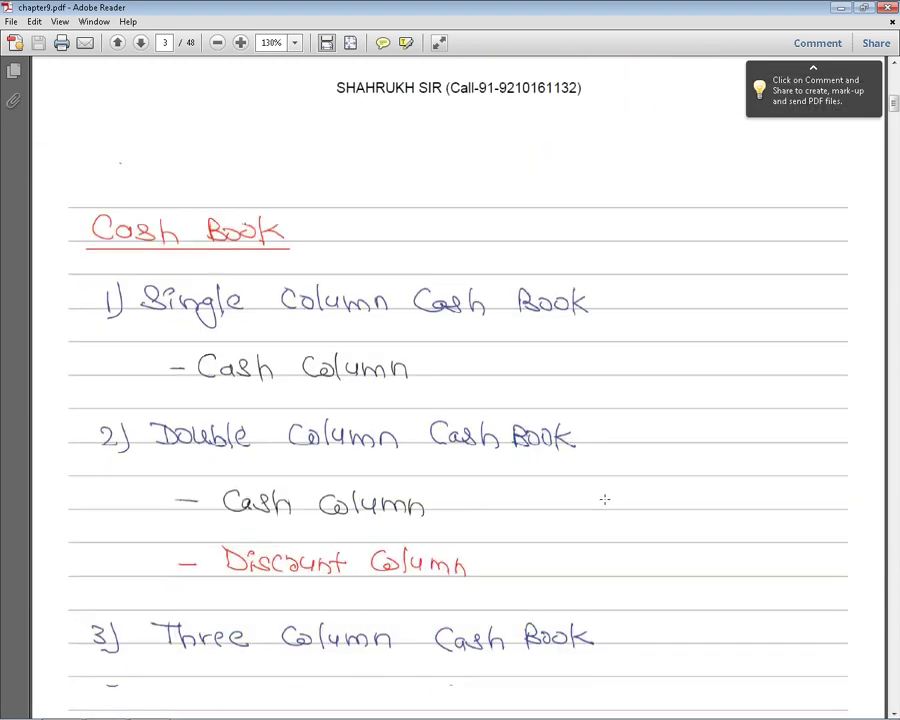
{"action": "scroll", "coordinate": [604, 499], "scroll_direction": "down", "scroll_amount": 2}
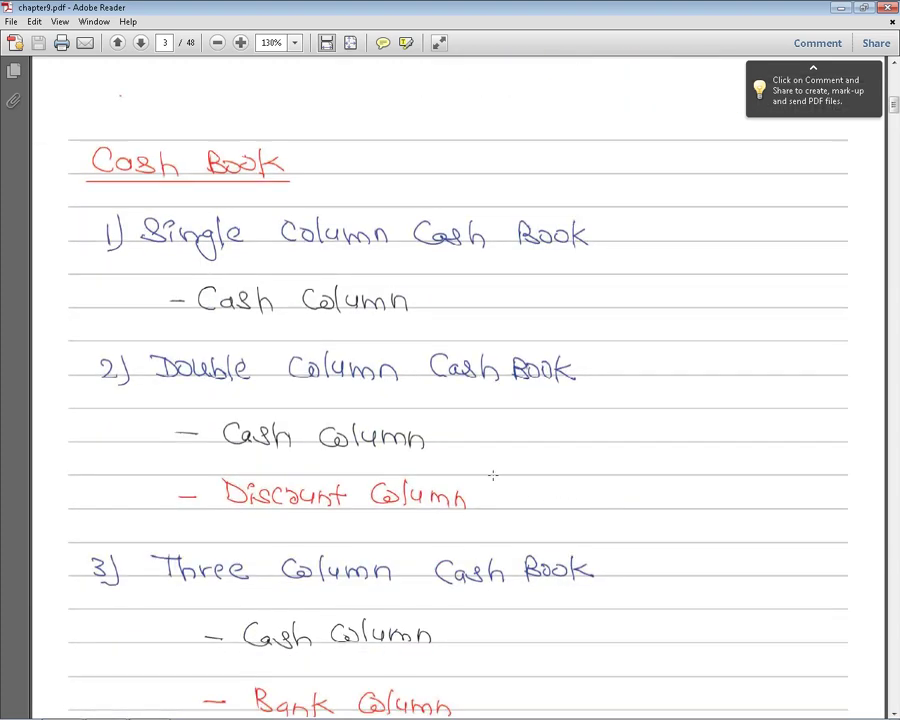
{"action": "left_click_drag", "start_coordinate": [142, 207], "coordinate": [578, 350]}
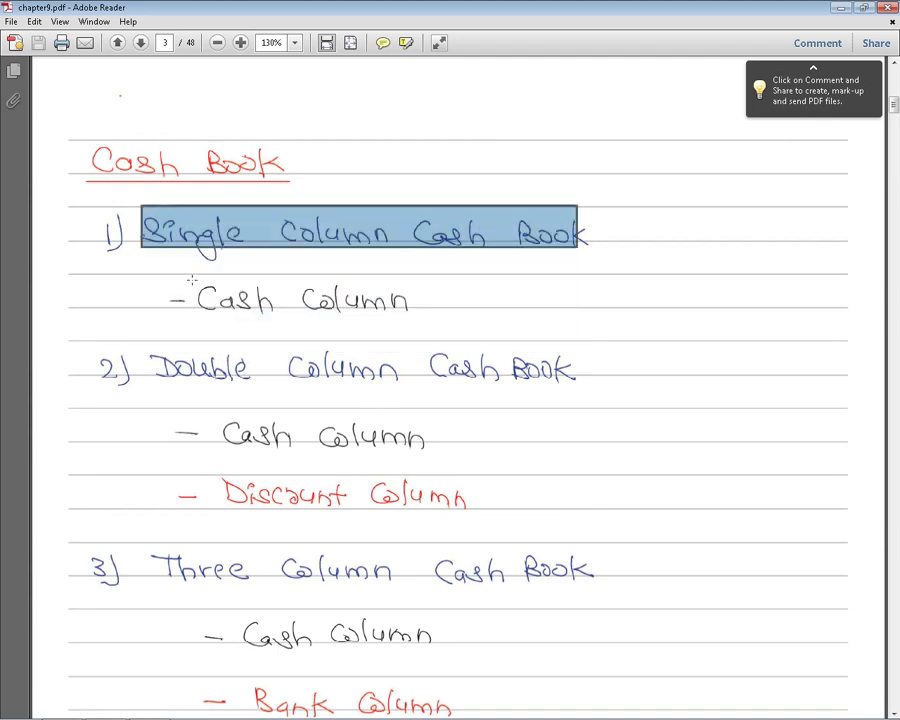
{"action": "left_click_drag", "start_coordinate": [193, 276], "coordinate": [181, 378]}
{"action": "left_click_drag", "start_coordinate": [149, 337], "coordinate": [560, 438]}
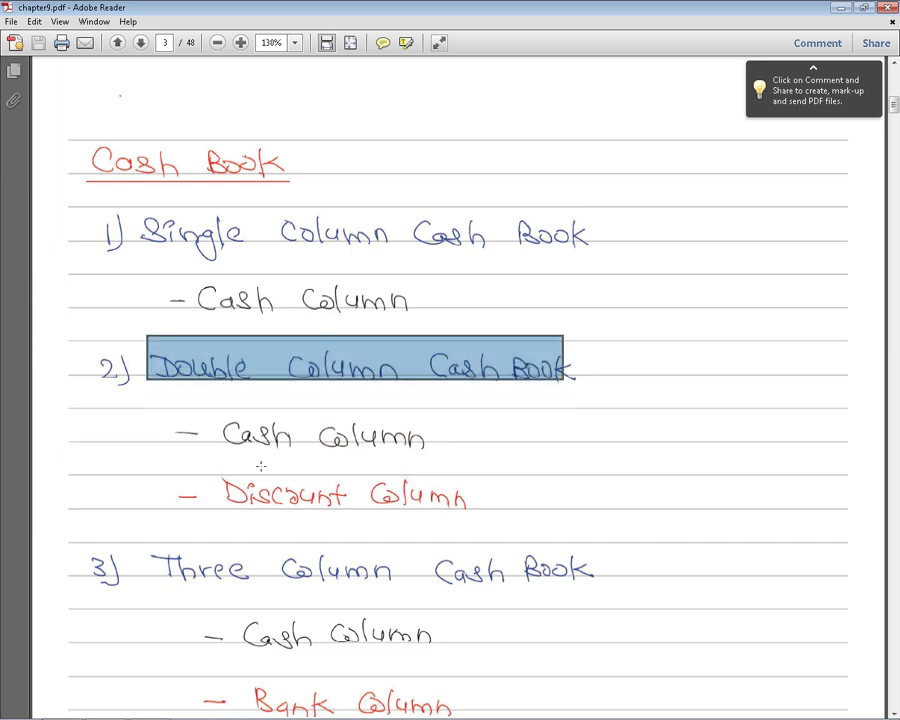
{"action": "left_click_drag", "start_coordinate": [222, 408], "coordinate": [343, 424]}
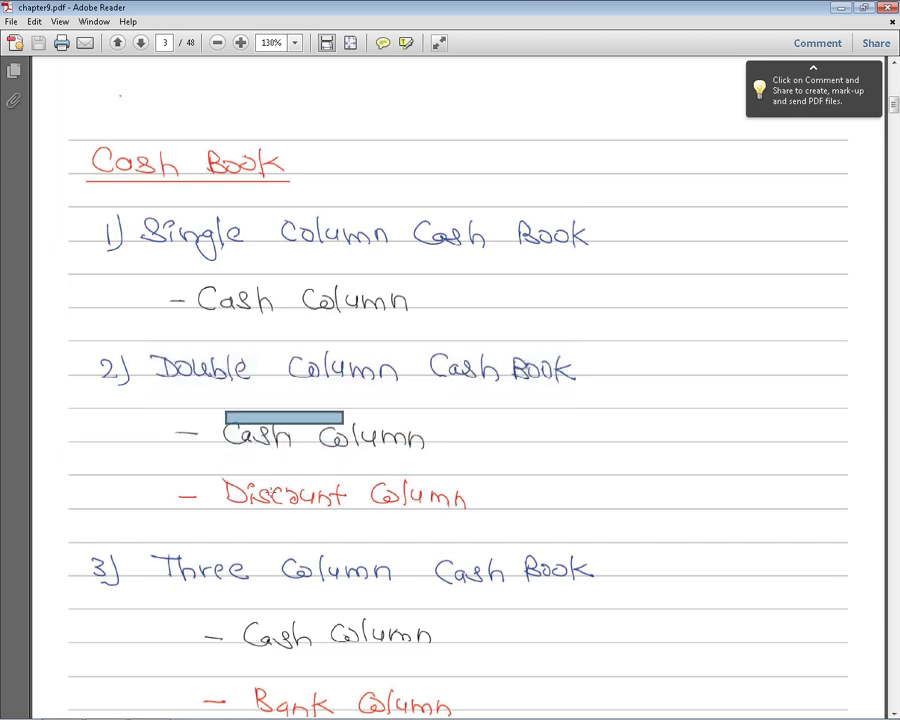
Step: Scroll past the Petty Cash Book item, marking it, into page 4
{"action": "scroll", "coordinate": [181, 349], "scroll_direction": "down", "scroll_amount": 2}
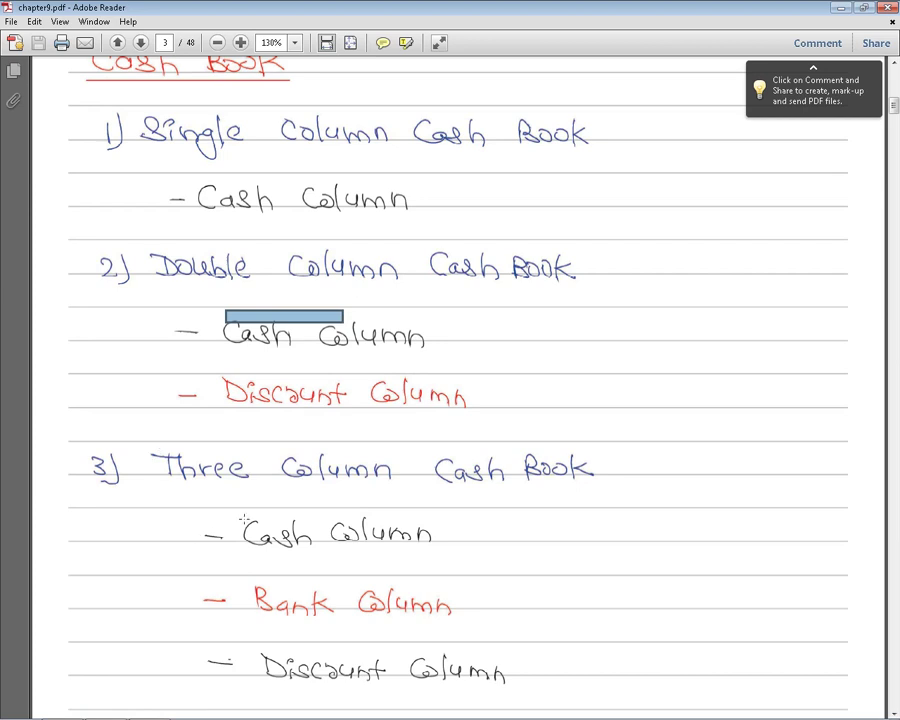
{"action": "scroll", "coordinate": [235, 408], "scroll_direction": "down", "scroll_amount": 2}
{"action": "scroll", "coordinate": [238, 552], "scroll_direction": "up", "scroll_amount": 1}
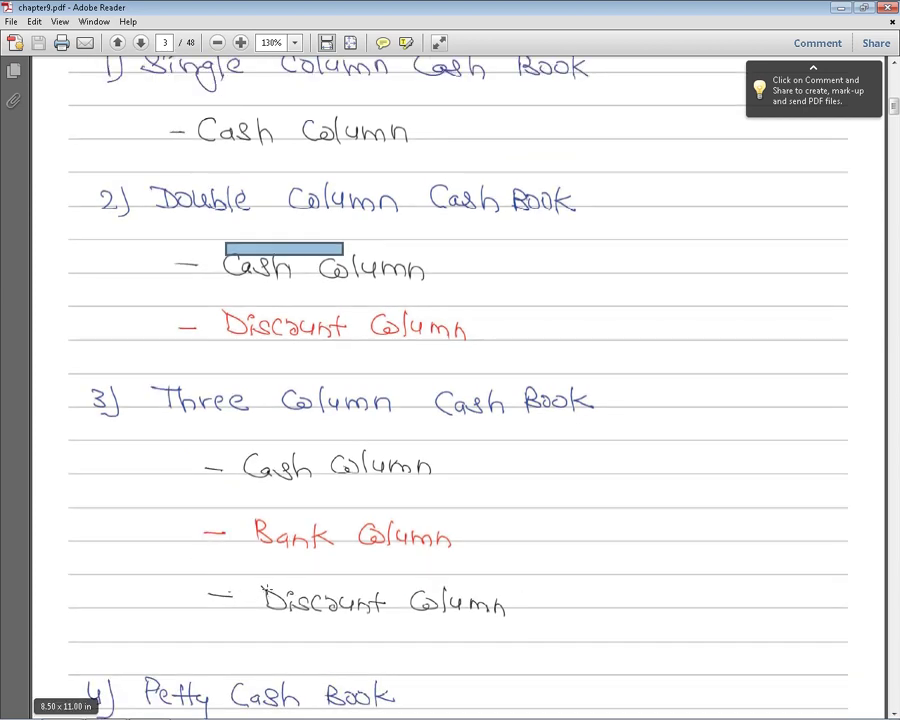
{"action": "scroll", "coordinate": [266, 588], "scroll_direction": "down", "scroll_amount": 2}
{"action": "scroll", "coordinate": [266, 588], "scroll_direction": "down", "scroll_amount": 2}
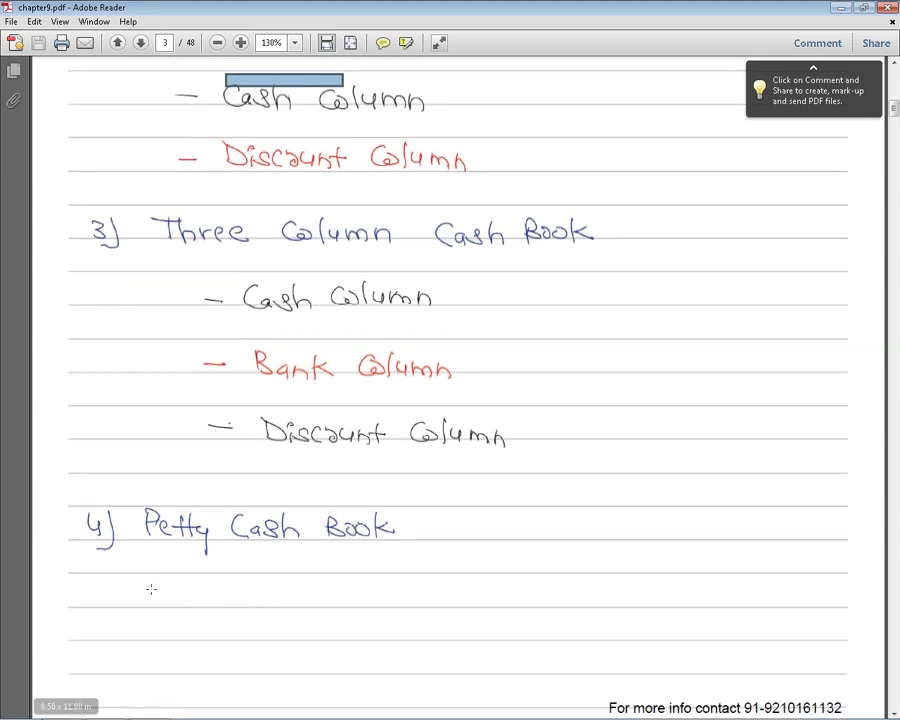
{"action": "mouse_move", "coordinate": [141, 487]}
{"action": "left_mouse_down"}
{"action": "mouse_move", "coordinate": [424, 607]}
{"action": "mouse_move", "coordinate": [540, 620]}
{"action": "left_mouse_up"}
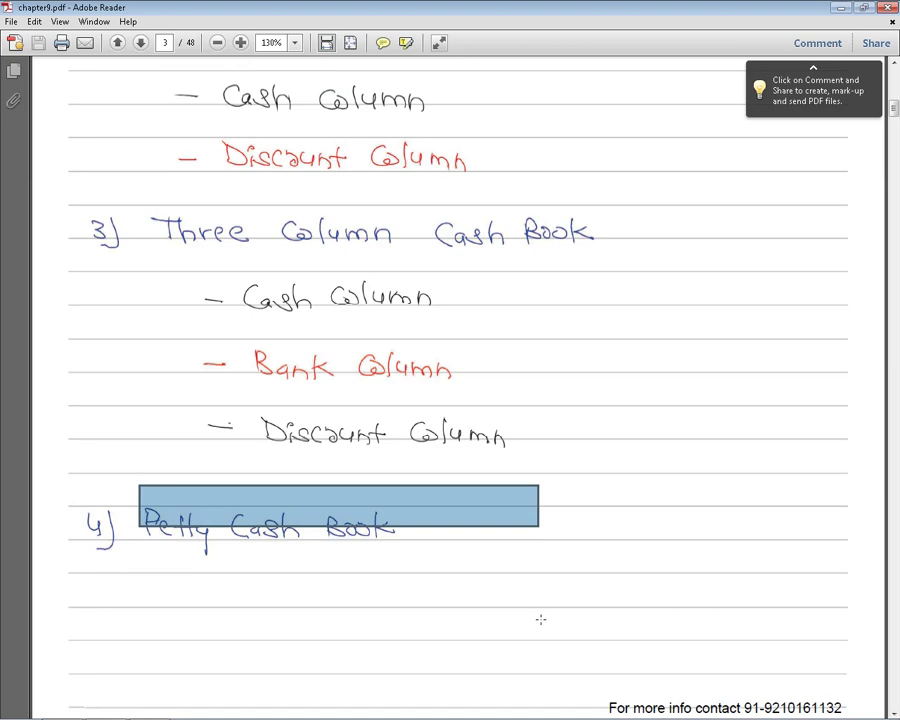
{"action": "scroll", "coordinate": [574, 472], "scroll_direction": "down", "scroll_amount": 7}
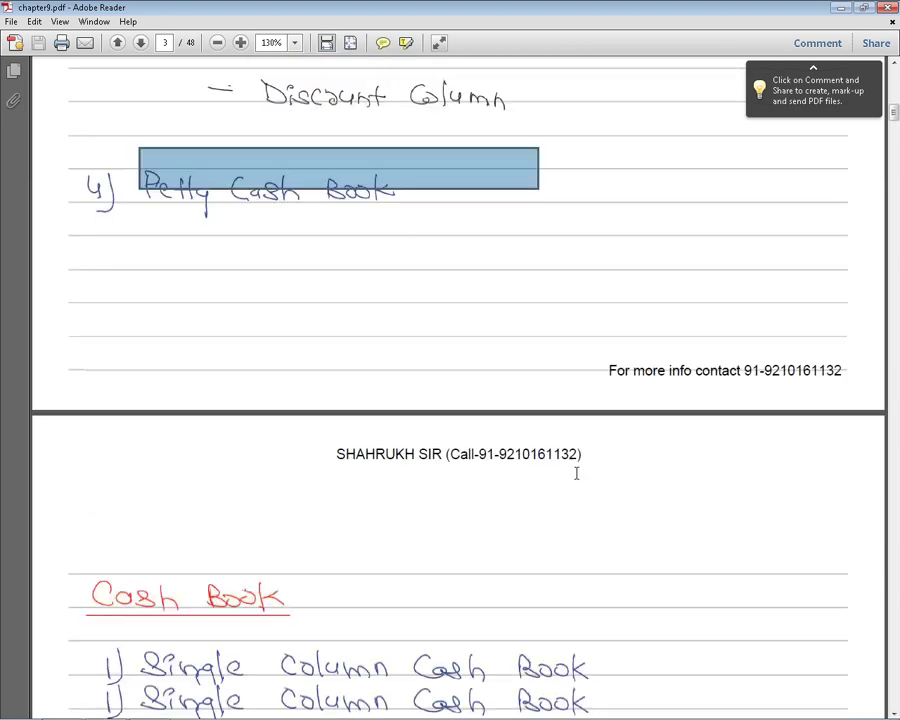
{"action": "scroll", "coordinate": [574, 472], "scroll_direction": "down", "scroll_amount": 3}
Step: Scroll to page 5 and highlight the Cash Book table heading
{"action": "scroll", "coordinate": [569, 461], "scroll_direction": "down", "scroll_amount": 2}
{"action": "scroll", "coordinate": [566, 458], "scroll_direction": "down", "scroll_amount": 1}
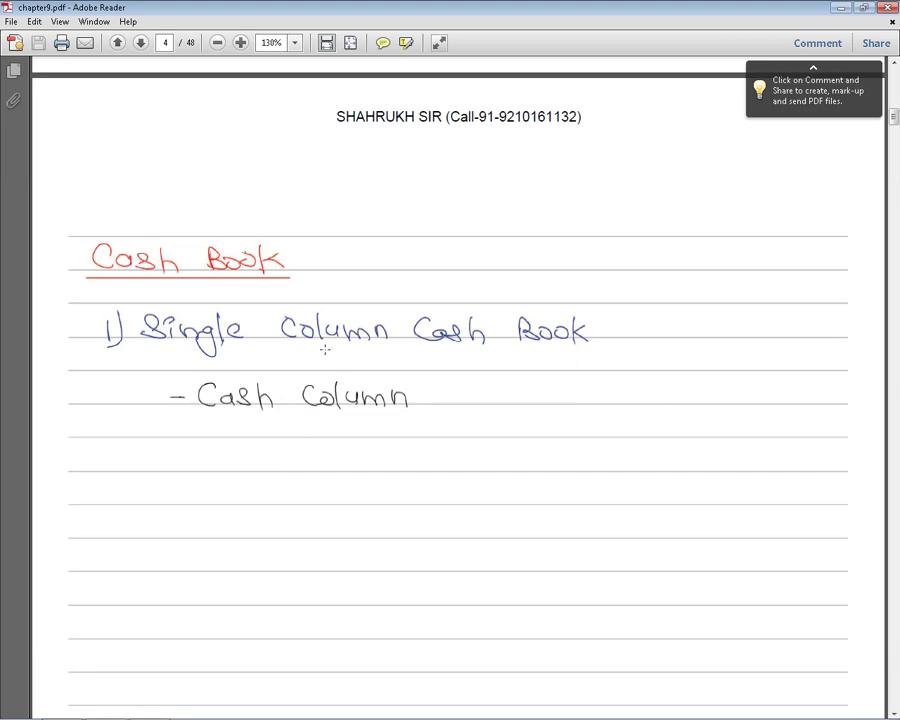
{"action": "scroll", "coordinate": [483, 370], "scroll_direction": "down", "scroll_amount": 1}
{"action": "scroll", "coordinate": [390, 386], "scroll_direction": "down", "scroll_amount": 6}
{"action": "scroll", "coordinate": [390, 386], "scroll_direction": "down", "scroll_amount": 6}
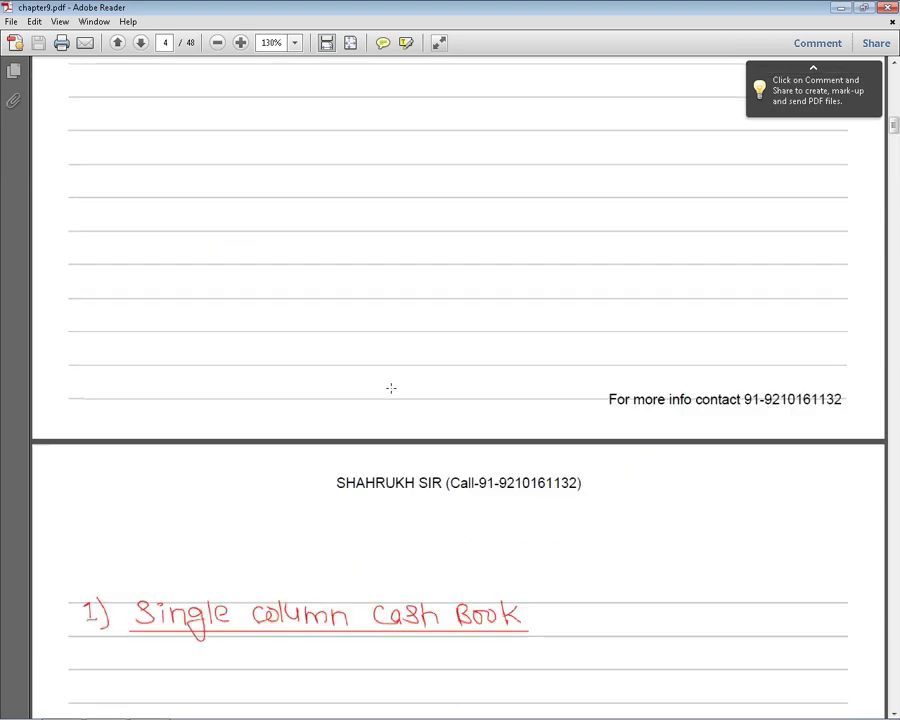
{"action": "scroll", "coordinate": [391, 387], "scroll_direction": "down", "scroll_amount": 3}
{"action": "scroll", "coordinate": [391, 387], "scroll_direction": "down", "scroll_amount": 6}
{"action": "scroll", "coordinate": [390, 386], "scroll_direction": "down", "scroll_amount": 1}
{"action": "scroll", "coordinate": [390, 388], "scroll_direction": "down", "scroll_amount": 2}
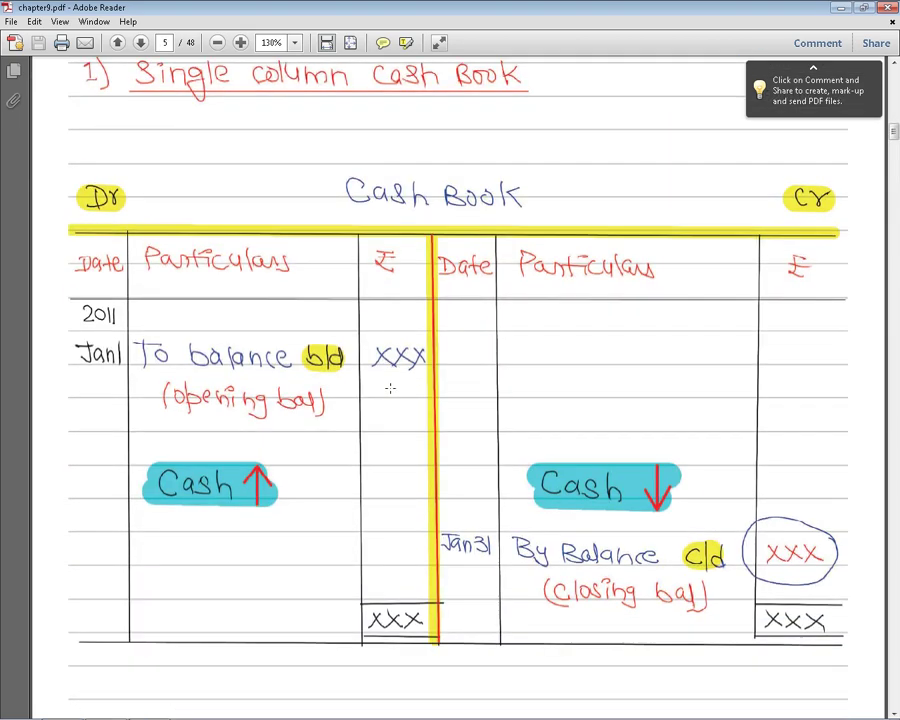
{"action": "scroll", "coordinate": [378, 345], "scroll_direction": "down", "scroll_amount": 1}
{"action": "left_click_drag", "start_coordinate": [324, 134], "coordinate": [605, 193]}
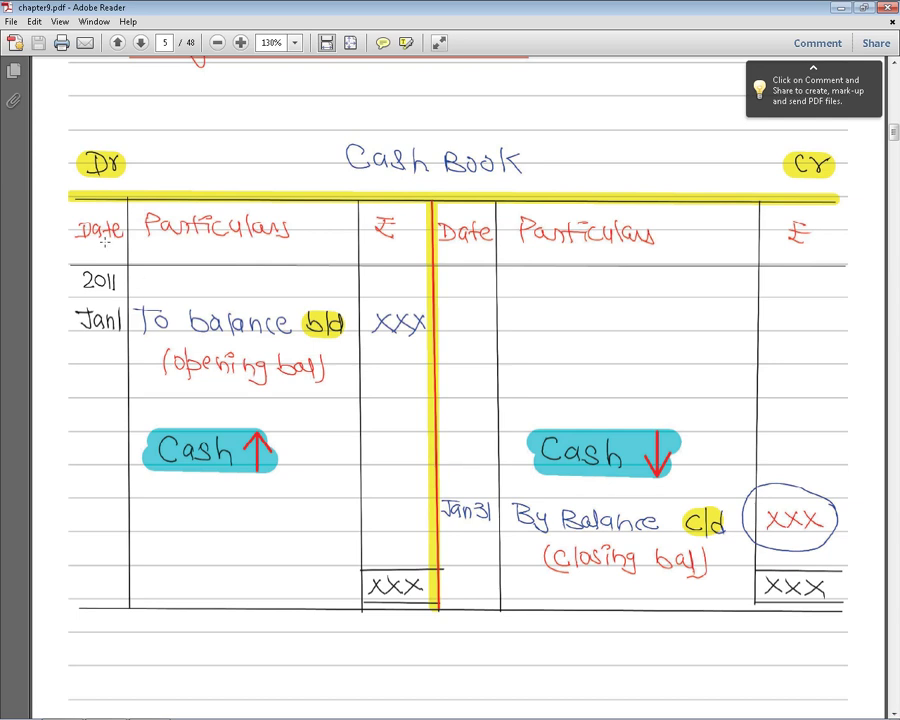
Step: Mark the debit side, credit Particulars column, and the To balance b/d opening entry
{"action": "left_click_drag", "start_coordinate": [140, 288], "coordinate": [347, 507]}
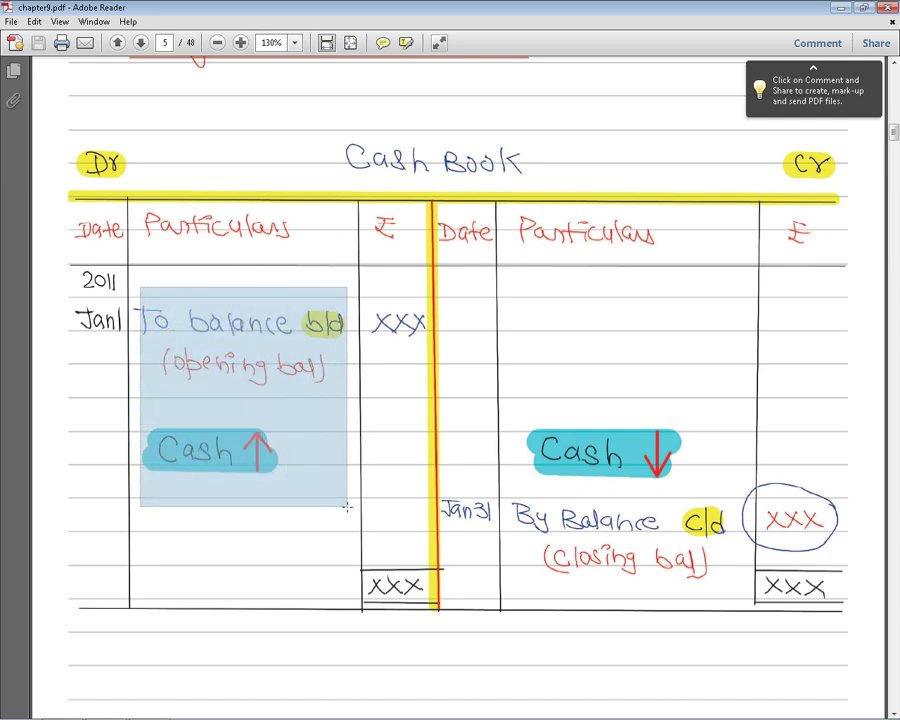
{"action": "left_click_drag", "start_coordinate": [517, 317], "coordinate": [755, 620]}
{"action": "mouse_move", "coordinate": [134, 294]}
{"action": "left_mouse_down"}
{"action": "mouse_move", "coordinate": [141, 308]}
{"action": "mouse_move", "coordinate": [255, 352]}
{"action": "mouse_move", "coordinate": [345, 352]}
{"action": "left_mouse_up"}
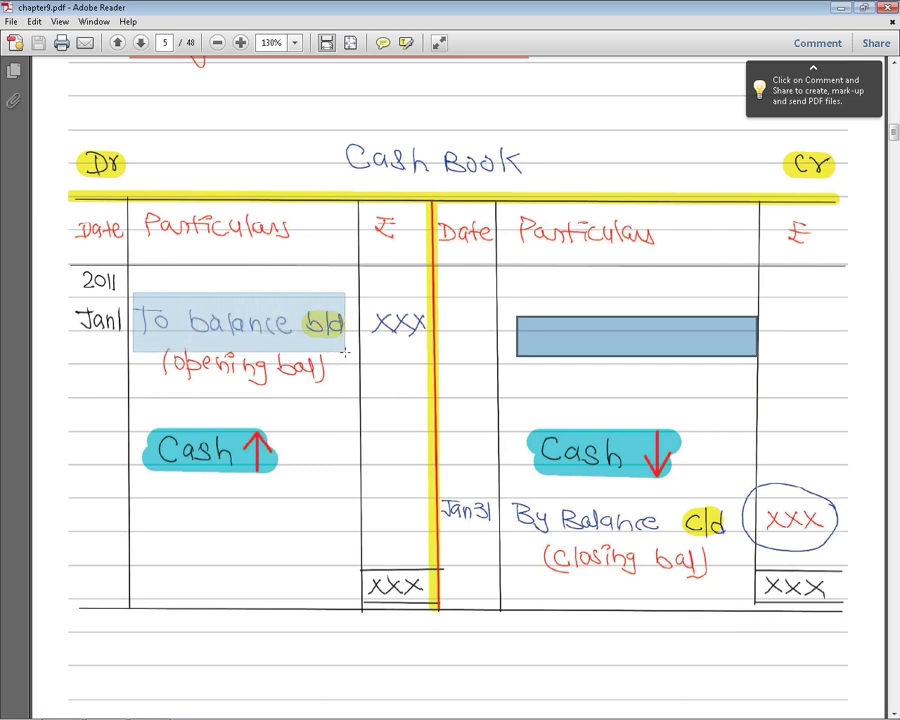
{"action": "left_click_drag", "start_coordinate": [344, 351], "coordinate": [345, 351]}
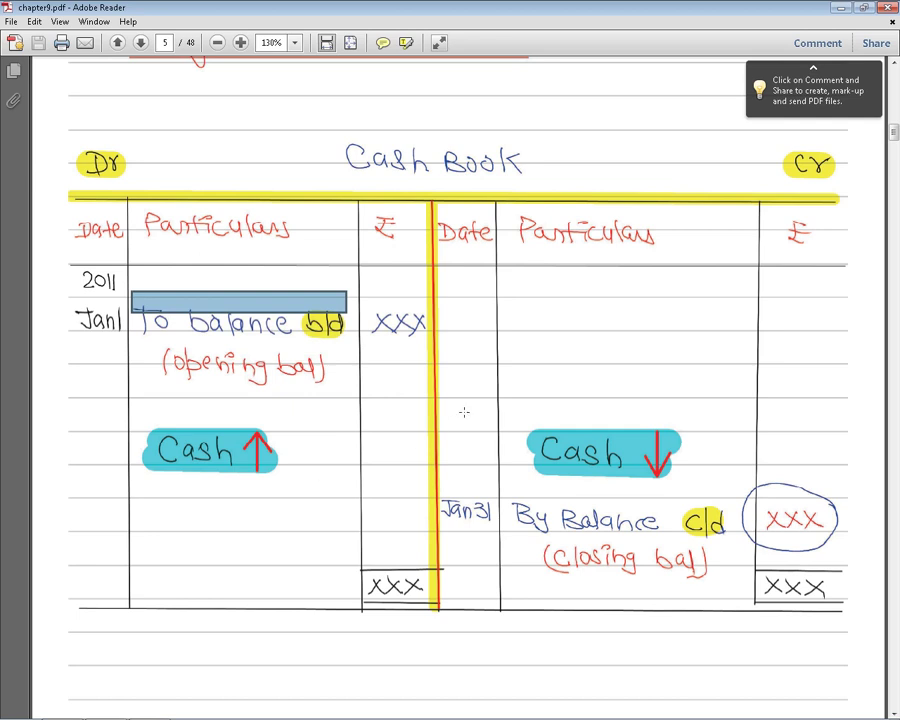
{"action": "mouse_move", "coordinate": [524, 300]}
{"action": "left_mouse_down"}
{"action": "mouse_move", "coordinate": [522, 366]}
{"action": "mouse_move", "coordinate": [659, 487]}
{"action": "mouse_move", "coordinate": [663, 437]}
{"action": "left_mouse_up"}
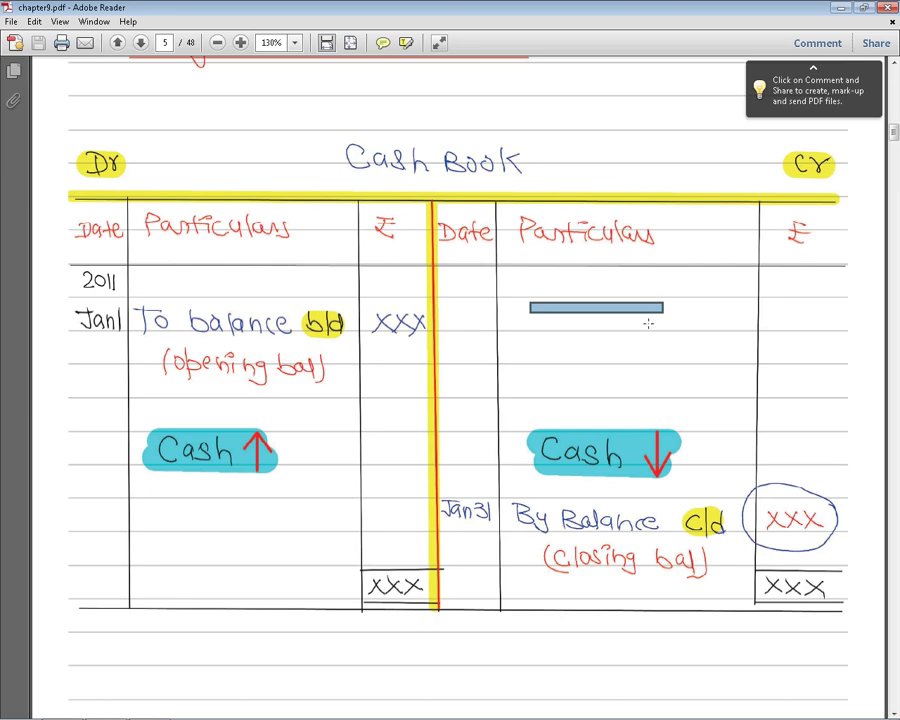
{"action": "scroll", "coordinate": [626, 326], "scroll_direction": "down", "scroll_amount": 3}
Step: Scroll to page 6 and mark Cash book, cash A/c, and the Only cash transactions rule
{"action": "scroll", "coordinate": [588, 362], "scroll_direction": "down", "scroll_amount": 6}
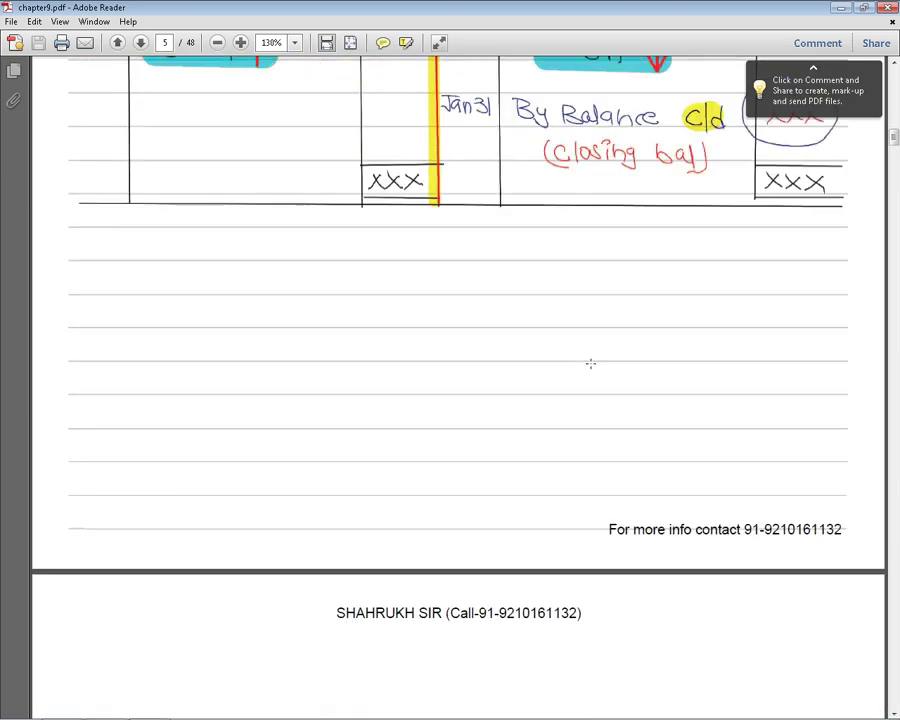
{"action": "scroll", "coordinate": [588, 362], "scroll_direction": "down", "scroll_amount": 2}
{"action": "scroll", "coordinate": [588, 362], "scroll_direction": "down", "scroll_amount": 2}
{"action": "scroll", "coordinate": [588, 362], "scroll_direction": "down", "scroll_amount": 4}
{"action": "scroll", "coordinate": [588, 362], "scroll_direction": "down", "scroll_amount": 1}
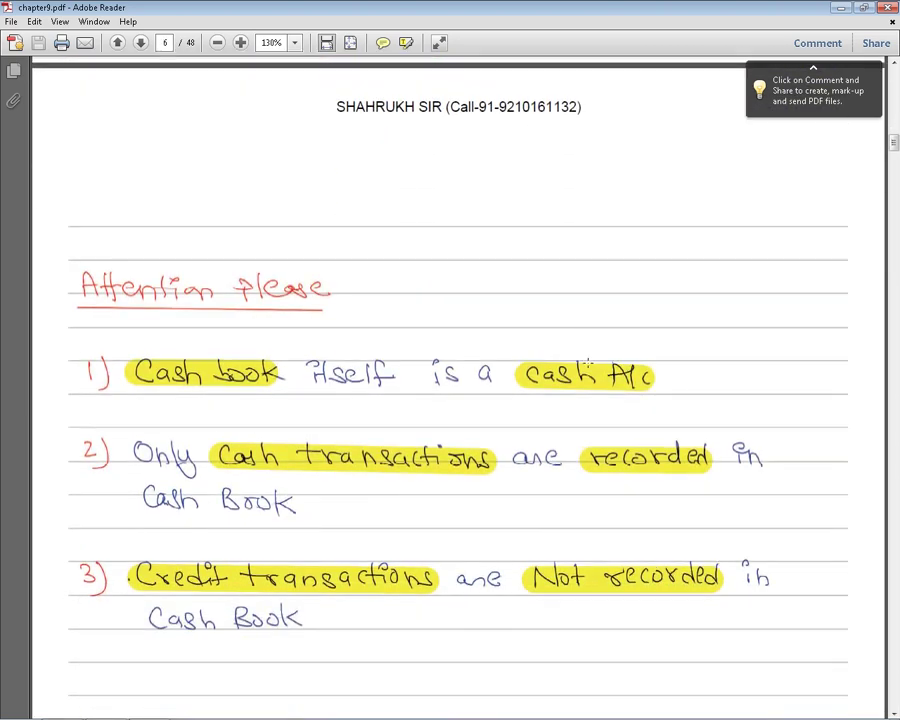
{"action": "scroll", "coordinate": [587, 362], "scroll_direction": "down", "scroll_amount": 2}
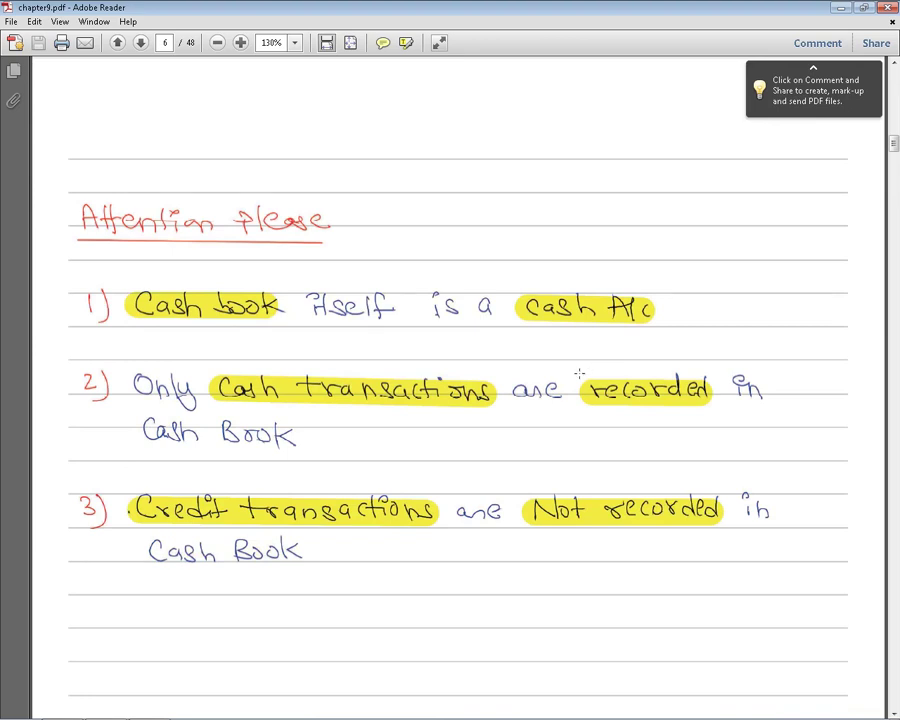
{"action": "left_click_drag", "start_coordinate": [77, 264], "coordinate": [299, 310]}
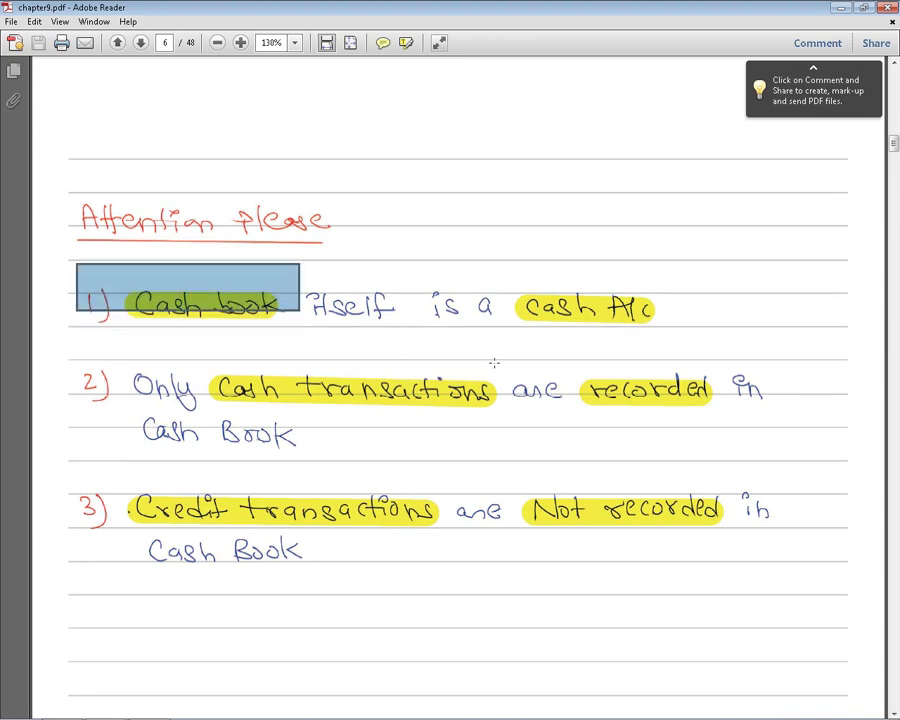
{"action": "mouse_move", "coordinate": [508, 263]}
{"action": "left_mouse_down"}
{"action": "mouse_move", "coordinate": [661, 341]}
{"action": "mouse_move", "coordinate": [652, 340]}
{"action": "left_mouse_up"}
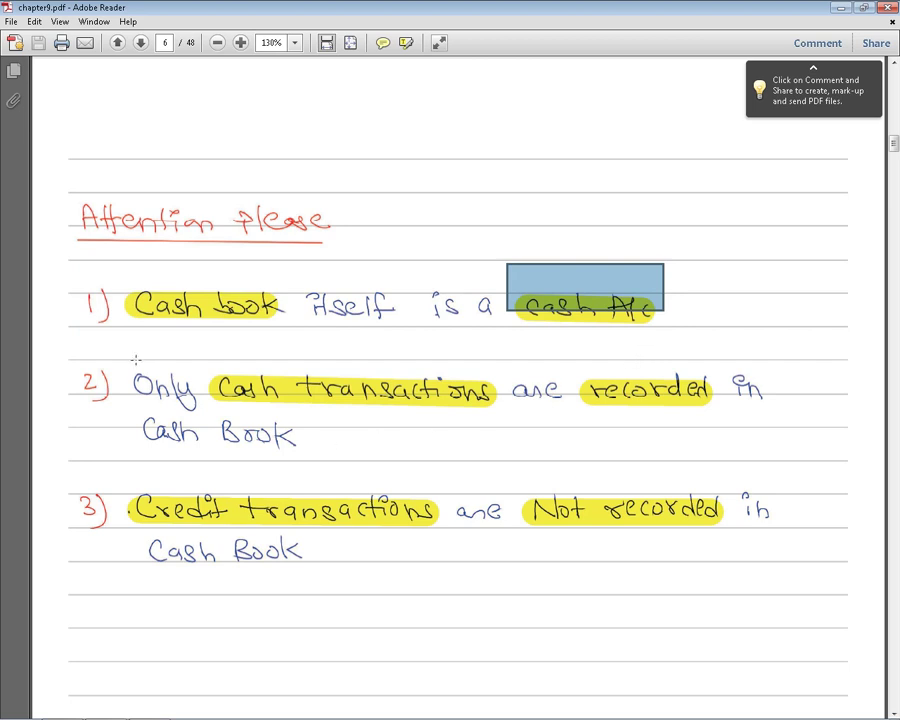
{"action": "mouse_move", "coordinate": [133, 367]}
{"action": "left_mouse_down"}
{"action": "mouse_move", "coordinate": [178, 414]}
{"action": "mouse_move", "coordinate": [627, 450]}
{"action": "mouse_move", "coordinate": [666, 465]}
{"action": "left_mouse_up"}
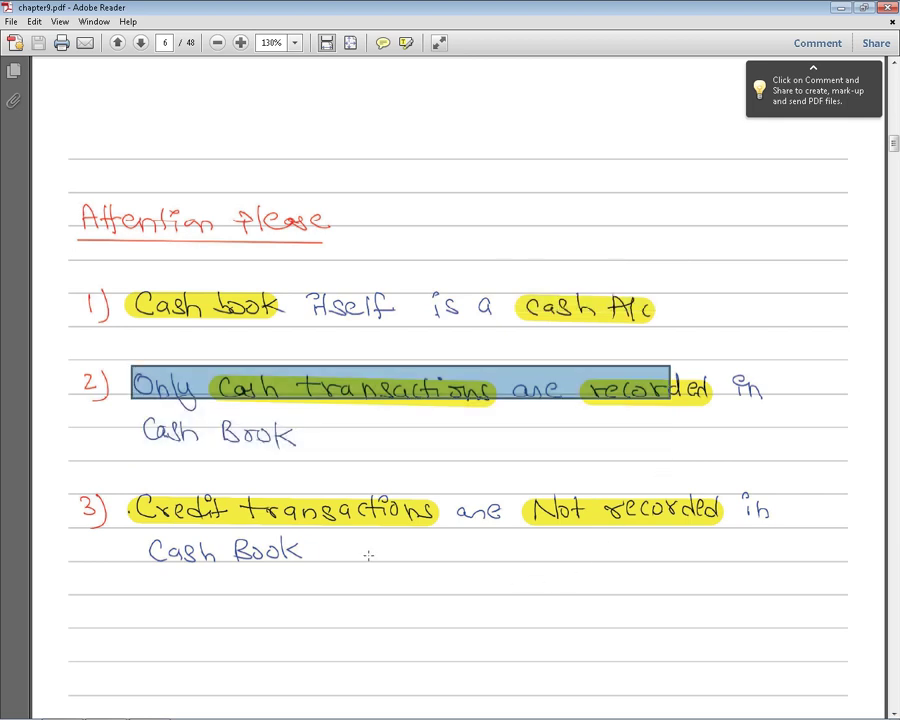
Step: Mark the credit transactions rule, revisit earlier rules, then scroll to page 7's Q-1 Cash Book
{"action": "mouse_move", "coordinate": [150, 462]}
{"action": "left_mouse_down"}
{"action": "mouse_move", "coordinate": [585, 605]}
{"action": "mouse_move", "coordinate": [690, 614]}
{"action": "left_mouse_up"}
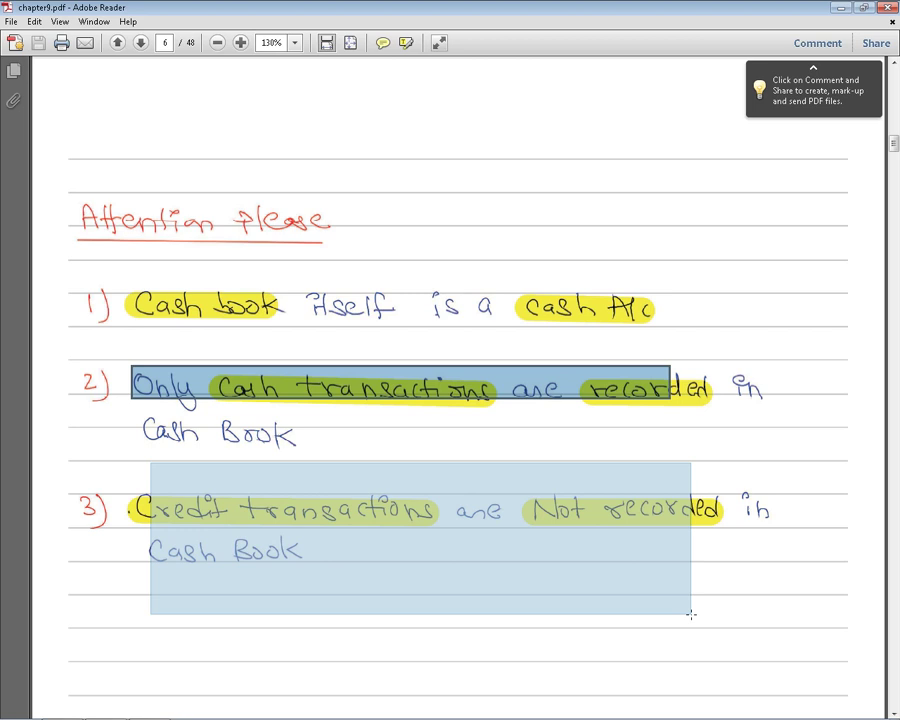
{"action": "left_click_drag", "start_coordinate": [690, 614], "coordinate": [690, 614]}
{"action": "mouse_move", "coordinate": [124, 350]}
{"action": "left_mouse_down"}
{"action": "mouse_move", "coordinate": [268, 532]}
{"action": "mouse_move", "coordinate": [376, 532]}
{"action": "mouse_move", "coordinate": [382, 513]}
{"action": "left_mouse_up"}
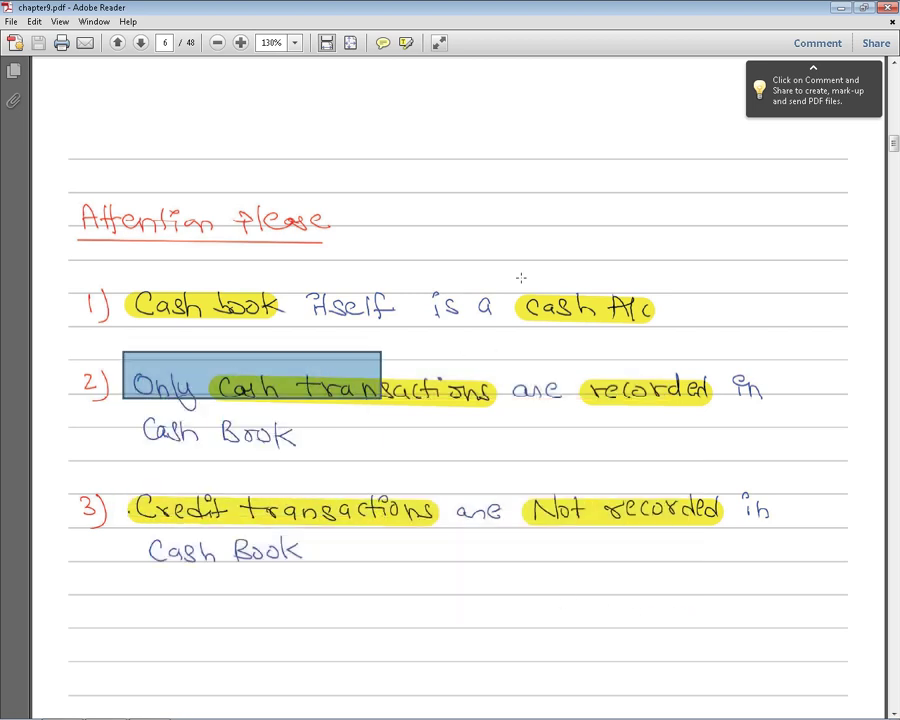
{"action": "mouse_move", "coordinate": [520, 277]}
{"action": "left_mouse_down"}
{"action": "mouse_move", "coordinate": [670, 356]}
{"action": "mouse_move", "coordinate": [688, 400]}
{"action": "left_mouse_up"}
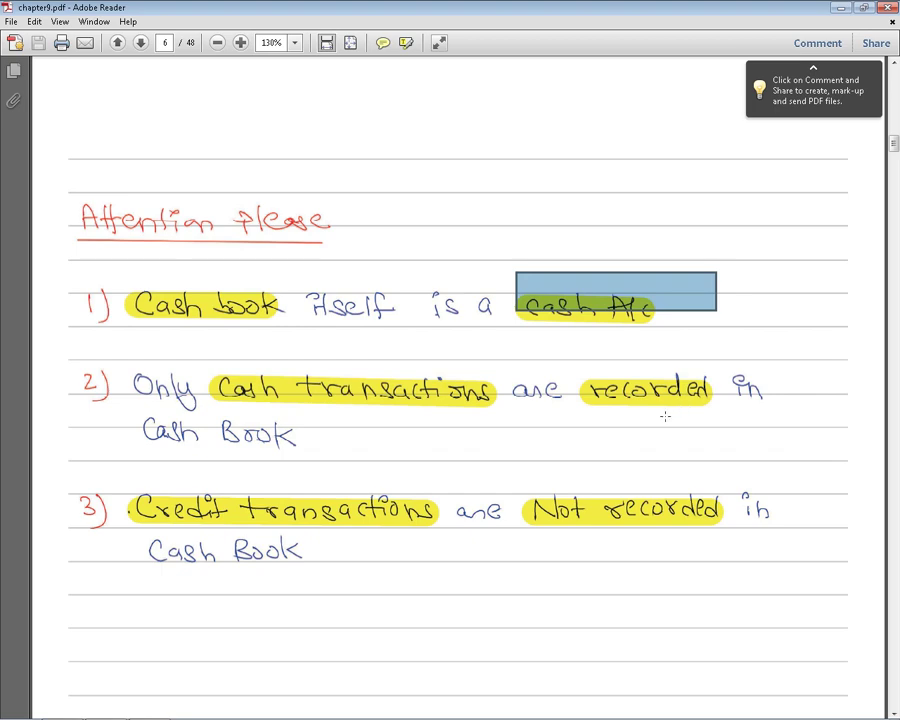
{"action": "scroll", "coordinate": [400, 570], "scroll_direction": "down", "scroll_amount": 3}
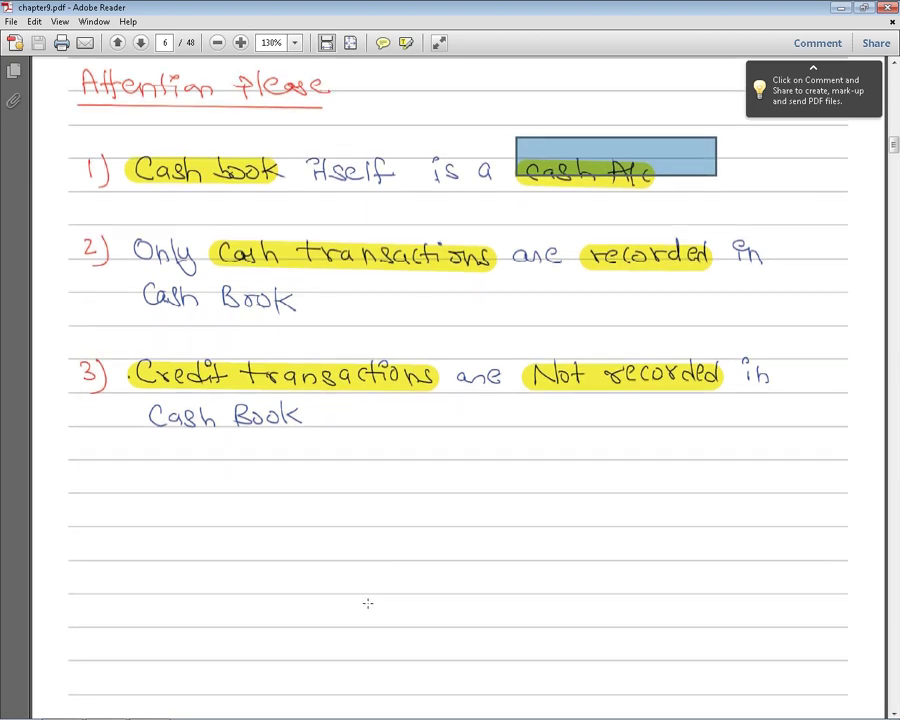
{"action": "scroll", "coordinate": [350, 606], "scroll_direction": "down", "scroll_amount": 4}
{"action": "scroll", "coordinate": [338, 615], "scroll_direction": "down", "scroll_amount": 6}
{"action": "scroll", "coordinate": [337, 618], "scroll_direction": "down", "scroll_amount": 5}
{"action": "scroll", "coordinate": [338, 621], "scroll_direction": "down", "scroll_amount": 2}
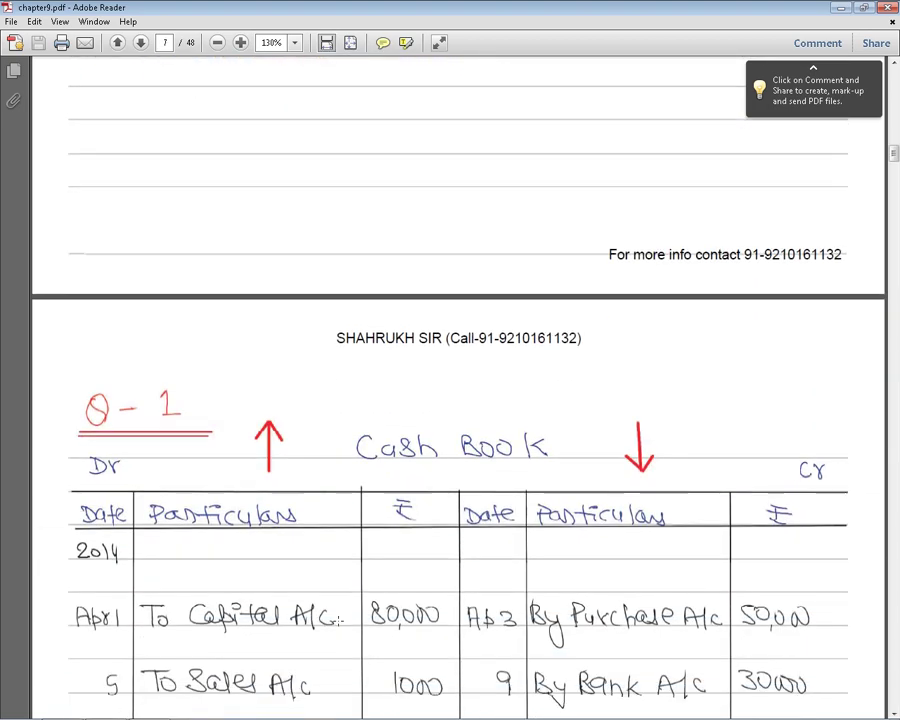
Step: Open class-11-Accountancy-part-1.pdf in Adobe Reader from the chapter PDFs folder via Open with
{"action": "left_click", "coordinate": [838, 8]}
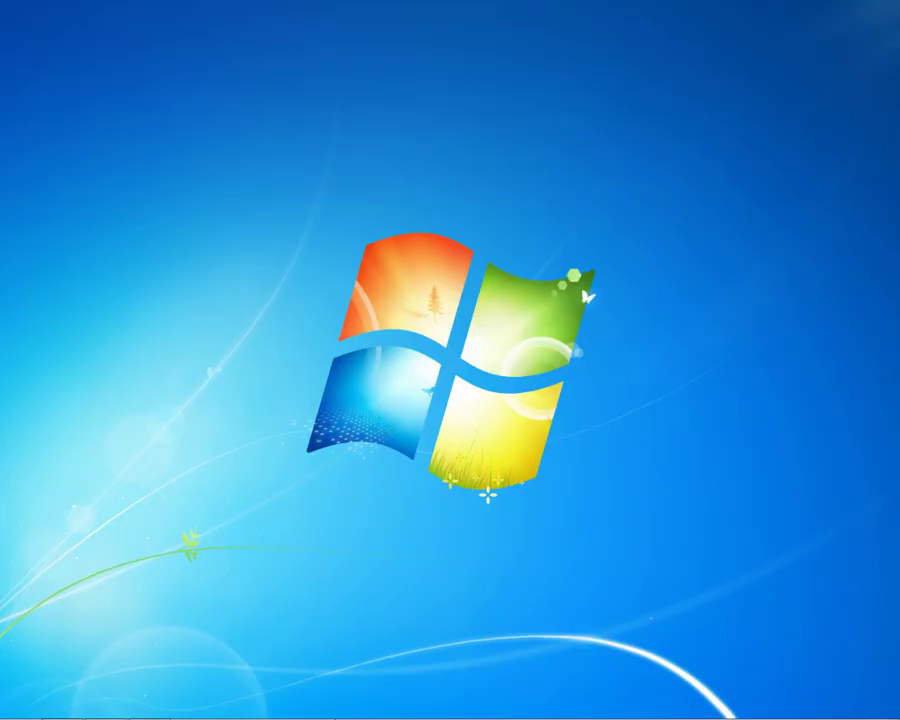
{"action": "left_click", "coordinate": [62, 706]}
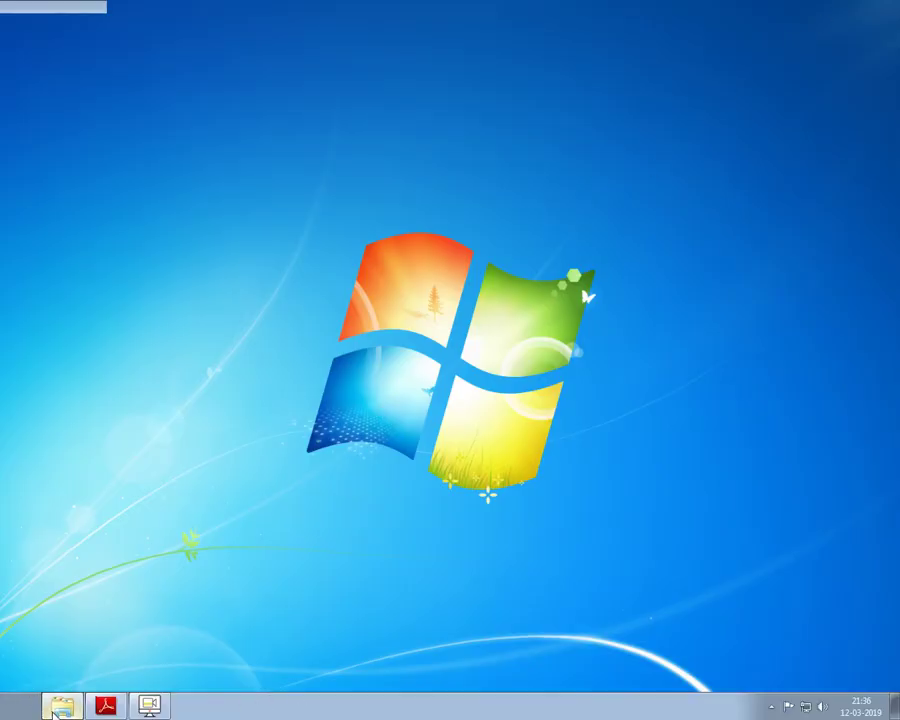
{"action": "left_click", "coordinate": [152, 404]}
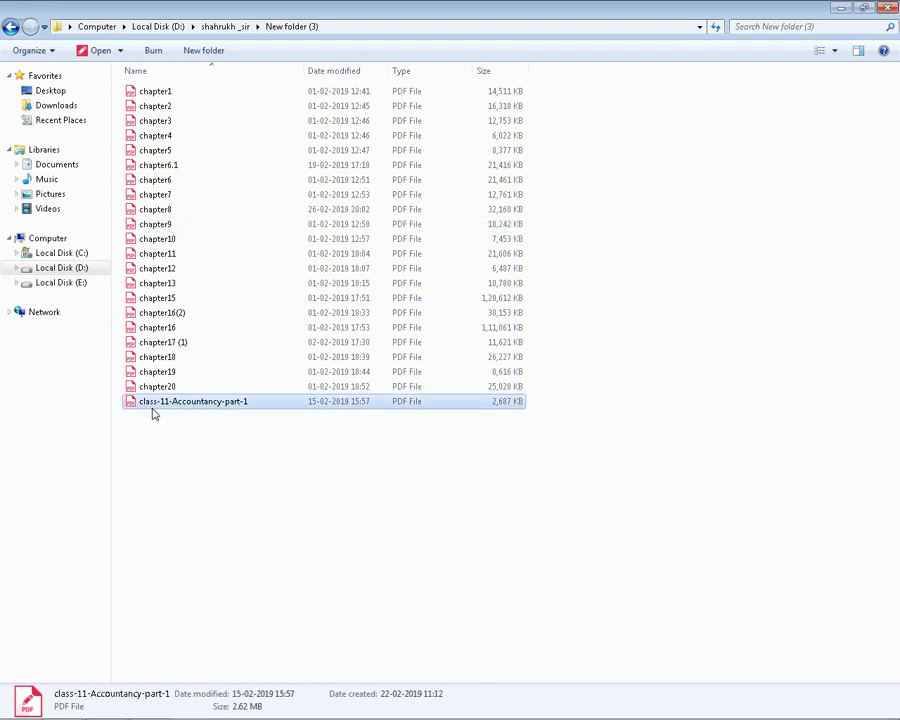
{"action": "right_click", "coordinate": [152, 408]}
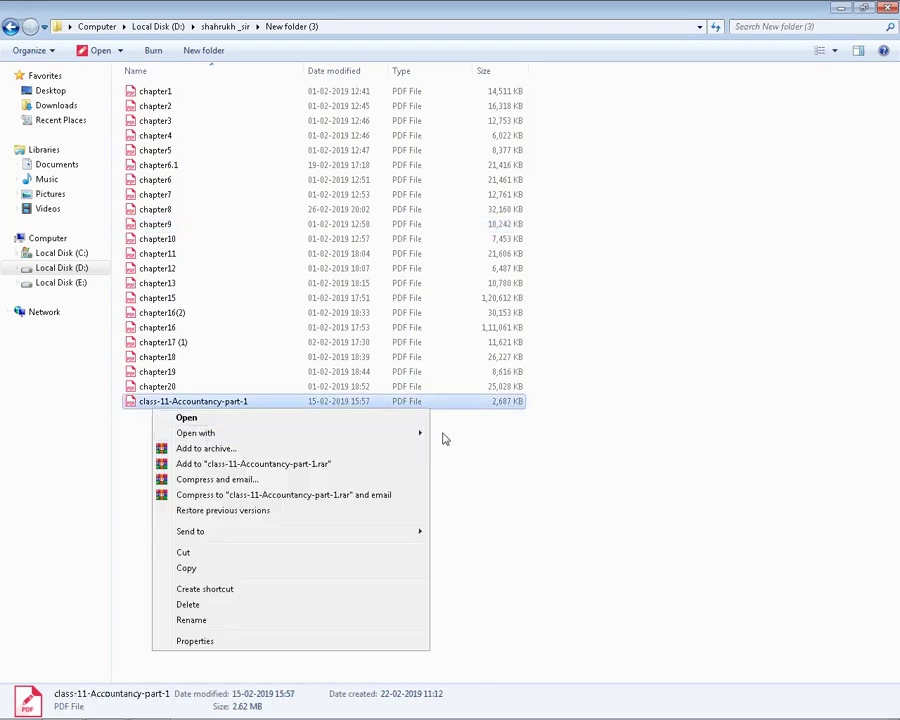
{"action": "left_click", "coordinate": [472, 434]}
{"action": "type", "text": "154"}
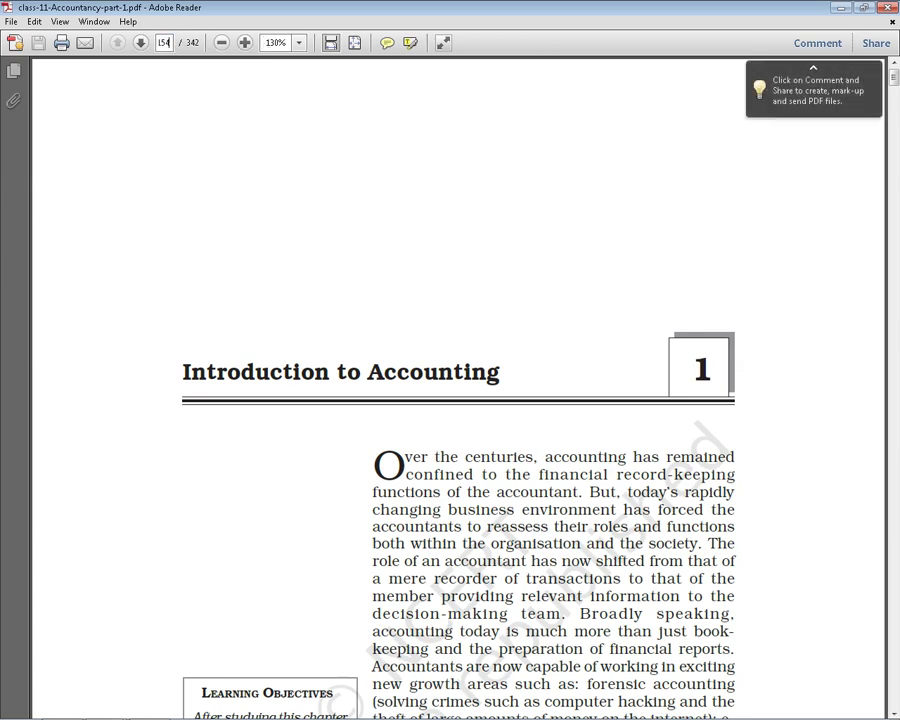
Step: Go to page 153's Numerical Questions, mark 'cash book' in exercise 1, then return to Explorer
{"action": "key", "text": "Return"}
{"action": "scroll", "coordinate": [32, 342], "scroll_direction": "up", "scroll_amount": 1}
{"action": "scroll", "coordinate": [40, 365], "scroll_direction": "up", "scroll_amount": 8}
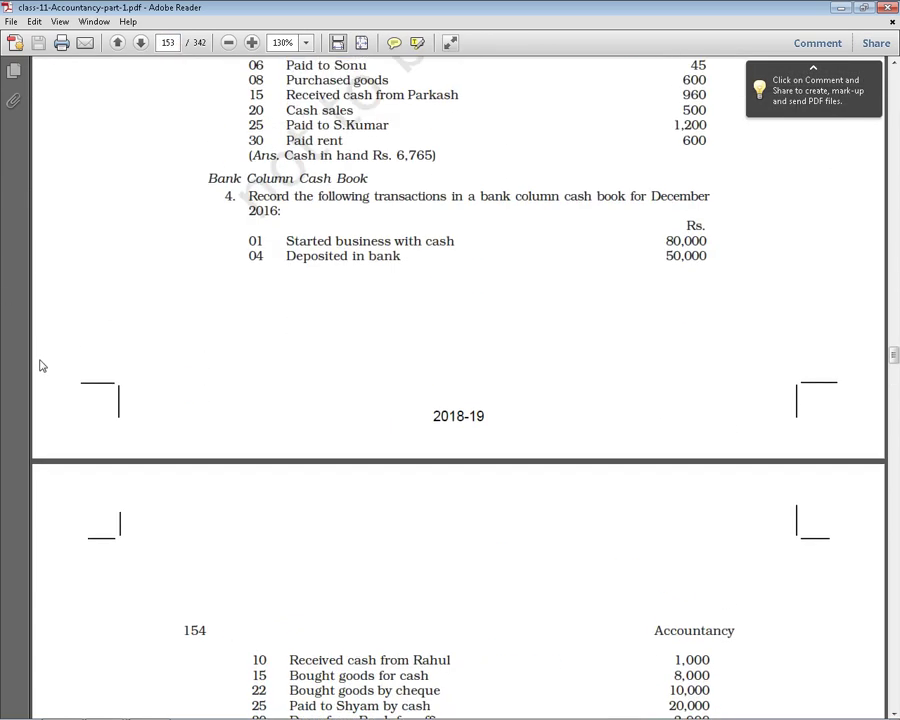
{"action": "scroll", "coordinate": [40, 365], "scroll_direction": "up", "scroll_amount": 5}
{"action": "scroll", "coordinate": [40, 362], "scroll_direction": "up", "scroll_amount": 7}
{"action": "scroll", "coordinate": [40, 362], "scroll_direction": "up", "scroll_amount": 6}
{"action": "scroll", "coordinate": [35, 365], "scroll_direction": "up", "scroll_amount": 1}
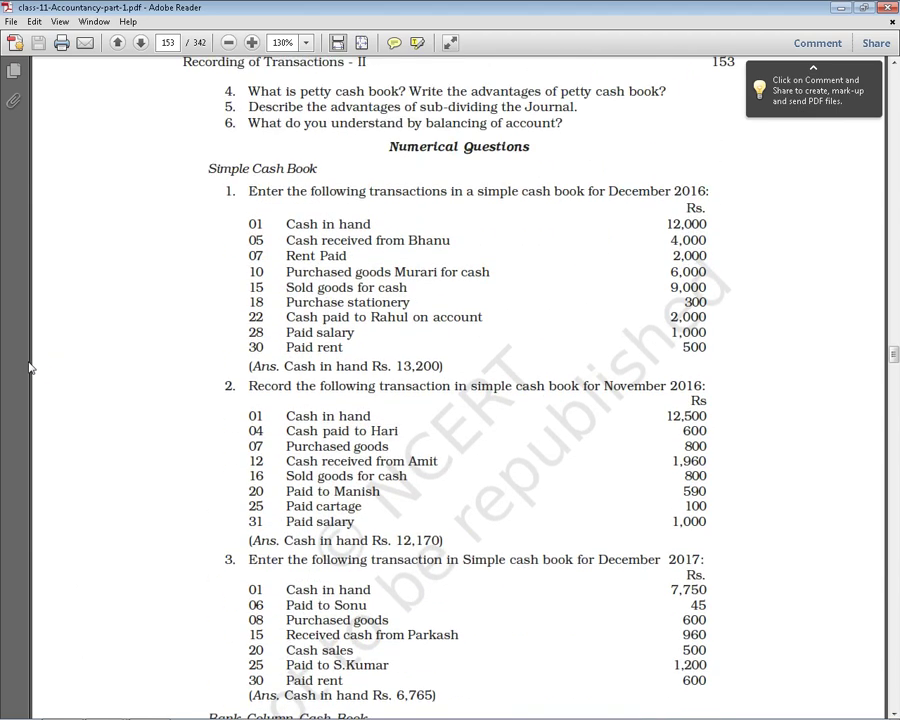
{"action": "scroll", "coordinate": [30, 368], "scroll_direction": "up", "scroll_amount": 1}
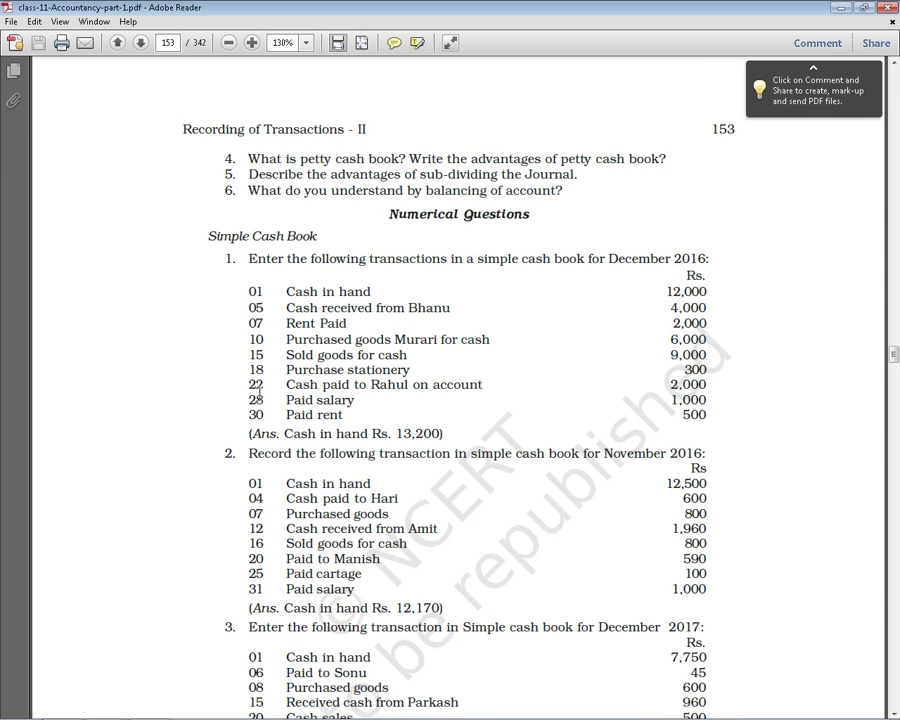
{"action": "left_click_drag", "start_coordinate": [522, 260], "coordinate": [586, 261]}
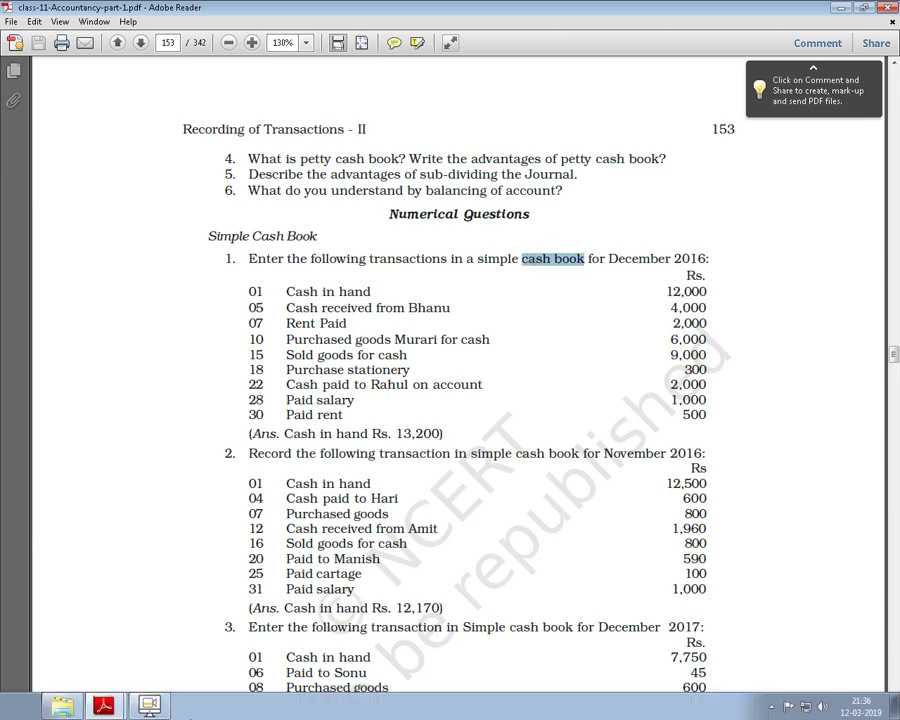
{"action": "left_click", "coordinate": [70, 707]}
{"action": "mouse_move", "coordinate": [30, 455]}
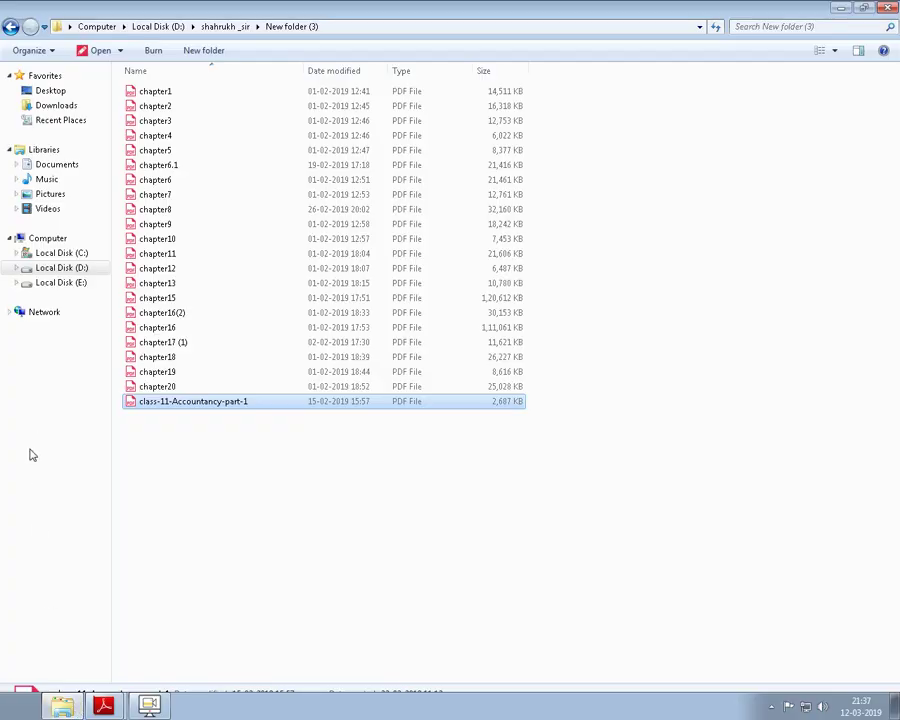
{"action": "left_click", "coordinate": [2, 712]}
{"action": "left_click", "coordinate": [92, 320]}
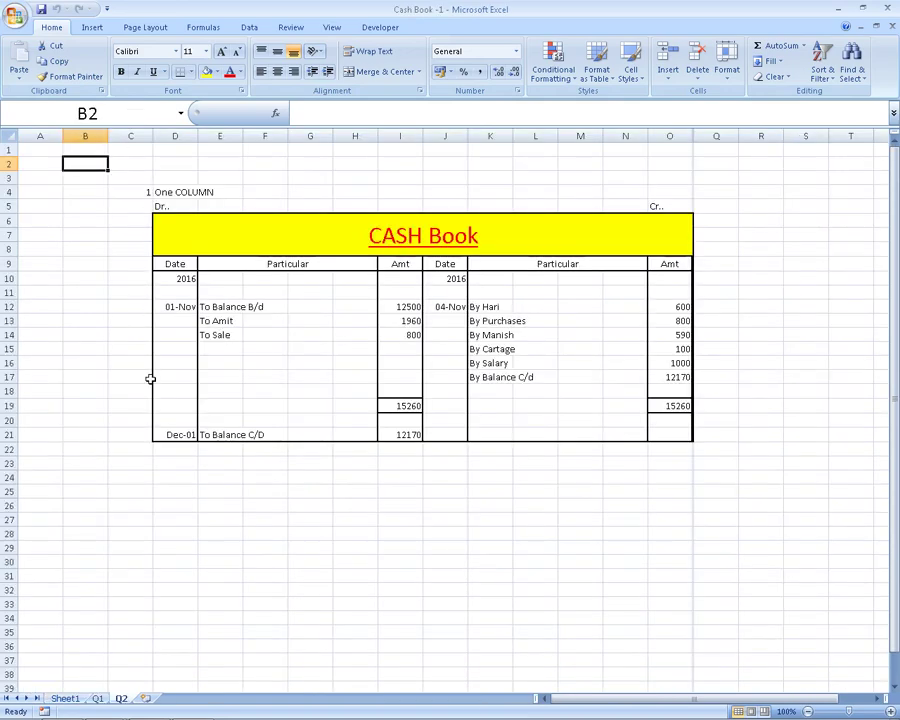
{"action": "scroll", "coordinate": [147, 380], "scroll_direction": "up", "scroll_amount": 2, "text": "ctrl"}
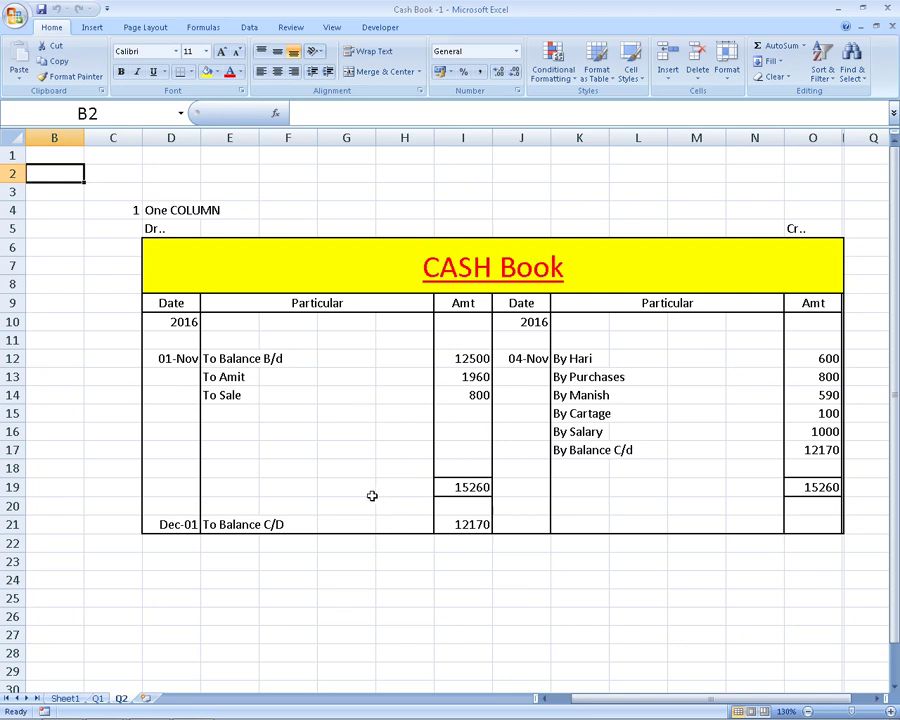
{"action": "left_click", "coordinate": [463, 245]}
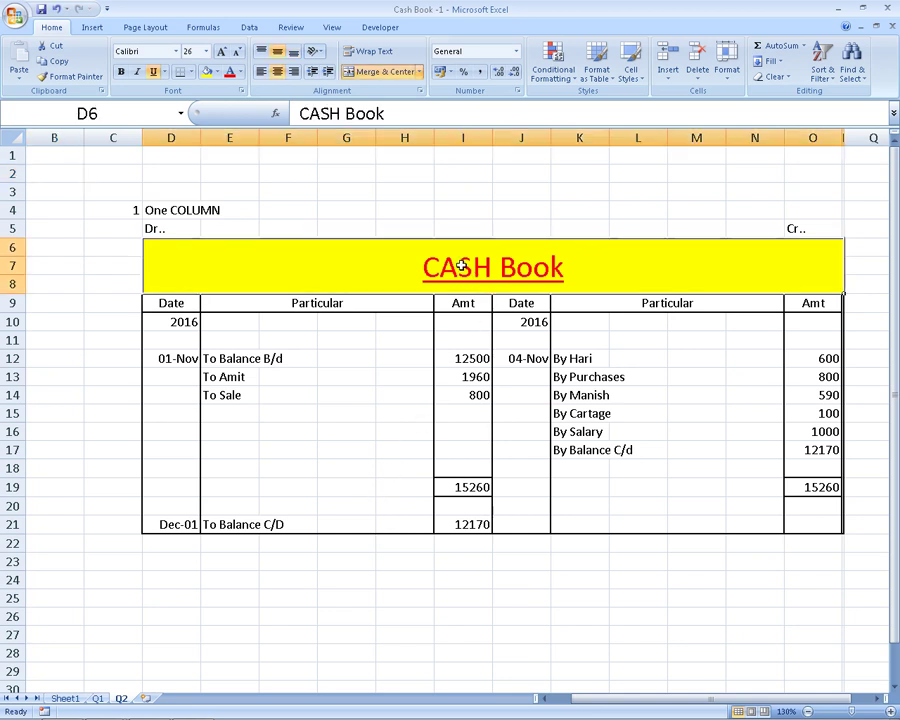
{"action": "left_click", "coordinate": [165, 229]}
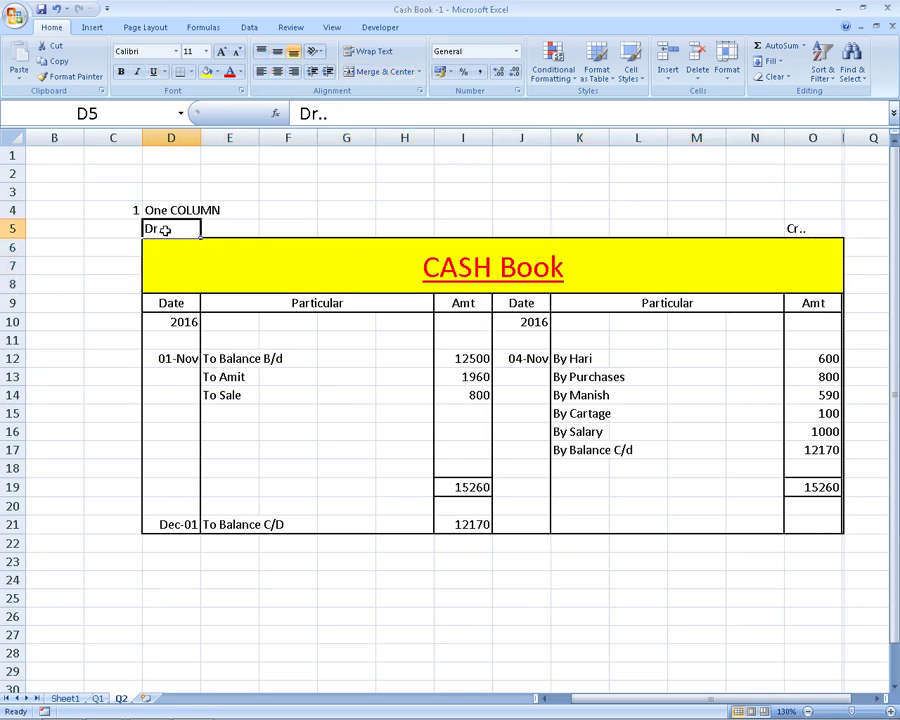
{"action": "left_click", "coordinate": [809, 227]}
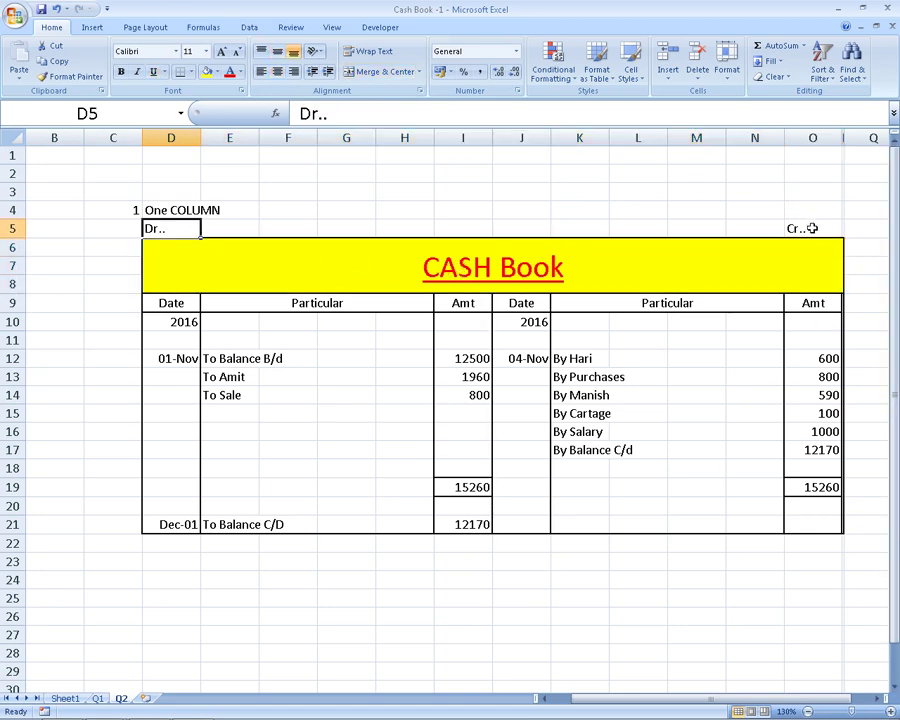
{"action": "left_click", "coordinate": [168, 339]}
{"action": "left_click", "coordinate": [175, 314]}
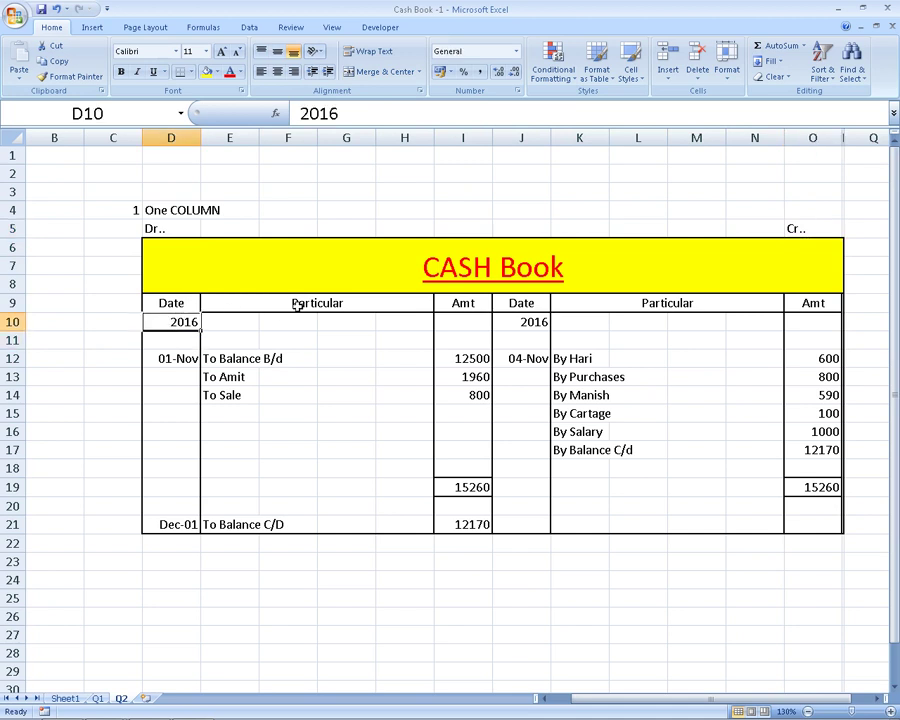
{"action": "left_click", "coordinate": [462, 306]}
{"action": "left_click_drag", "start_coordinate": [520, 305], "coordinate": [561, 292]}
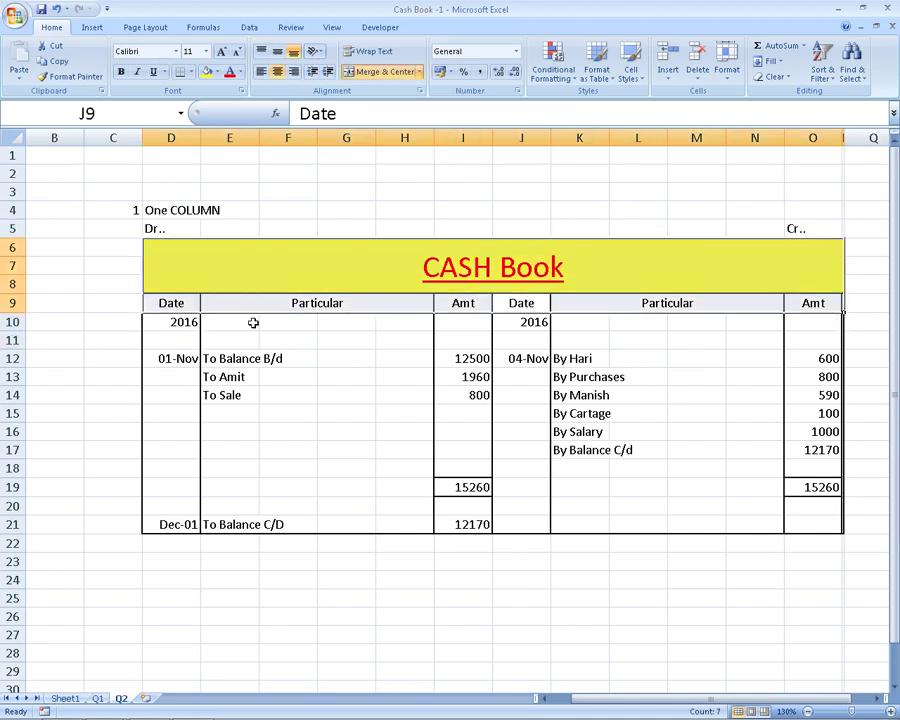
{"action": "left_click", "coordinate": [180, 322]}
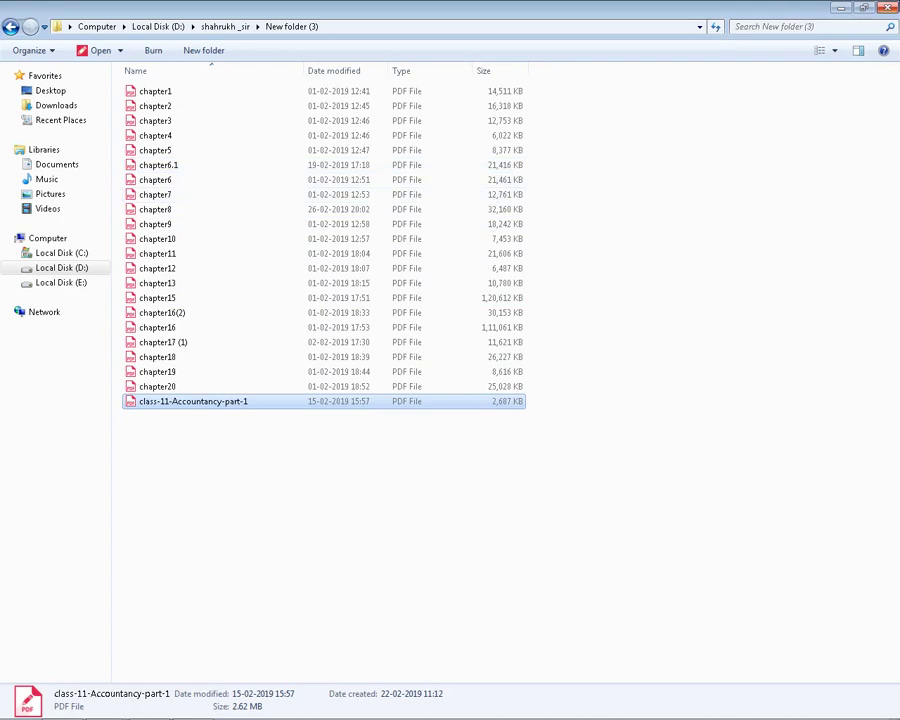
Step: Compare the textbook's opening Cash in hand and Cash received lines against the workbook's J10 entry
{"action": "key", "text": "alt+Tab"}
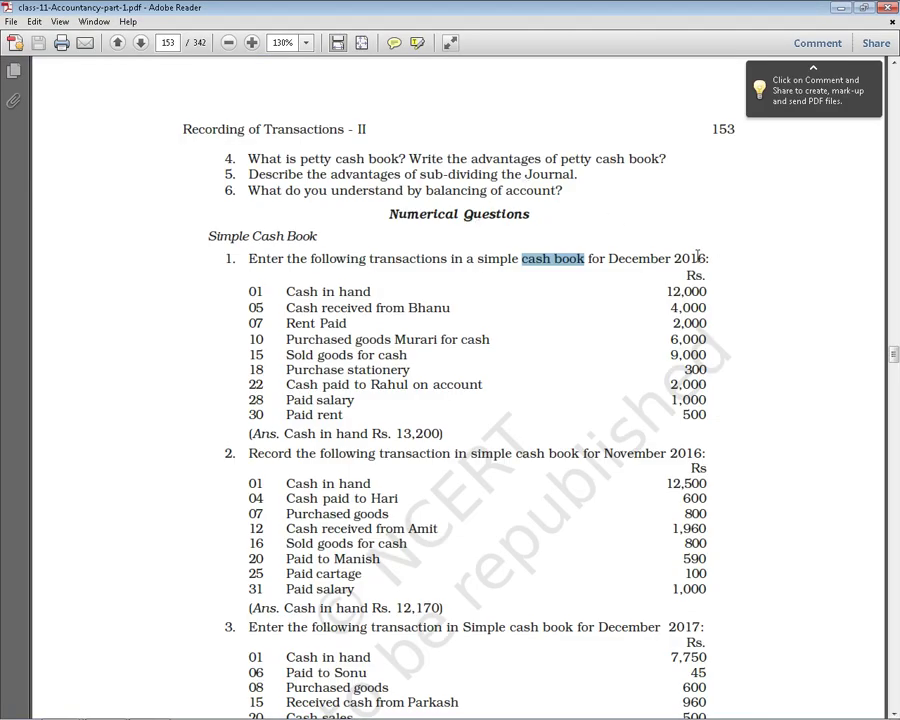
{"action": "key", "text": "alt+Tab"}
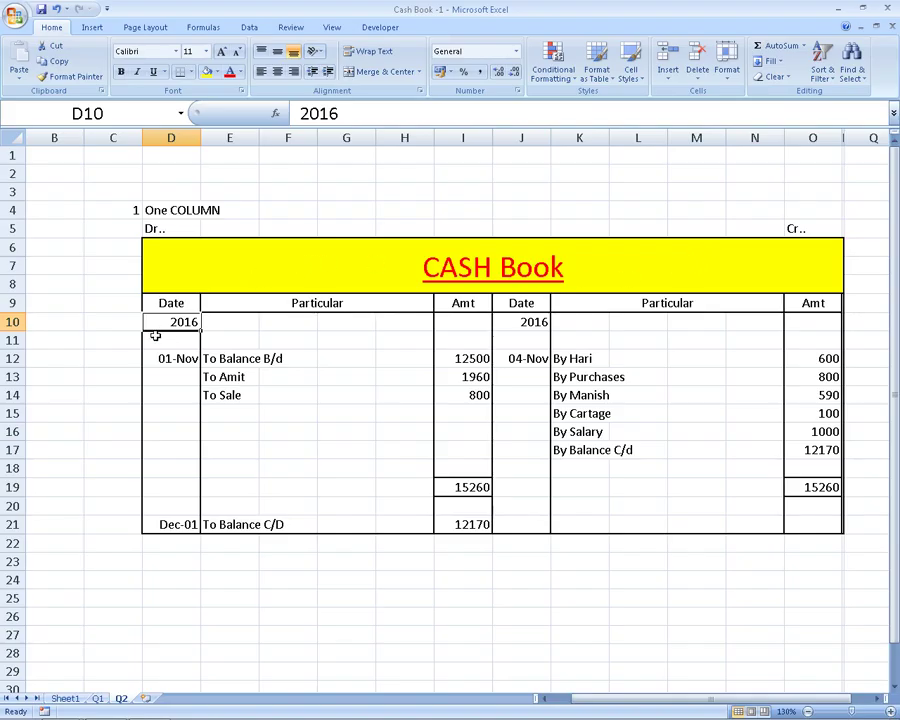
{"action": "left_click", "coordinate": [530, 325]}
{"action": "key", "text": "alt+Tab"}
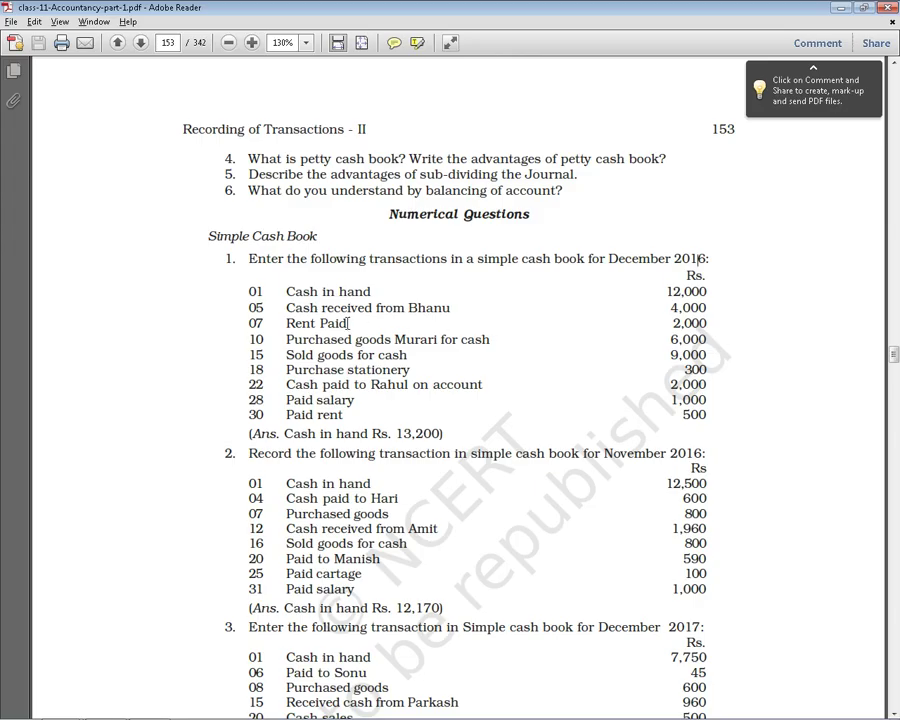
{"action": "left_click_drag", "start_coordinate": [285, 292], "coordinate": [397, 292]}
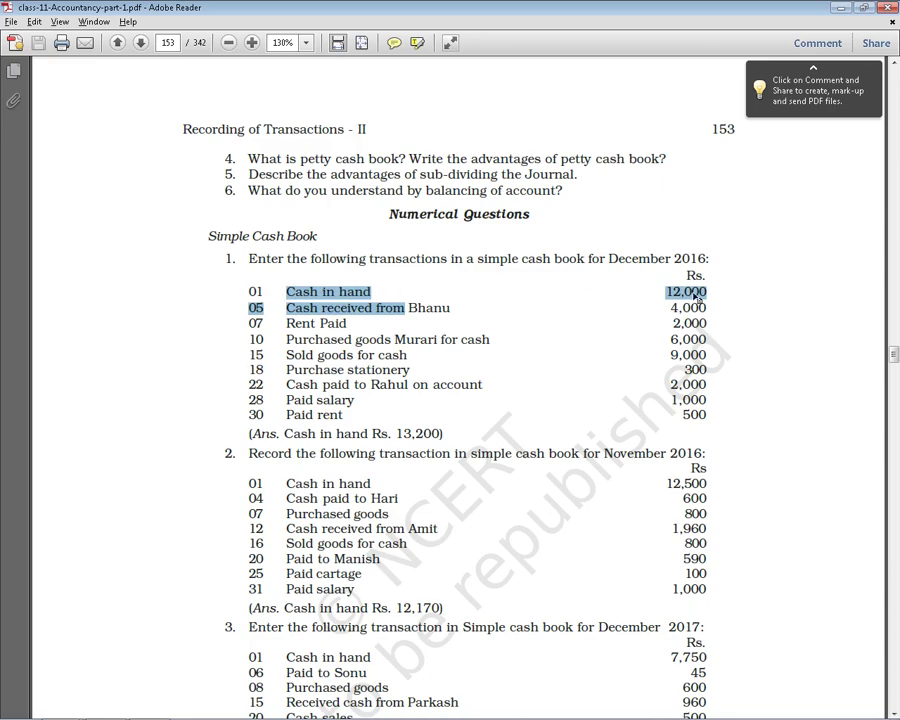
{"action": "key", "text": "alt+Tab"}
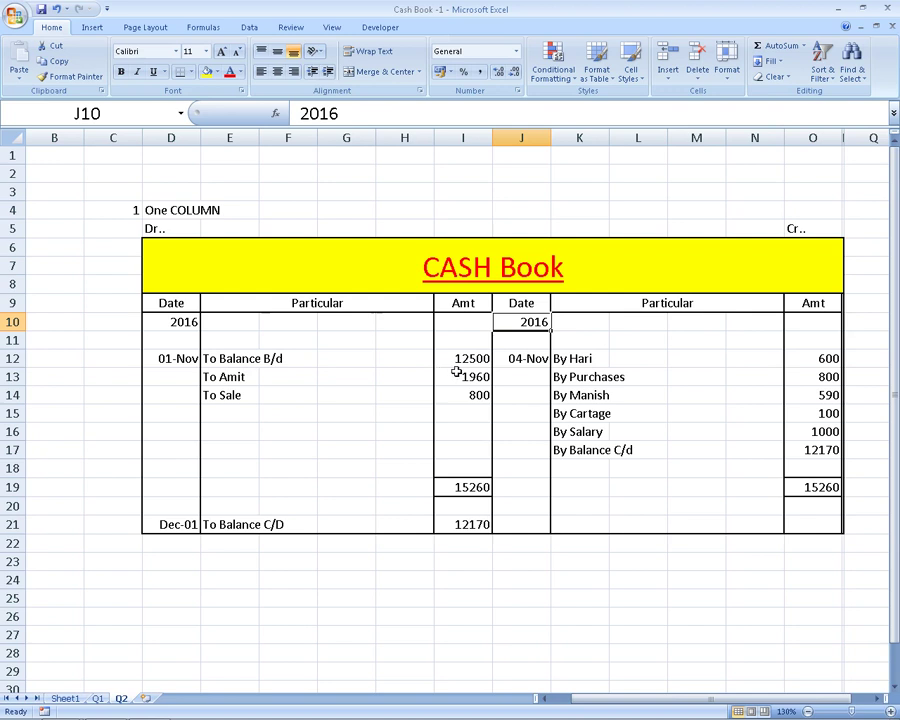
{"action": "key", "text": "alt+Tab"}
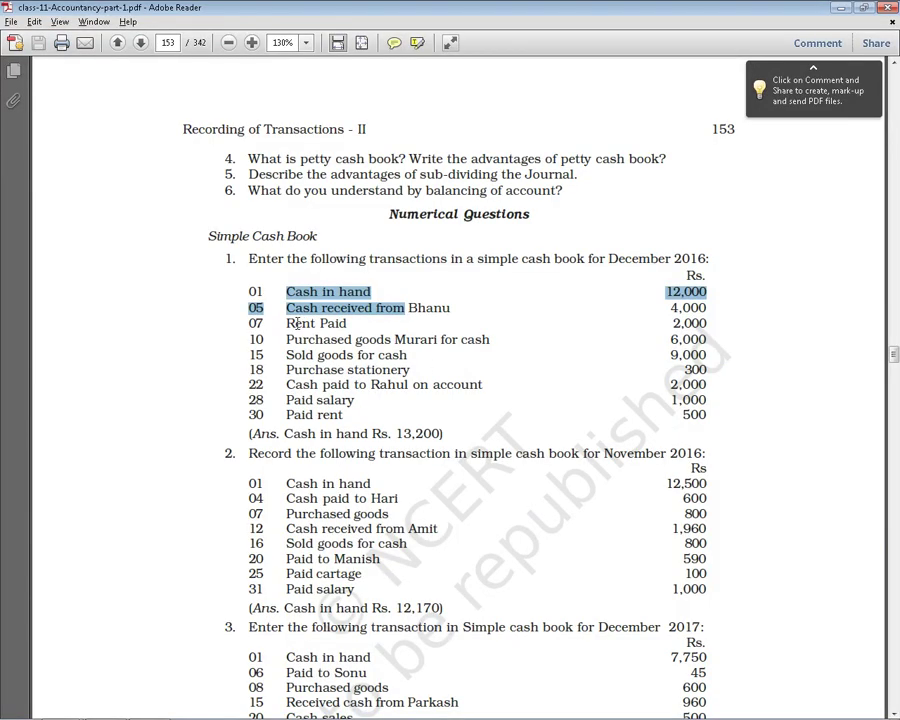
{"action": "left_click_drag", "start_coordinate": [287, 323], "coordinate": [384, 313]}
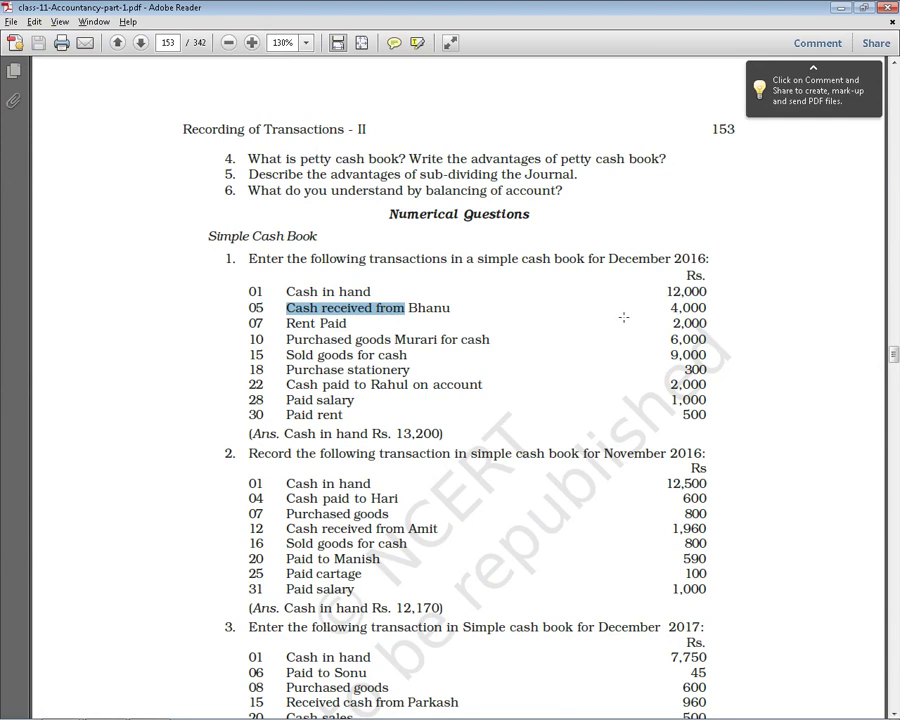
{"action": "key", "text": "alt+Tab"}
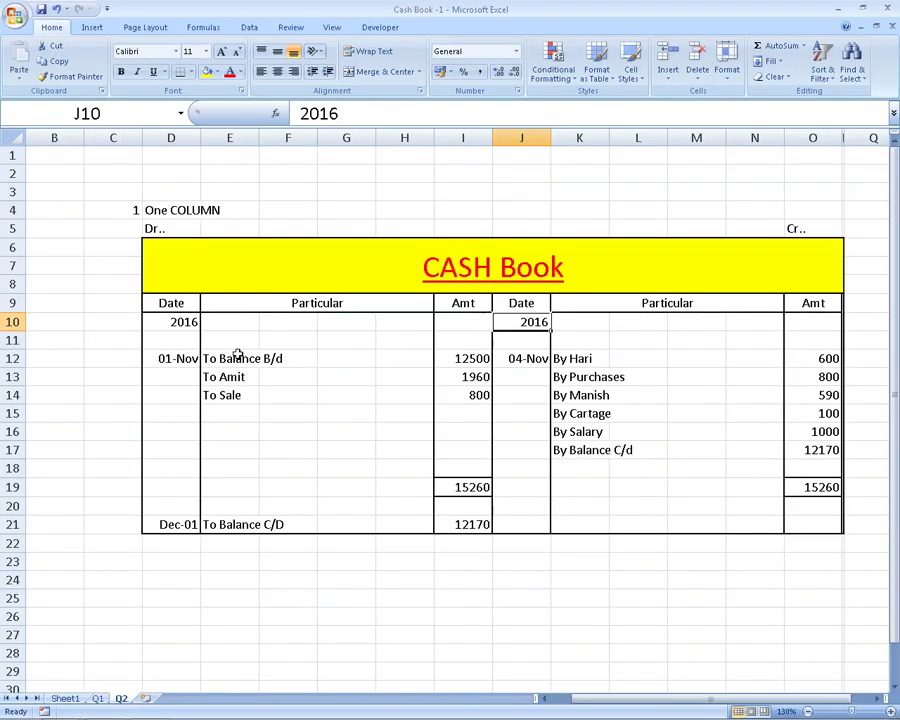
Step: Check debit particulars E10:E16 against November's entries, then switch to Sheet1's CASH A/C
{"action": "left_click_drag", "start_coordinate": [230, 322], "coordinate": [236, 431]}
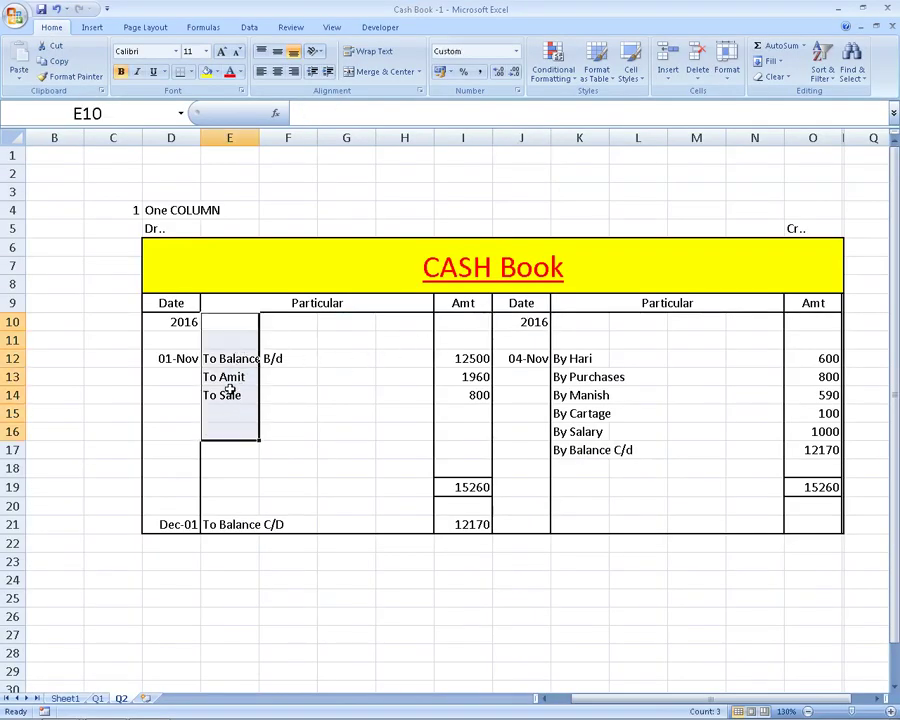
{"action": "key", "text": "alt+Tab"}
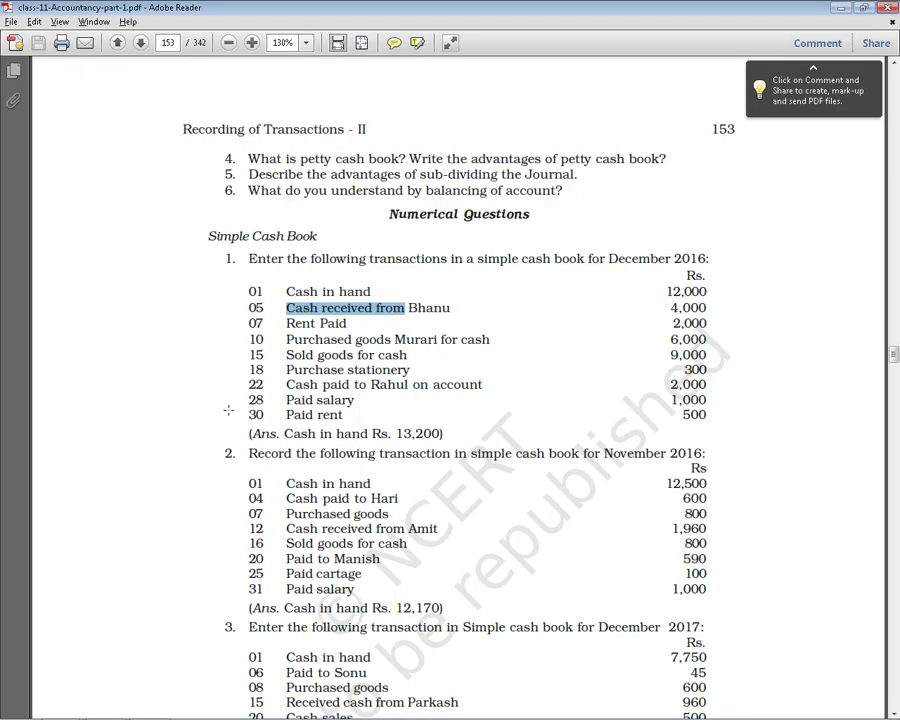
{"action": "key", "text": "alt+Tab"}
{"action": "key", "text": "alt+Tab"}
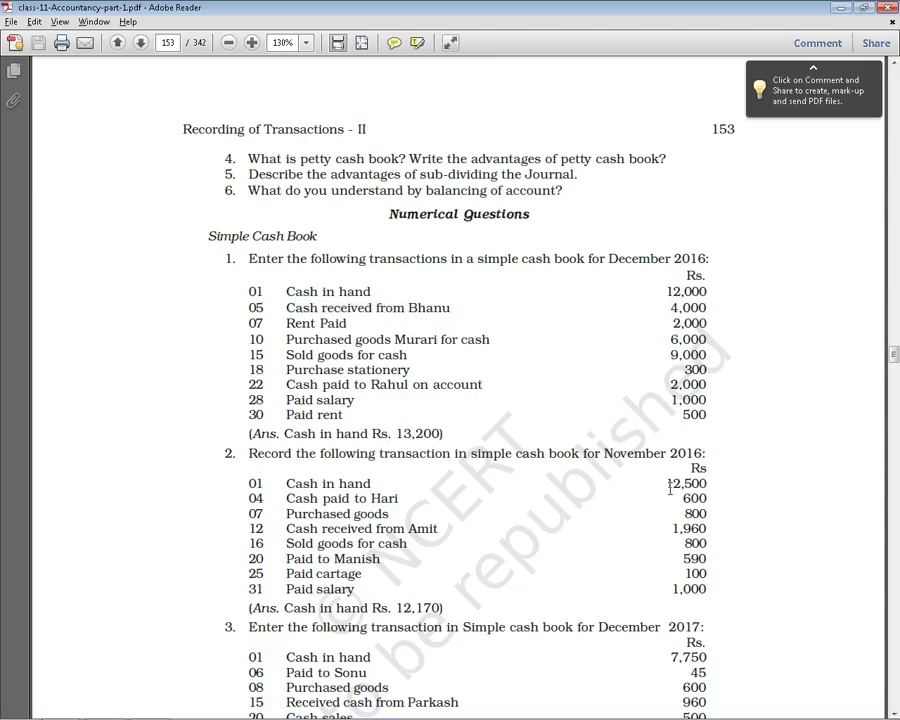
{"action": "left_click_drag", "start_coordinate": [668, 483], "coordinate": [708, 499]}
{"action": "key", "text": "alt+Tab"}
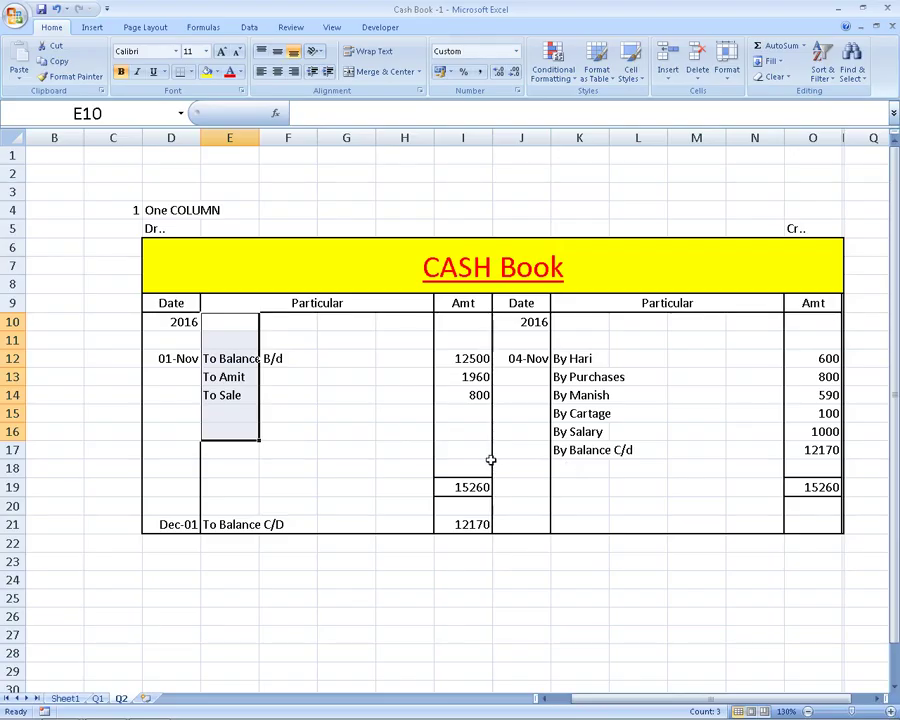
{"action": "left_click", "coordinate": [68, 699]}
{"action": "left_click", "coordinate": [358, 404]}
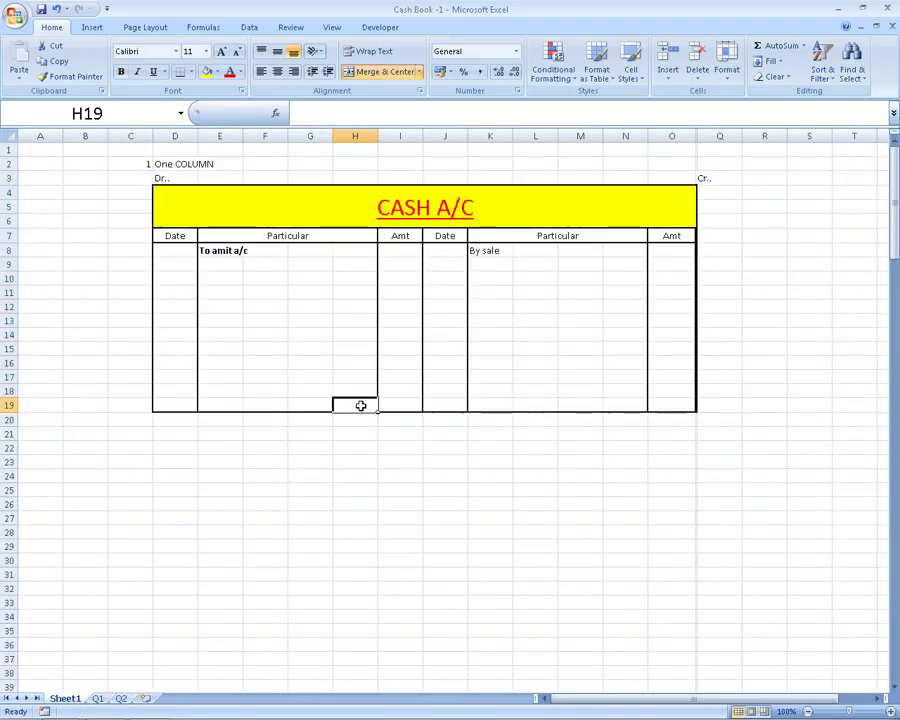
Step: On the Q1 sheet, review the To Bhanu entry of 4000 in E12/I12
{"action": "left_click", "coordinate": [100, 699]}
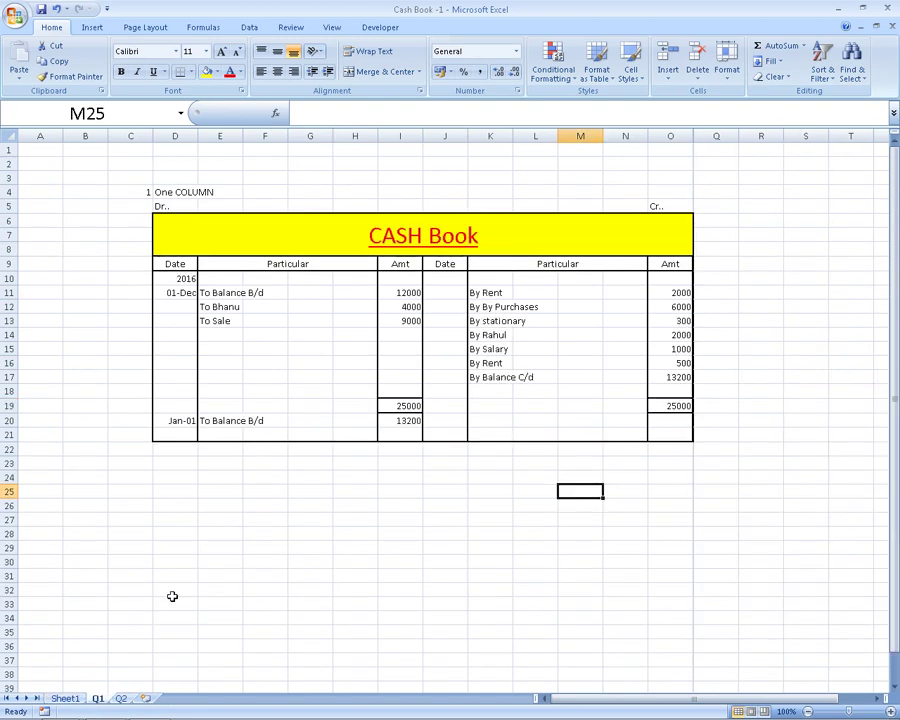
{"action": "scroll", "coordinate": [175, 585], "scroll_direction": "up", "scroll_amount": 2, "text": "ctrl"}
{"action": "left_click", "coordinate": [236, 540]}
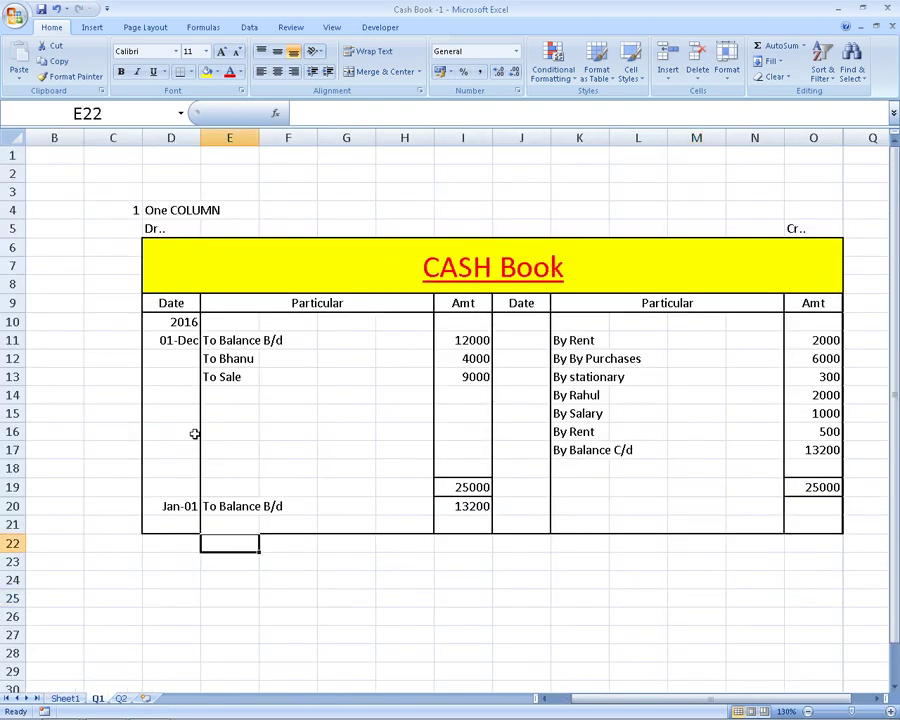
{"action": "left_click", "coordinate": [240, 358]}
{"action": "left_click", "coordinate": [460, 357]}
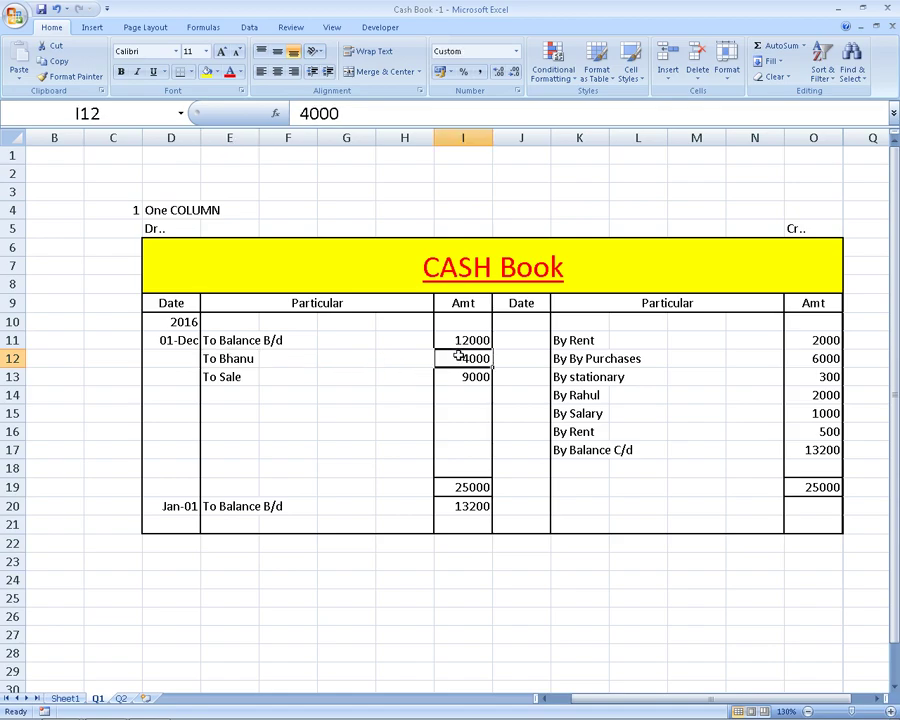
Step: Match the textbook's Rent Paid 2,000 against the By Rent entry in K11
{"action": "key", "text": "alt+Tab"}
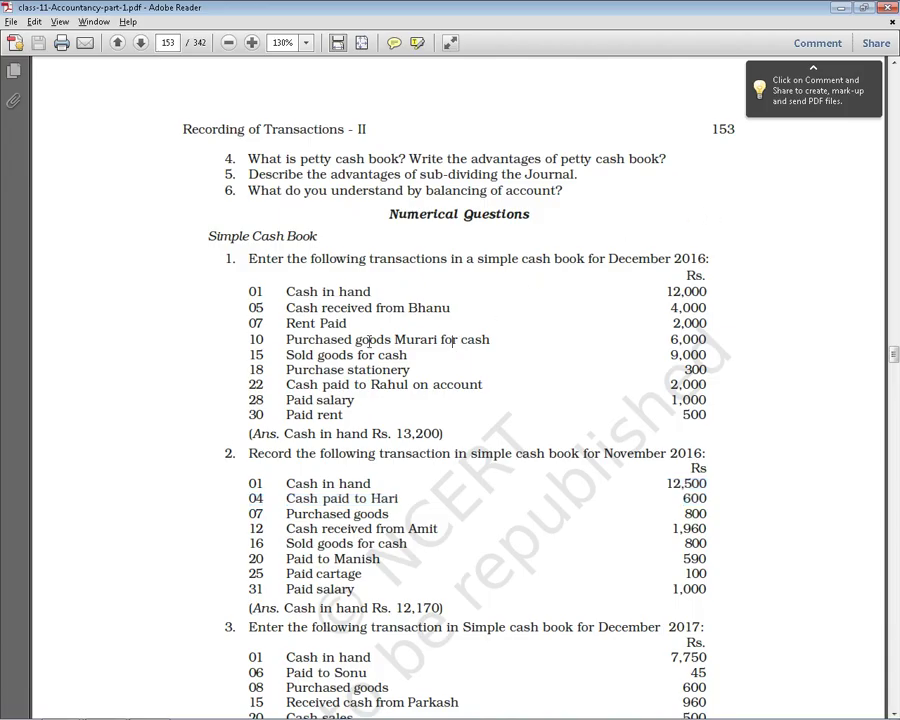
{"action": "left_click_drag", "start_coordinate": [287, 323], "coordinate": [320, 323]}
{"action": "left_click_drag", "start_coordinate": [668, 324], "coordinate": [716, 326]}
{"action": "key", "text": "alt+Tab"}
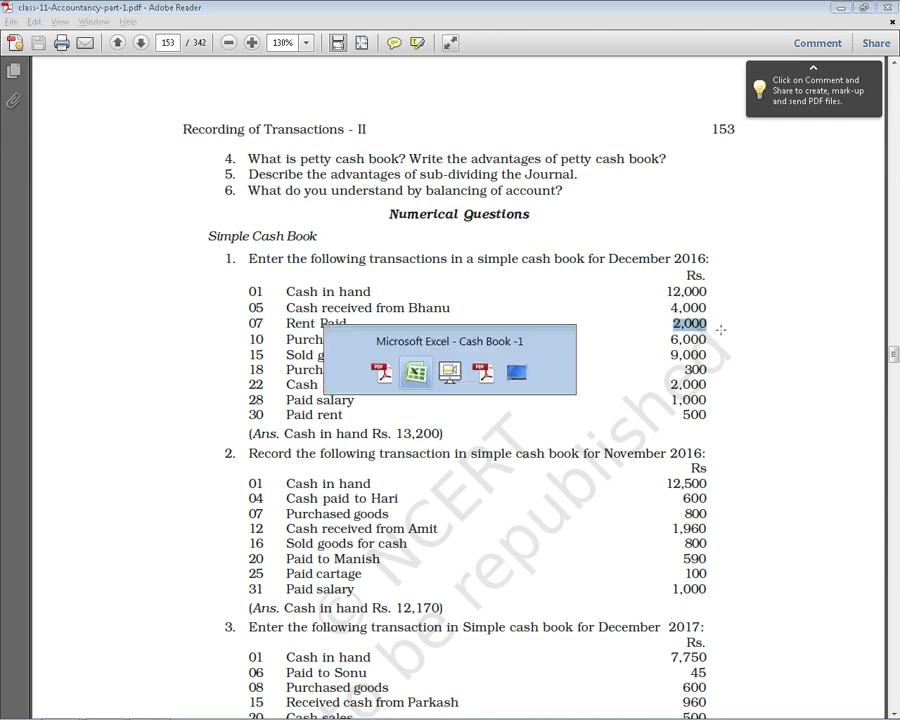
{"action": "left_click", "coordinate": [596, 339]}
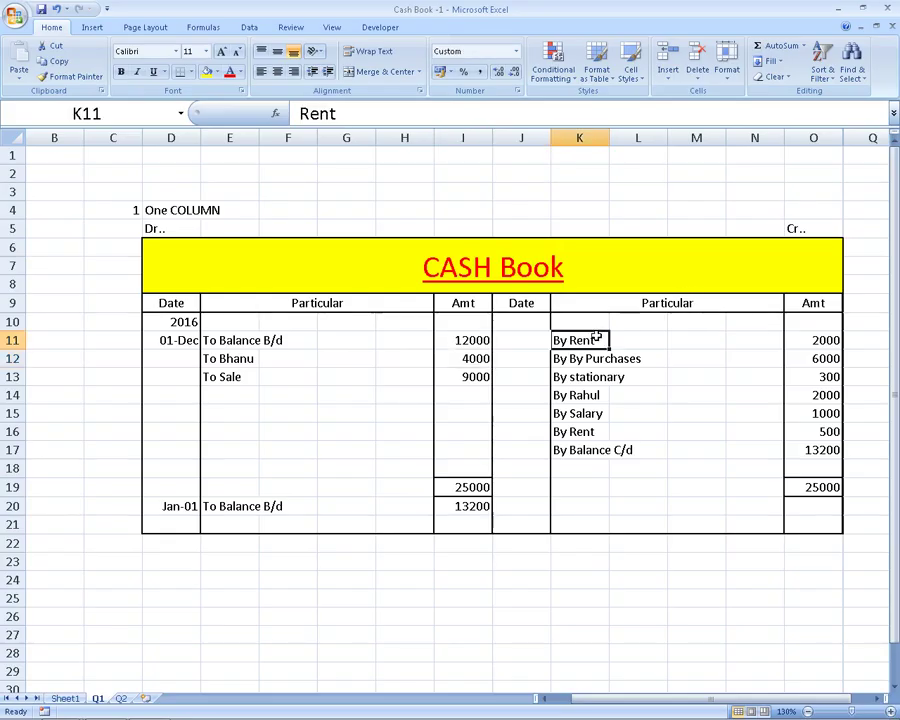
Step: Match the textbook's cash purchase from Murari against By Purchases 6000 in K12/O12
{"action": "key", "text": "alt+Tab"}
{"action": "left_click_drag", "start_coordinate": [286, 340], "coordinate": [490, 339]}
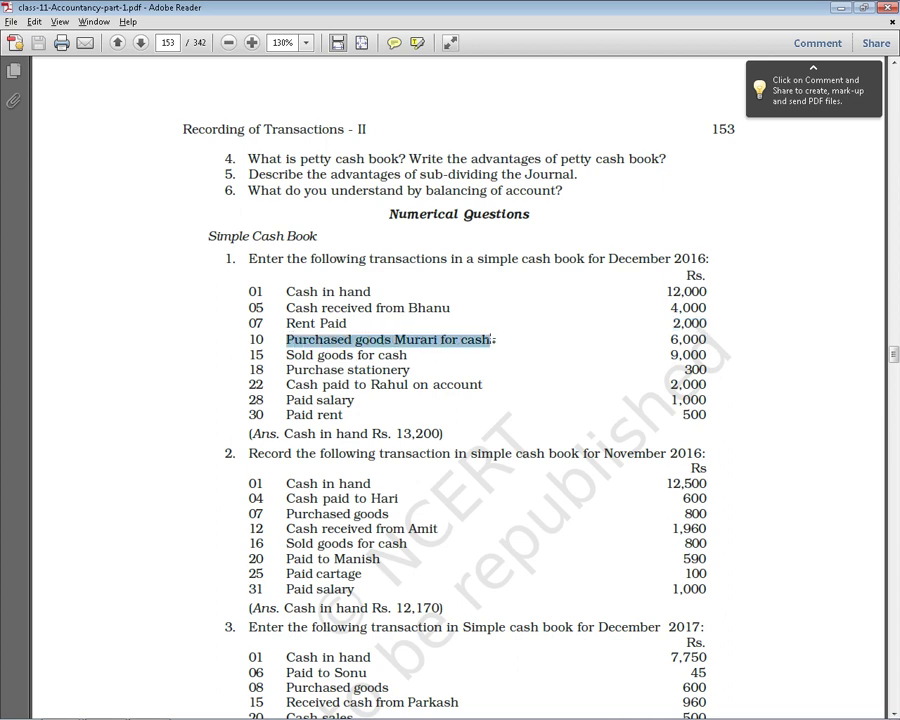
{"action": "key", "text": "alt+Tab"}
{"action": "left_click", "coordinate": [578, 370]}
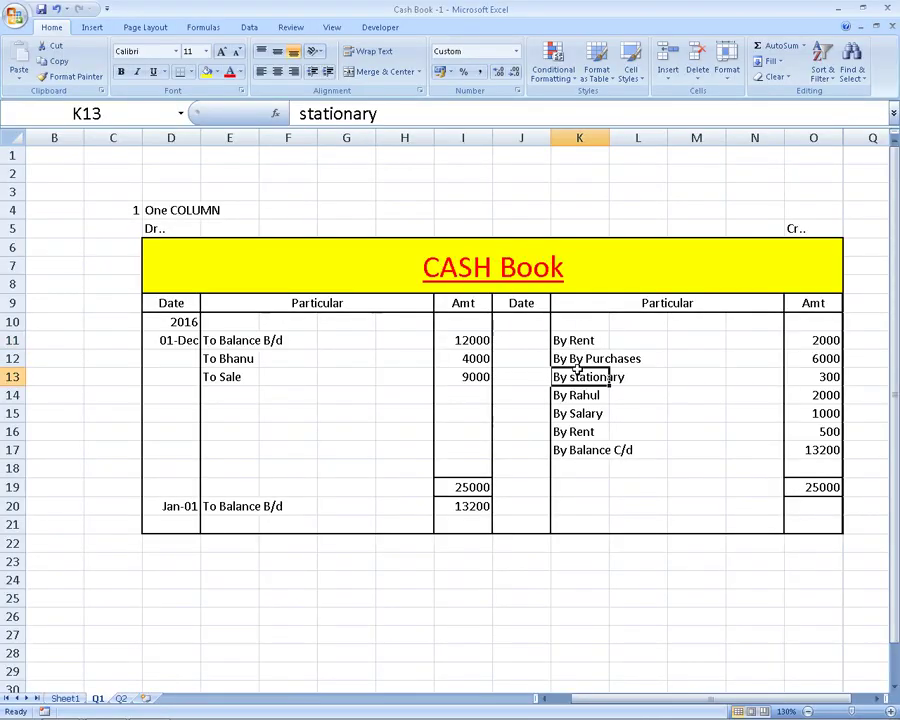
{"action": "left_click", "coordinate": [573, 358]}
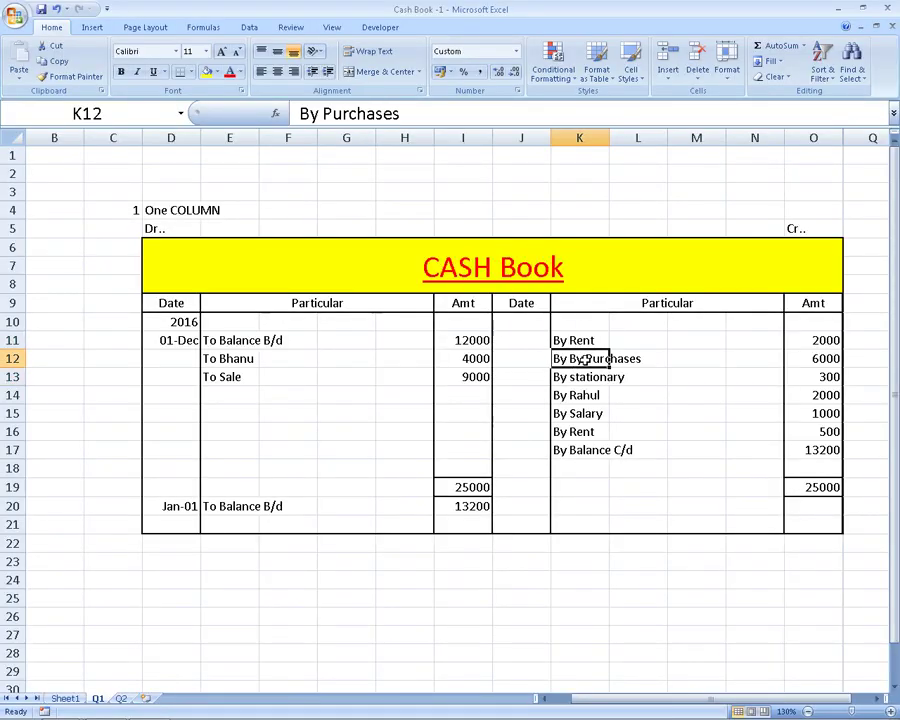
{"action": "left_click", "coordinate": [797, 359]}
Step: Confirm the 6,000 purchase amount and review the To Sale entry in E13
{"action": "key", "text": "alt+Tab"}
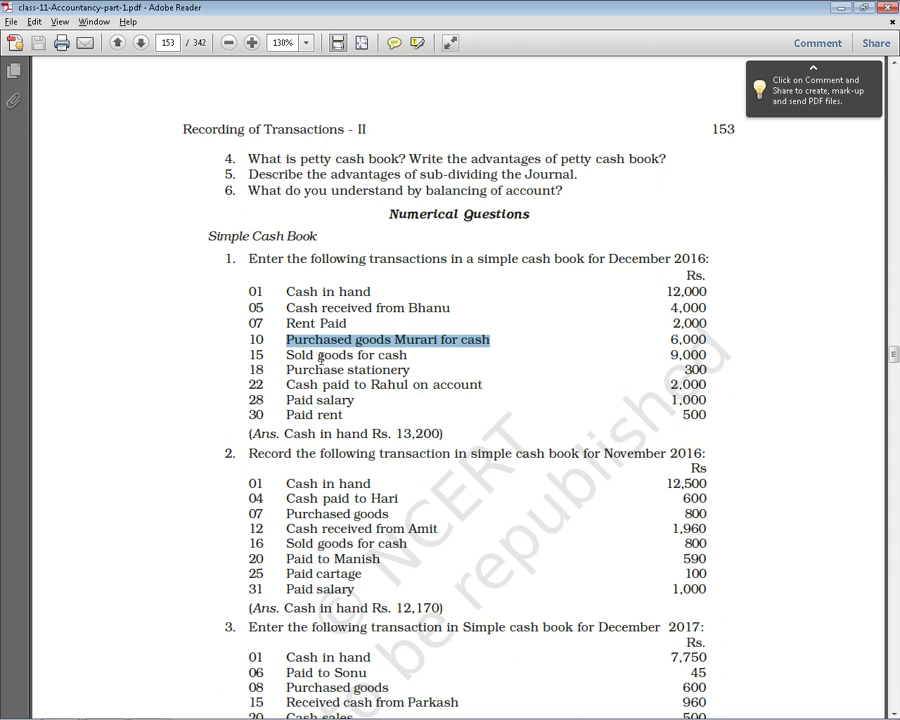
{"action": "left_click_drag", "start_coordinate": [440, 340], "coordinate": [441, 361]}
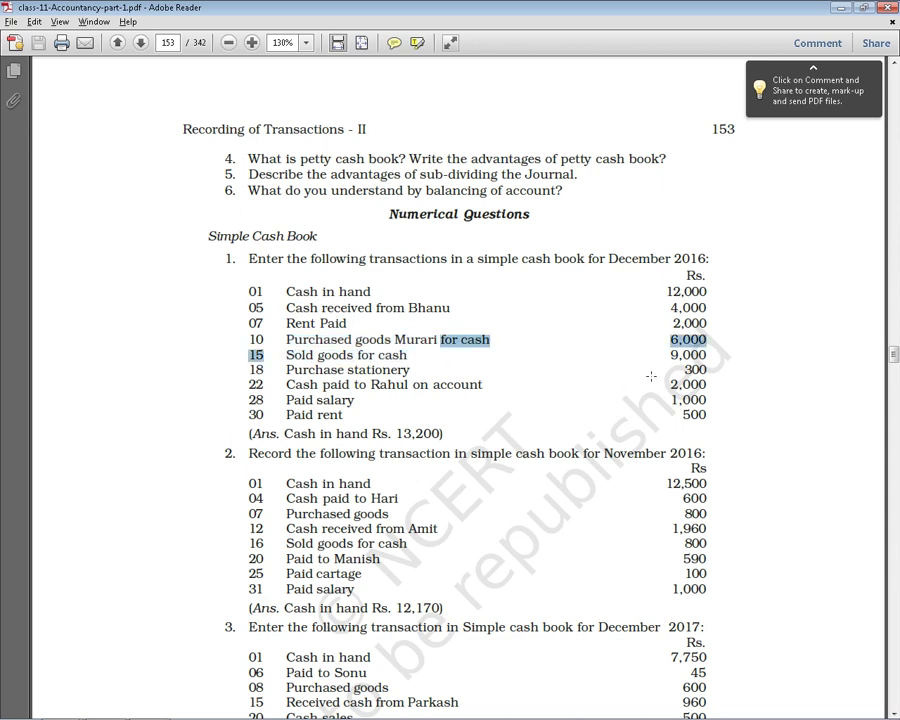
{"action": "key", "text": "alt+Tab"}
{"action": "left_click", "coordinate": [230, 378]}
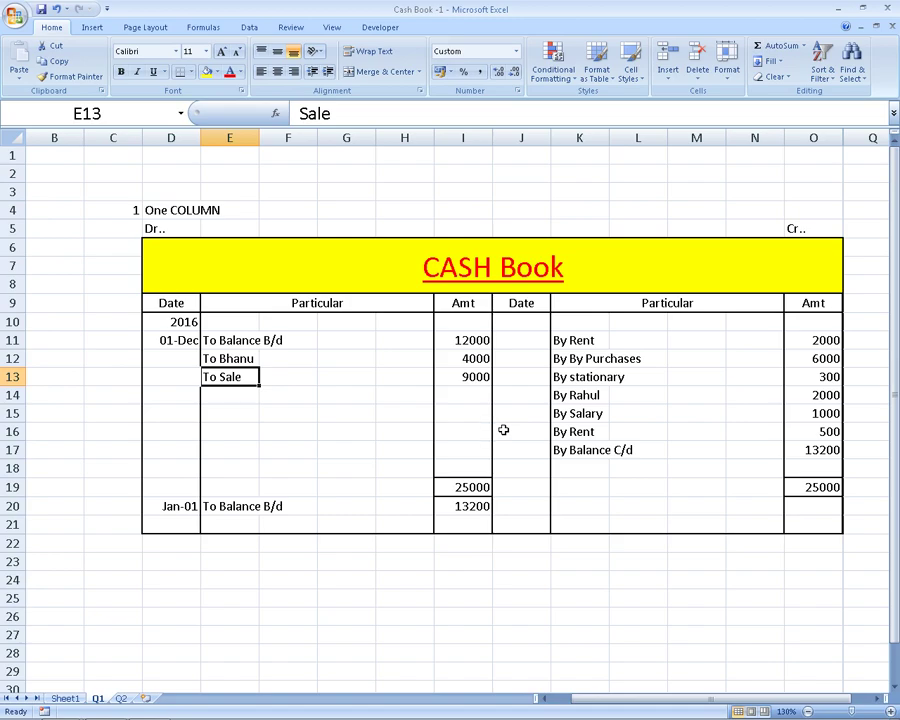
Step: Compare the textbook's stationery and Rahul transactions with entries in K13 and K14
{"action": "key", "text": "alt+Tab"}
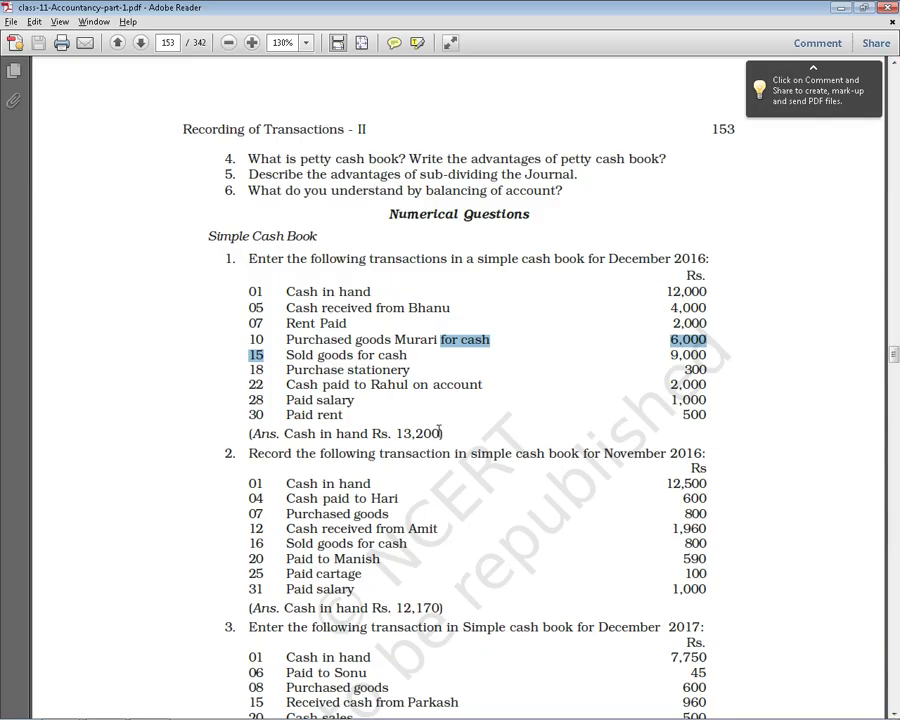
{"action": "left_click_drag", "start_coordinate": [284, 371], "coordinate": [419, 373]}
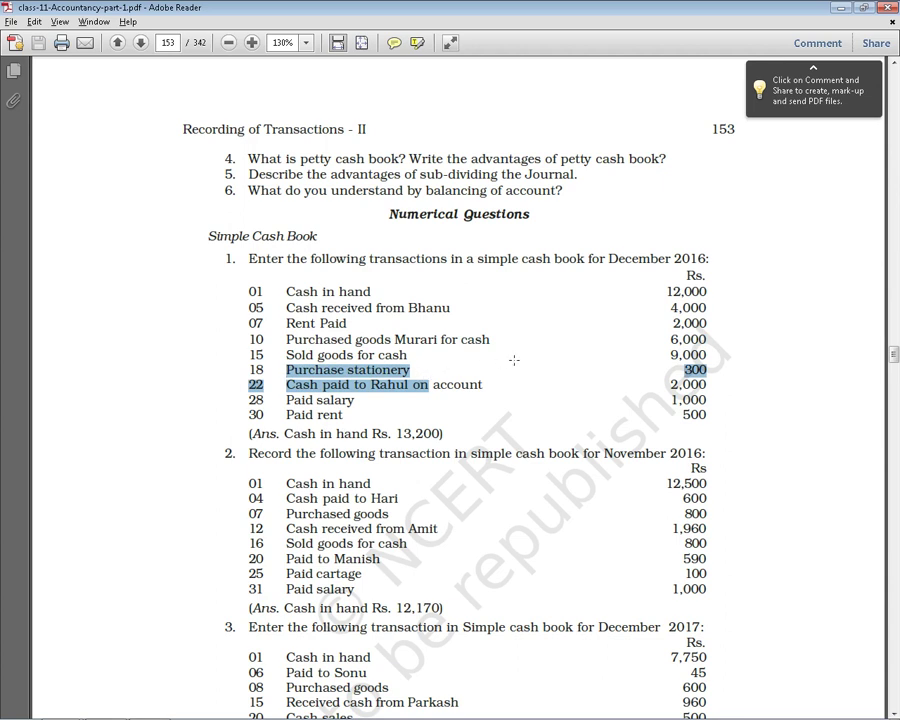
{"action": "key", "text": "alt+Tab"}
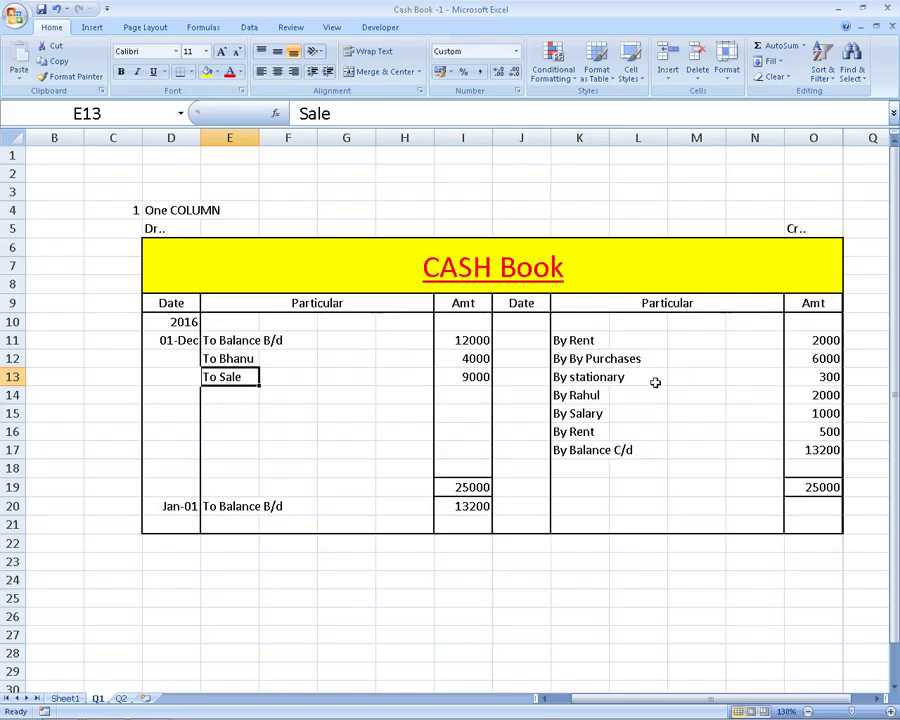
{"action": "left_click", "coordinate": [589, 376]}
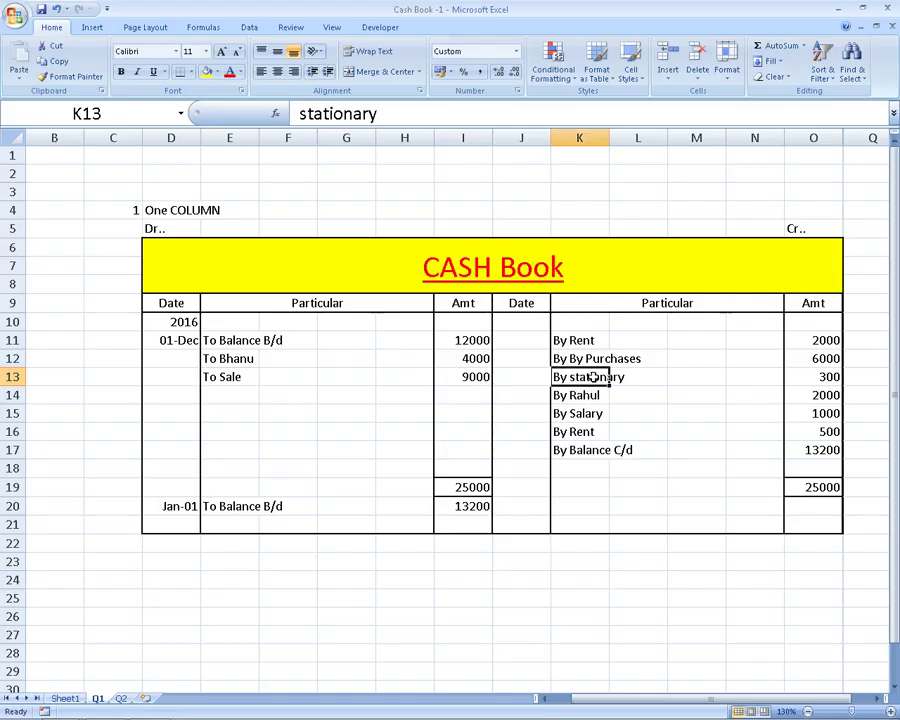
{"action": "key", "text": "alt+Tab"}
{"action": "left_click", "coordinate": [341, 405]}
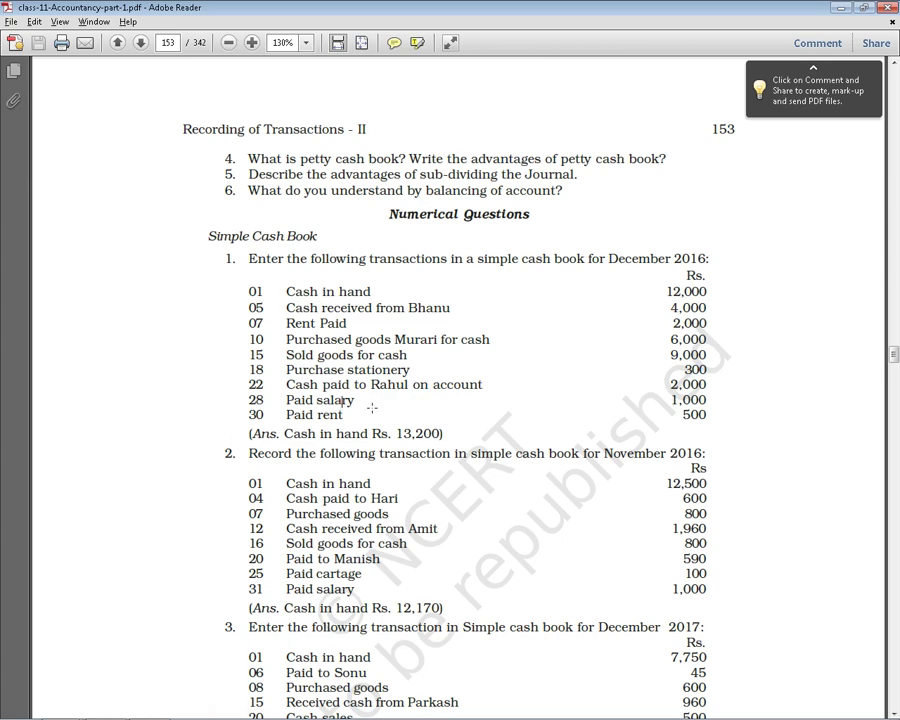
{"action": "key", "text": "alt+Tab"}
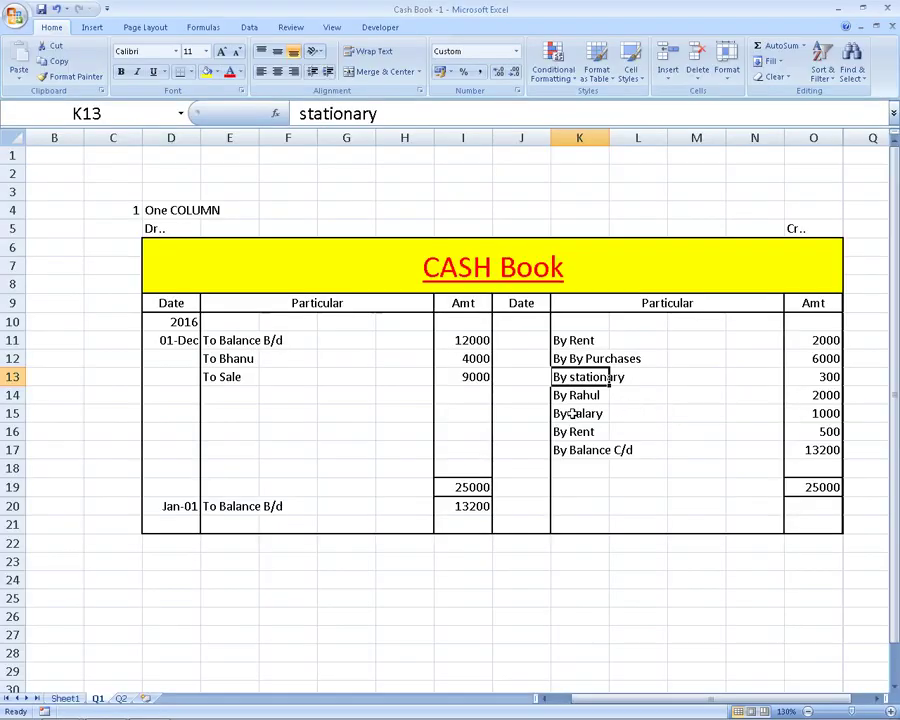
{"action": "left_click", "coordinate": [578, 401]}
Step: Verify the payment to Rahul, the salary row, and the rent and answer lines
{"action": "key", "text": "alt+Tab"}
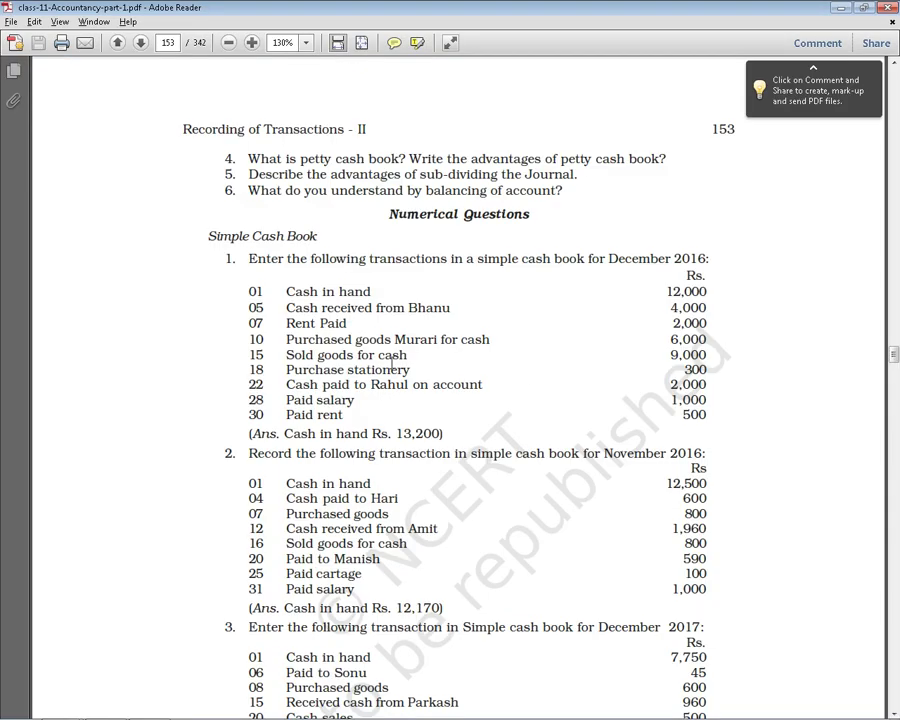
{"action": "left_click_drag", "start_coordinate": [305, 384], "coordinate": [380, 392]}
{"action": "left_click", "coordinate": [349, 403]}
{"action": "key", "text": "alt+Tab"}
{"action": "left_click", "coordinate": [764, 418]}
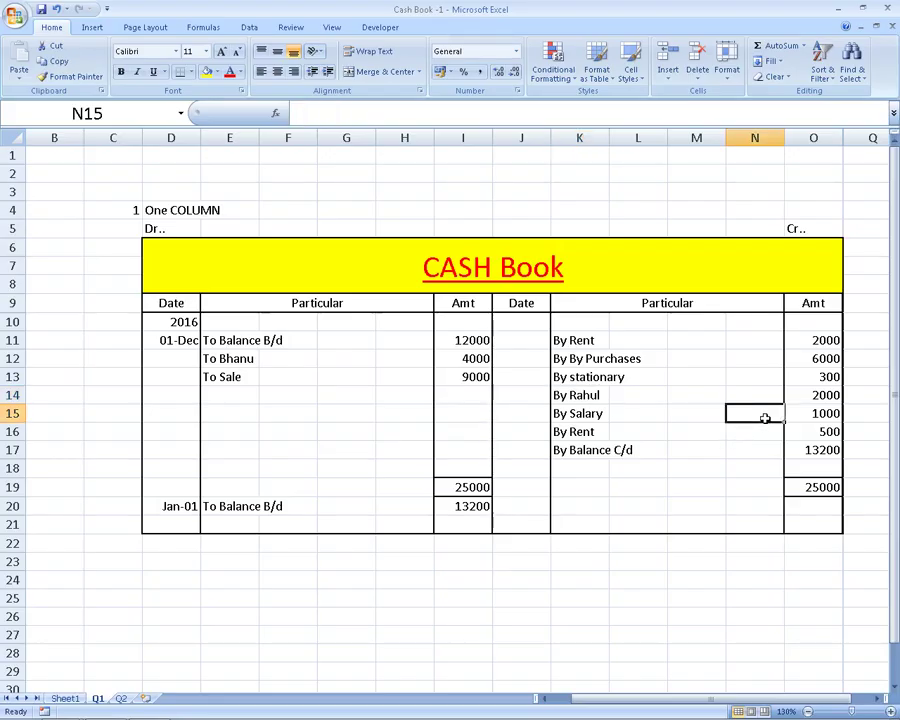
{"action": "key", "text": "alt+Tab"}
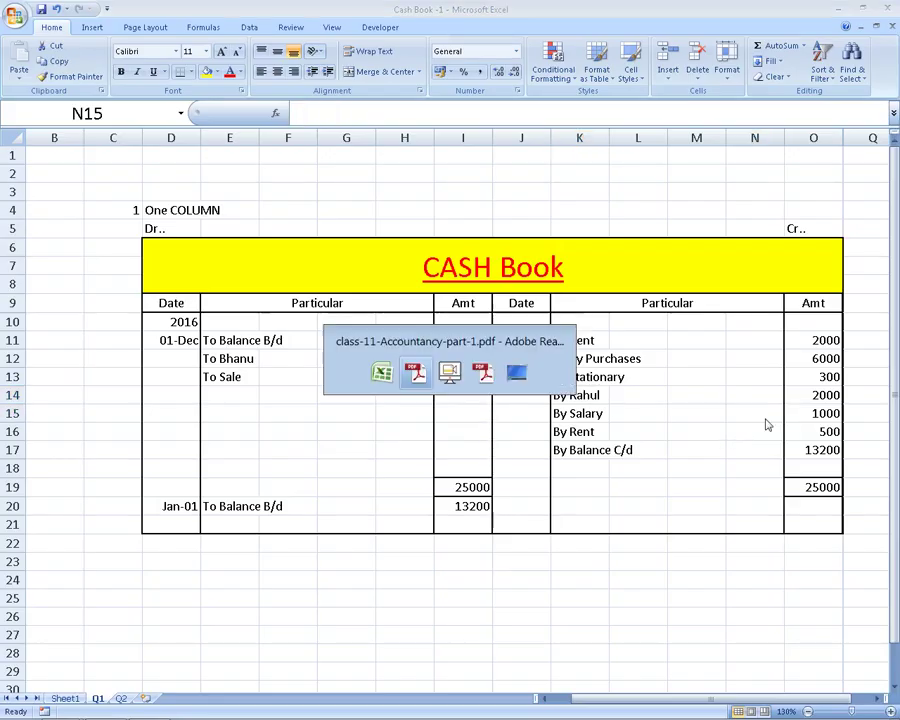
{"action": "left_click_drag", "start_coordinate": [287, 414], "coordinate": [368, 434]}
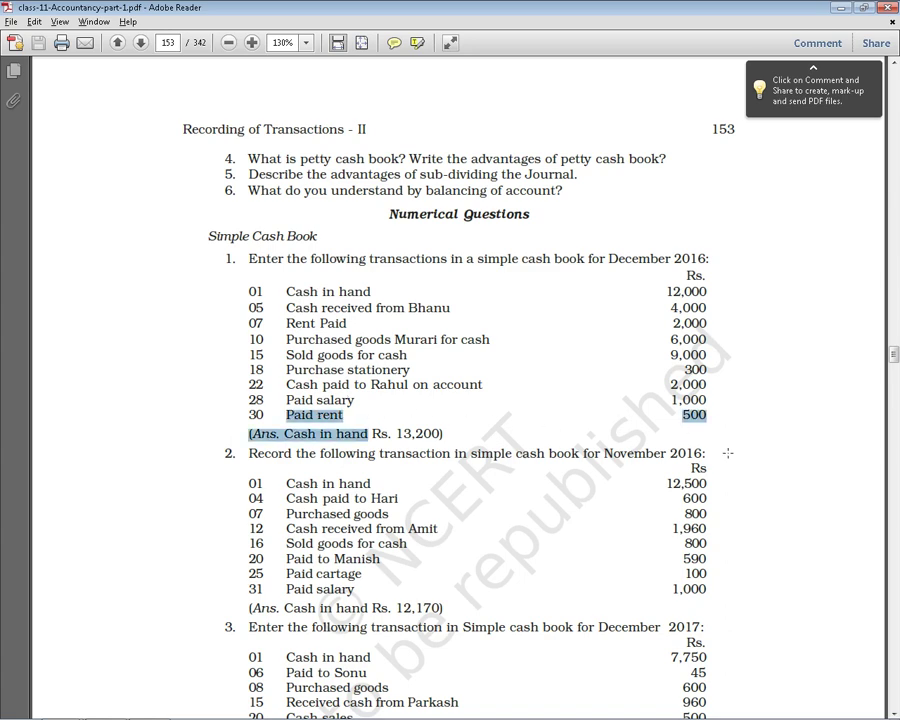
{"action": "key", "text": "alt+Tab"}
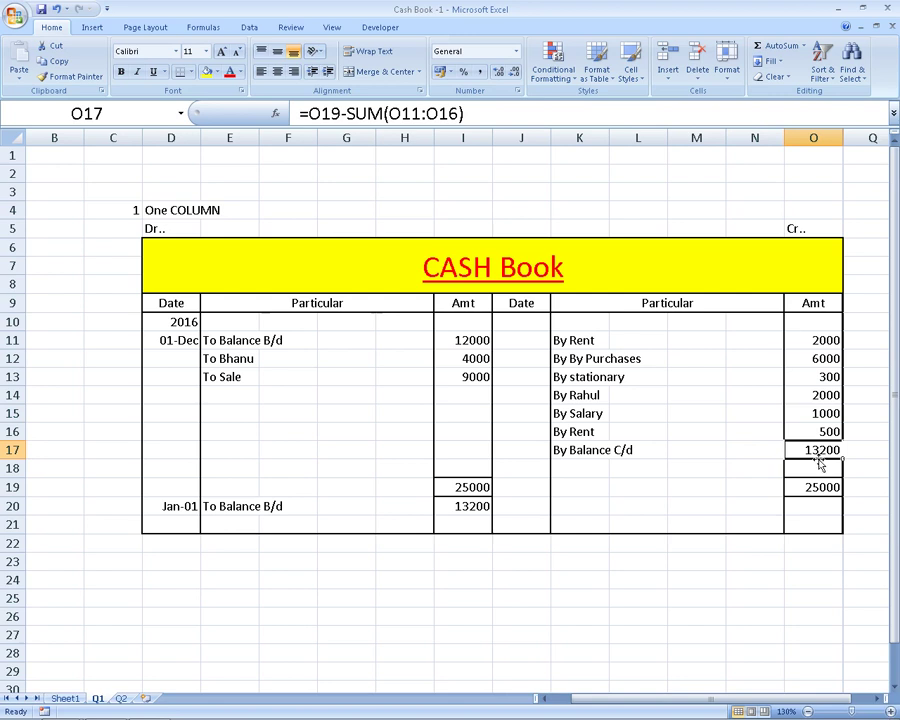
Step: Clear O17 and total the credit side with =SUM(O11:O18) in O19, comparing with I19
{"action": "key", "text": "Delete"}
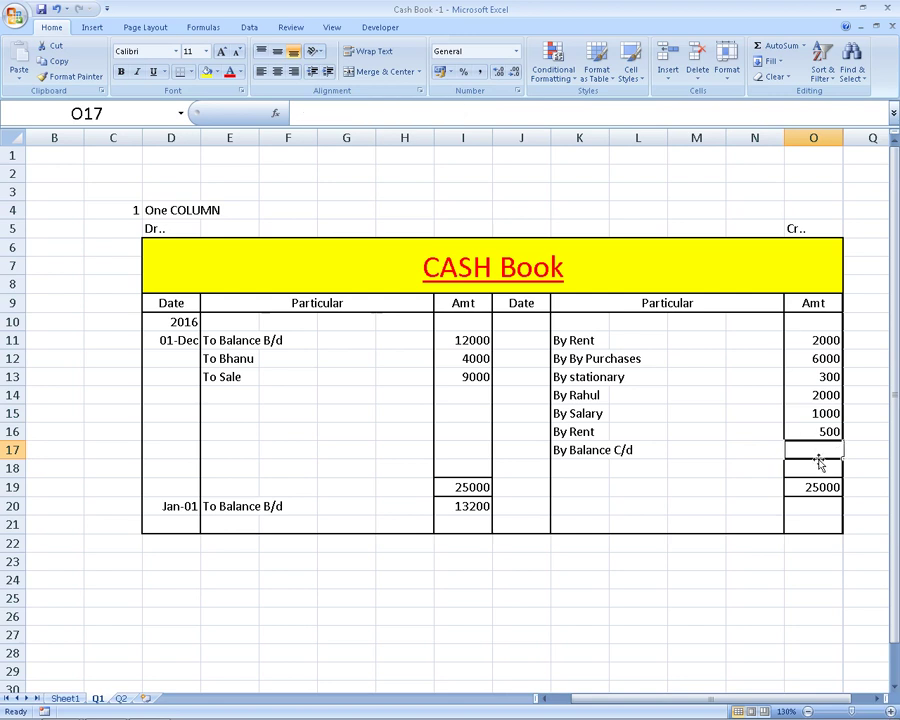
{"action": "key", "text": "Down"}
{"action": "key", "text": "Down"}
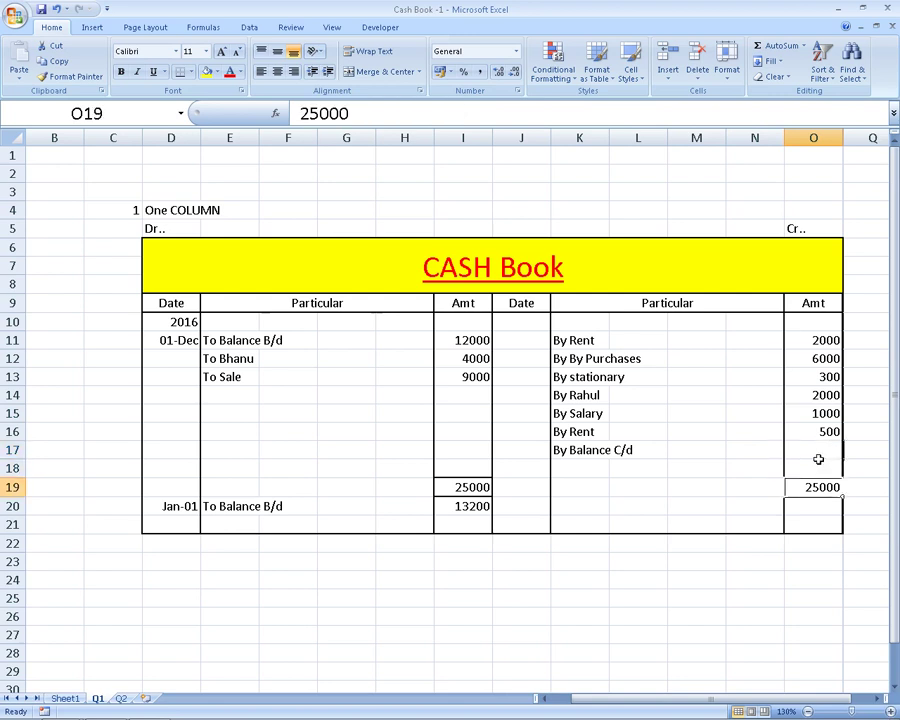
{"action": "key", "text": "alt+equal"}
{"action": "key", "text": "Return"}
{"action": "key", "text": "Left"}
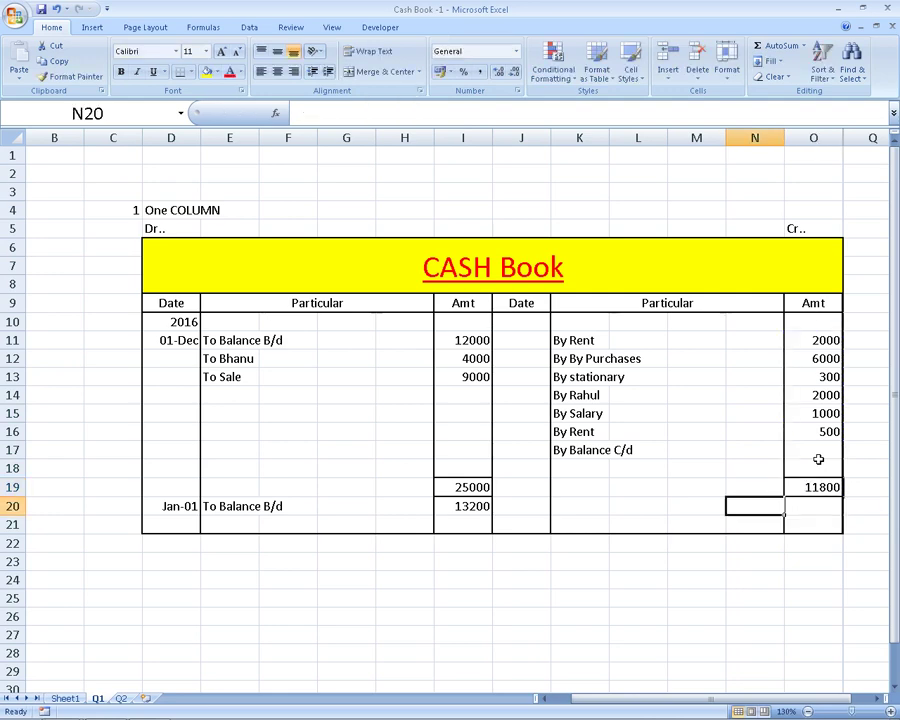
{"action": "key", "text": "Left"}
{"action": "key", "text": "Left"}
{"action": "key", "text": "Left"}
{"action": "key", "text": "Left"}
{"action": "key", "text": "Left"}
{"action": "key", "text": "Up"}
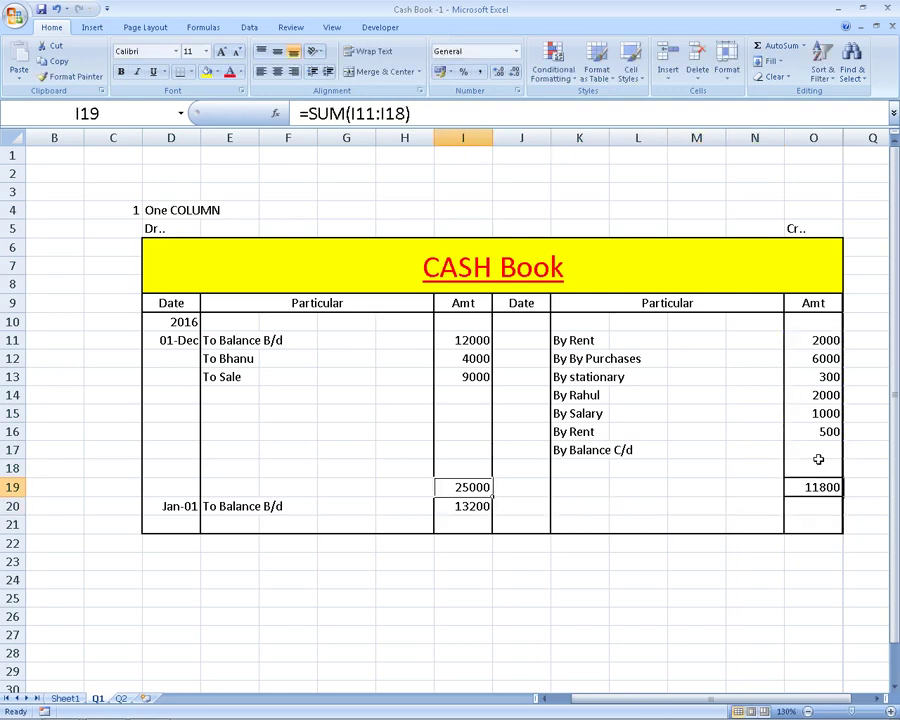
{"action": "key", "text": "Down"}
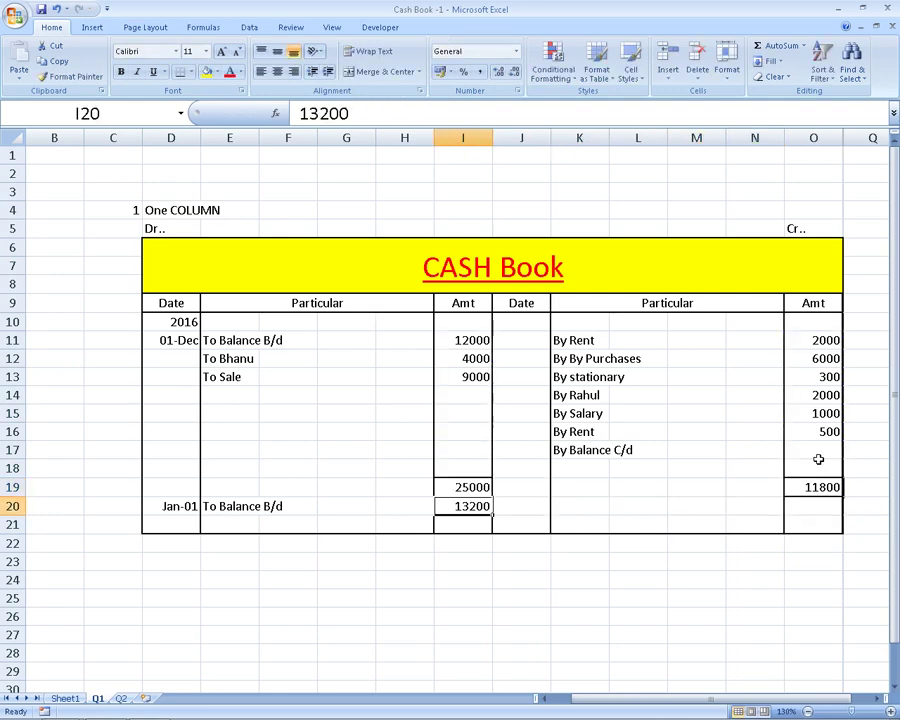
{"action": "key", "text": "Up"}
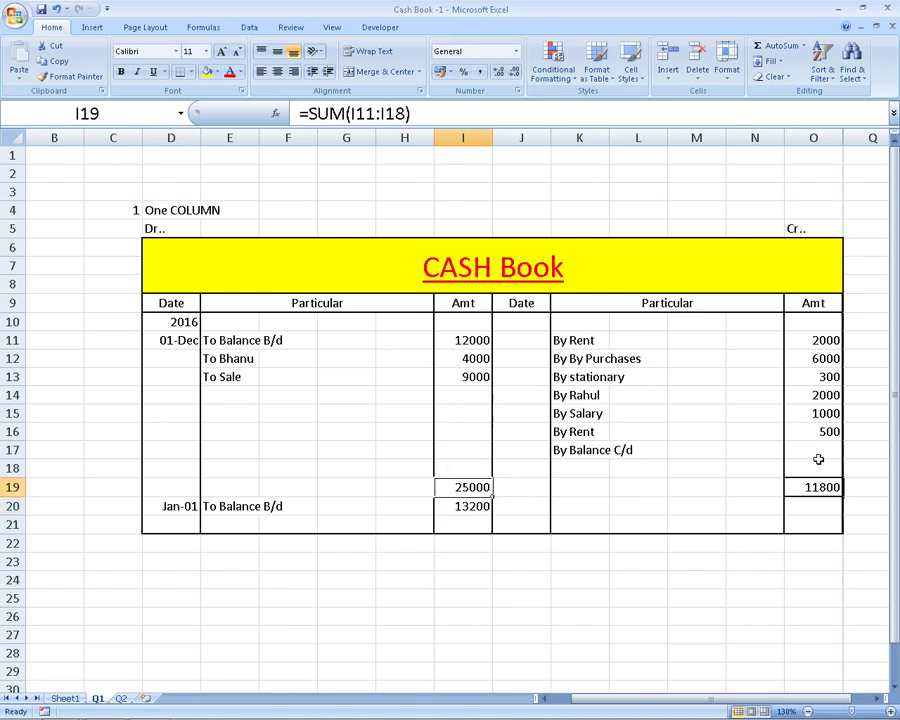
{"action": "key", "text": "Right"}
{"action": "key", "text": "Right"}
{"action": "key", "text": "Right"}
{"action": "key", "text": "Right"}
{"action": "key", "text": "Right"}
{"action": "key", "text": "Right"}
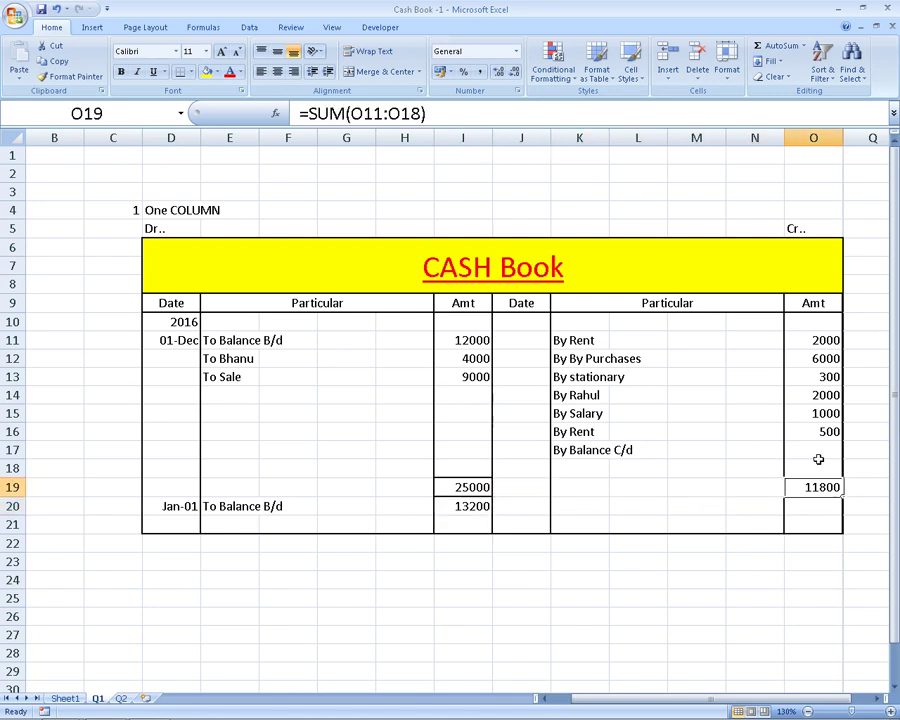
{"action": "left_click", "coordinate": [818, 457]}
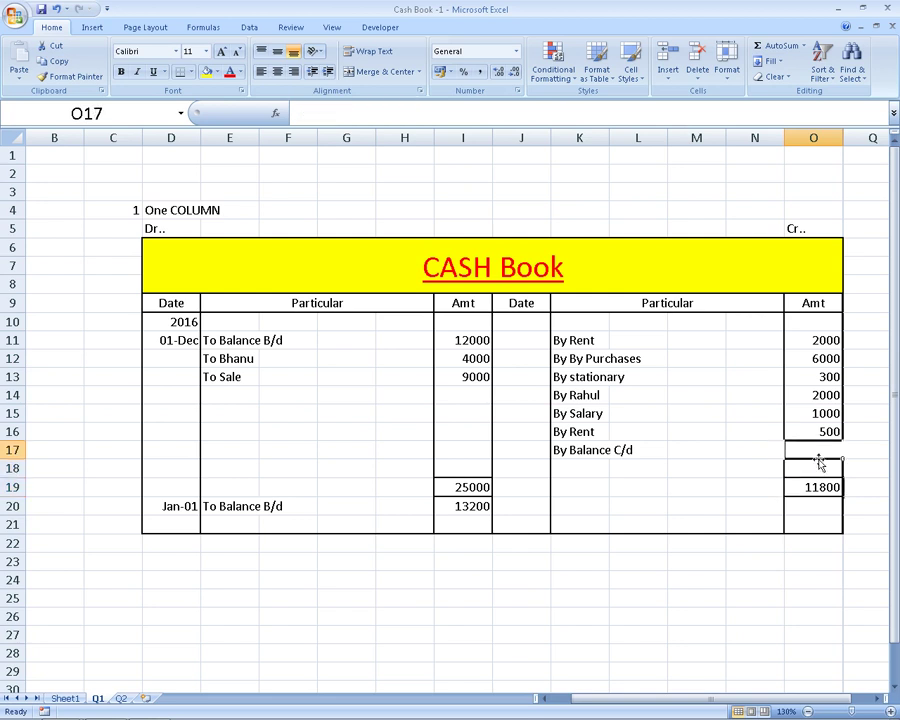
{"action": "type", "text": "=2500"}
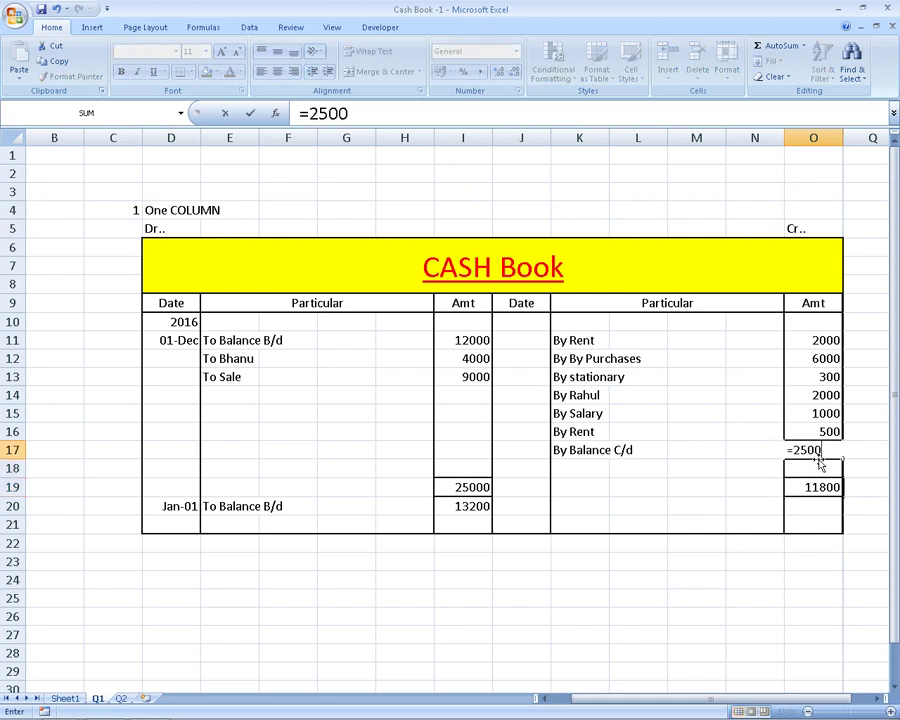
{"action": "type", "text": "0-1180"}
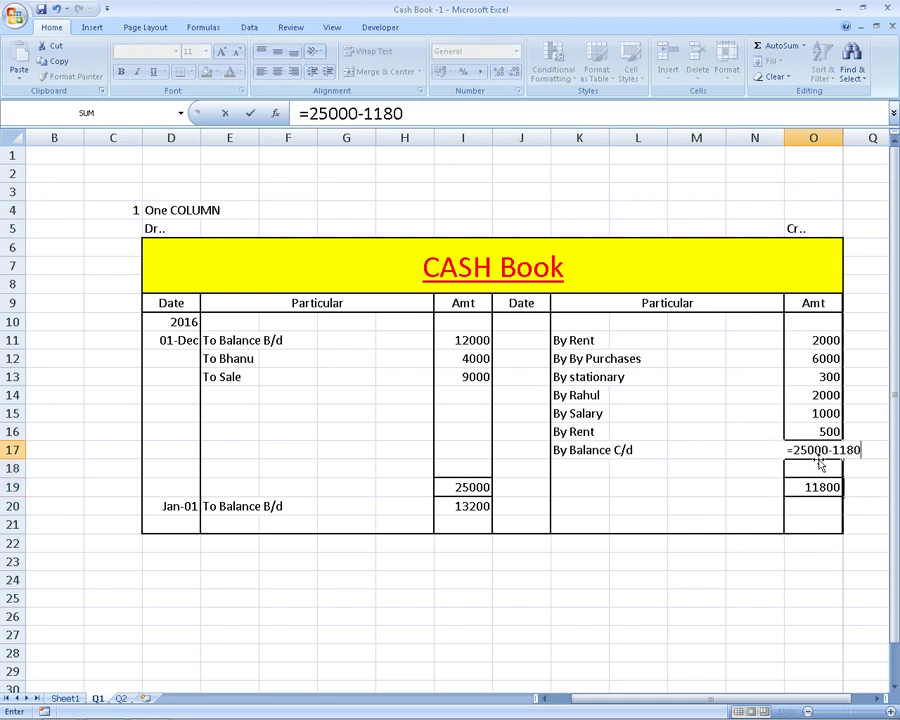
{"action": "type", "text": "0"}
{"action": "key", "text": "Return"}
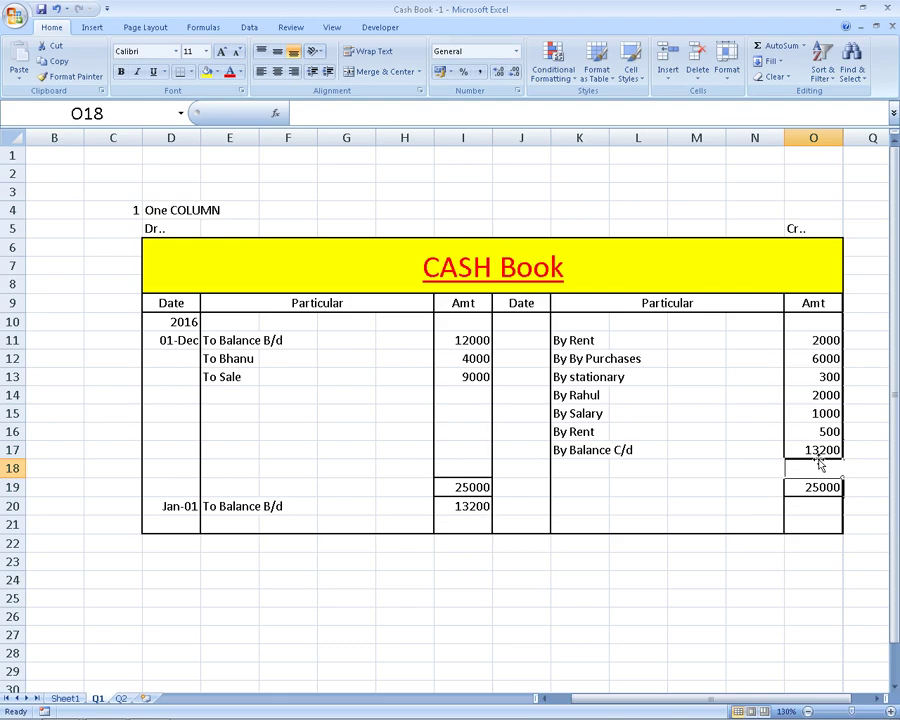
{"action": "key", "text": "alt+Tab"}
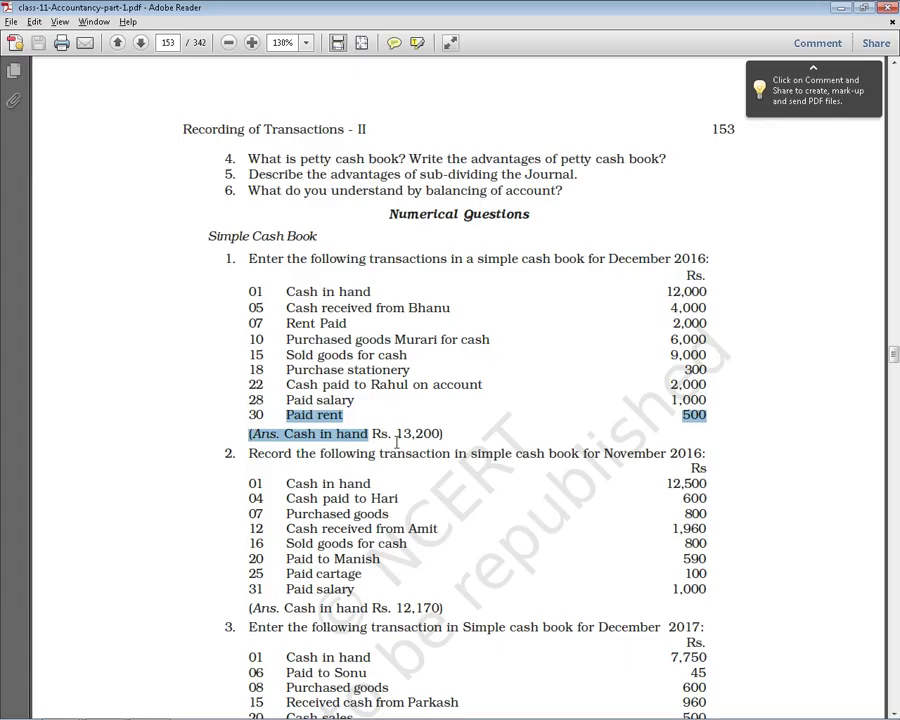
{"action": "left_click_drag", "start_coordinate": [403, 434], "coordinate": [441, 433]}
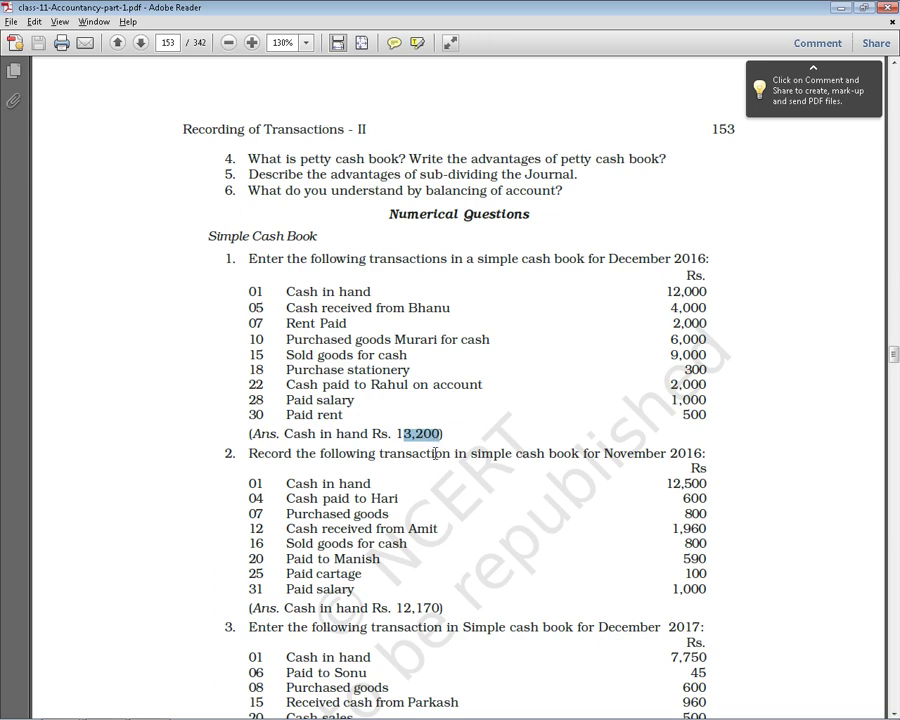
{"action": "scroll", "coordinate": [436, 454], "scroll_direction": "down", "scroll_amount": 1}
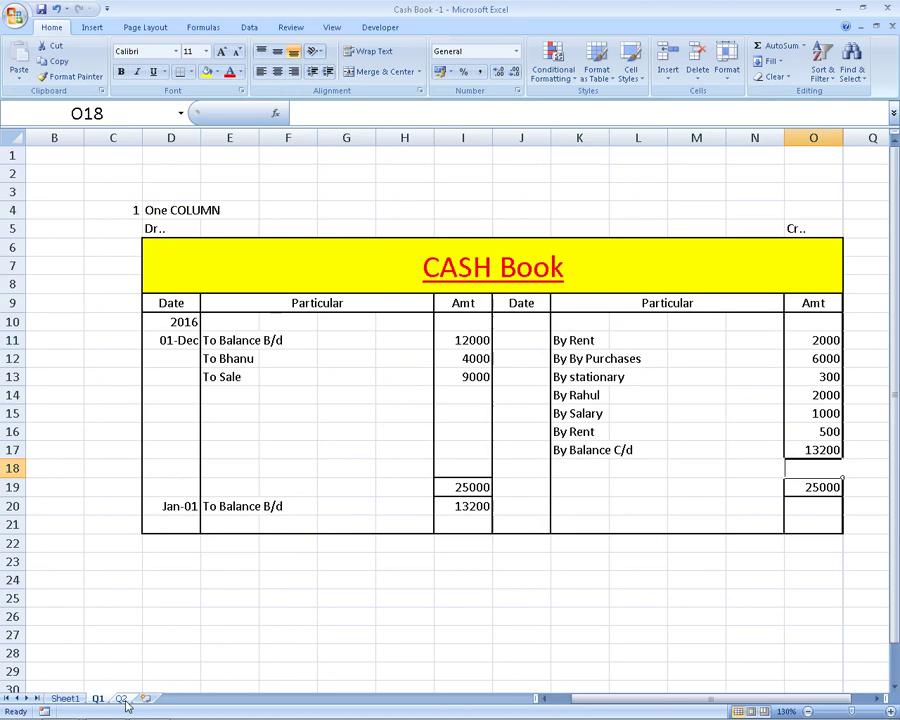
{"action": "left_click", "coordinate": [122, 699]}
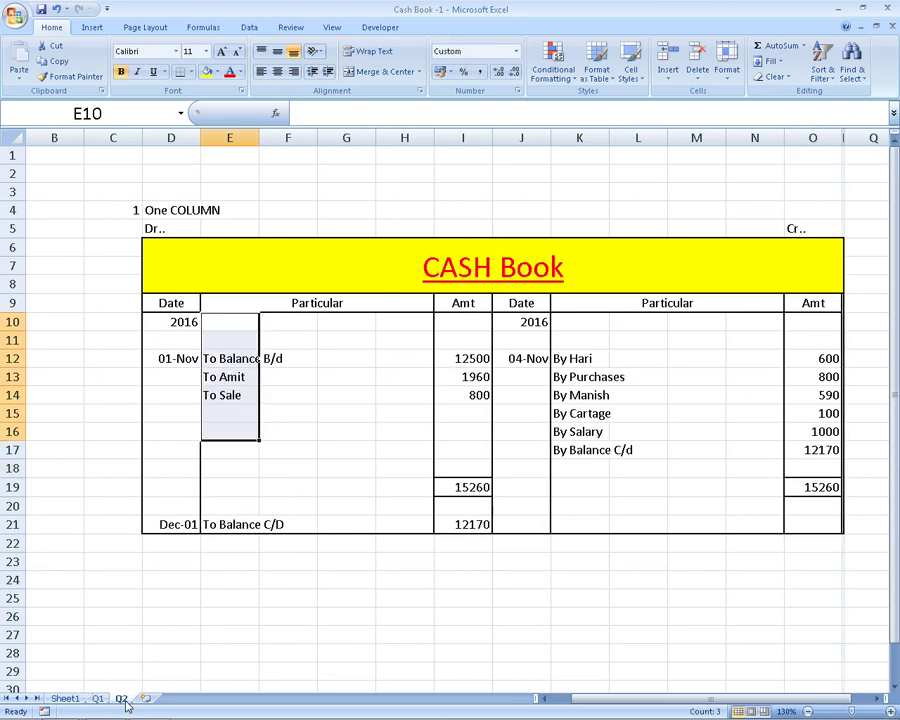
{"action": "left_click", "coordinate": [144, 617]}
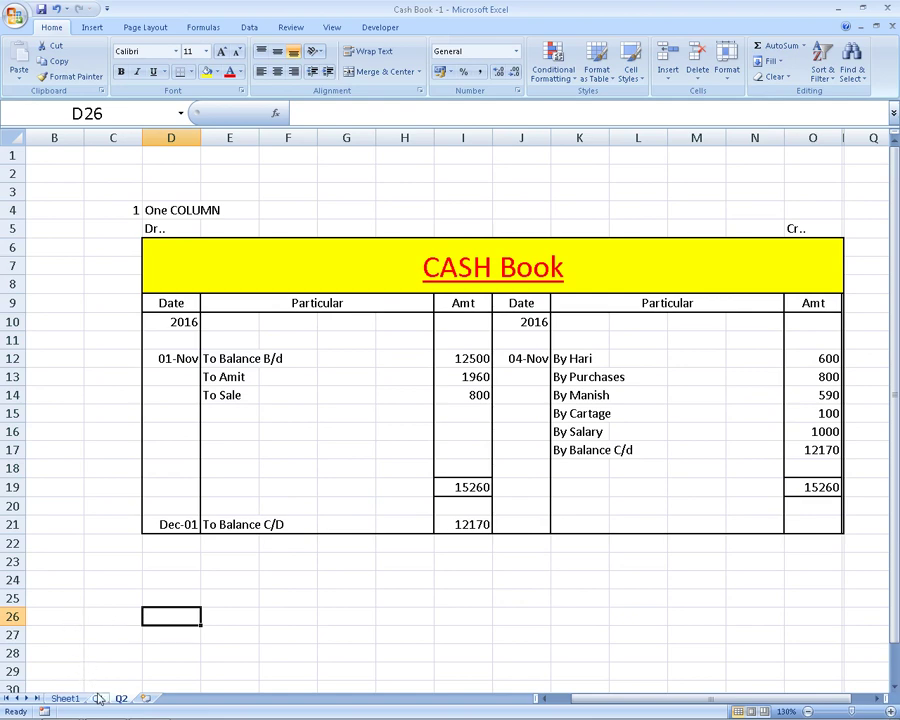
{"action": "left_click_drag", "start_coordinate": [244, 358], "coordinate": [274, 360]}
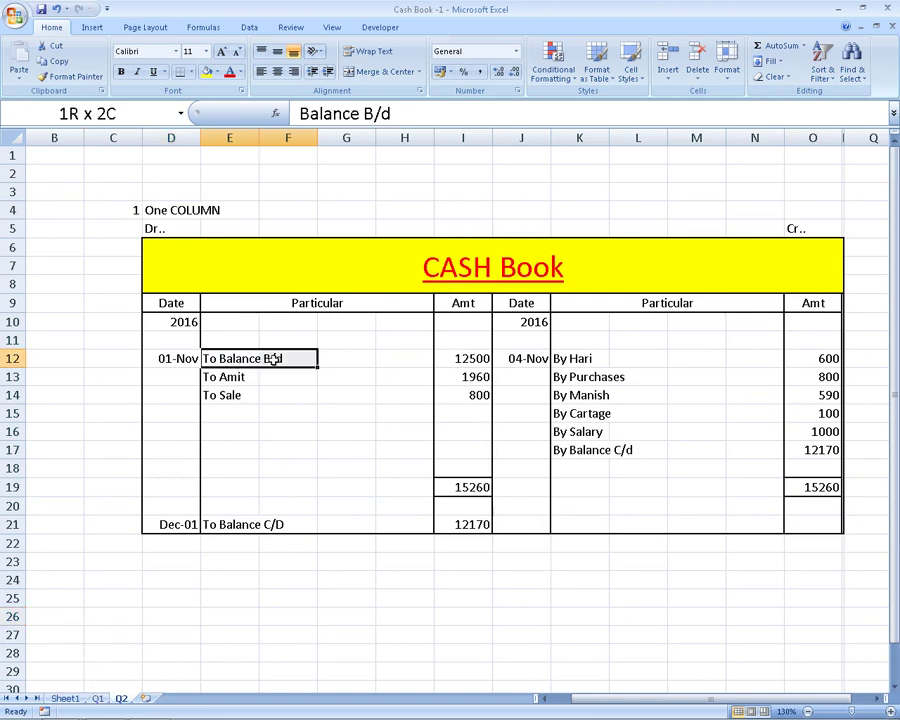
{"action": "left_click", "coordinate": [679, 453]}
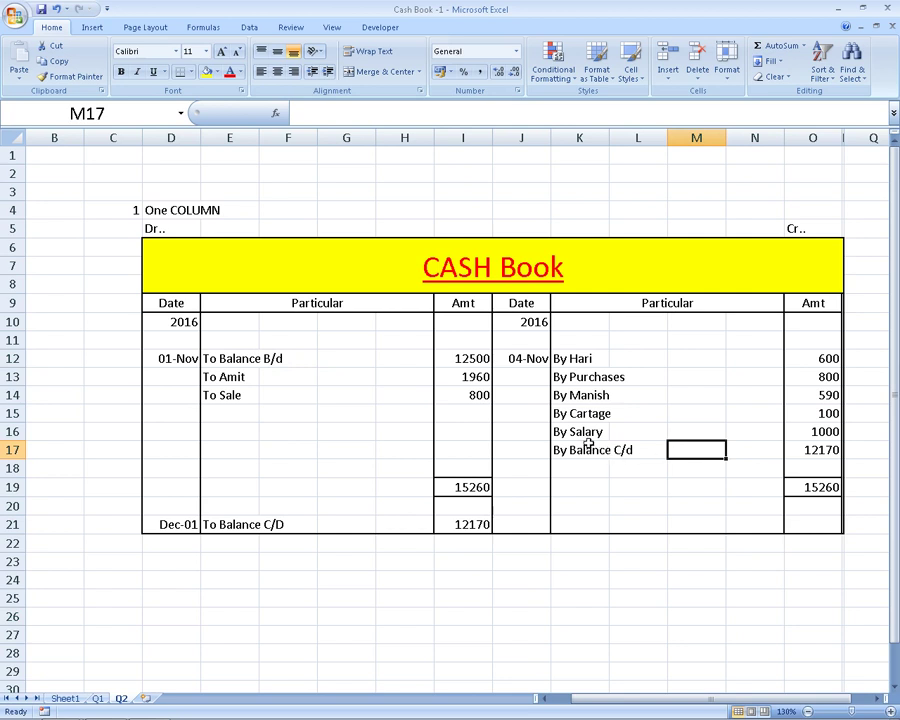
{"action": "left_click_drag", "start_coordinate": [566, 450], "coordinate": [610, 450]}
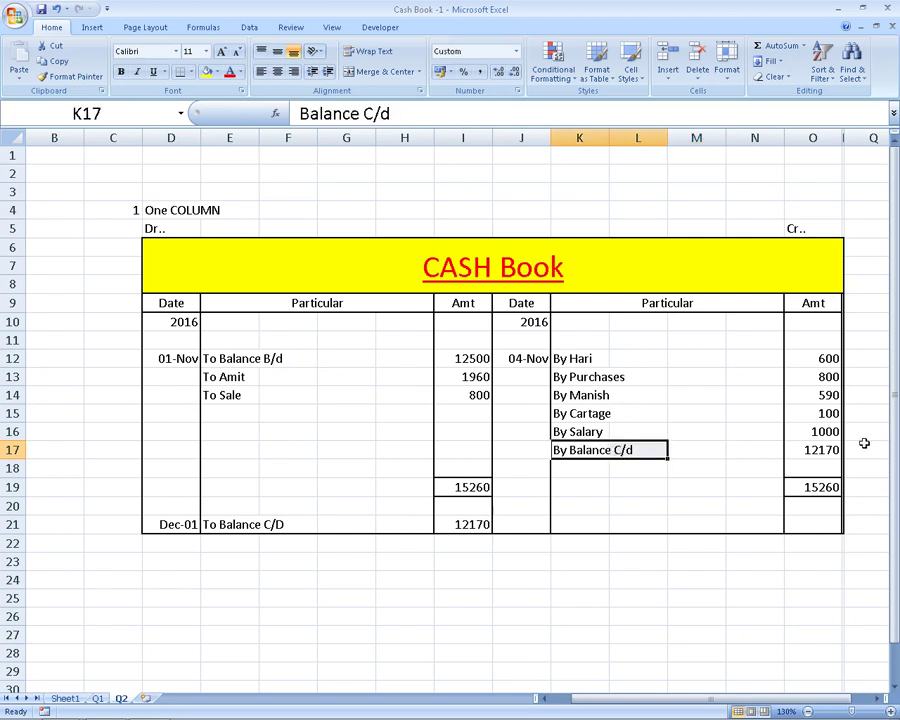
{"action": "left_click", "coordinate": [700, 431]}
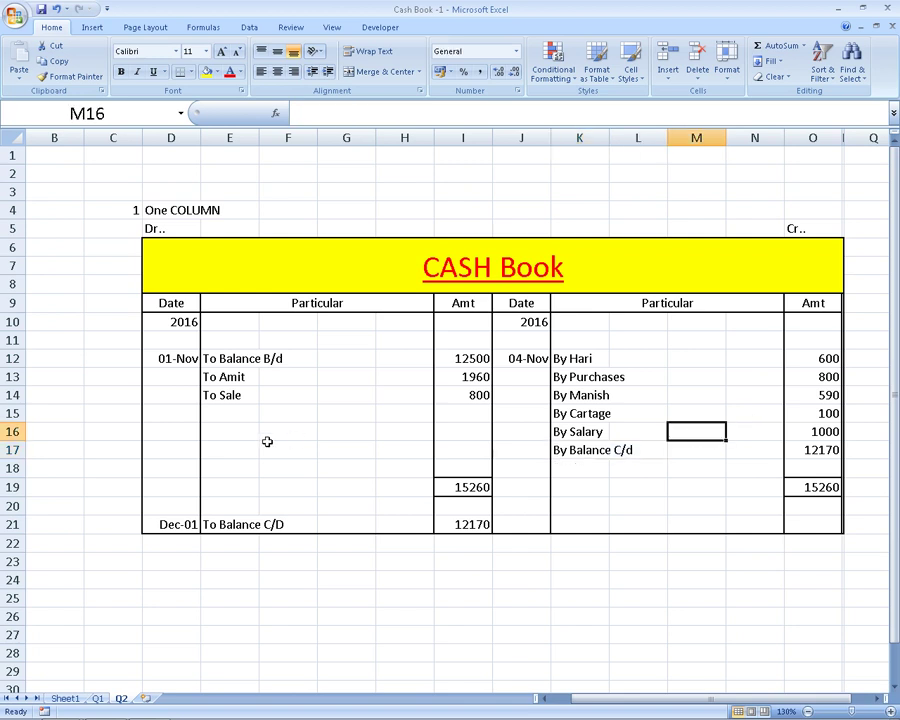
{"action": "left_click", "coordinate": [180, 522]}
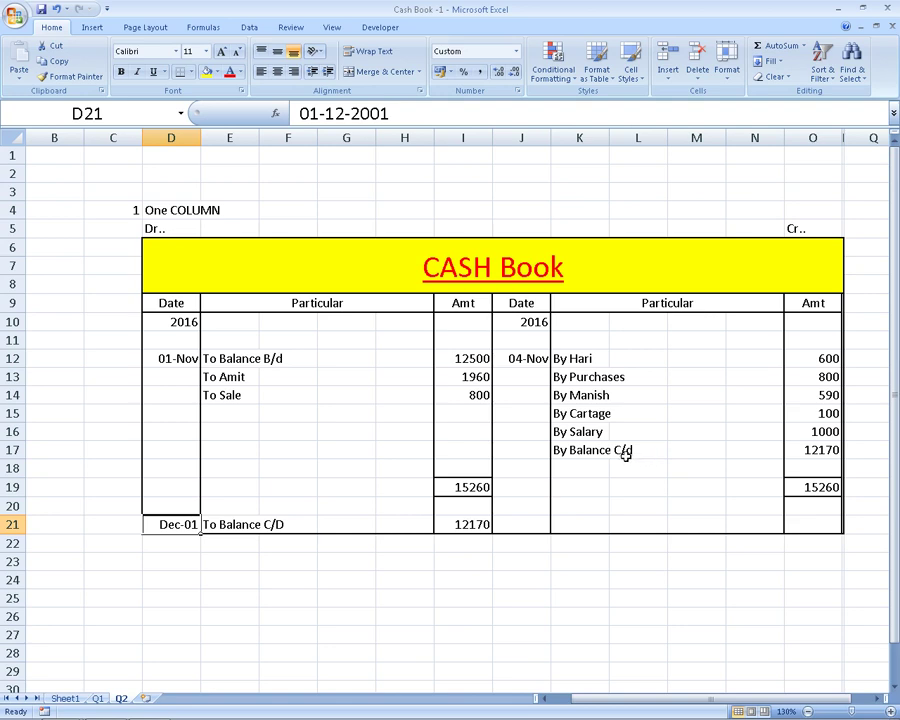
Step: Highlight question 2's November 2016 heading and review Q2's title, Dr/Cr, dates and Balance B/d
{"action": "key", "text": "alt+Tab"}
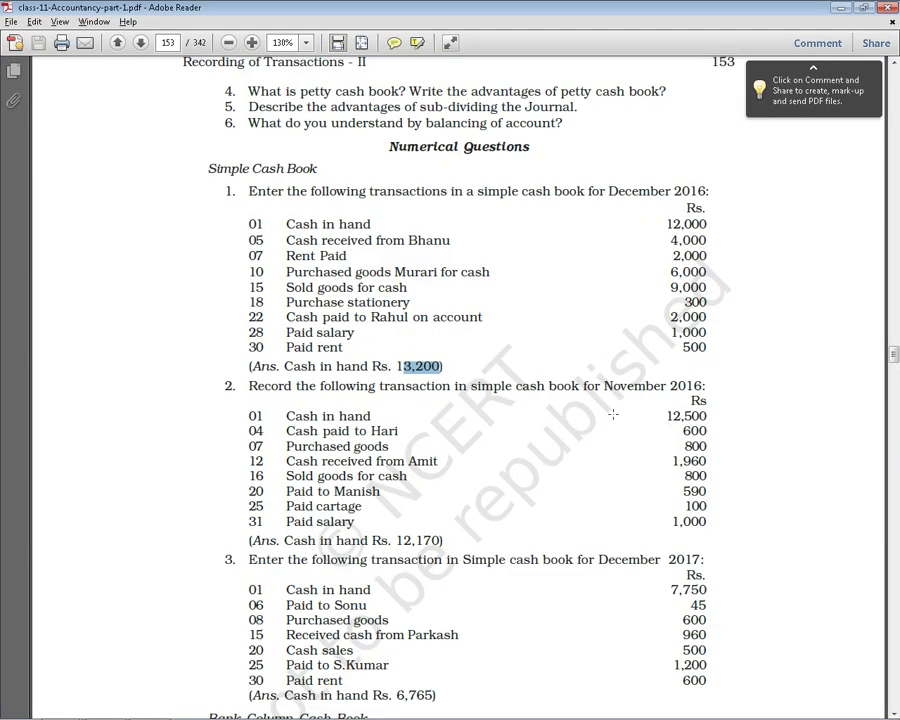
{"action": "left_click_drag", "start_coordinate": [603, 386], "coordinate": [722, 388]}
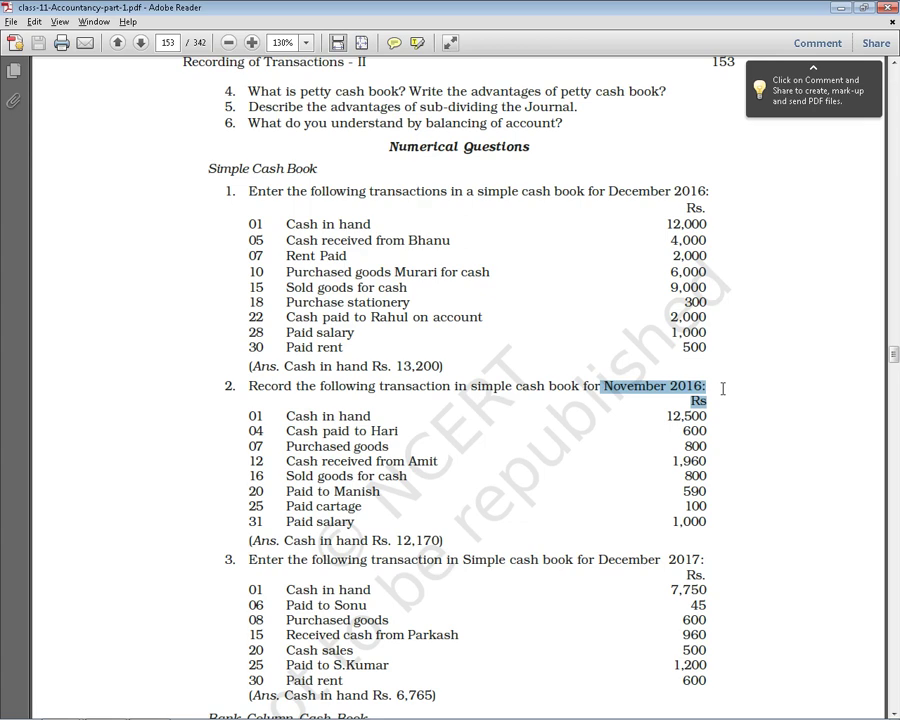
{"action": "key", "text": "alt+Tab"}
{"action": "left_click", "coordinate": [498, 279]}
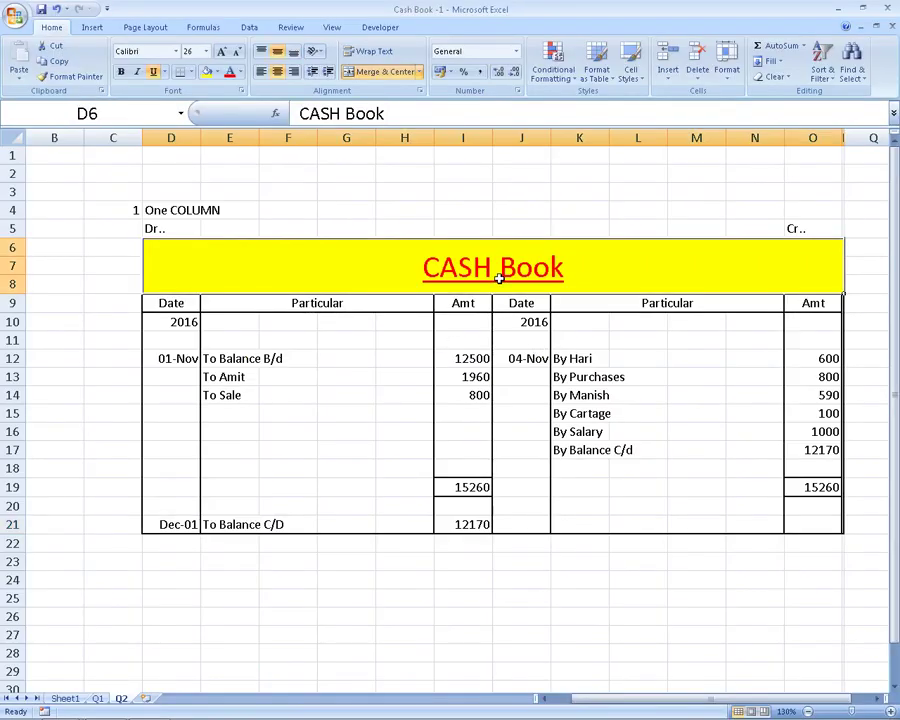
{"action": "left_click", "coordinate": [160, 228]}
{"action": "left_click", "coordinate": [787, 227]}
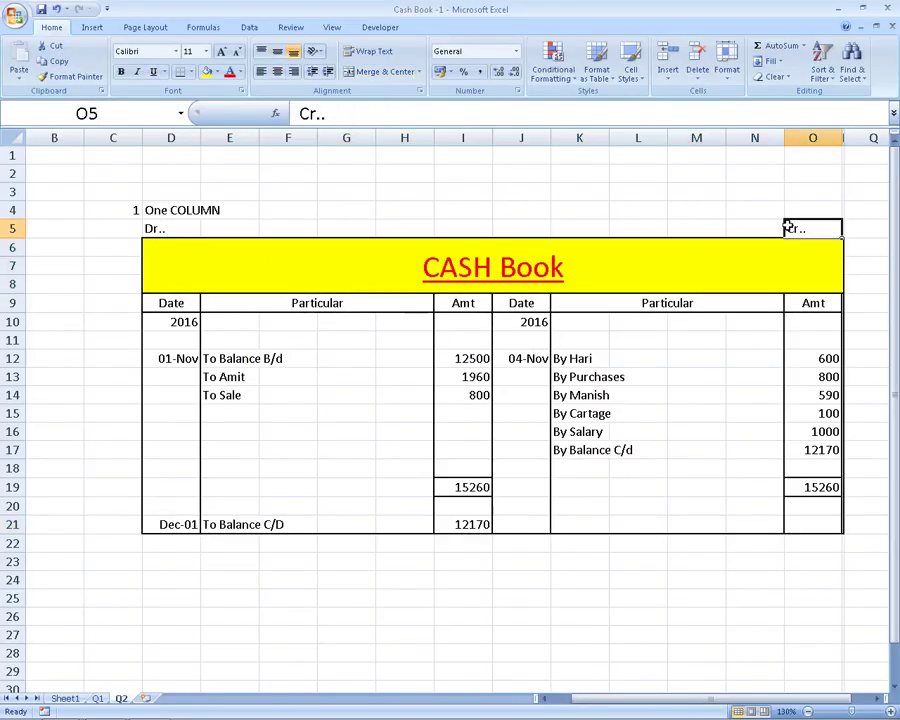
{"action": "left_click", "coordinate": [176, 305]}
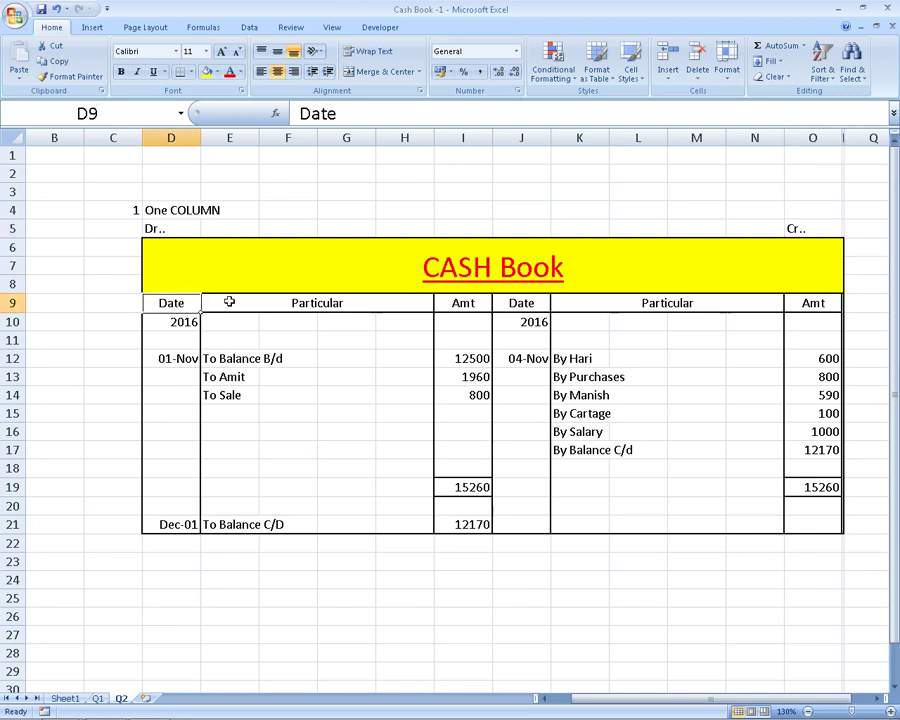
{"action": "left_click", "coordinate": [524, 305]}
{"action": "left_click", "coordinate": [190, 321]}
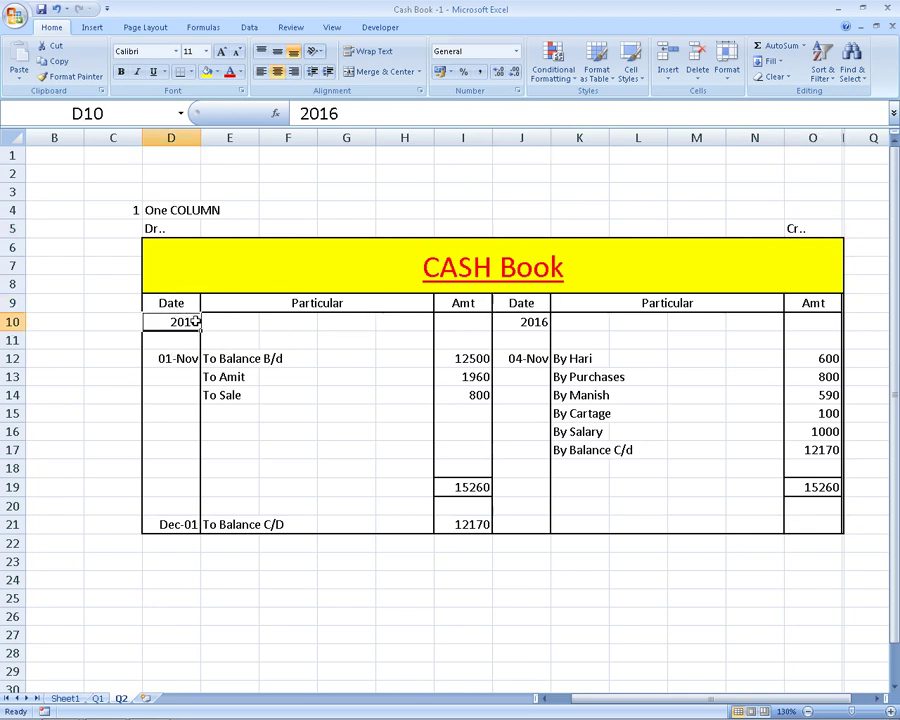
{"action": "left_click", "coordinate": [508, 317]}
{"action": "left_click", "coordinate": [171, 356]}
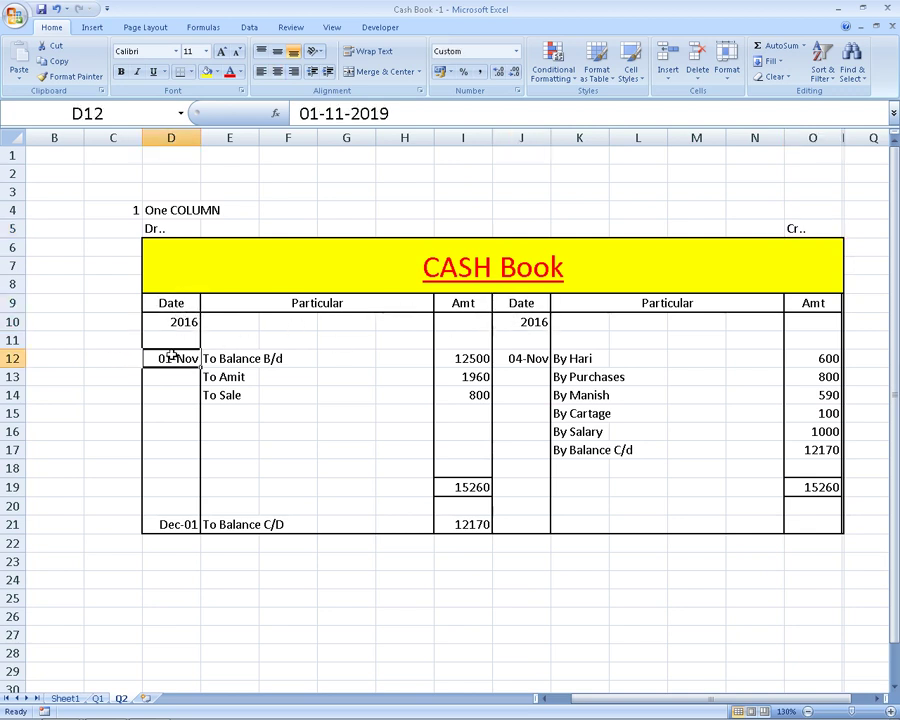
{"action": "left_click", "coordinate": [212, 358]}
Step: Match the textbook's Cash in hand 12,500 with the opening 12500 and To Amit entries
{"action": "key", "text": "alt+Tab"}
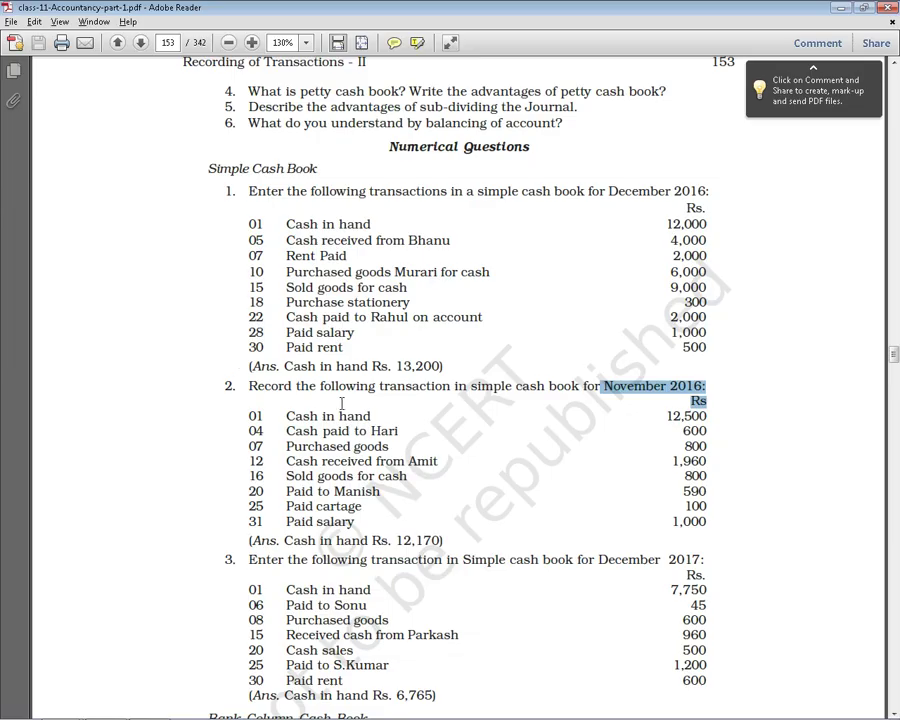
{"action": "left_click", "coordinate": [273, 420]}
{"action": "mouse_move", "coordinate": [273, 420]}
{"action": "left_mouse_down"}
{"action": "mouse_move", "coordinate": [418, 422]}
{"action": "mouse_move", "coordinate": [446, 474]}
{"action": "left_mouse_up"}
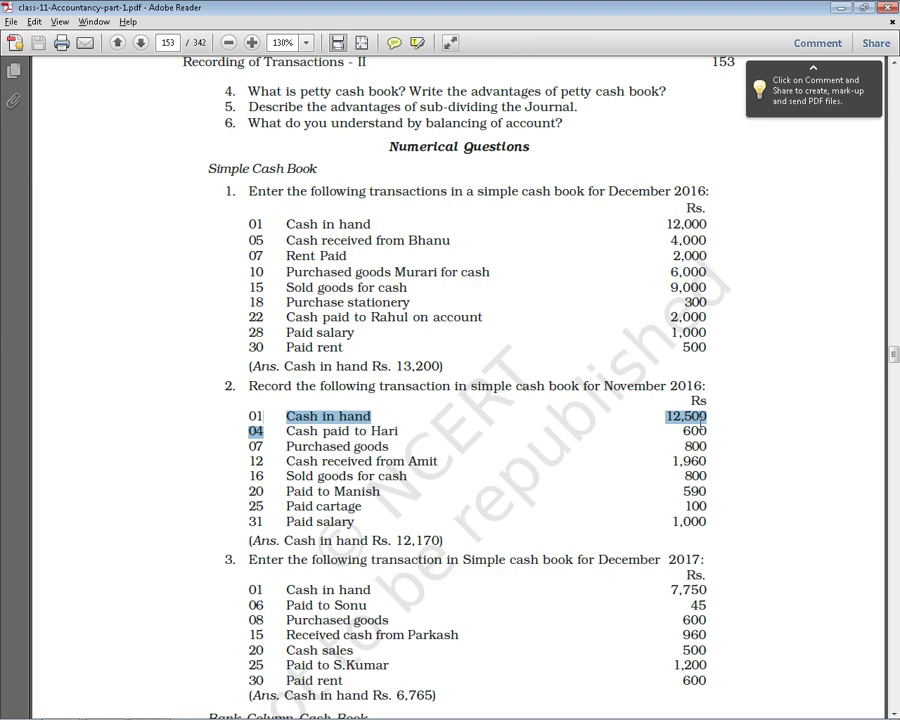
{"action": "key", "text": "alt+Tab"}
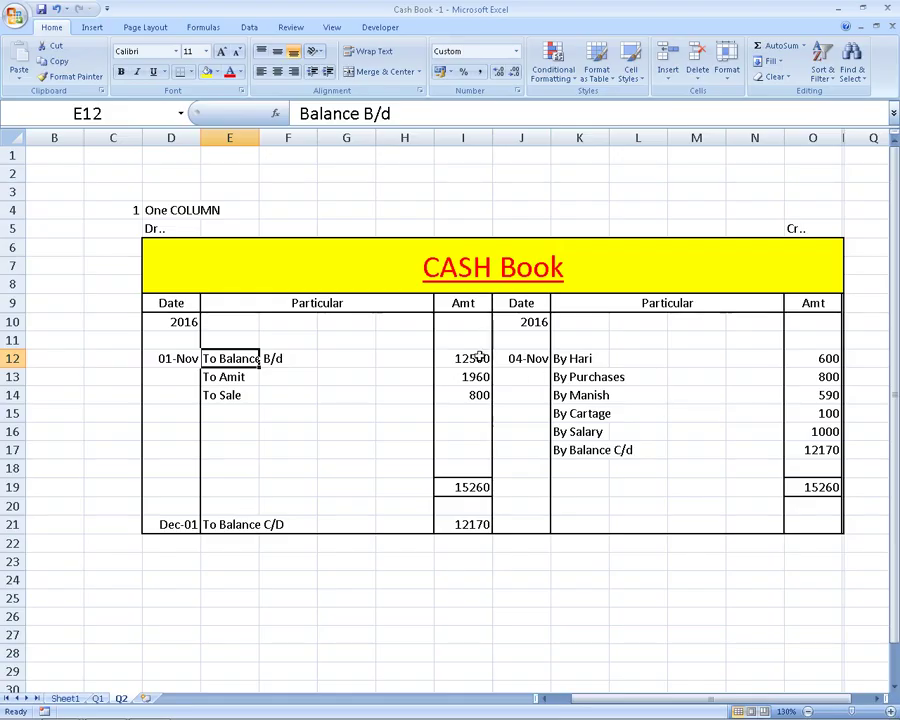
{"action": "left_click", "coordinate": [466, 357]}
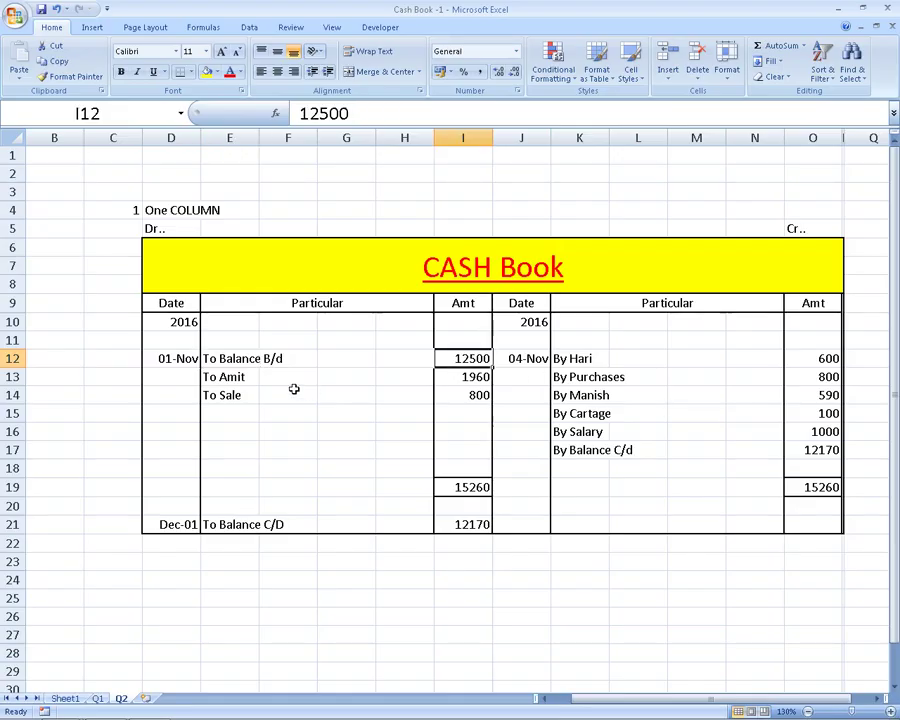
{"action": "left_click", "coordinate": [234, 376]}
Step: Check the By Hari entry of 600 against the textbook
{"action": "key", "text": "alt+Tab"}
{"action": "left_click", "coordinate": [298, 428]}
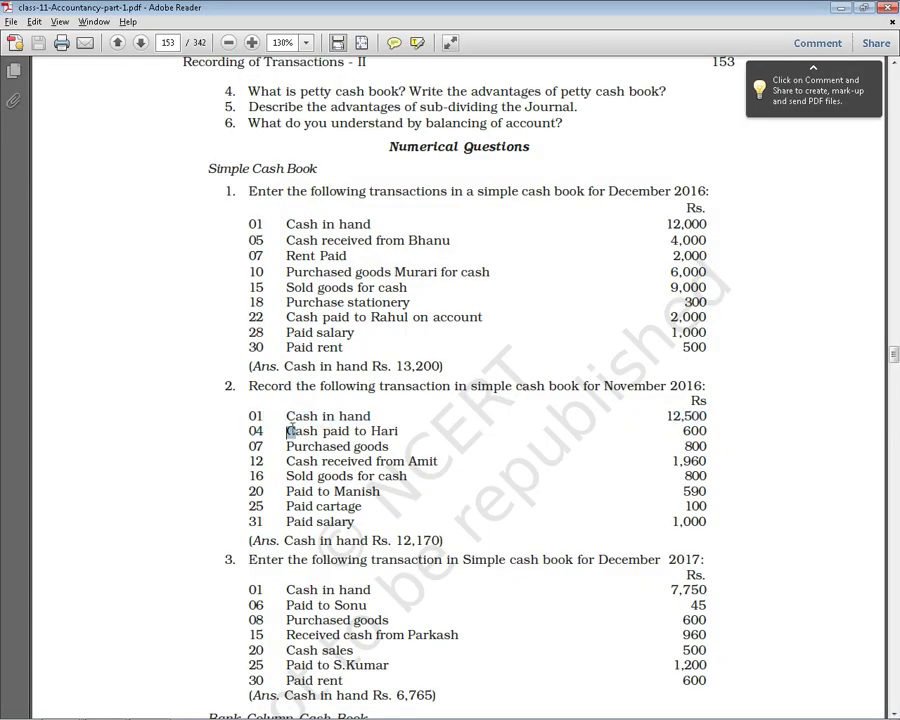
{"action": "key", "text": "alt+Tab"}
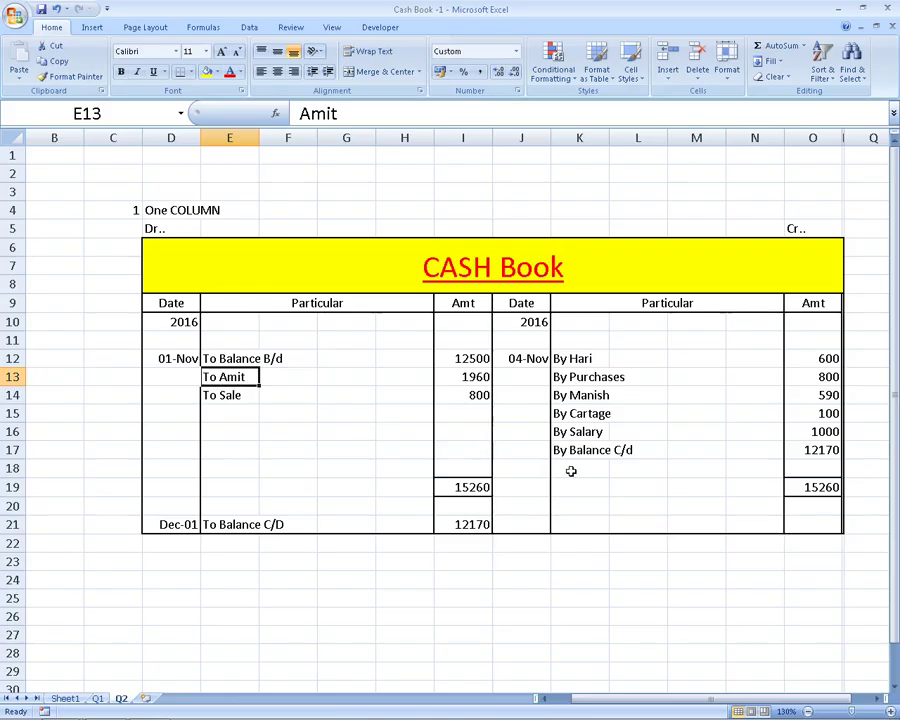
{"action": "left_click", "coordinate": [585, 358]}
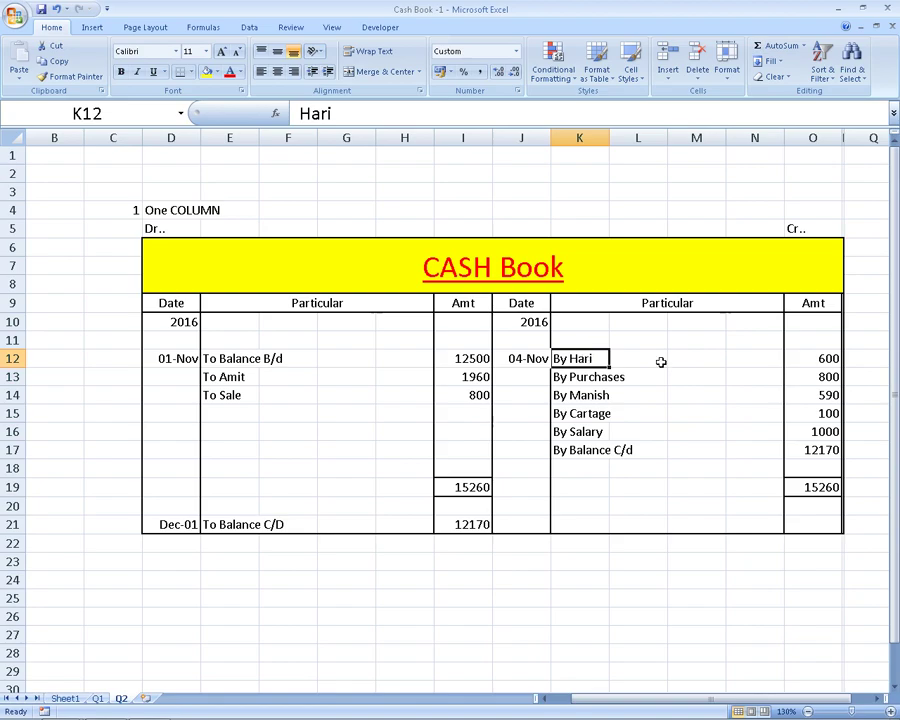
{"action": "left_click", "coordinate": [826, 359]}
Step: Compare the 07 purchase transaction with the By Purchases and By Manish entries
{"action": "key", "text": "alt+Tab"}
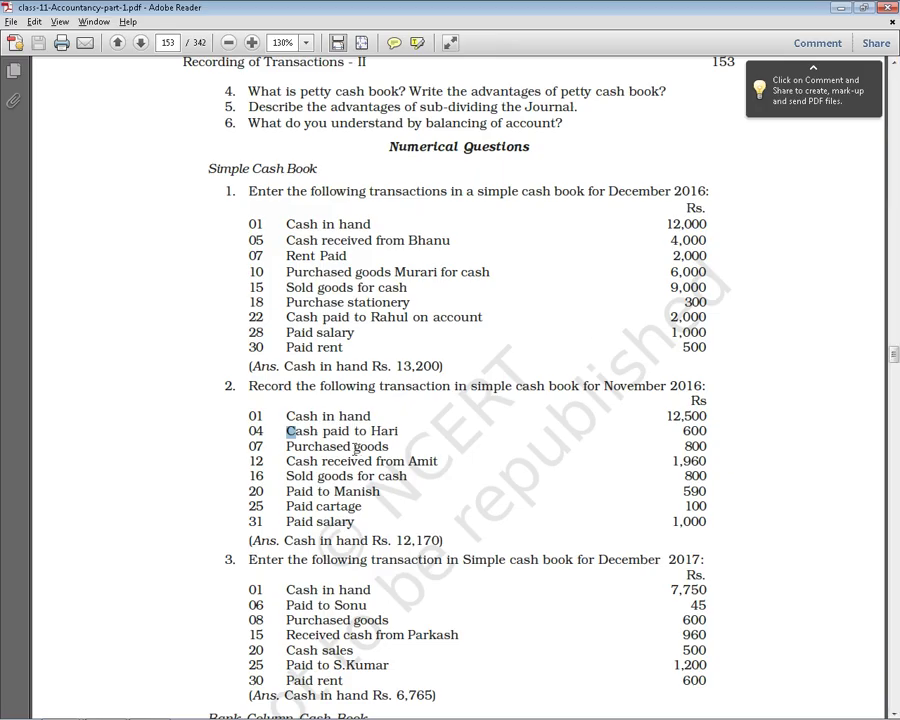
{"action": "left_click_drag", "start_coordinate": [287, 446], "coordinate": [347, 450]}
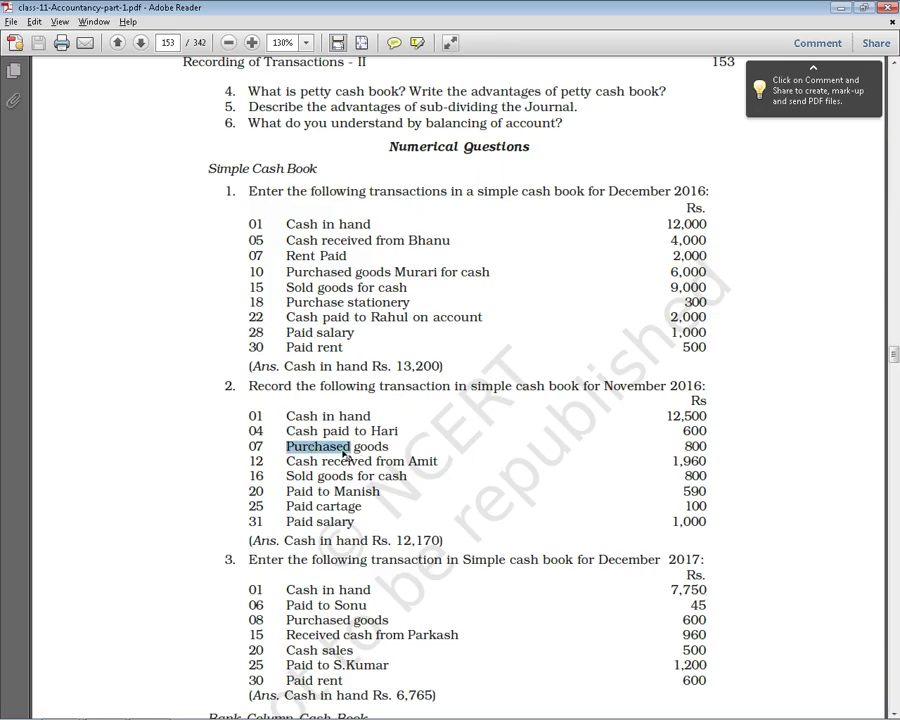
{"action": "key", "text": "alt+Tab"}
{"action": "left_click", "coordinate": [600, 378]}
{"action": "key", "text": "alt+Tab"}
{"action": "key", "text": "alt+Tab"}
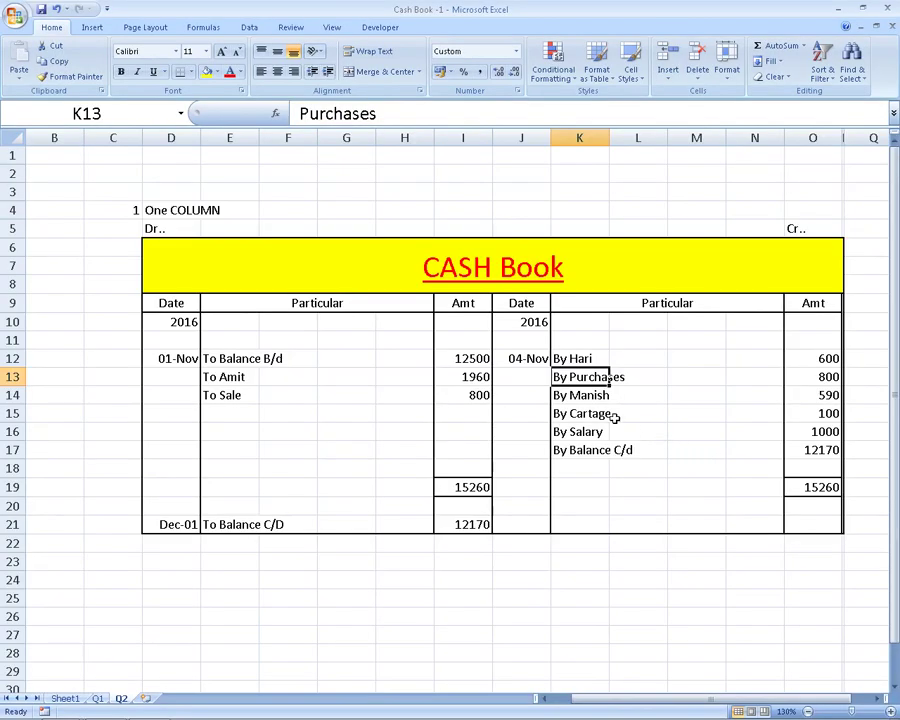
{"action": "left_click", "coordinate": [596, 392]}
{"action": "key", "text": "alt+Tab"}
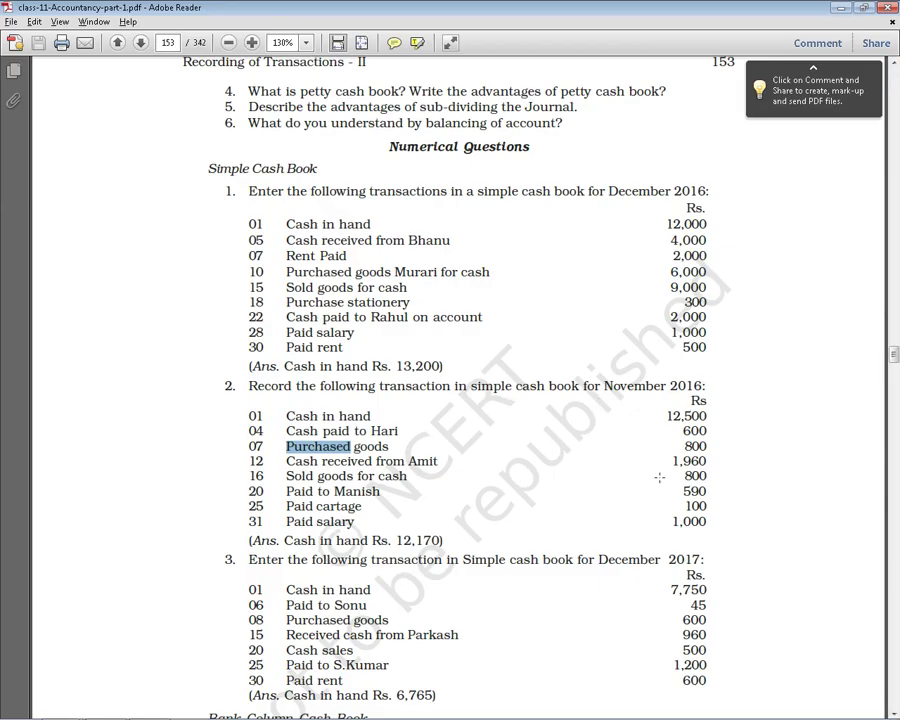
{"action": "key", "text": "alt+Tab"}
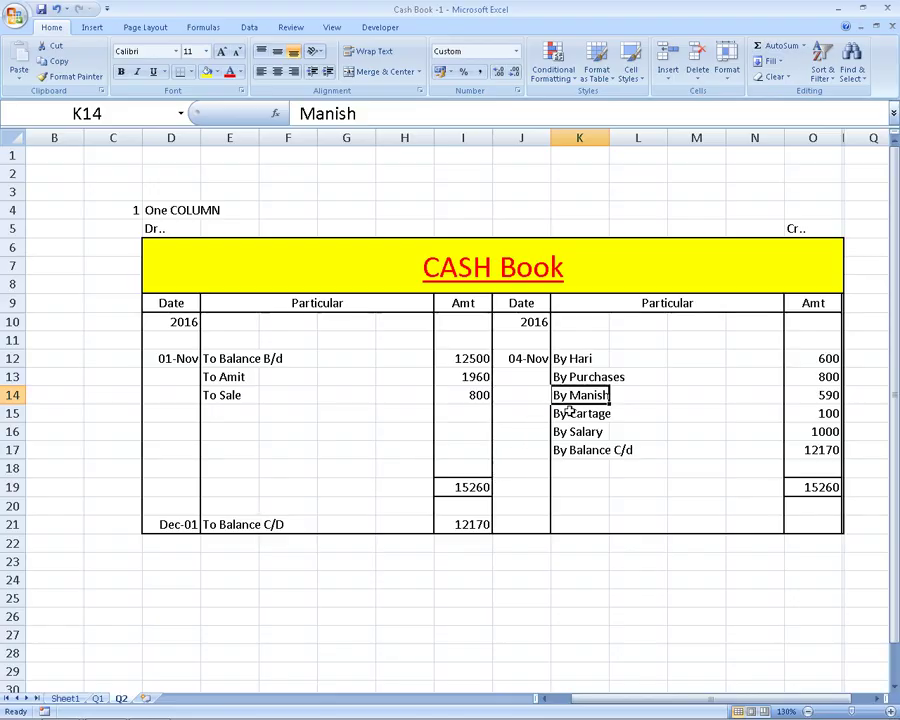
{"action": "key", "text": "alt+Tab"}
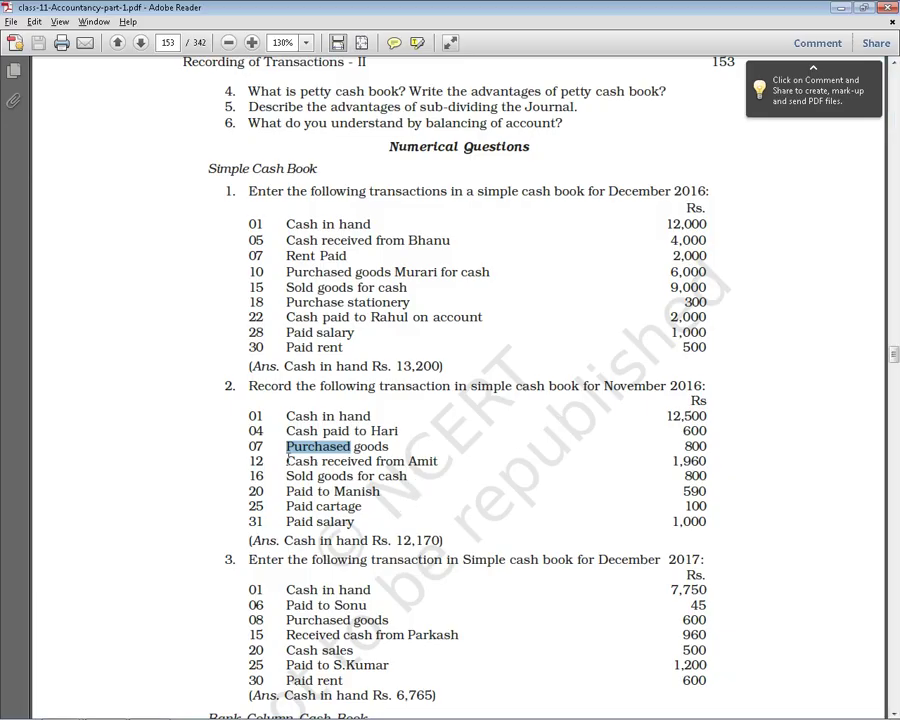
Step: Match the textbook's cash received from Amit with the To Sale and To Amit entries
{"action": "left_click_drag", "start_coordinate": [286, 461], "coordinate": [437, 461]}
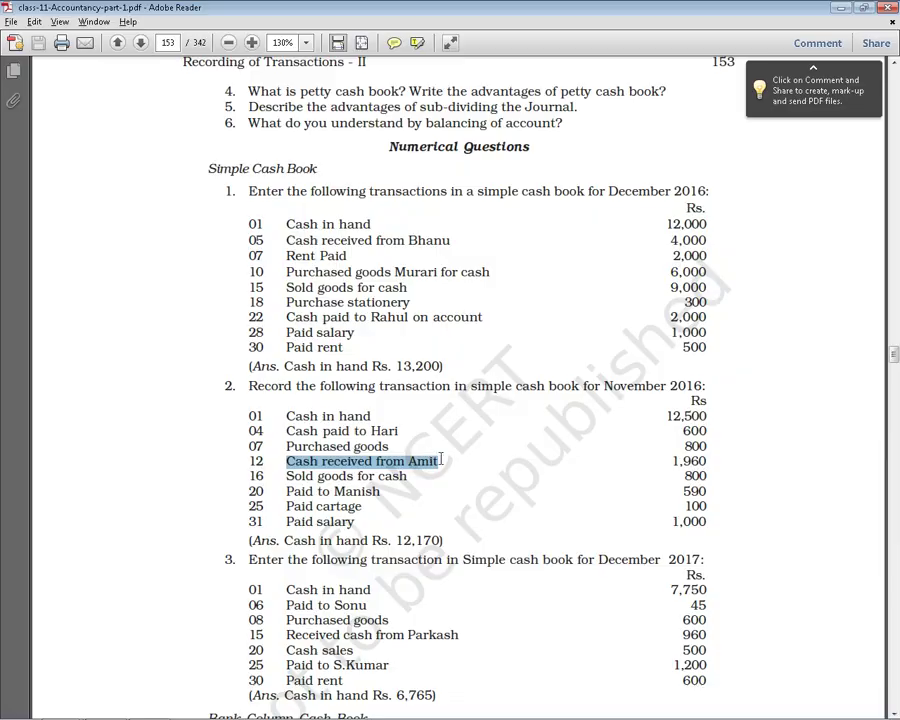
{"action": "key", "text": "alt+Tab"}
{"action": "left_click", "coordinate": [240, 394]}
{"action": "left_click", "coordinate": [241, 375]}
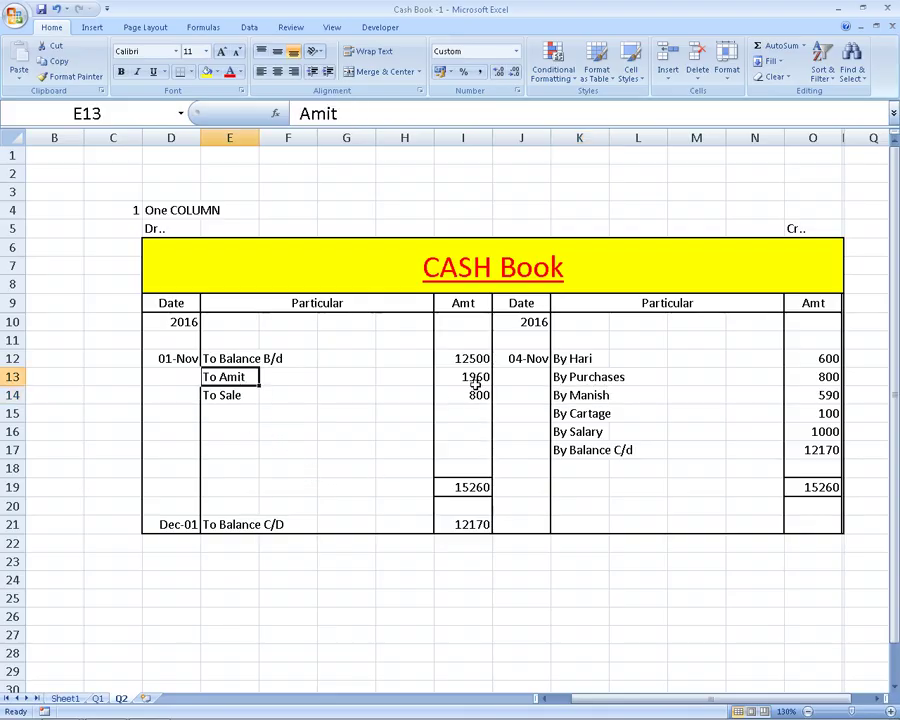
{"action": "key", "text": "alt+Tab"}
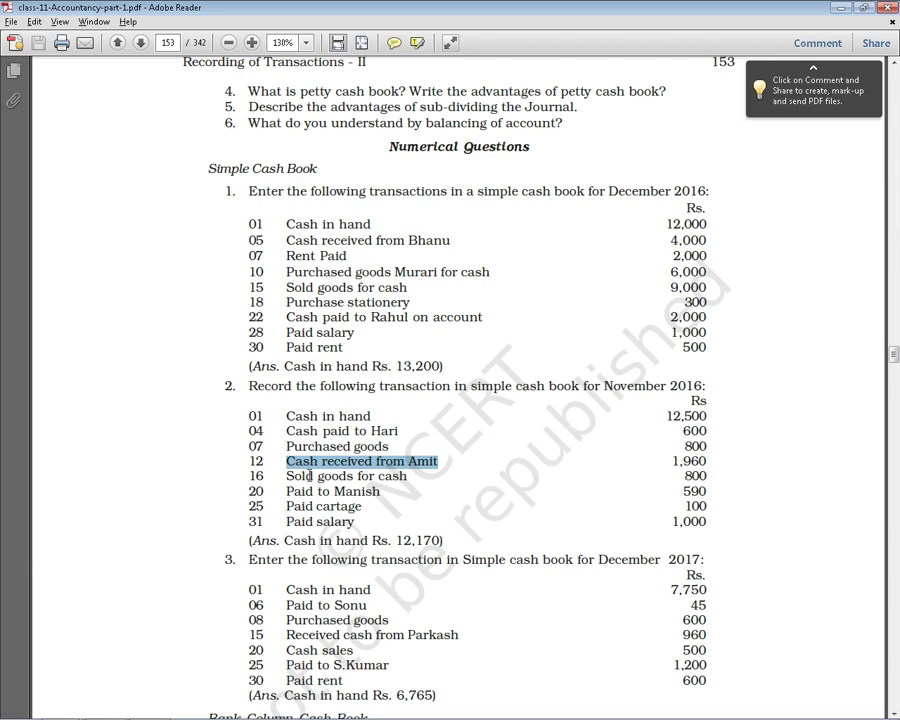
{"action": "key", "text": "alt+Tab"}
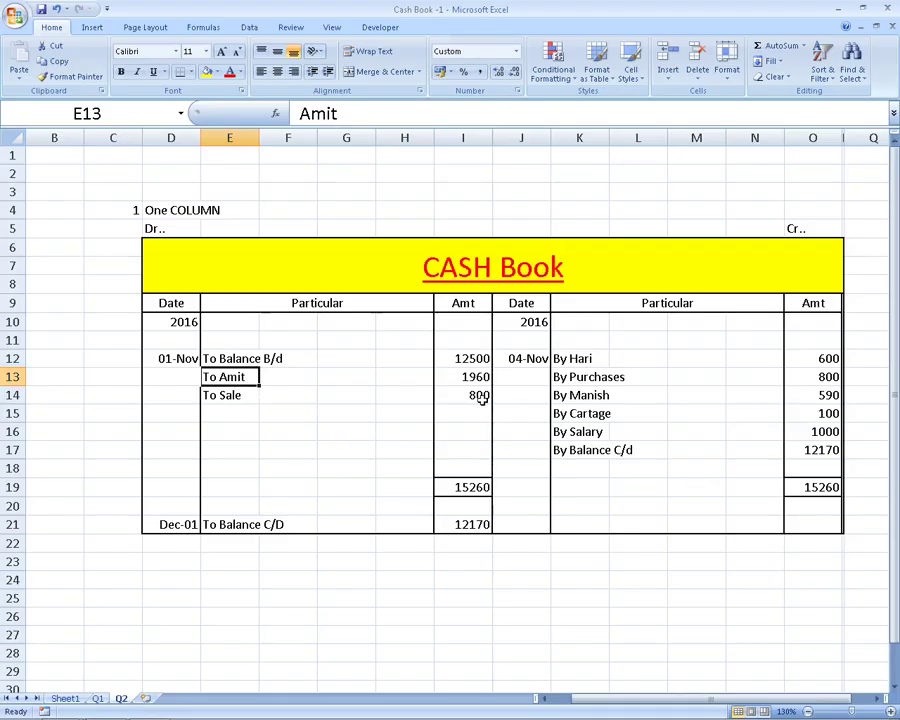
Step: Verify the Paid to Manish and By Salary entries against the textbook
{"action": "key", "text": "alt+Tab"}
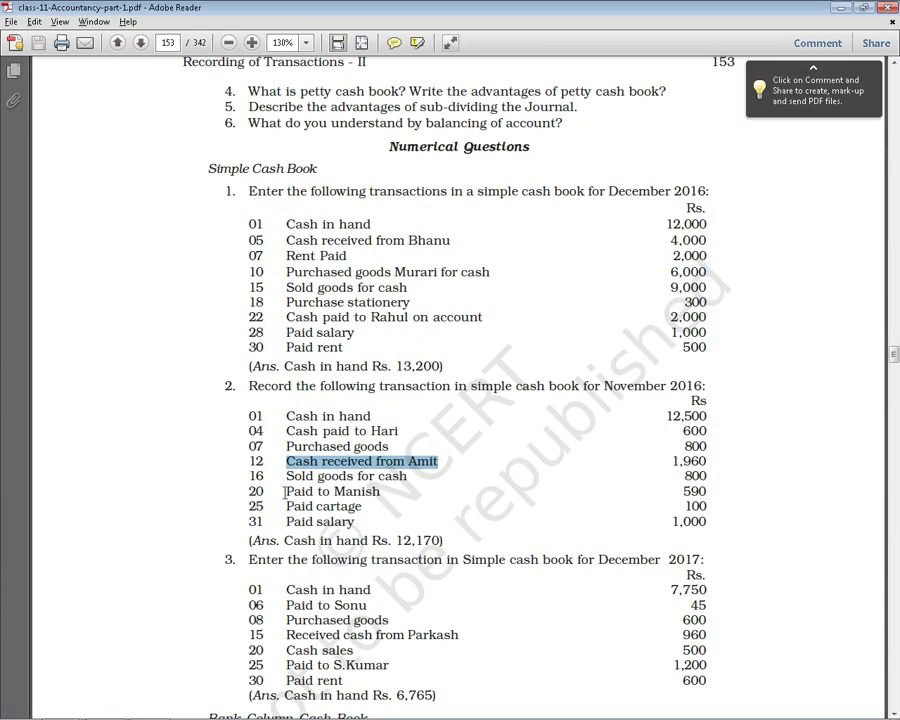
{"action": "left_click_drag", "start_coordinate": [285, 492], "coordinate": [380, 492]}
{"action": "key", "text": "alt+Tab"}
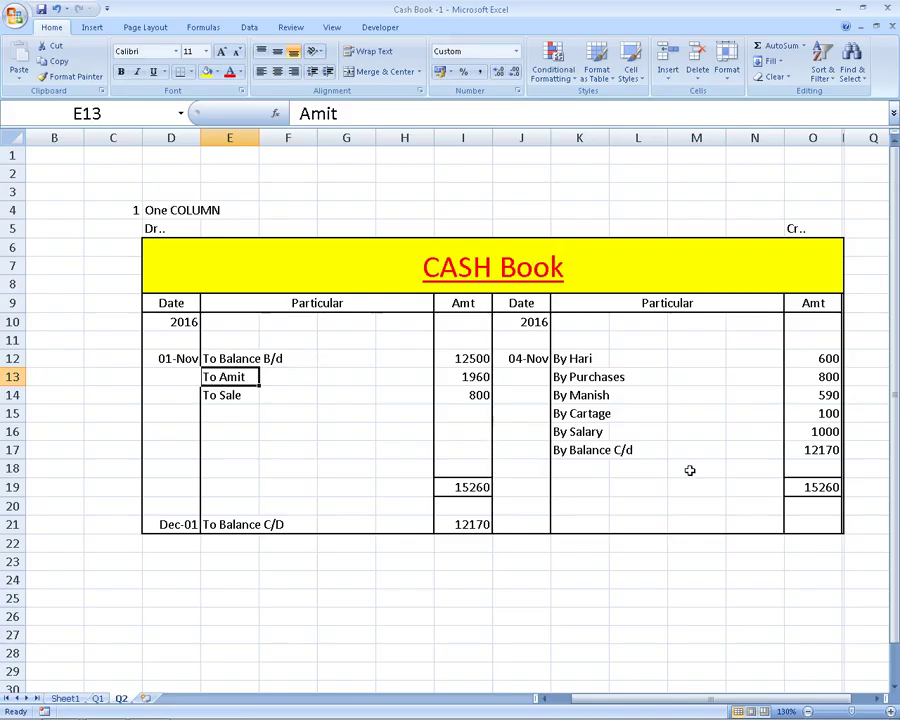
{"action": "left_click", "coordinate": [568, 397]}
{"action": "key", "text": "alt+Tab"}
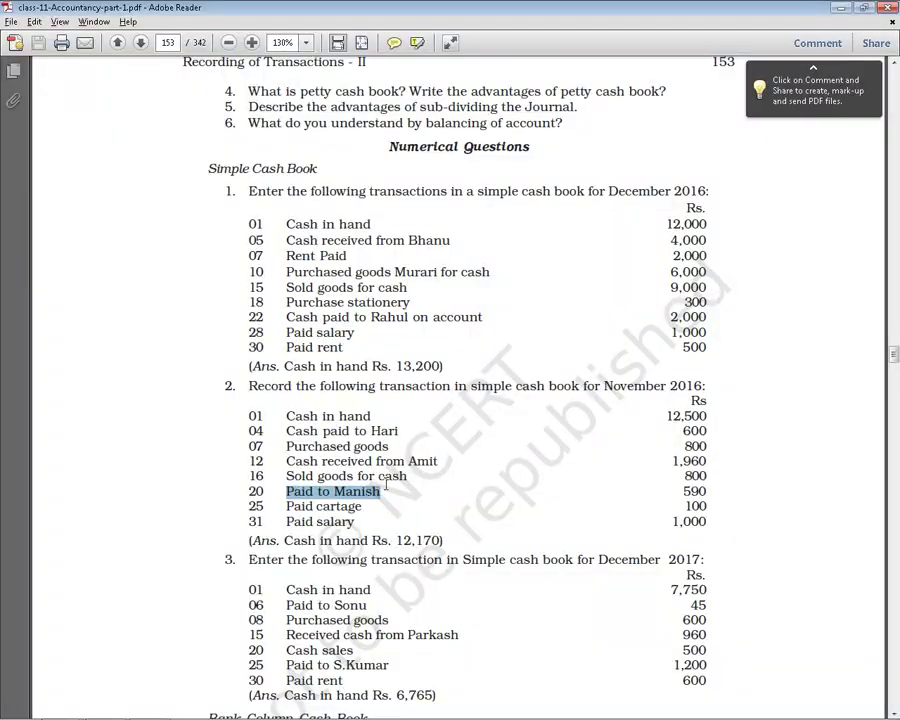
{"action": "left_click", "coordinate": [326, 506]}
{"action": "key", "text": "alt+Tab"}
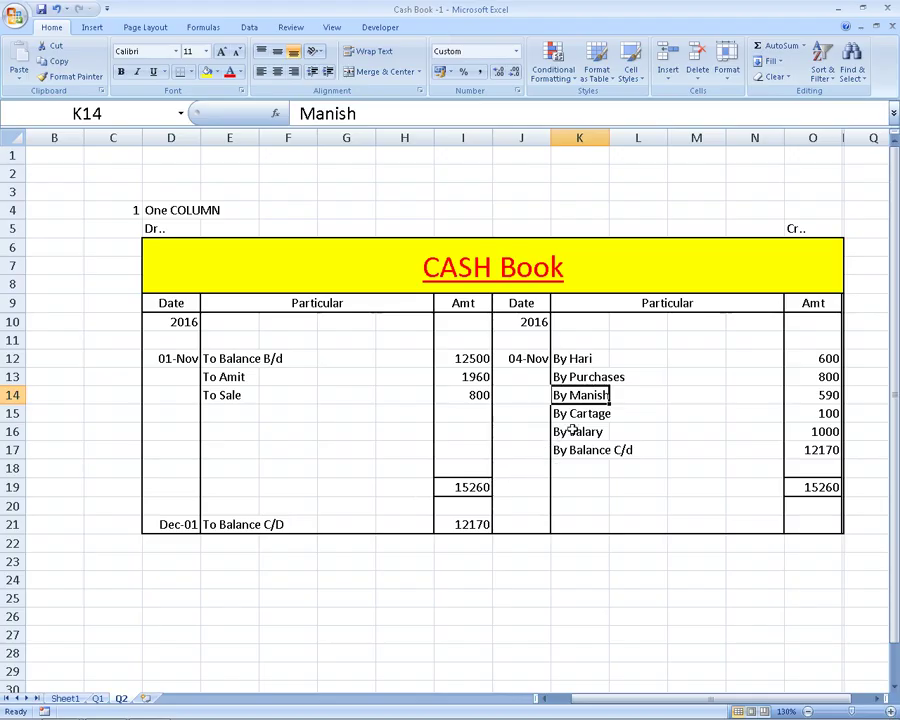
{"action": "left_click", "coordinate": [571, 430]}
{"action": "key", "text": "alt+Tab"}
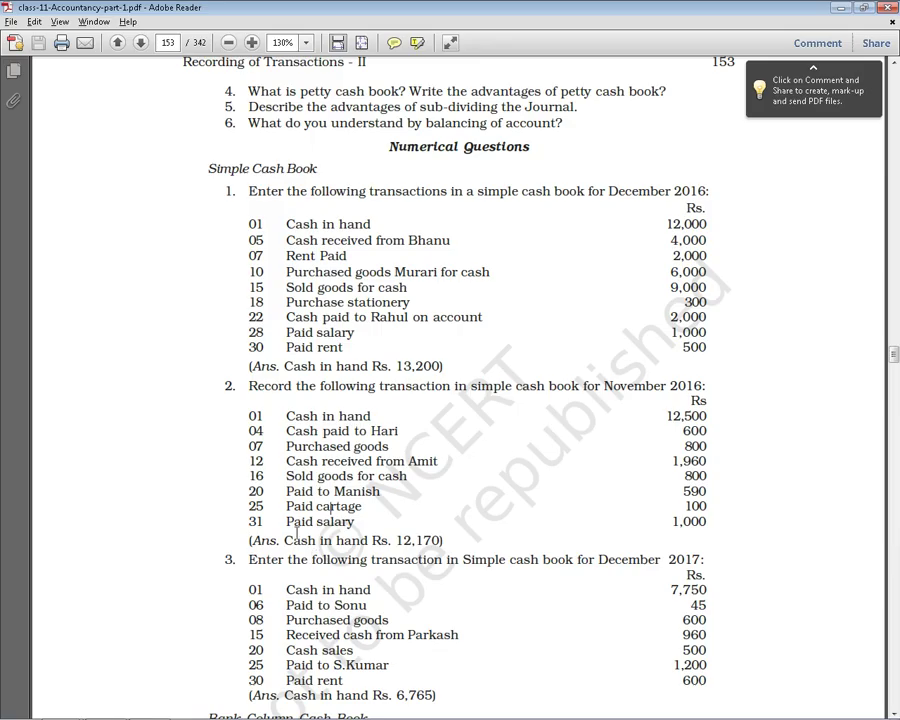
{"action": "key", "text": "alt+Tab"}
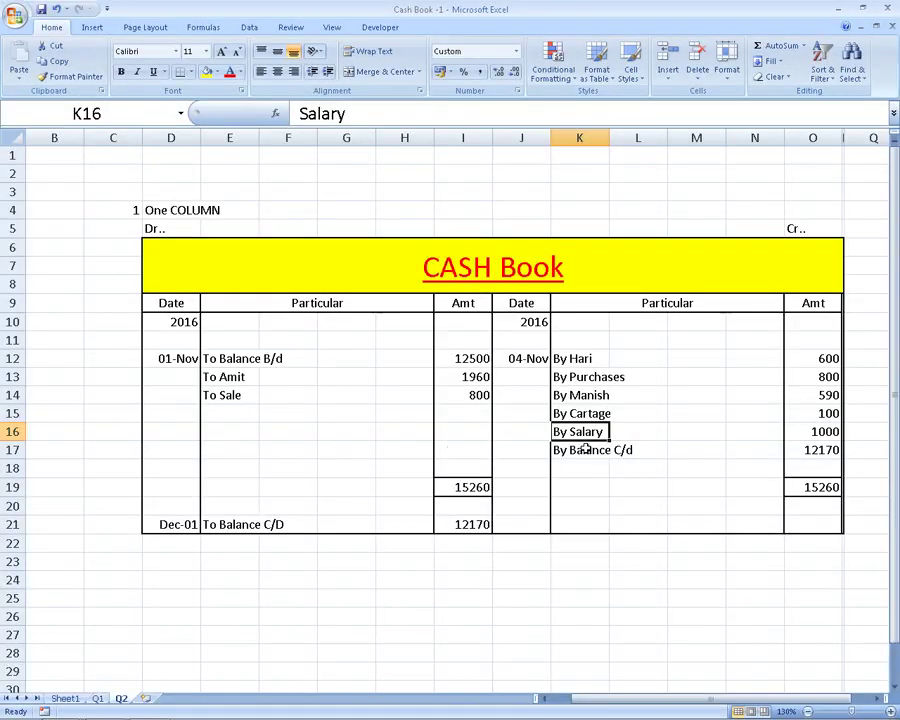
{"action": "key", "text": "alt+Tab"}
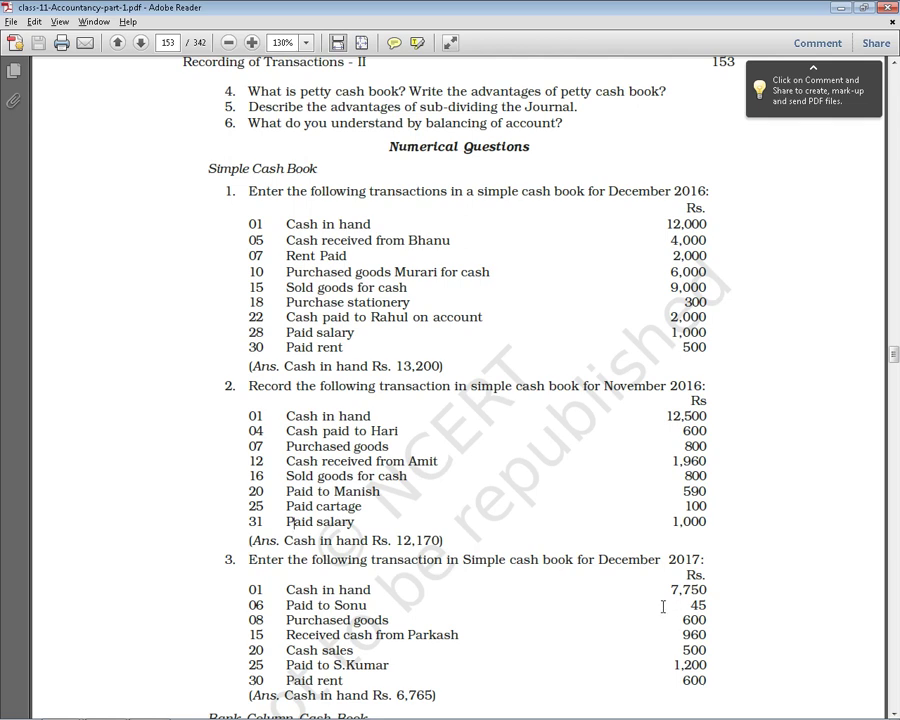
Step: Highlight 'double column cash book' in page 154's exercise 5, then return to Excel
{"action": "scroll", "coordinate": [378, 636], "scroll_direction": "down", "scroll_amount": 5}
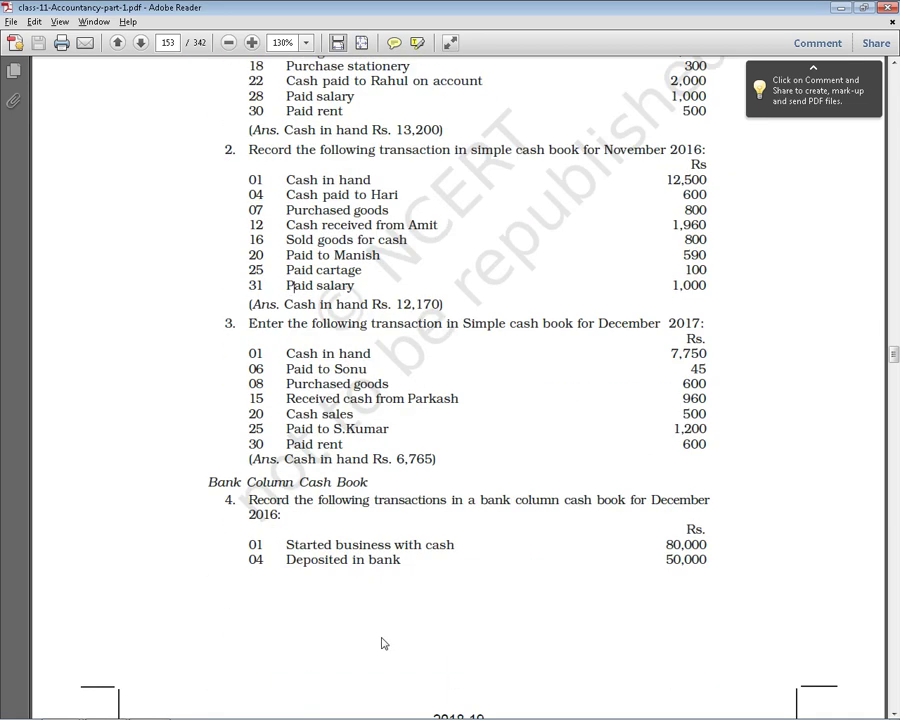
{"action": "scroll", "coordinate": [380, 643], "scroll_direction": "down", "scroll_amount": 2}
{"action": "scroll", "coordinate": [380, 643], "scroll_direction": "down", "scroll_amount": 3}
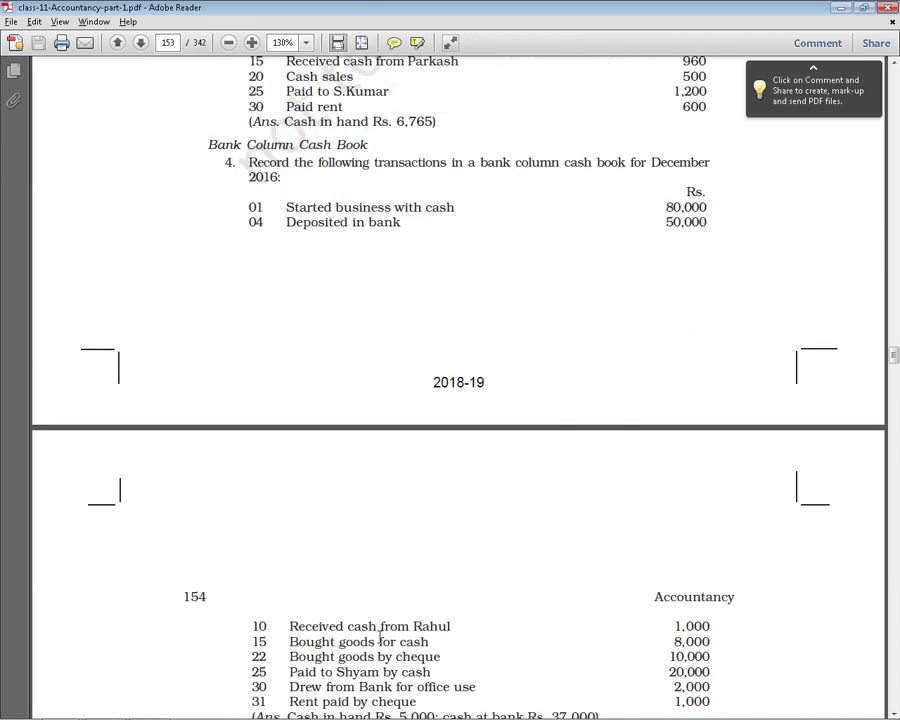
{"action": "scroll", "coordinate": [378, 640], "scroll_direction": "down", "scroll_amount": 1}
{"action": "scroll", "coordinate": [375, 635], "scroll_direction": "down", "scroll_amount": 2}
{"action": "scroll", "coordinate": [373, 632], "scroll_direction": "down", "scroll_amount": 1}
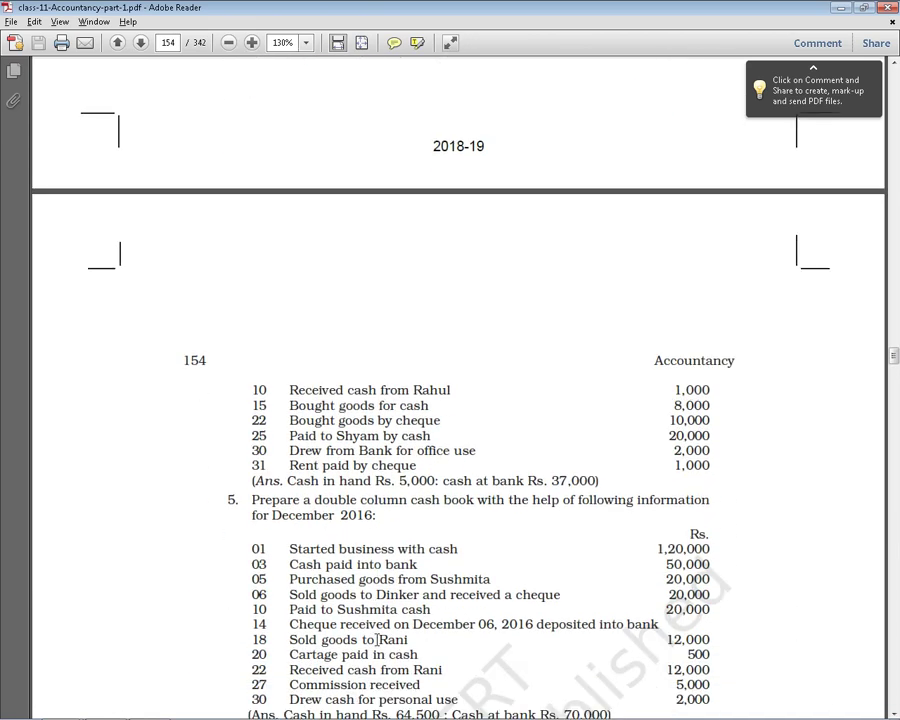
{"action": "left_click_drag", "start_coordinate": [314, 500], "coordinate": [443, 503]}
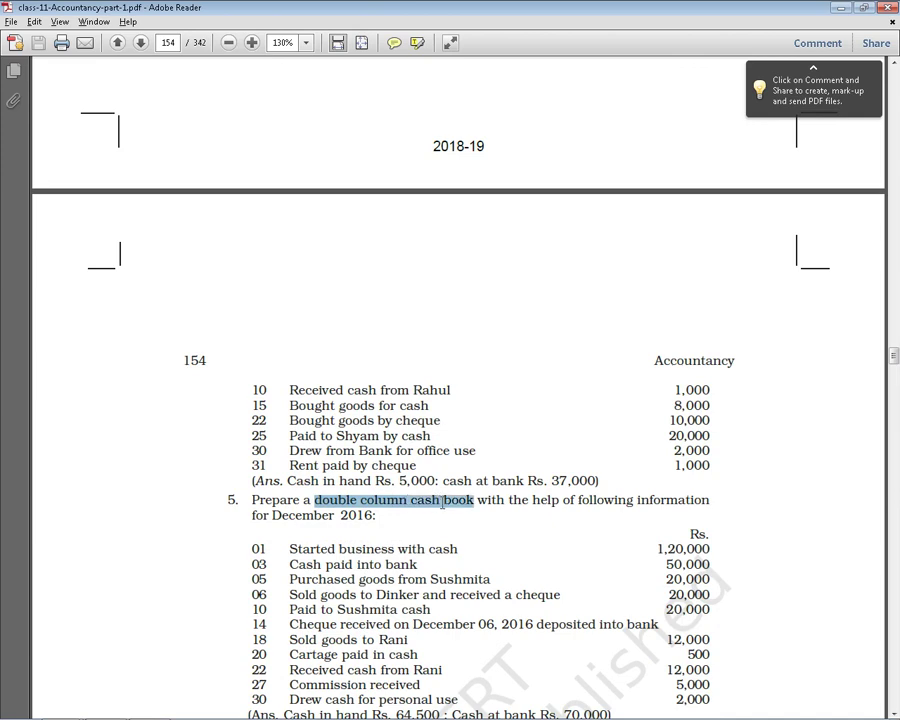
{"action": "key", "text": "alt+Tab"}
{"action": "scroll", "coordinate": [440, 515], "scroll_direction": "down", "scroll_amount": 5}
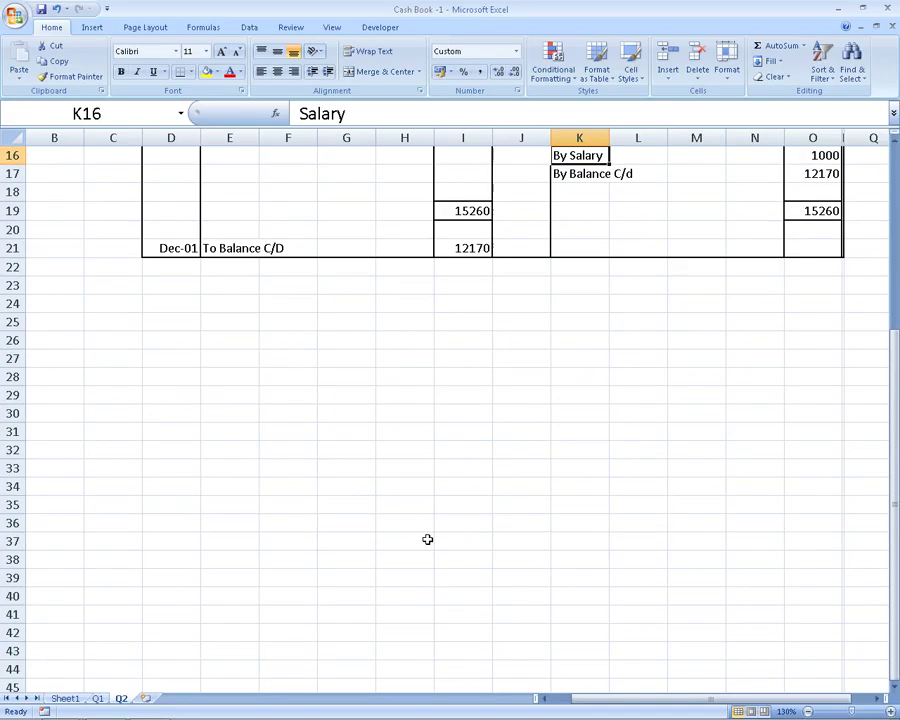
{"action": "scroll", "coordinate": [426, 536], "scroll_direction": "down", "scroll_amount": 4}
Step: Bring up Sheet1's CASH A/C table and select the Date D84, Dis H84 and H85 cells
{"action": "left_click", "coordinate": [66, 698]}
{"action": "scroll", "coordinate": [187, 564], "scroll_direction": "down", "scroll_amount": 10}
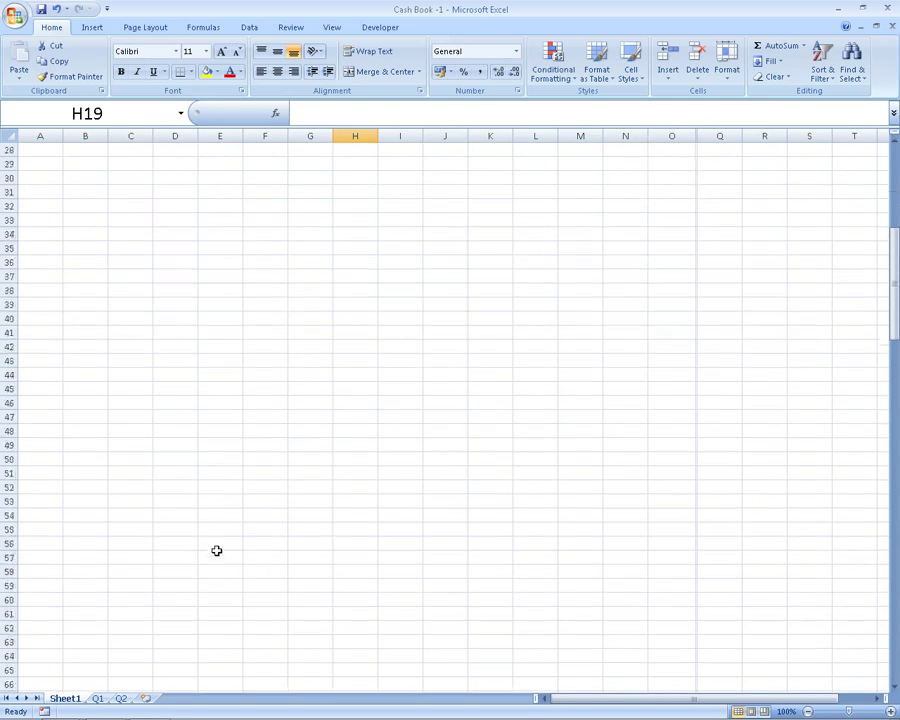
{"action": "scroll", "coordinate": [216, 550], "scroll_direction": "down", "scroll_amount": 3}
{"action": "scroll", "coordinate": [220, 553], "scroll_direction": "down", "scroll_amount": 8}
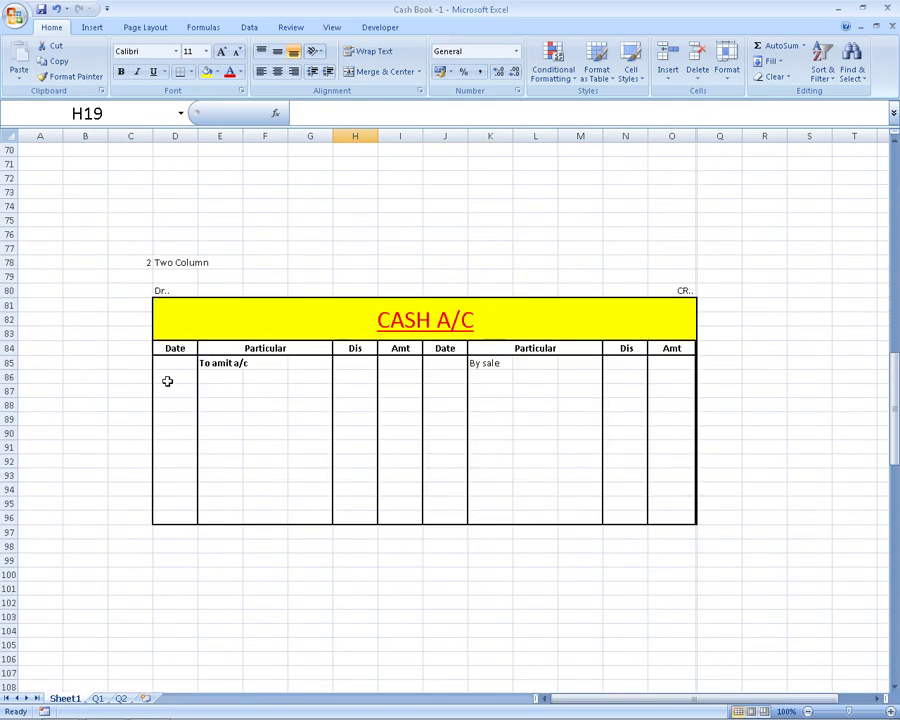
{"action": "left_click", "coordinate": [174, 347]}
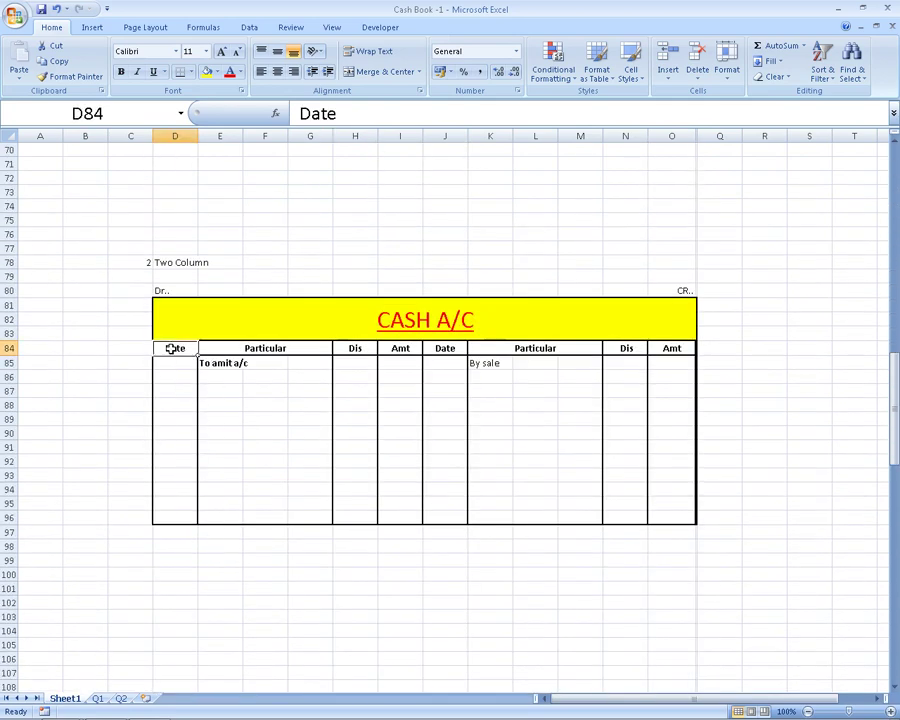
{"action": "left_click", "coordinate": [344, 348]}
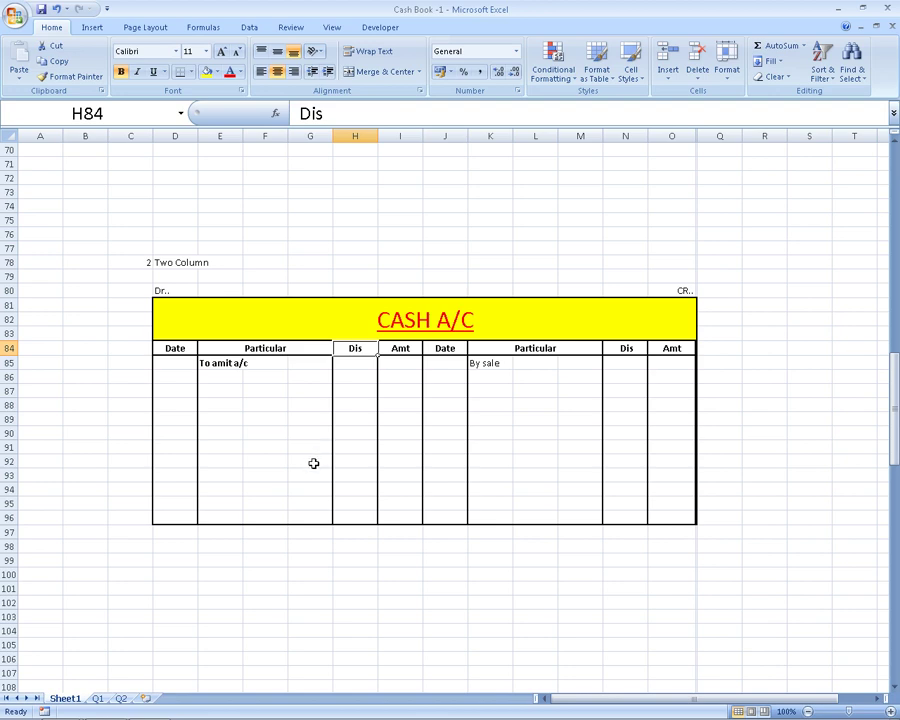
{"action": "left_click", "coordinate": [355, 369]}
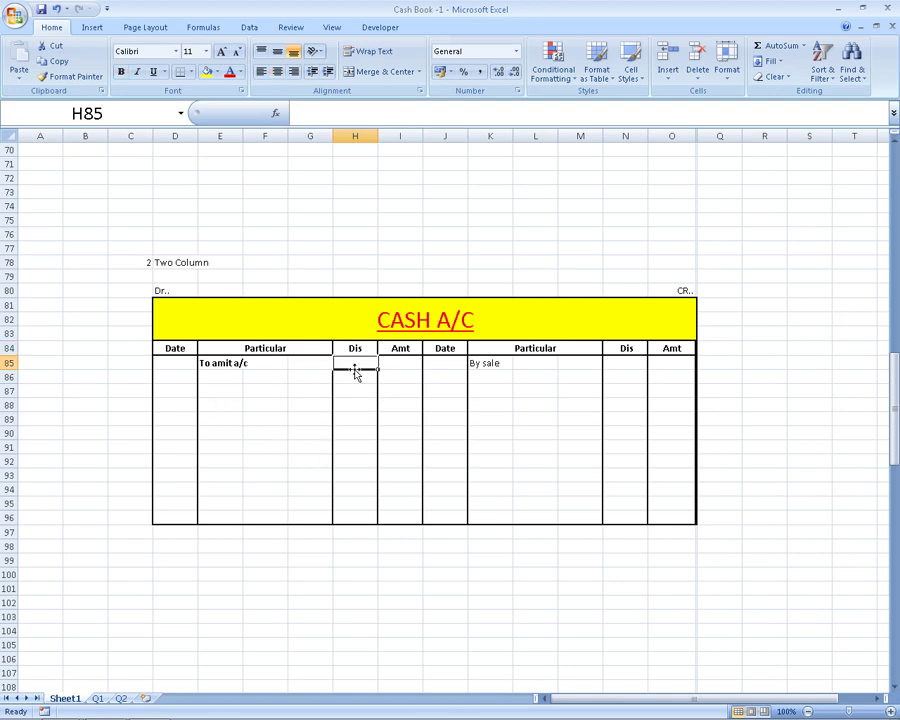
Step: Enter the note 'sold goods fOr Rs 12000 mr.abc company and Discount 10 5' in C101
{"action": "left_click", "coordinate": [116, 589]}
{"action": "type", "text": "s"}
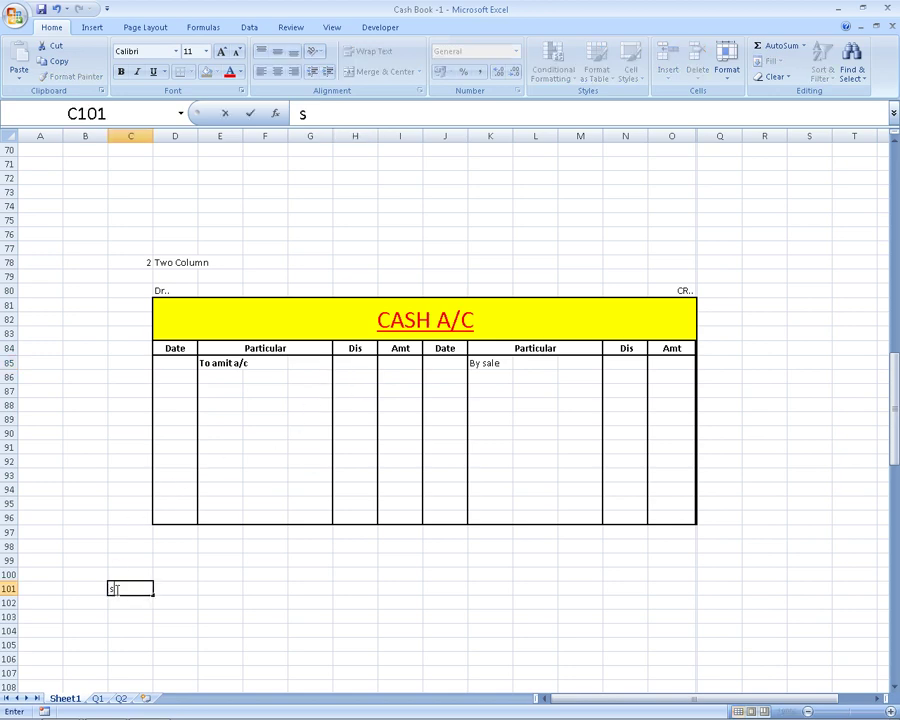
{"action": "type", "text": "old goods"}
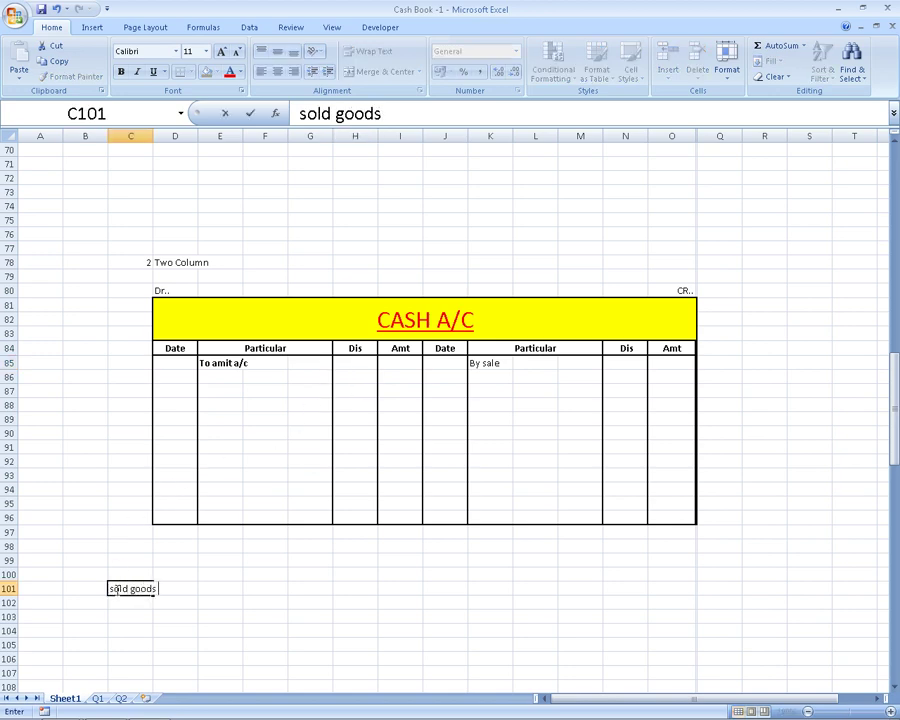
{"action": "type", "text": "TO"}
{"action": "type", "text": "mr."}
{"action": "type", "text": "abc"}
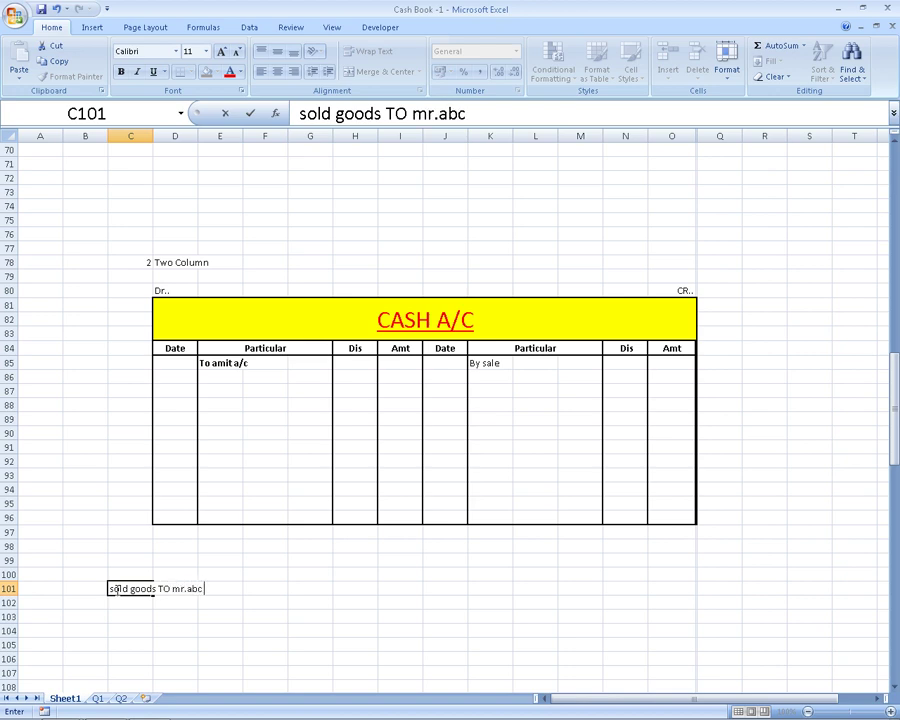
{"action": "type", "text": " company"}
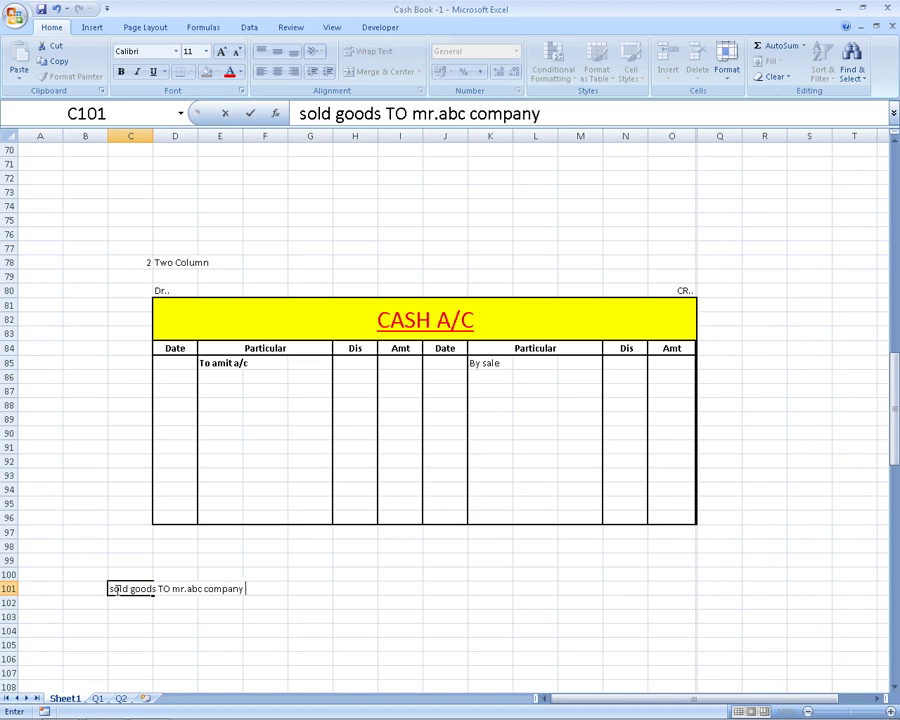
{"action": "type", "text": " and"}
{"action": "type", "text": " dISCOU"}
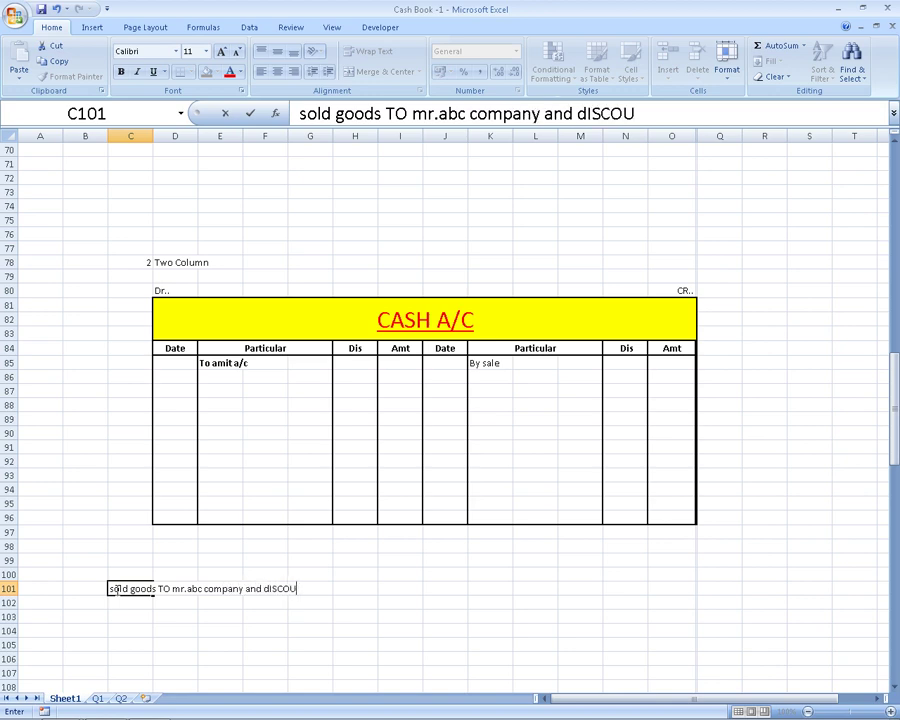
{"action": "type", "text": "NT 10"}
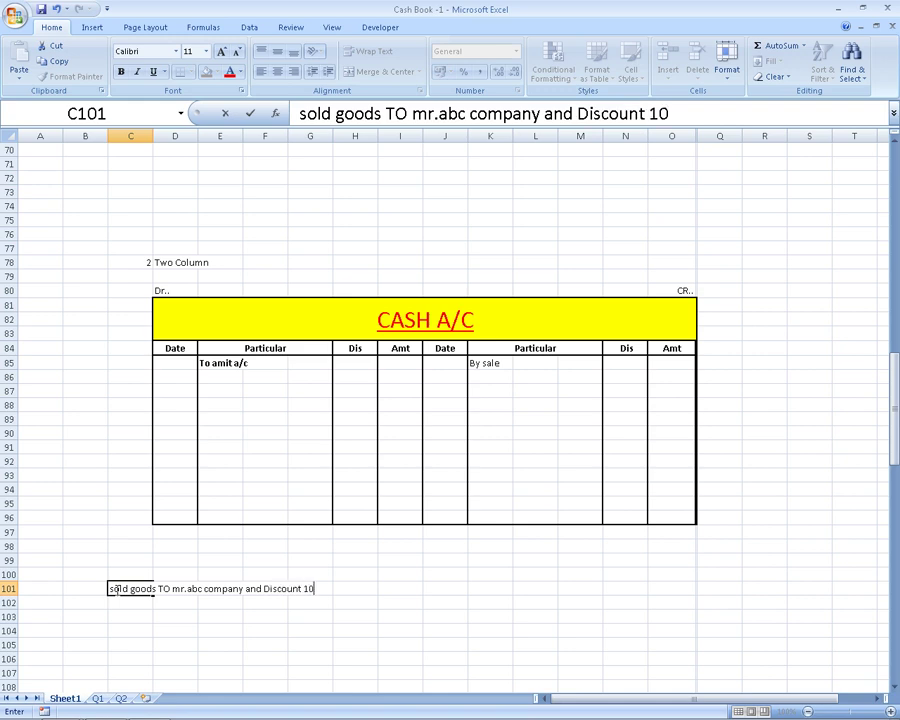
{"action": "type", "text": "   5"}
{"action": "key", "text": "BackSpace"}
{"action": "type", "text": "fO"}
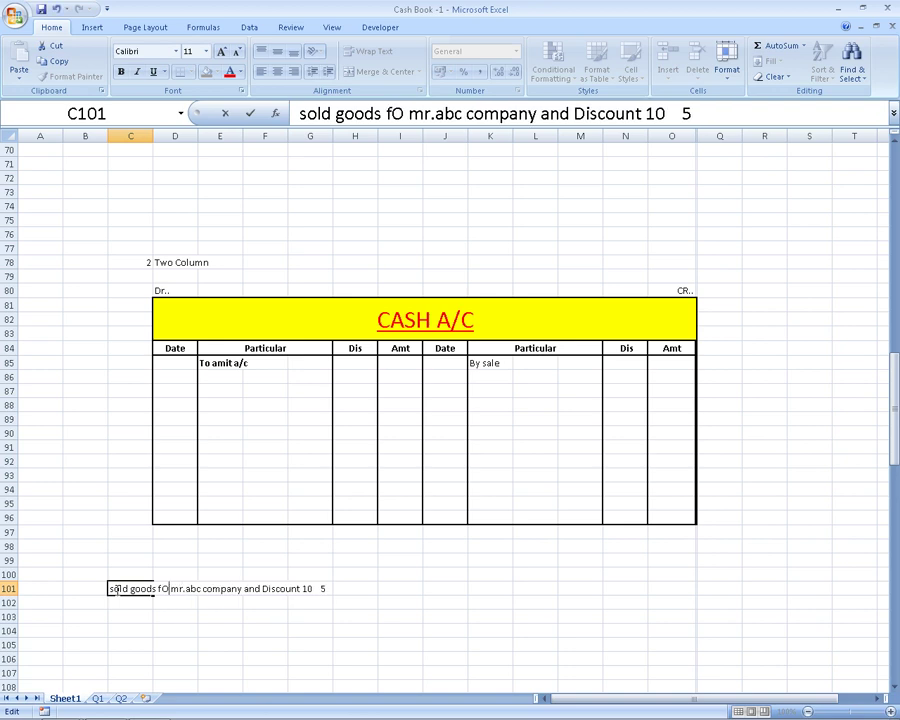
{"action": "type", "text": "r Rs "}
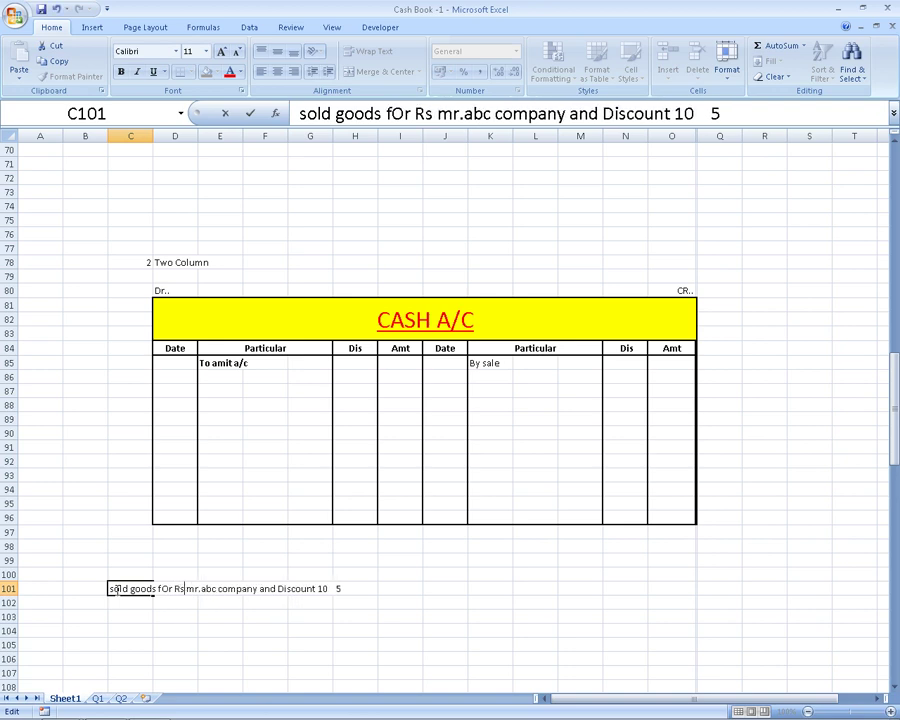
{"action": "type", "text": "12"}
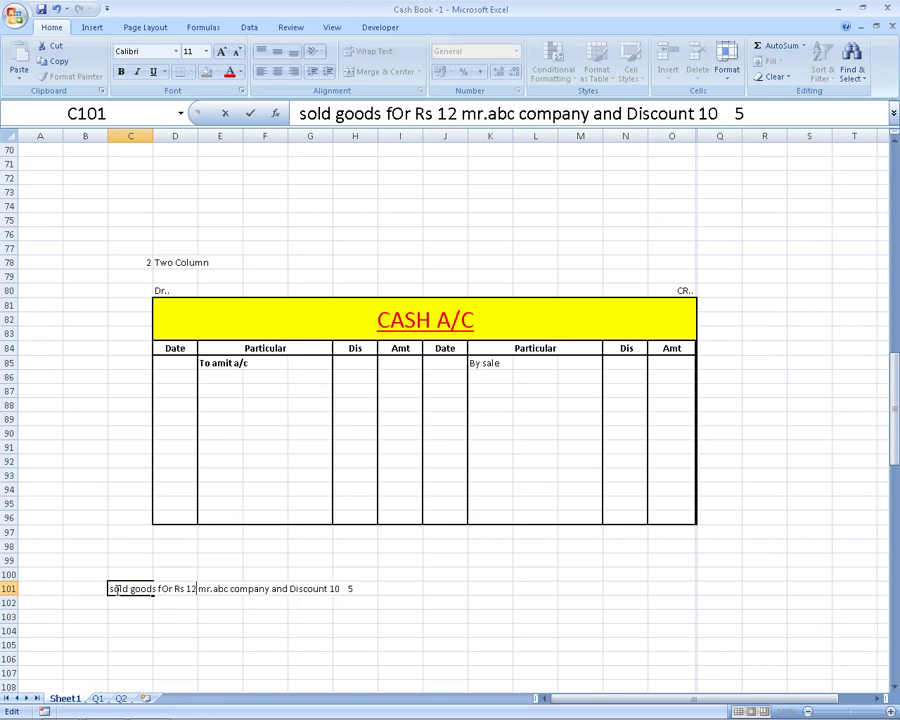
{"action": "type", "text": "000"}
{"action": "key", "text": "Return"}
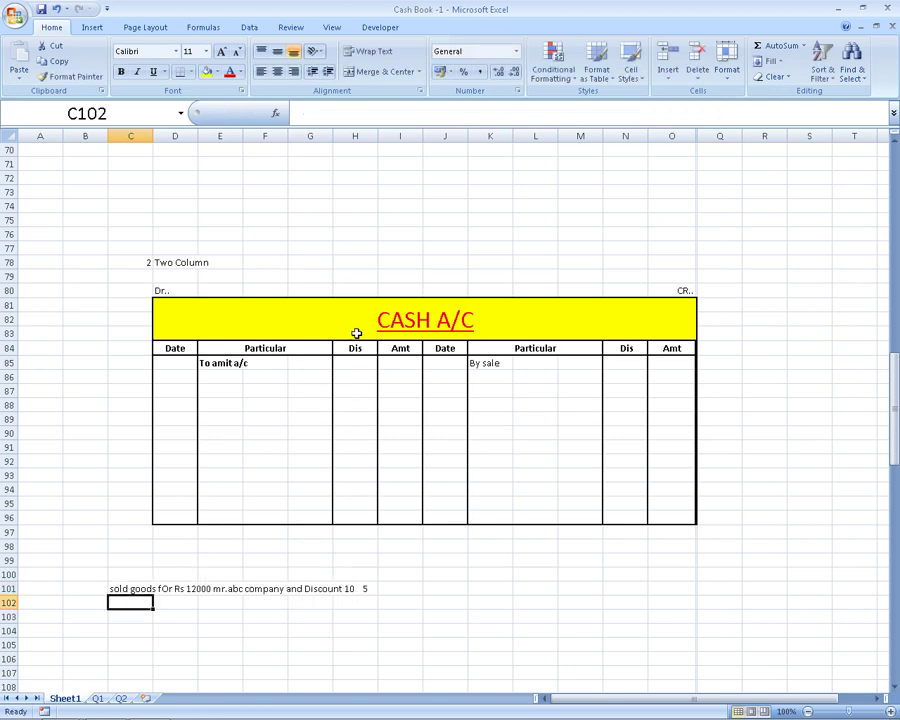
{"action": "left_click", "coordinate": [391, 363]}
Step: Enter 1200 as the discount for 'To amit a/c' in H85
{"action": "key", "text": "Left"}
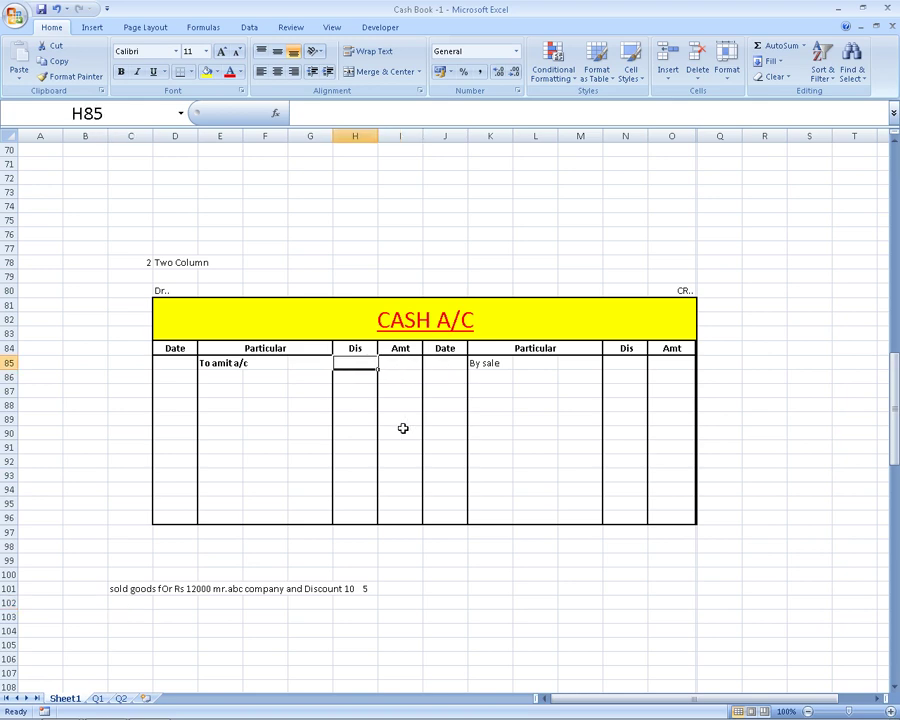
{"action": "type", "text": "120"}
{"action": "key", "text": "BackSpace"}
{"action": "type", "text": "20"}
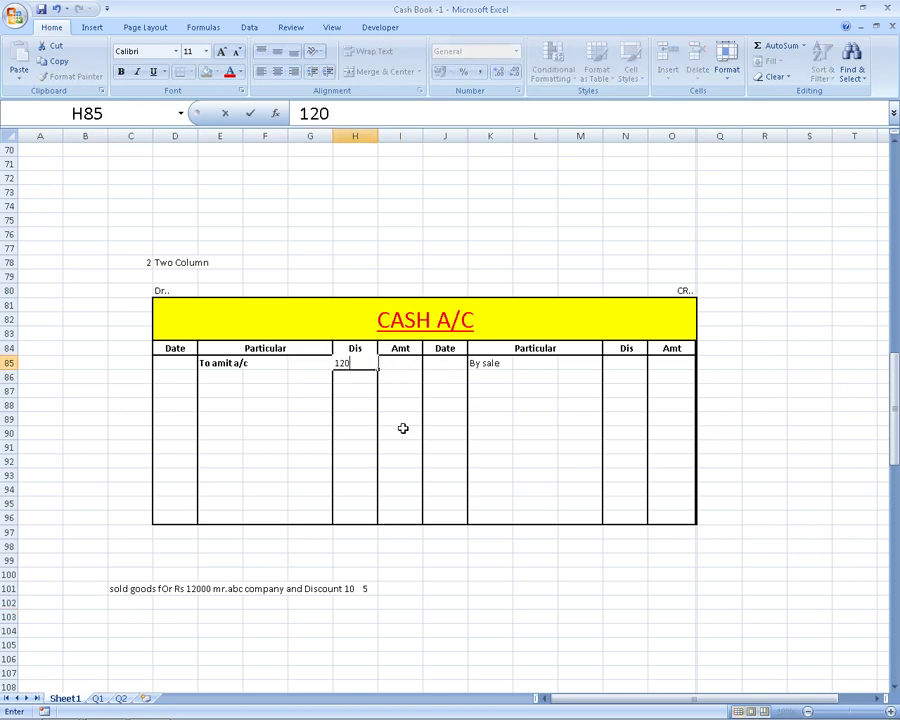
{"action": "type", "text": "0"}
{"action": "key", "text": "Return"}
{"action": "key", "text": "Return"}
{"action": "key", "text": "Up"}
{"action": "key", "text": "Up"}
{"action": "key", "text": "Right"}
{"action": "type", "text": "1"}
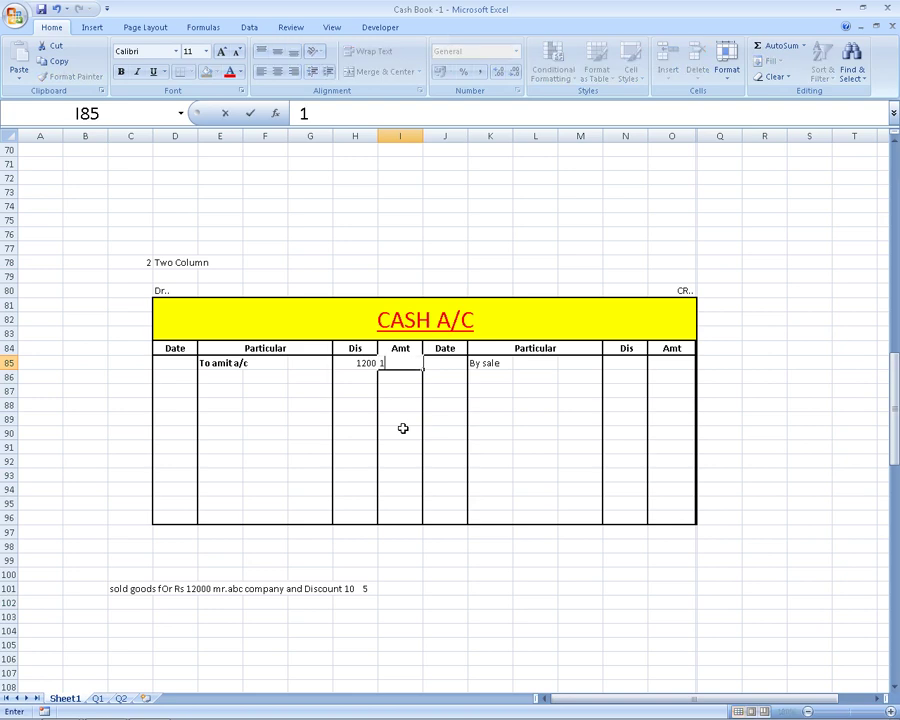
{"action": "type", "text": "0800"}
{"action": "key", "text": "Escape"}
Step: Rename both Amt column headings (I84 and O84) to CASH
{"action": "key", "text": "Left"}
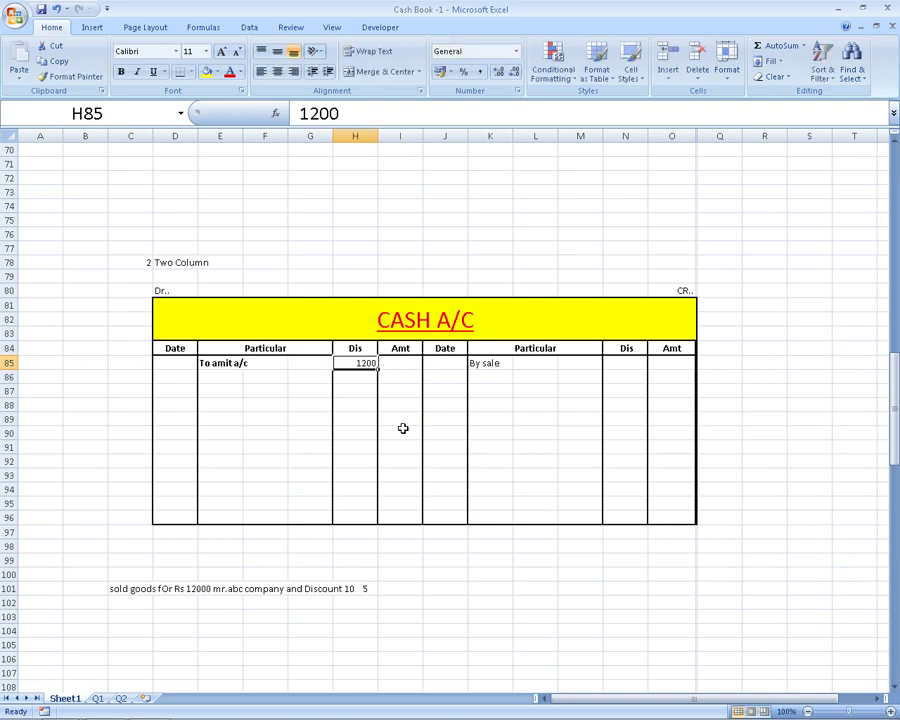
{"action": "key", "text": "Up"}
{"action": "key", "text": "Right"}
{"action": "type", "text": "cas"}
{"action": "key", "text": "BackSpace"}
{"action": "key", "text": "BackSpace"}
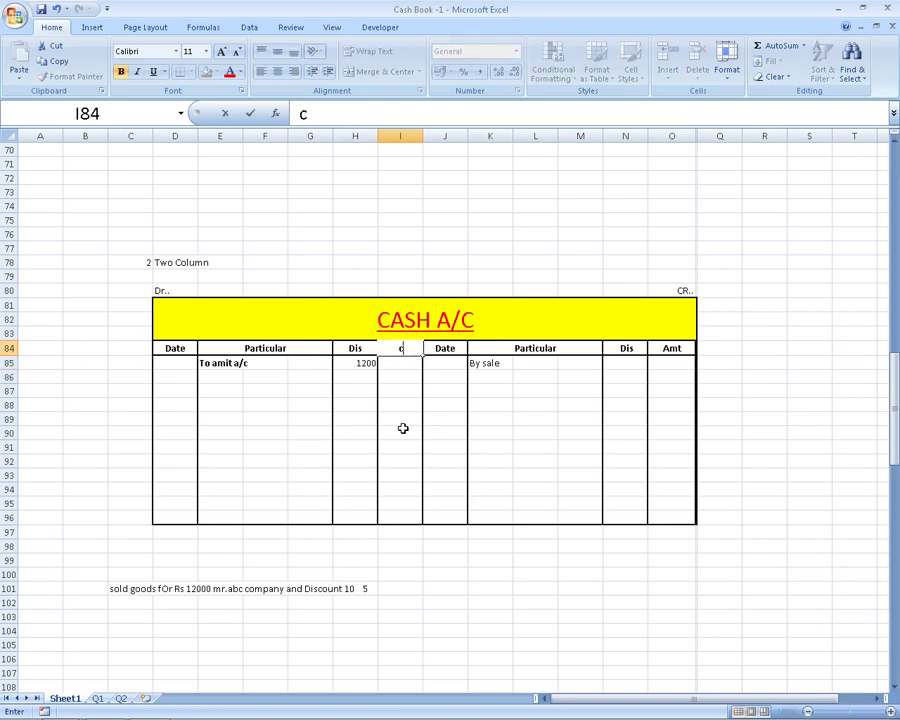
{"action": "key", "text": "BackSpace"}
{"action": "type", "text": "CASH"}
{"action": "key", "text": "ctrl+Return"}
{"action": "key", "text": "Right"}
{"action": "key", "text": "Right"}
{"action": "key", "text": "Right"}
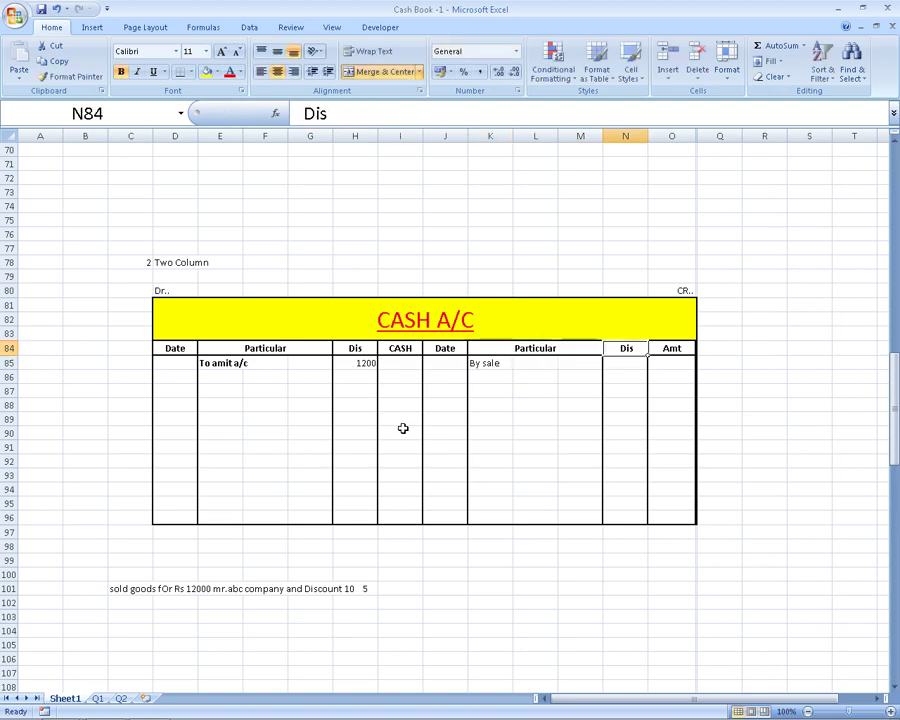
{"action": "key", "text": "Right"}
{"action": "type", "text": "CASH"}
{"action": "key", "text": "Return"}
Step: Enter 10800 as the cash amount in I85
{"action": "key", "text": "Left"}
{"action": "key", "text": "Left"}
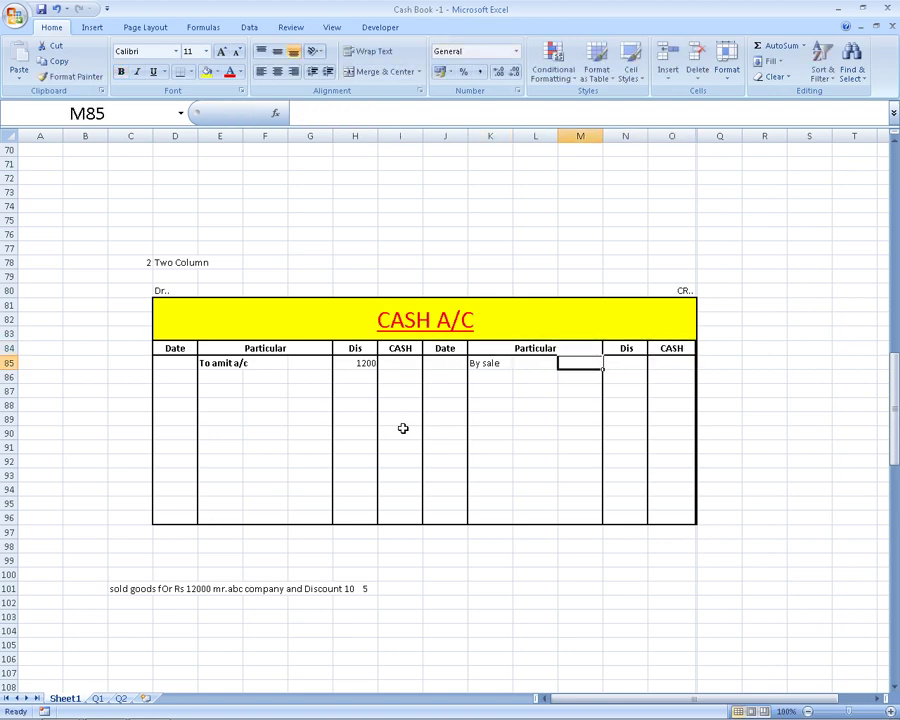
{"action": "key", "text": "Left"}
{"action": "key", "text": "Left"}
{"action": "key", "text": "Left"}
{"action": "key", "text": "Left"}
{"action": "type", "text": "10"}
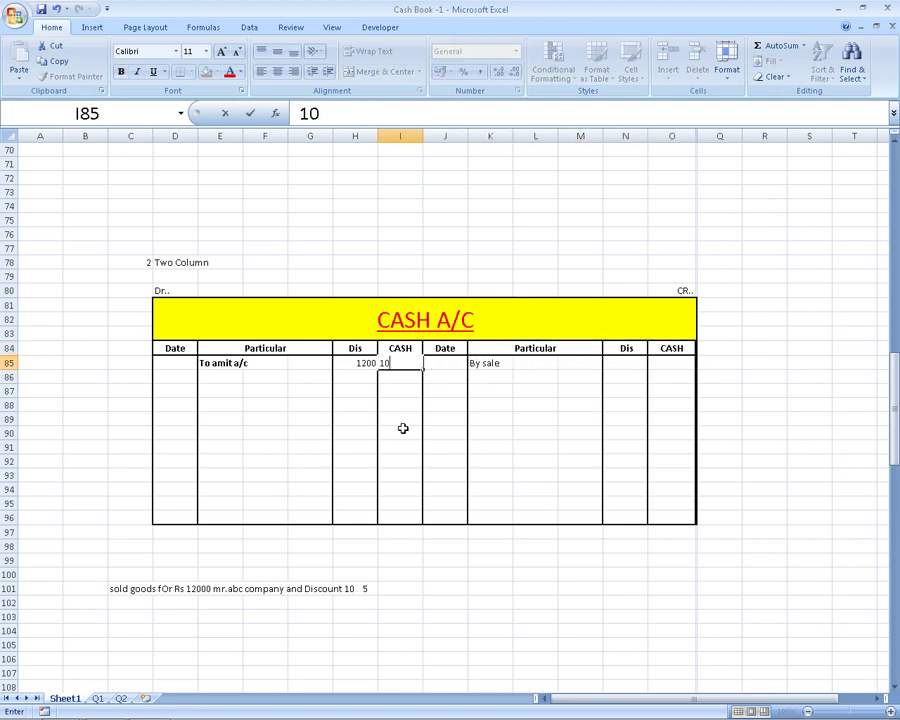
{"action": "type", "text": "0"}
{"action": "key", "text": "BackSpace"}
{"action": "type", "text": "800"}
Step: Consult the textbook PDF, then scroll Excel down to the three-column CASH A/C table
{"action": "key", "text": "alt+Tab"}
{"action": "scroll", "coordinate": [404, 427], "scroll_direction": "down", "scroll_amount": 3}
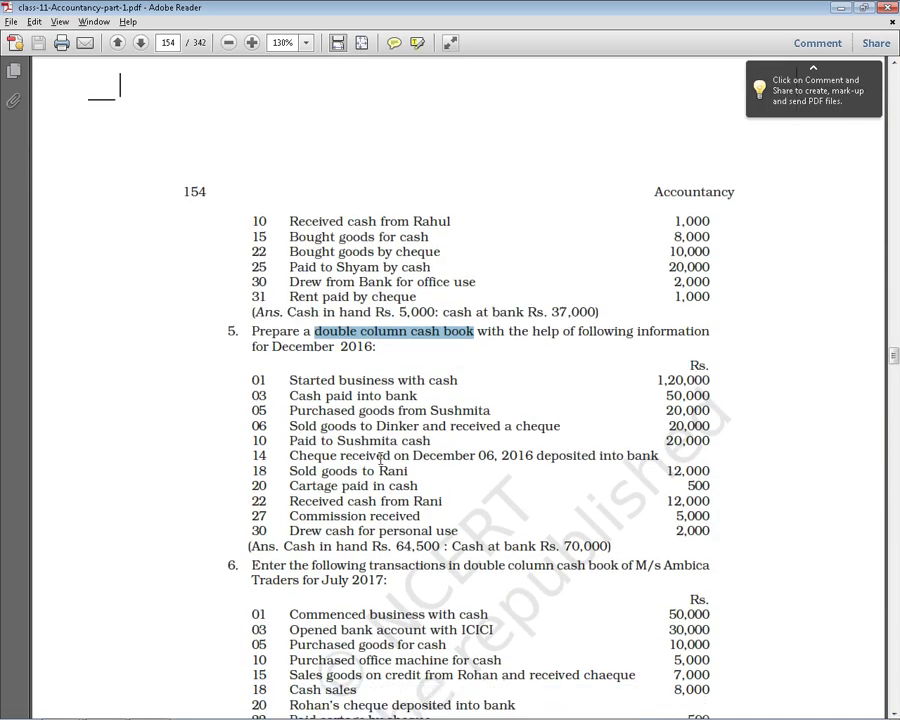
{"action": "scroll", "coordinate": [357, 480], "scroll_direction": "down", "scroll_amount": 1}
{"action": "key", "text": "alt+Tab"}
{"action": "scroll", "coordinate": [338, 484], "scroll_direction": "down", "scroll_amount": 3}
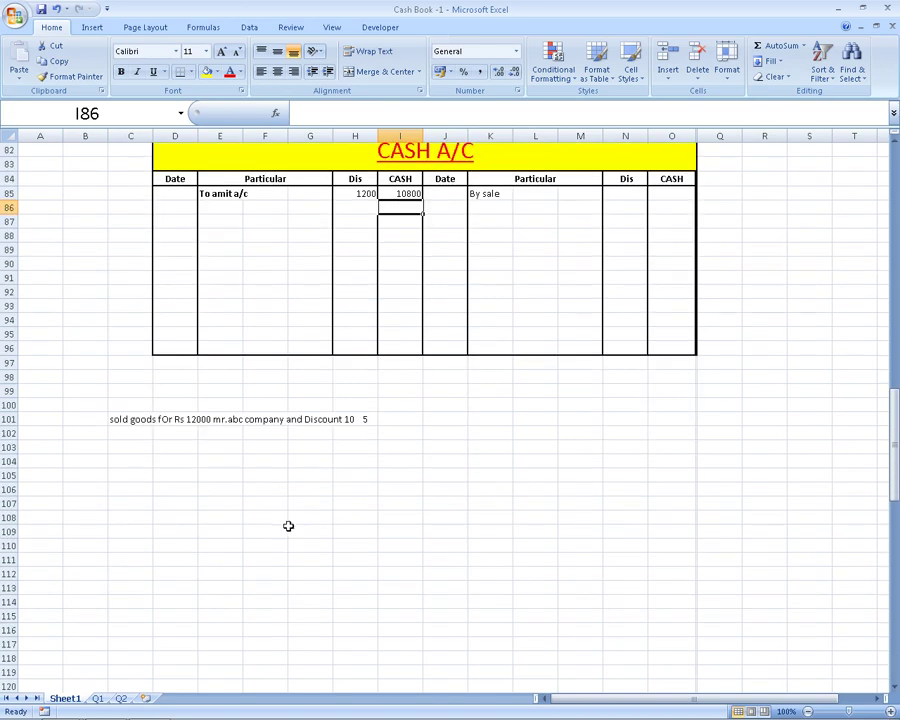
{"action": "scroll", "coordinate": [289, 526], "scroll_direction": "down", "scroll_amount": 4}
{"action": "scroll", "coordinate": [251, 548], "scroll_direction": "down", "scroll_amount": 10}
{"action": "scroll", "coordinate": [250, 552], "scroll_direction": "down", "scroll_amount": 6}
{"action": "scroll", "coordinate": [252, 550], "scroll_direction": "down", "scroll_amount": 1}
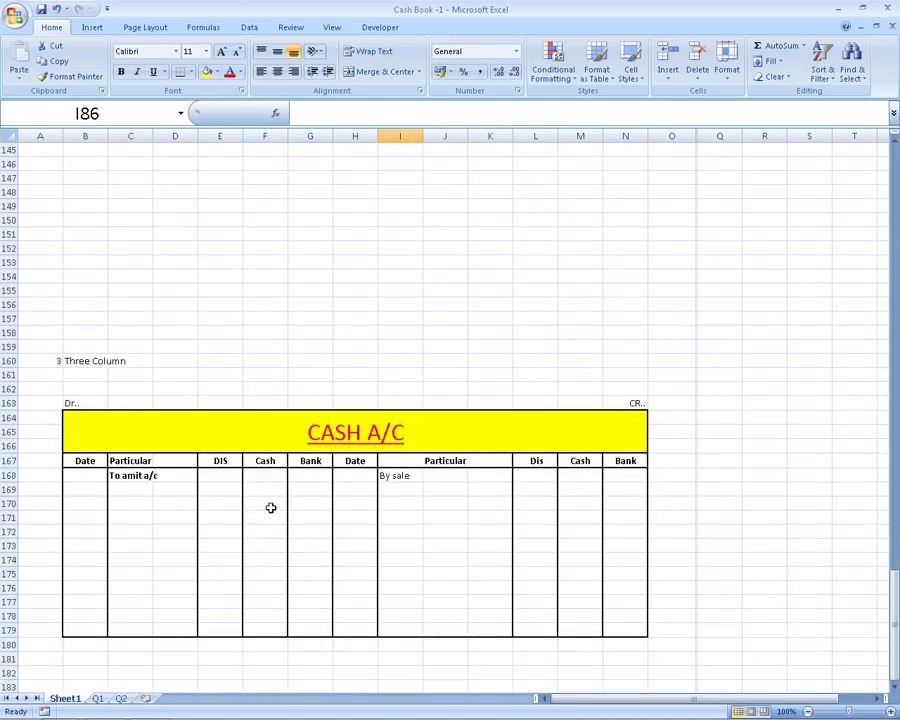
{"action": "left_click", "coordinate": [221, 461]}
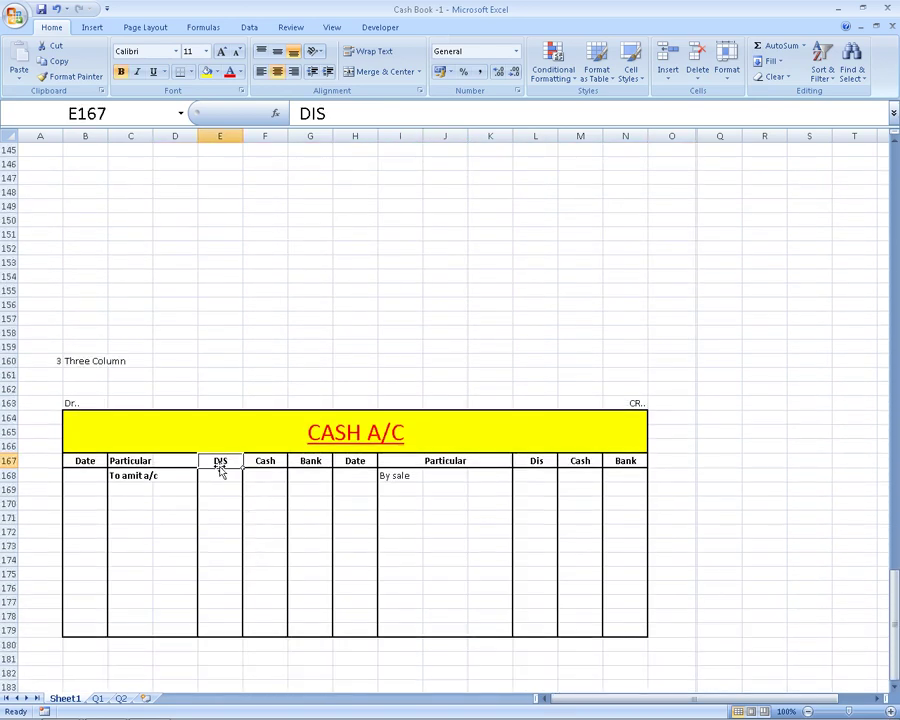
{"action": "left_click", "coordinate": [252, 462]}
{"action": "left_click", "coordinate": [305, 461]}
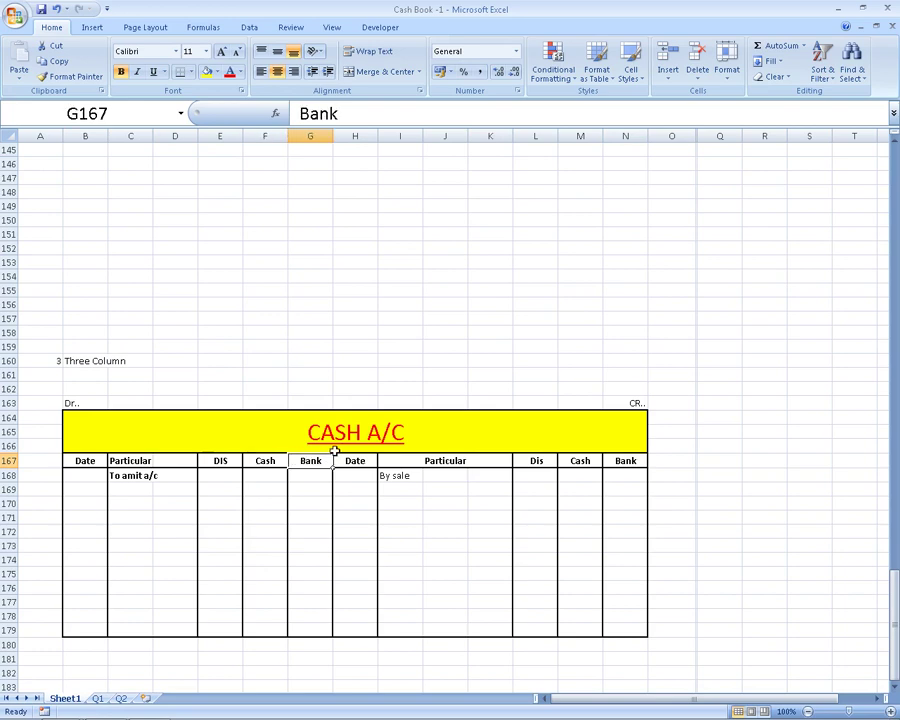
{"action": "left_click", "coordinate": [352, 460]}
{"action": "left_click", "coordinate": [418, 460]}
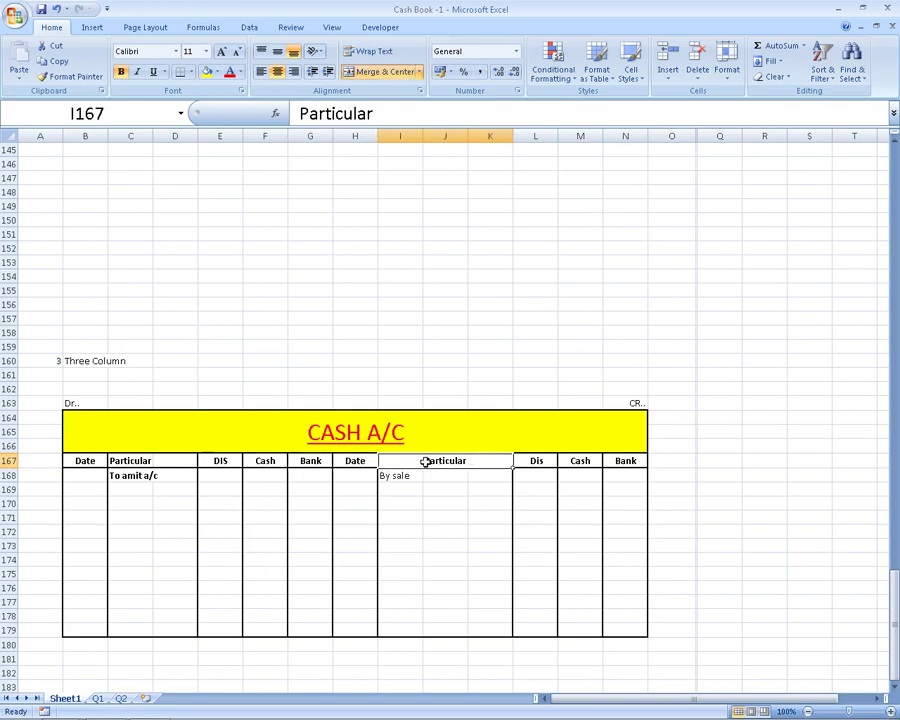
{"action": "left_click", "coordinate": [537, 460]}
{"action": "left_click", "coordinate": [566, 460]}
{"action": "left_click", "coordinate": [621, 458]}
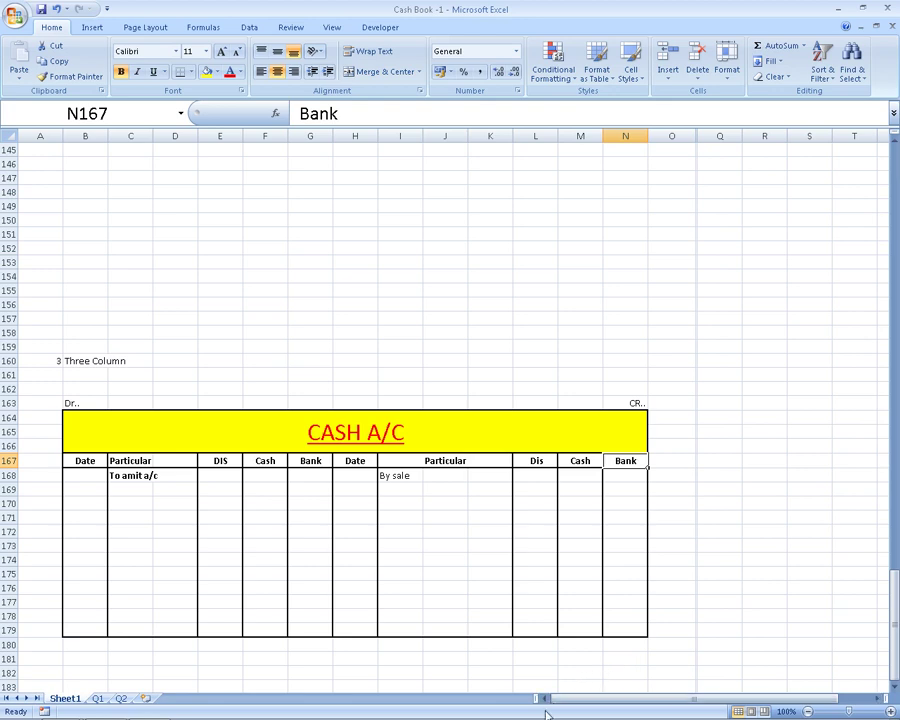
{"action": "scroll", "coordinate": [546, 713], "scroll_direction": "down", "scroll_amount": 2}
{"action": "key", "text": "alt+Tab"}
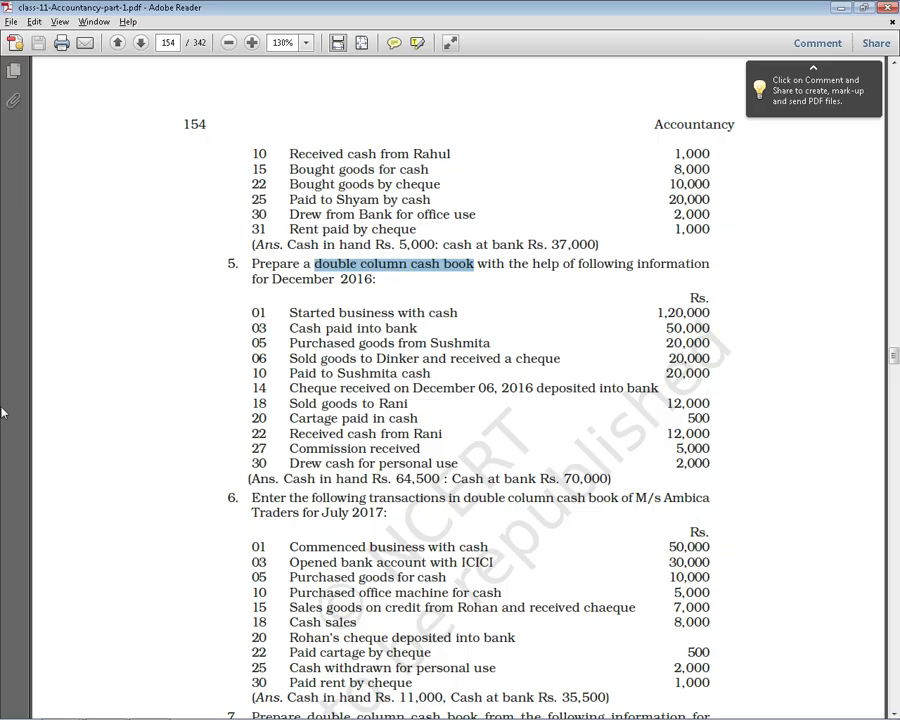
{"action": "scroll", "coordinate": [70, 417], "scroll_direction": "down", "scroll_amount": 1}
{"action": "scroll", "coordinate": [72, 416], "scroll_direction": "up", "scroll_amount": 3}
{"action": "scroll", "coordinate": [80, 416], "scroll_direction": "up", "scroll_amount": 1}
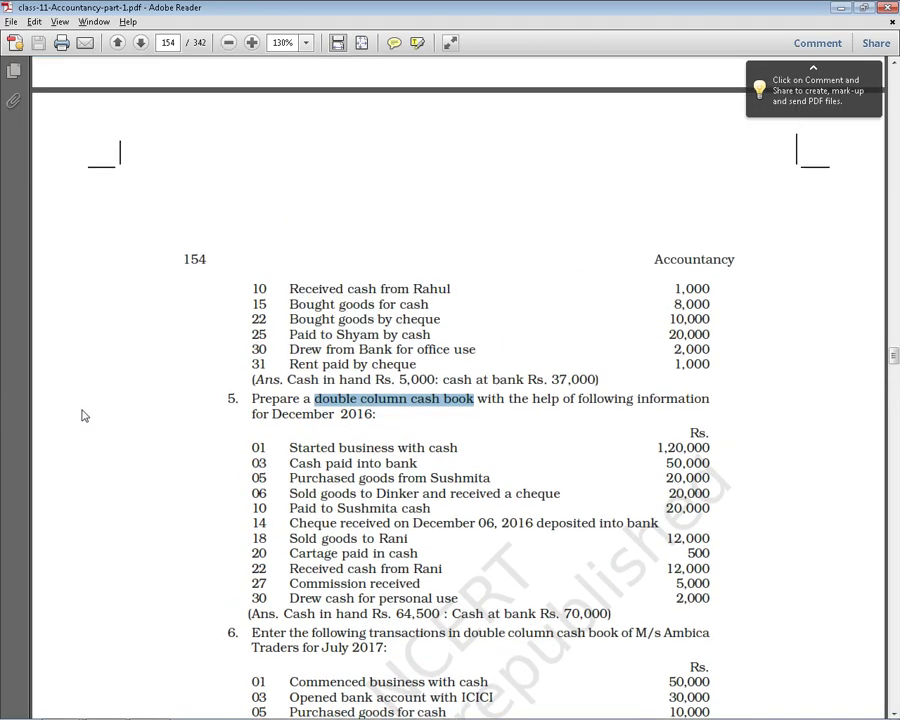
{"action": "scroll", "coordinate": [84, 415], "scroll_direction": "up", "scroll_amount": 2}
{"action": "scroll", "coordinate": [84, 417], "scroll_direction": "up", "scroll_amount": 4}
{"action": "scroll", "coordinate": [85, 420], "scroll_direction": "up", "scroll_amount": 2}
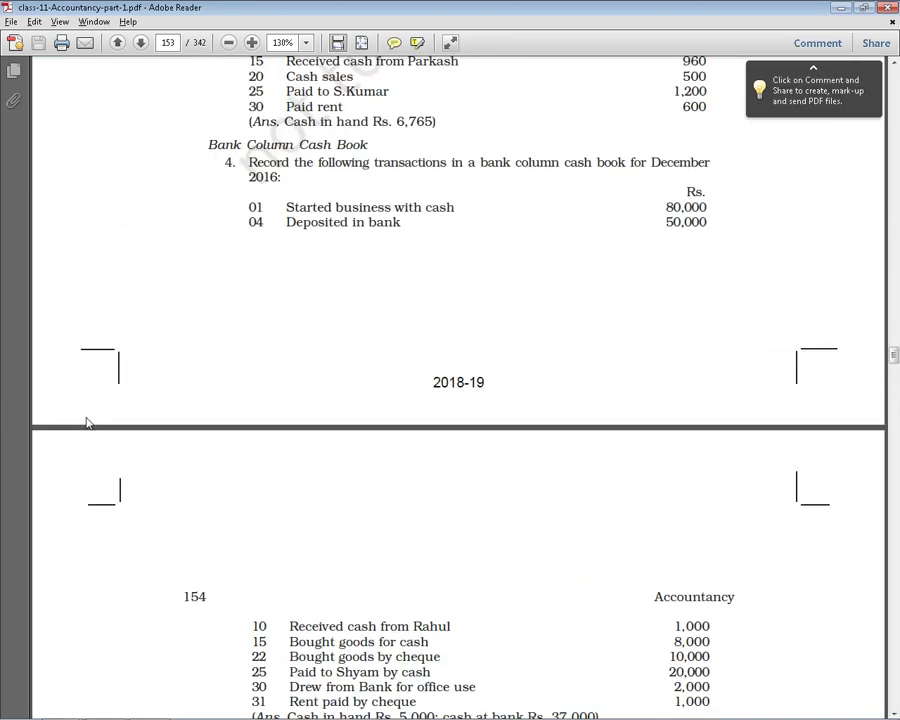
{"action": "scroll", "coordinate": [86, 422], "scroll_direction": "down", "scroll_amount": 2}
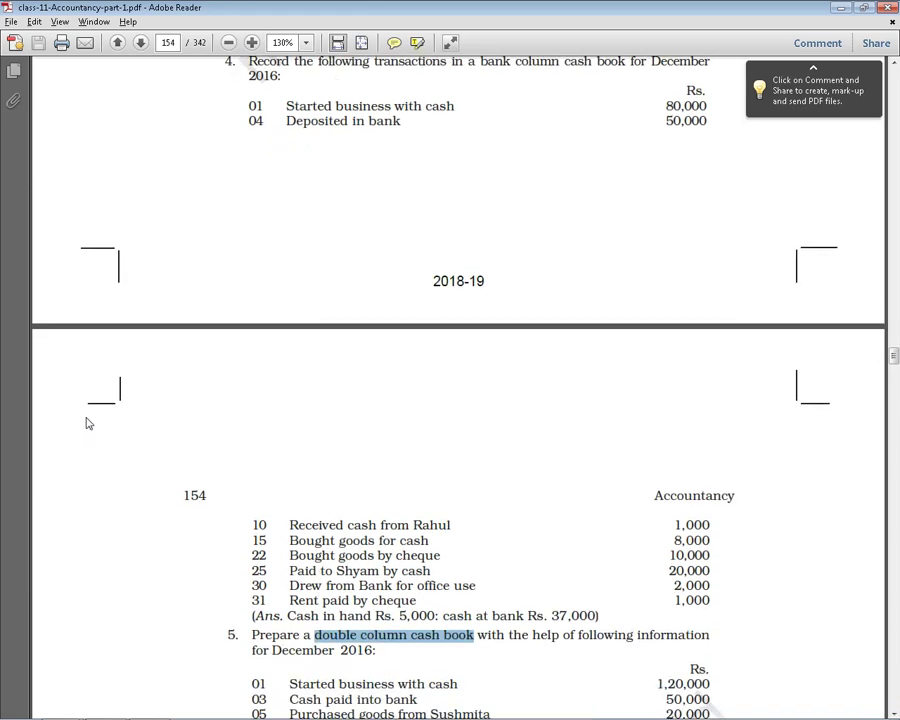
{"action": "scroll", "coordinate": [86, 423], "scroll_direction": "up", "scroll_amount": 3}
{"action": "scroll", "coordinate": [86, 423], "scroll_direction": "up", "scroll_amount": 1}
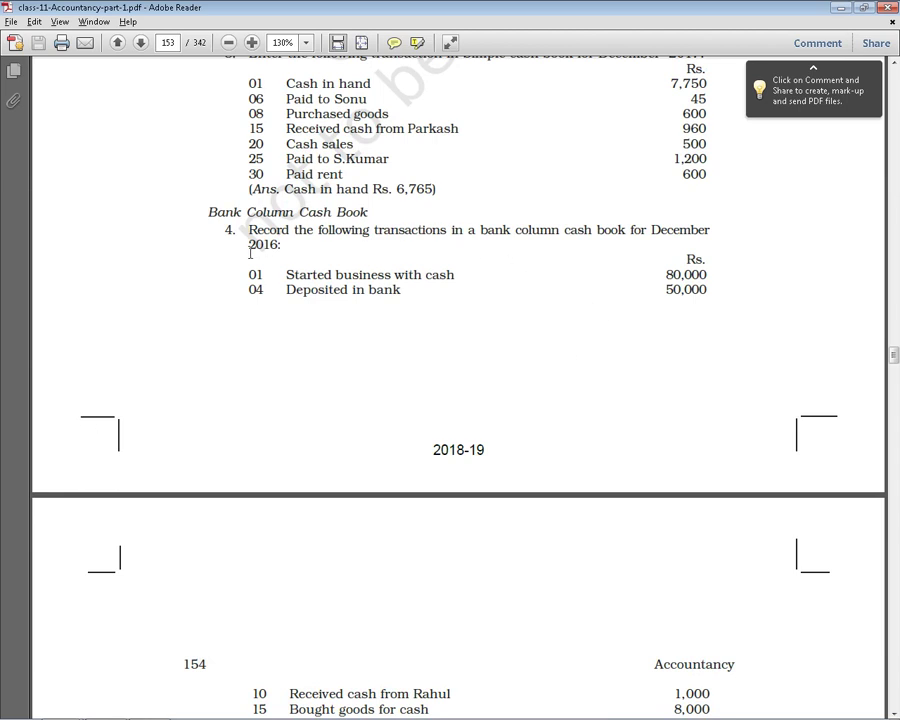
{"action": "key", "text": "alt+Tab"}
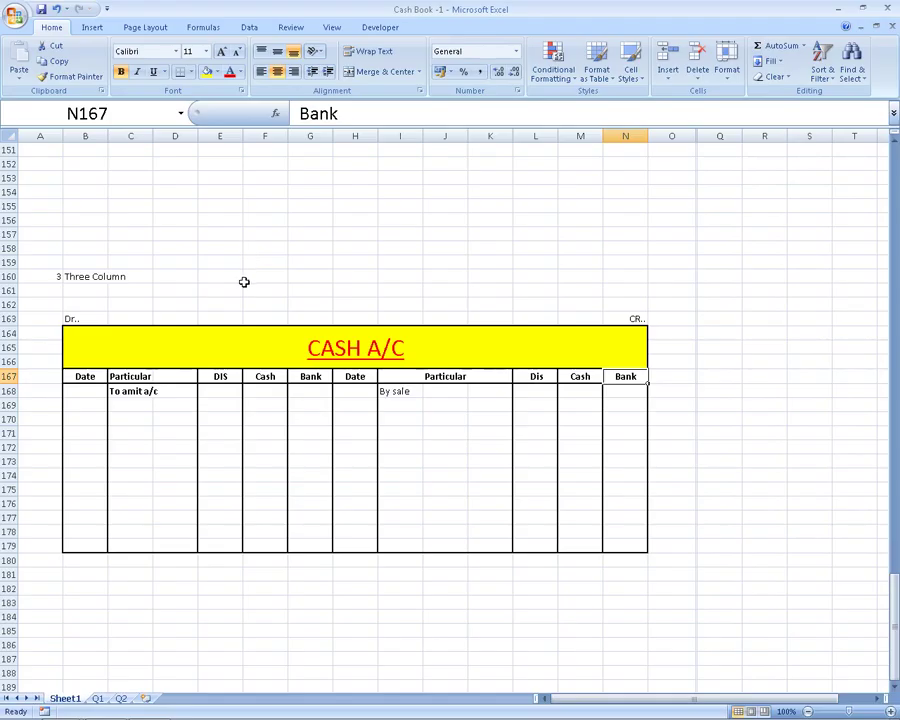
Step: Label the exercise q4 in B162
{"action": "left_click", "coordinate": [88, 303]}
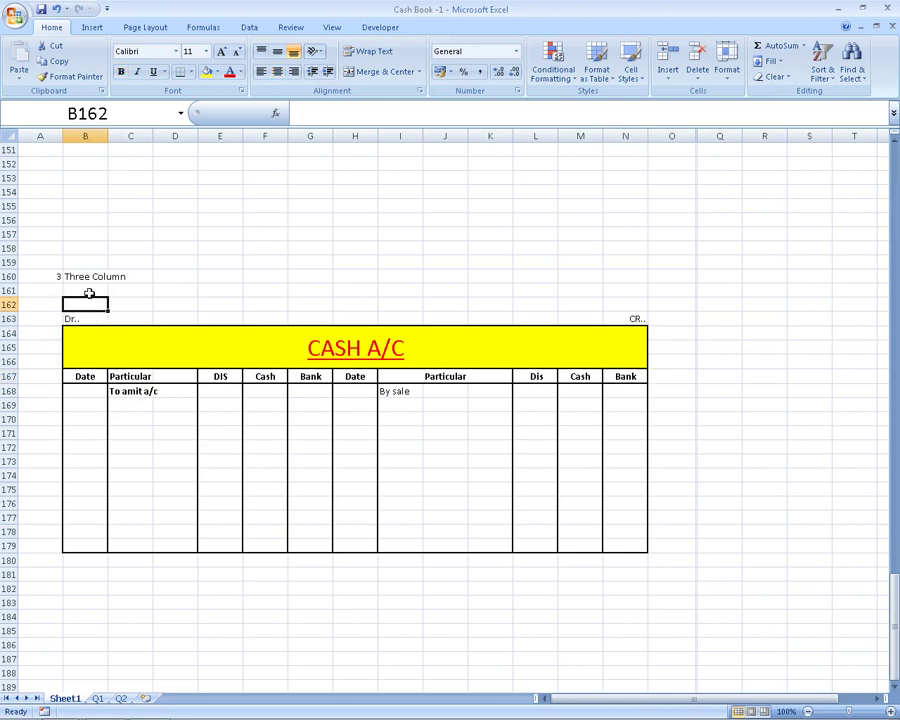
{"action": "type", "text": "q4"}
{"action": "key", "text": "Return"}
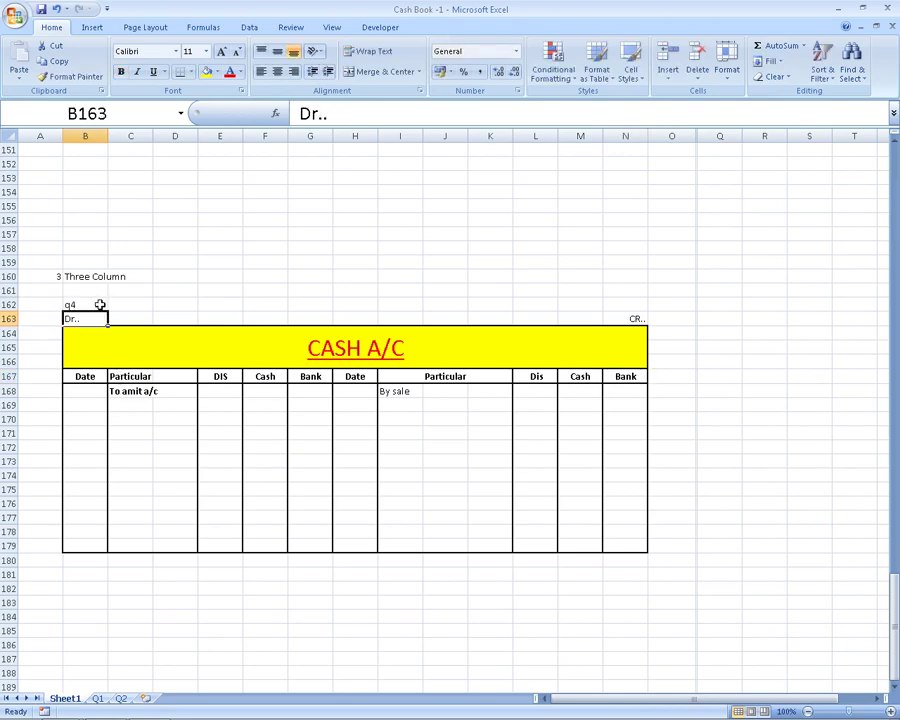
{"action": "key", "text": "Down"}
{"action": "key", "text": "Down"}
{"action": "key", "text": "Down"}
Step: Enter the year 2016 in the Date column and clear the old particular in C168
{"action": "key", "text": "alt+Tab"}
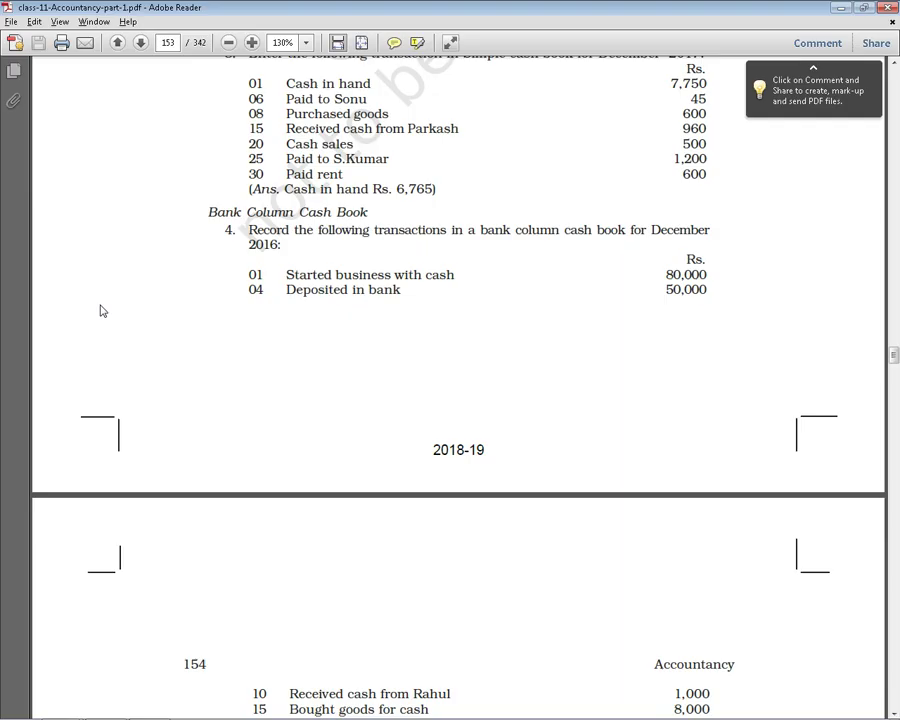
{"action": "key", "text": "alt+Tab"}
{"action": "type", "text": "2016"}
{"action": "key", "text": "Return"}
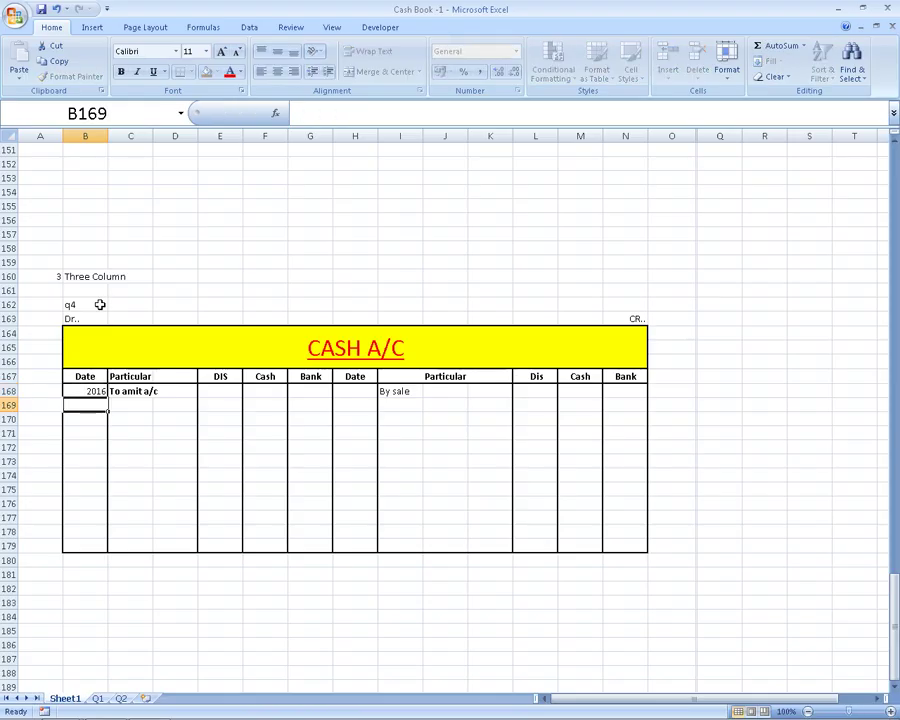
{"action": "key", "text": "Up"}
{"action": "key", "text": "Right"}
{"action": "key", "text": "Delete"}
{"action": "key", "text": "Left"}
{"action": "key", "text": "Down"}
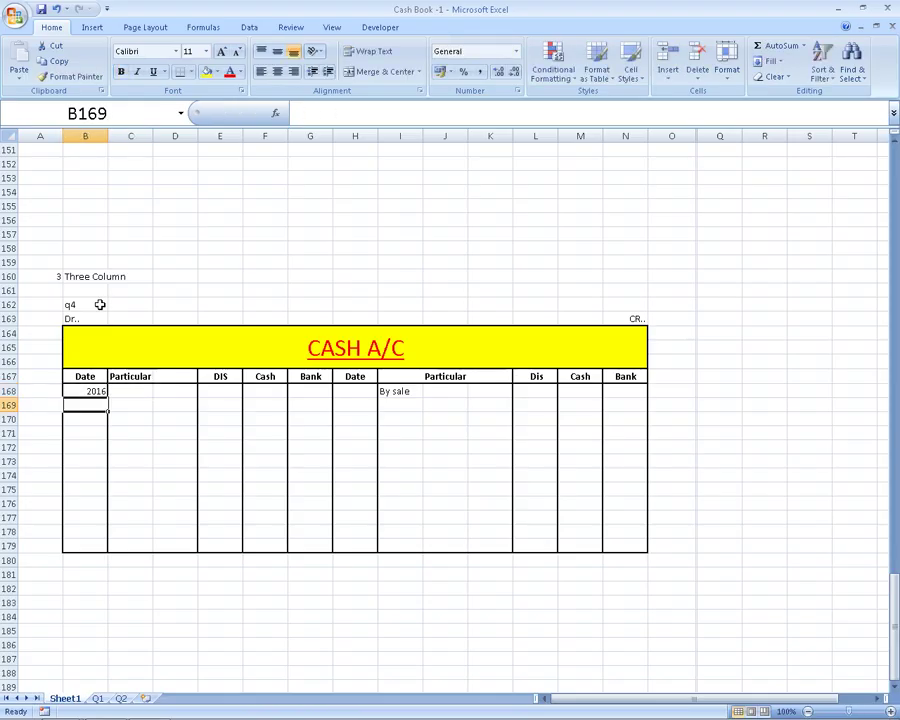
Step: Enter Dec-01 as the first transaction date in B170
{"action": "key", "text": "alt+Tab"}
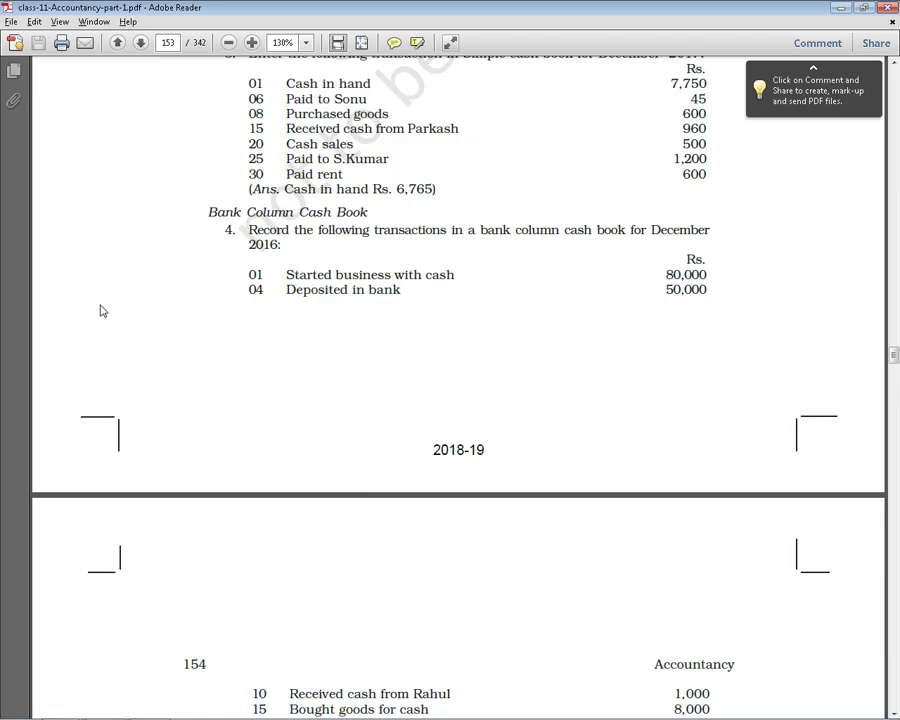
{"action": "key", "text": "alt+Tab"}
{"action": "type", "text": "Dec-"}
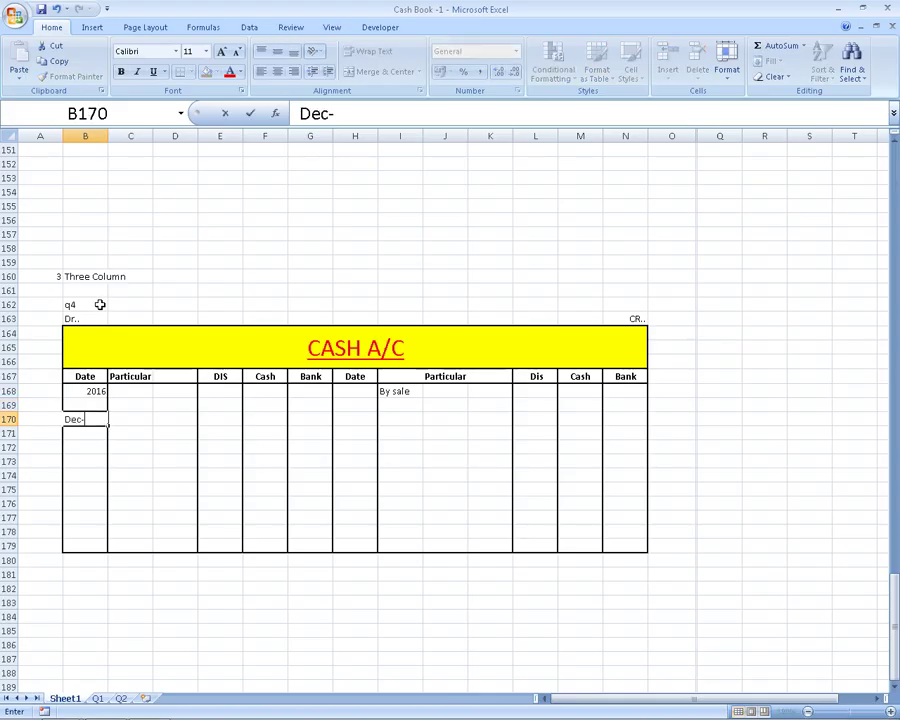
{"action": "type", "text": "01"}
{"action": "key", "text": "Return"}
{"action": "key", "text": "Up"}
{"action": "key", "text": "Right"}
Step: In the textbook PDF, highlight the 'Started business with cash' transaction
{"action": "key", "text": "alt+Tab"}
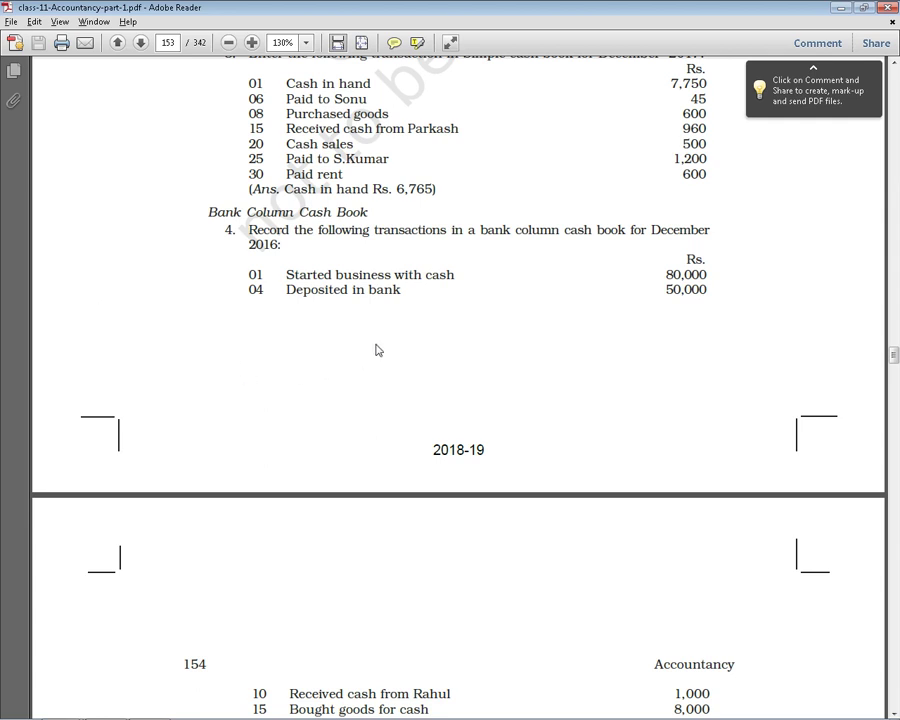
{"action": "left_click_drag", "start_coordinate": [288, 275], "coordinate": [432, 274]}
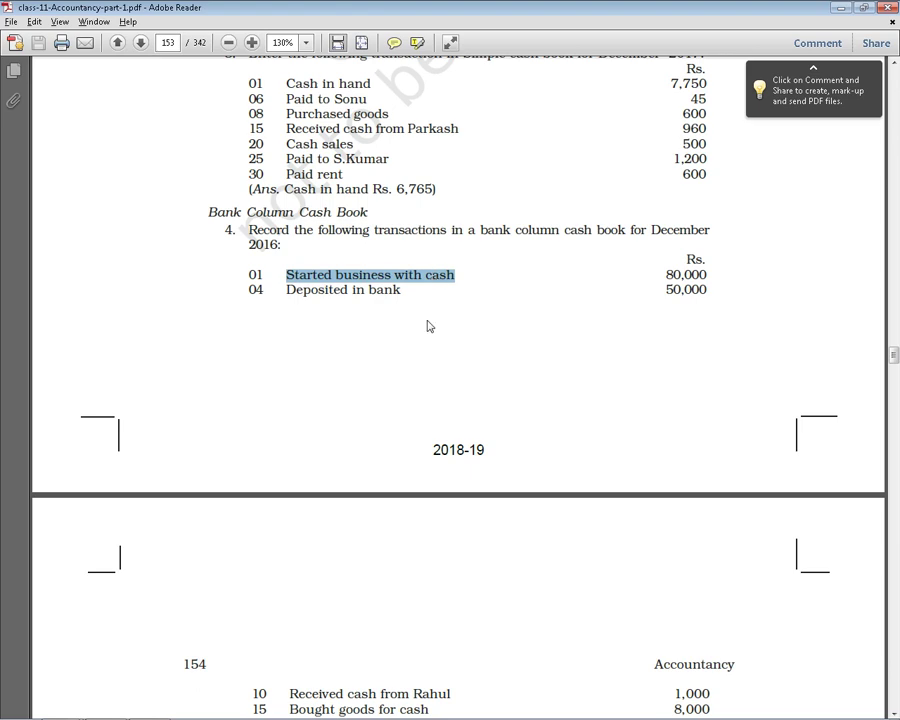
{"action": "scroll", "coordinate": [428, 326], "scroll_direction": "down", "scroll_amount": 1}
{"action": "scroll", "coordinate": [424, 332], "scroll_direction": "down", "scroll_amount": 3}
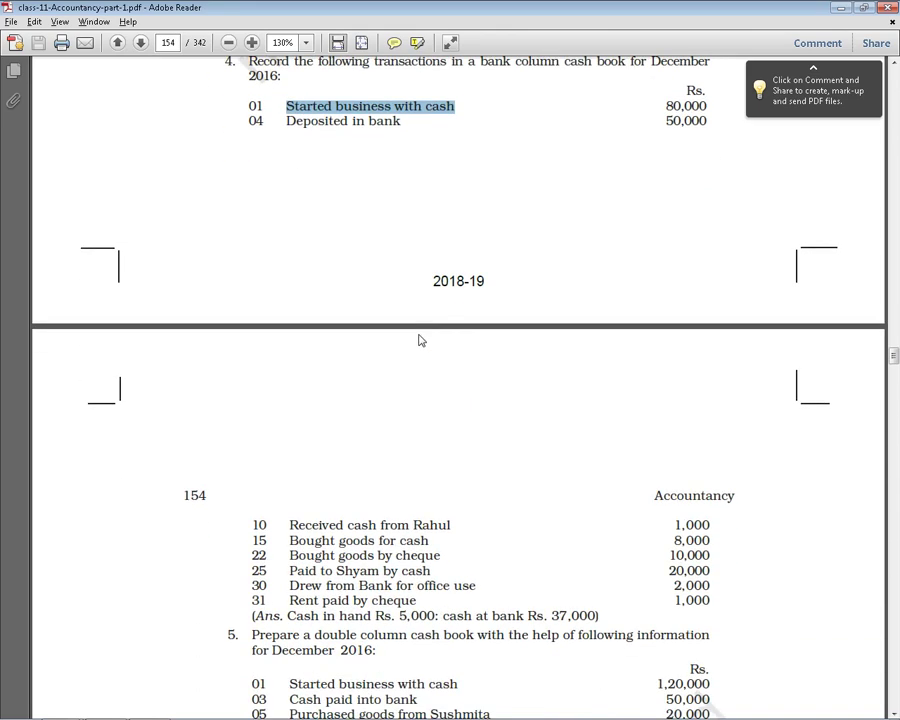
{"action": "scroll", "coordinate": [410, 345], "scroll_direction": "up", "scroll_amount": 3}
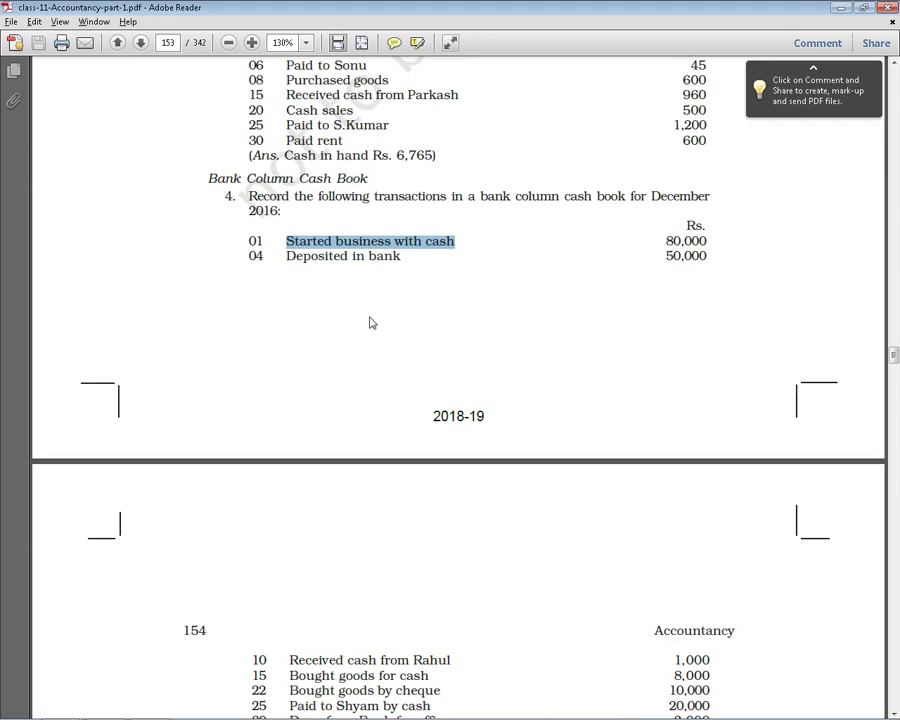
Step: Enter a 'To' particular naming the proprietor's capital account in C170
{"action": "key", "text": "alt+Tab"}
{"action": "type", "text": "t"}
{"action": "key", "text": "BackSpace"}
{"action": "type", "text": "T"}
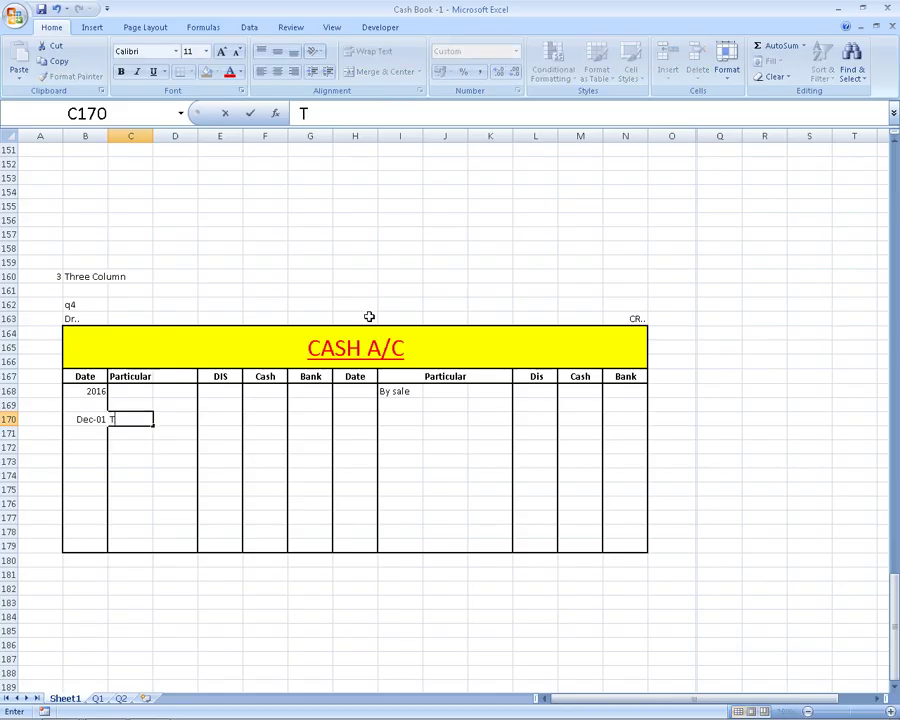
{"action": "type", "text": "o Bal"}
{"action": "type", "text": "ance B"}
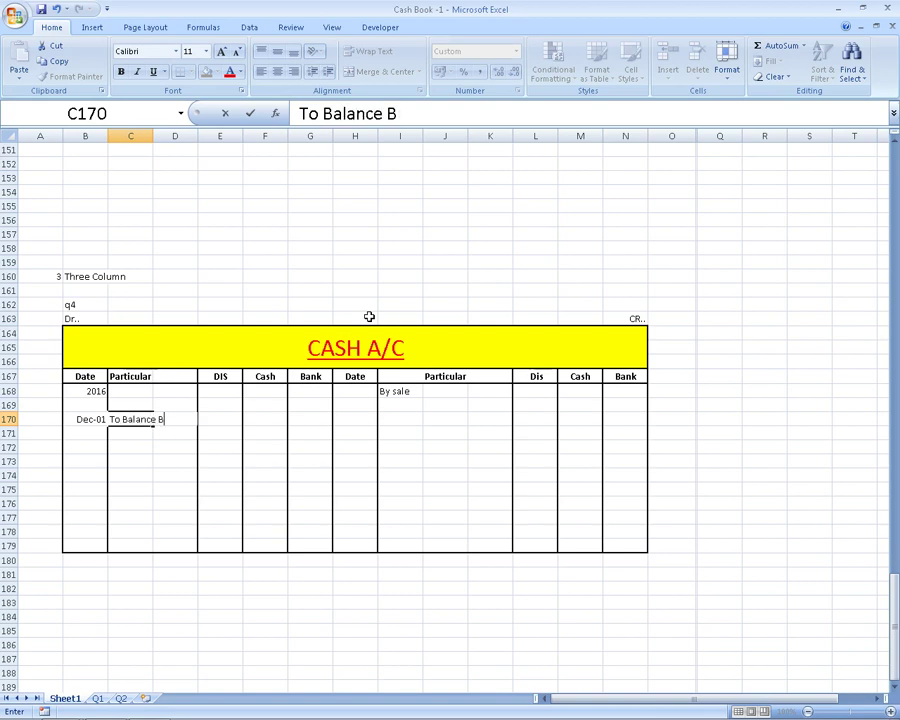
{"action": "type", "text": ".d"}
{"action": "key", "text": "BackSpace"}
{"action": "key", "text": "BackSpace"}
{"action": "key", "text": "BackSpace"}
{"action": "key", "text": "BackSpace"}
{"action": "key", "text": "BackSpace"}
{"action": "key", "text": "BackSpace"}
{"action": "key", "text": "BackSpace"}
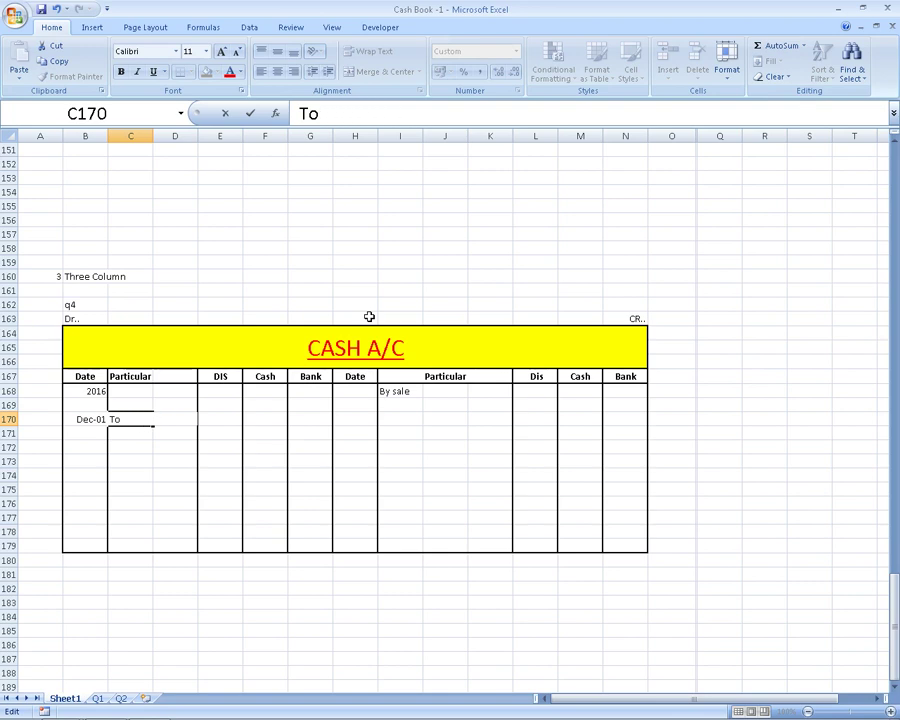
{"action": "type", "text": " Gaura"}
{"action": "type", "text": "v"}
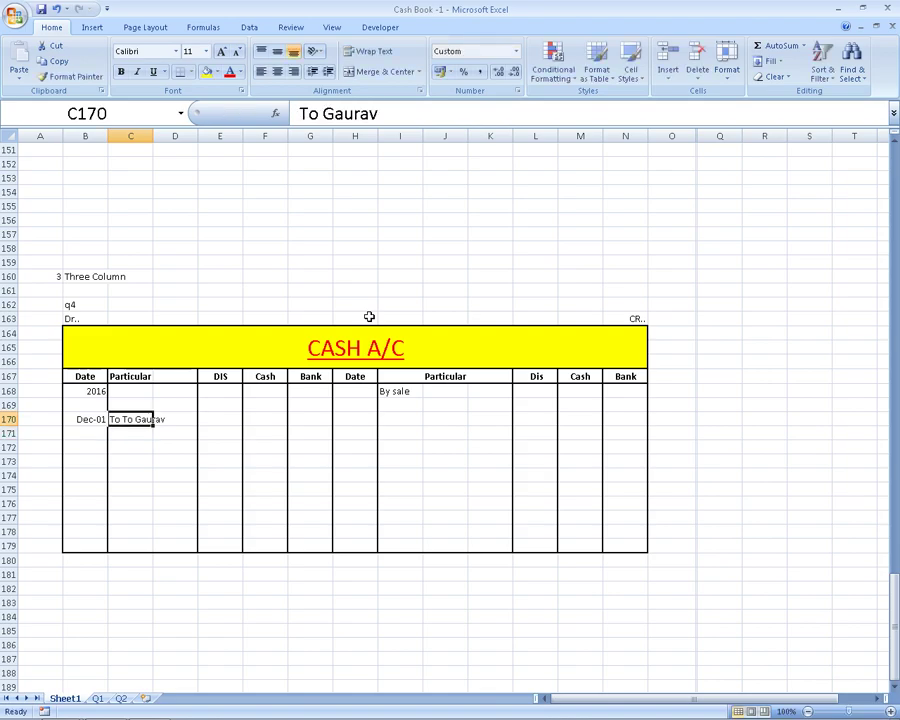
{"action": "key", "text": "Tab"}
Step: Record 80000 in the Cash column for the opening receipt
{"action": "key", "text": "alt+Tab"}
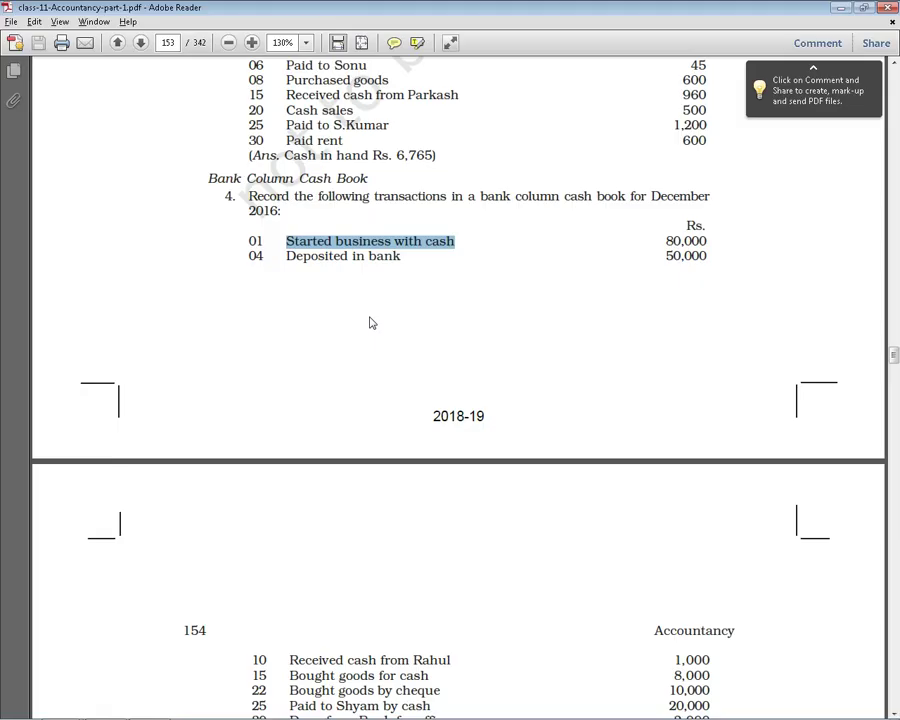
{"action": "key", "text": "alt+Tab"}
{"action": "type", "text": "8000"}
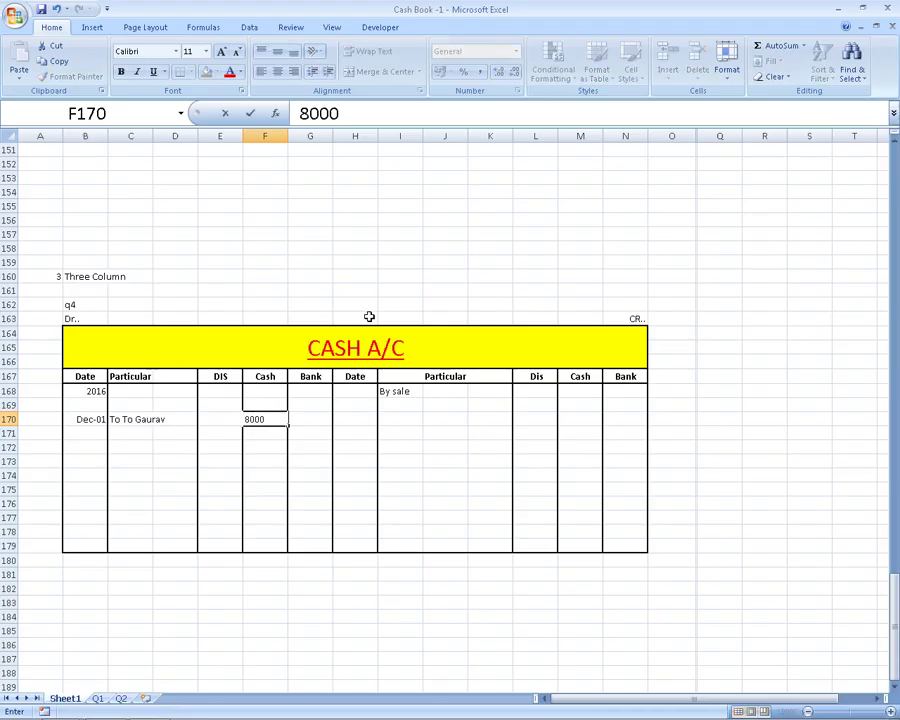
{"action": "type", "text": "0"}
{"action": "key", "text": "Return"}
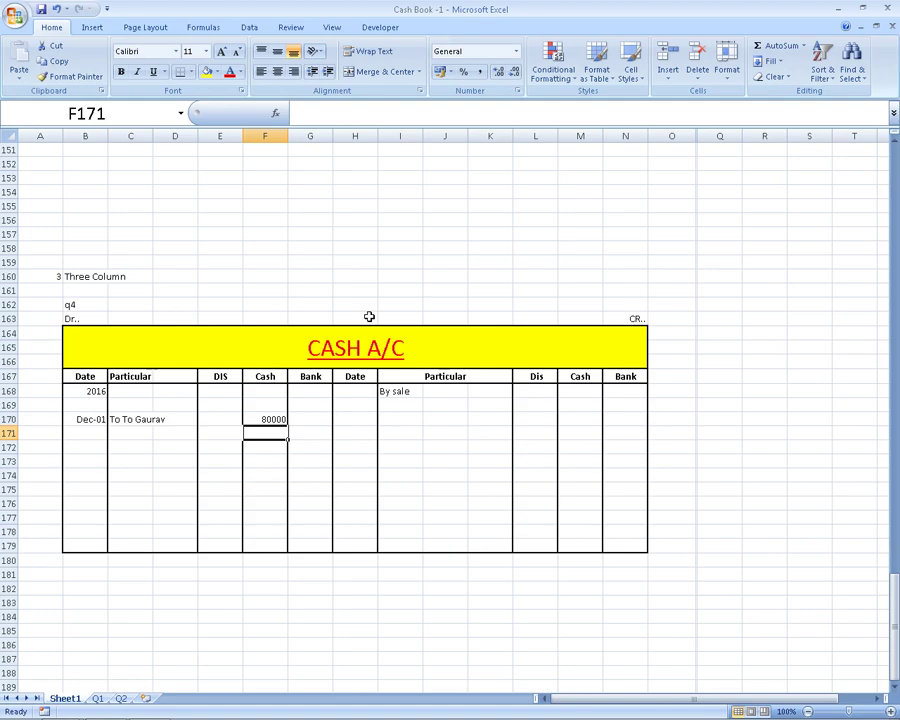
Step: In the PDF, mark the 50,000 amount beside 'Deposited in bank'
{"action": "key", "text": "alt+Tab"}
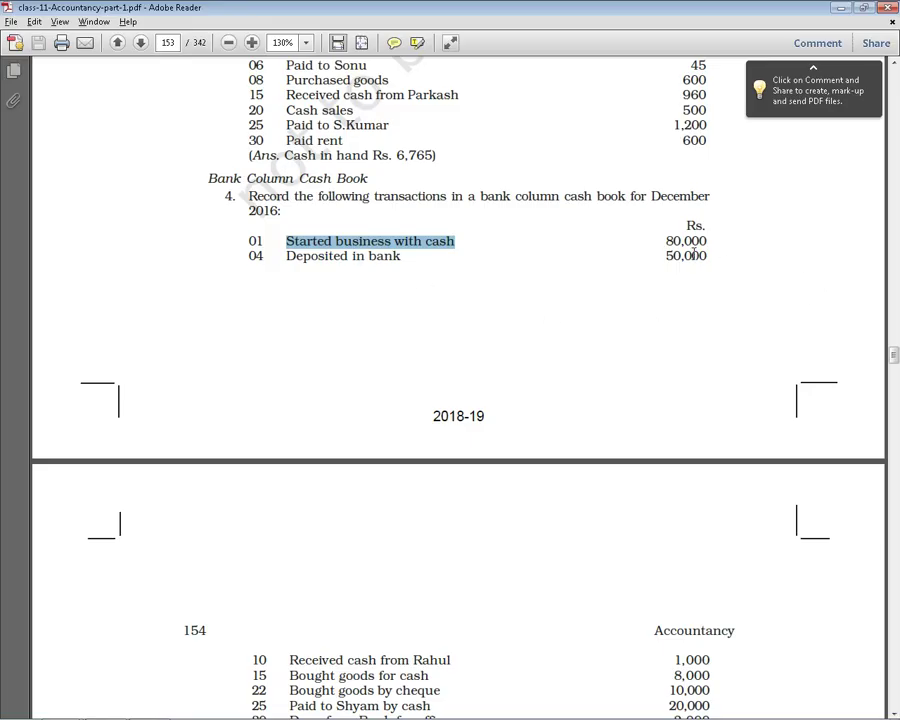
{"action": "key", "text": "alt+Tab"}
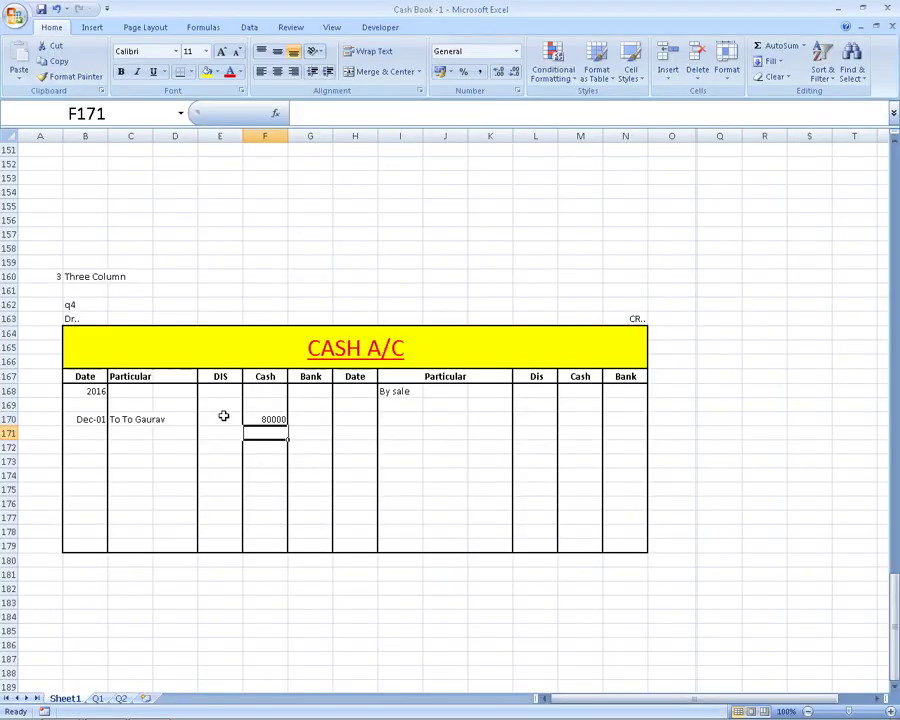
{"action": "key", "text": "alt+Tab"}
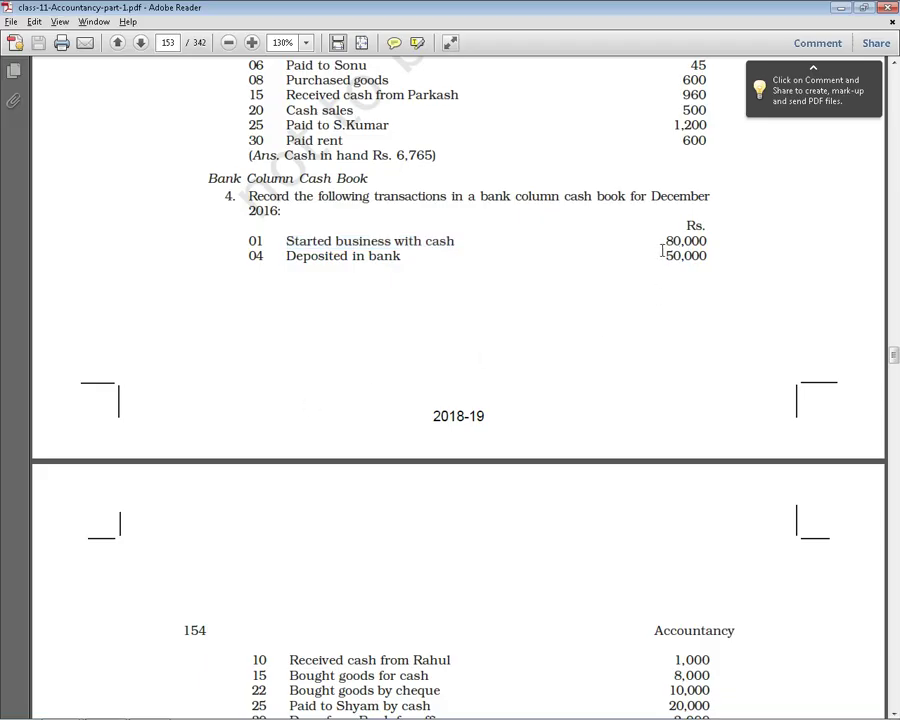
{"action": "left_click_drag", "start_coordinate": [664, 256], "coordinate": [687, 256]}
Step: Enter 'To Bank' on row 171 with 50000 in the Bank column
{"action": "key", "text": "alt+Tab"}
{"action": "left_click", "coordinate": [123, 420]}
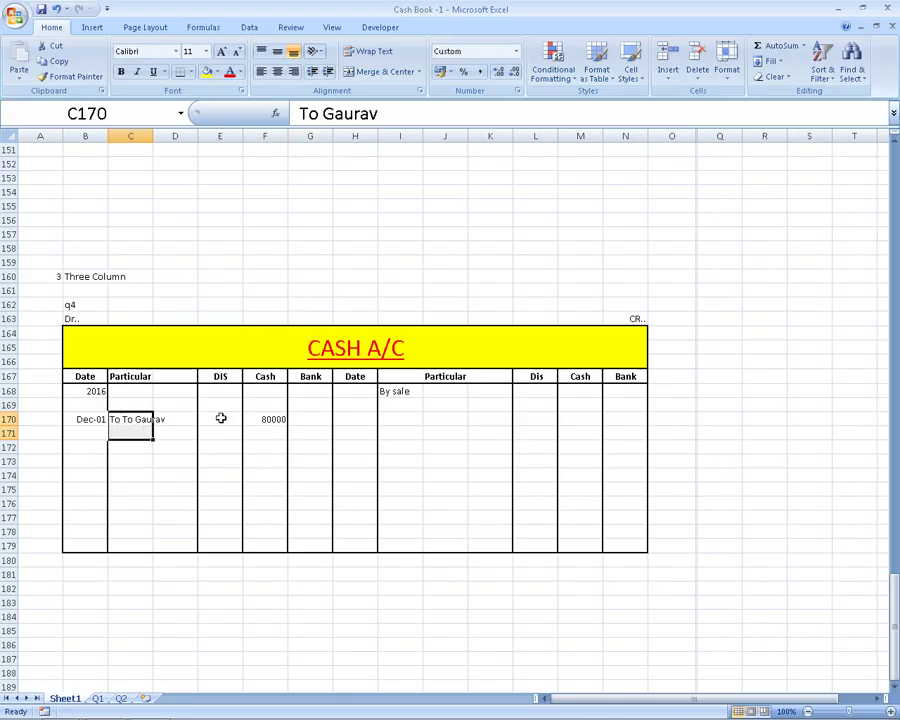
{"action": "key", "text": "Return"}
{"action": "type", "text": "T"}
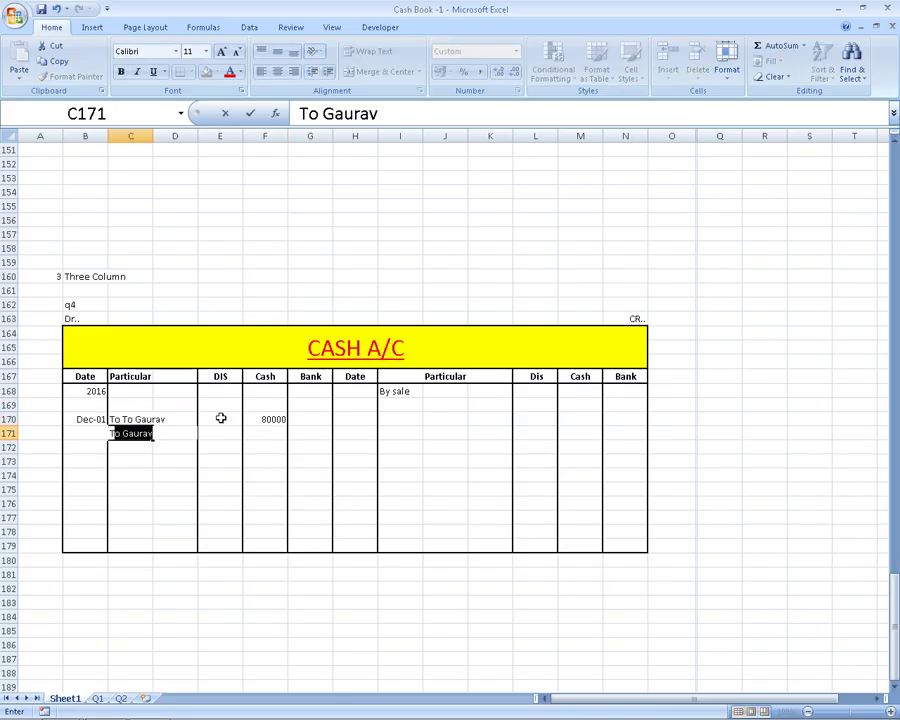
{"action": "type", "text": "o Ban"}
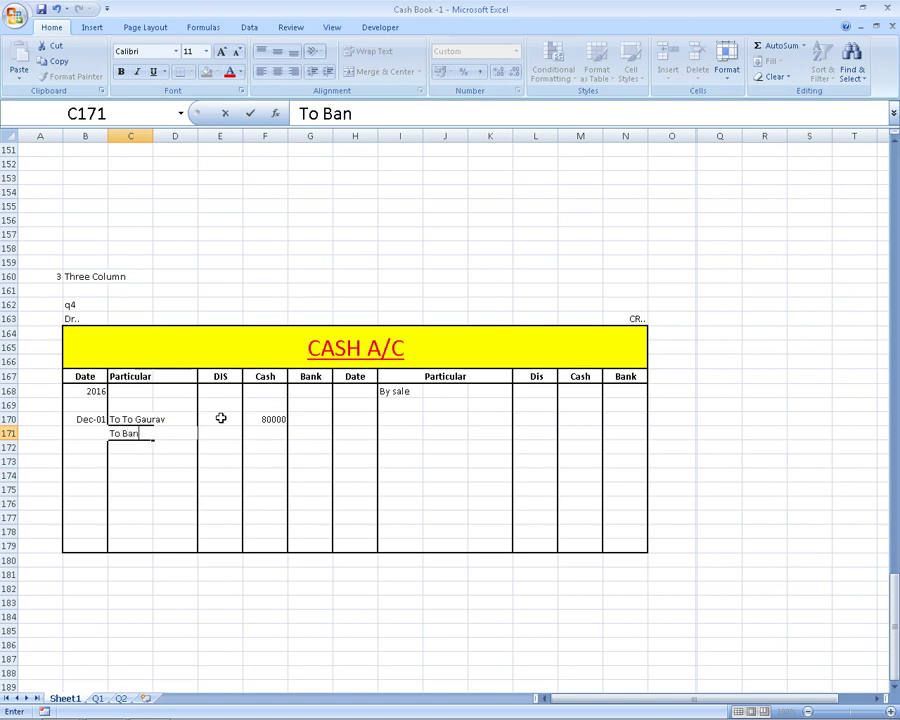
{"action": "type", "text": "k"}
{"action": "key", "text": "Return"}
{"action": "key", "text": "Up"}
{"action": "key", "text": "Right"}
{"action": "key", "text": "Right"}
{"action": "key", "text": "Right"}
{"action": "key", "text": "Right"}
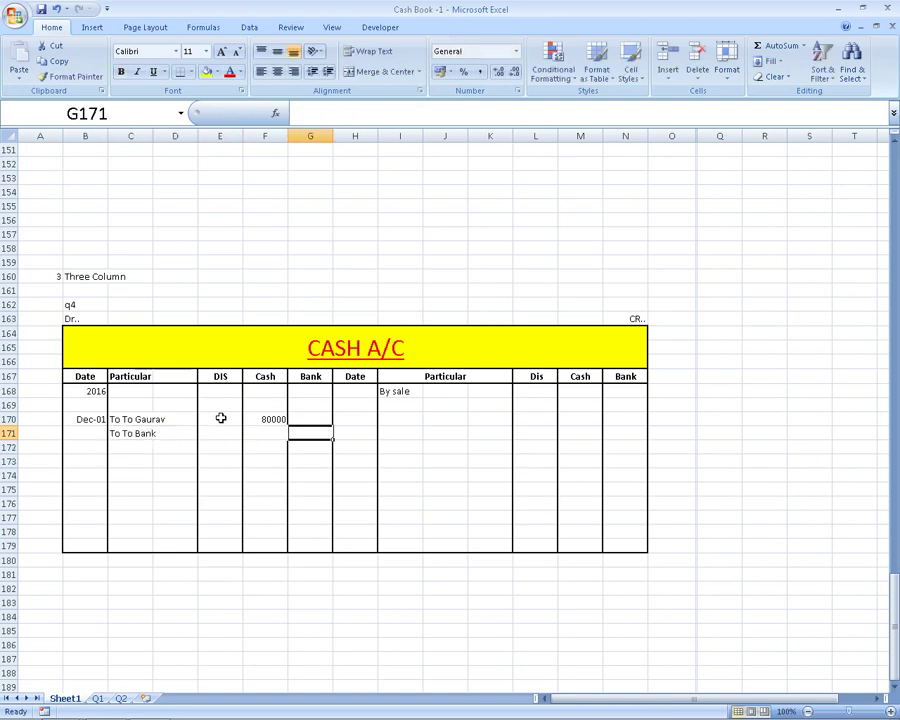
{"action": "type", "text": "50000"}
{"action": "key", "text": "Return"}
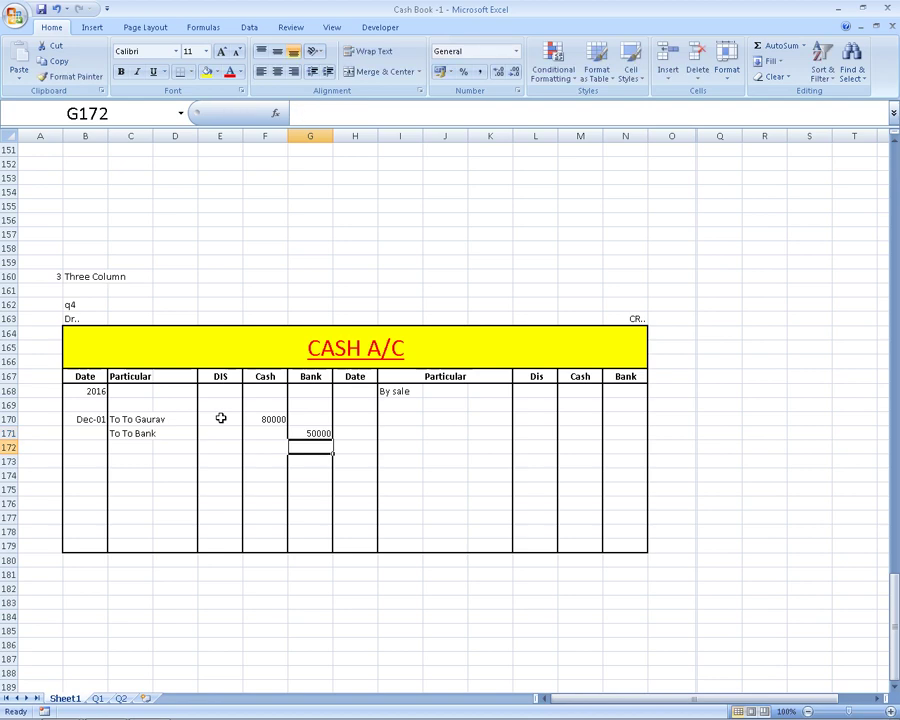
Step: Change the row-171 debit particular to 'To CASH'
{"action": "key", "text": "Left"}
{"action": "key", "text": "Left"}
{"action": "key", "text": "Left"}
{"action": "key", "text": "Up"}
{"action": "key", "text": "Left"}
{"action": "key", "text": "F2"}
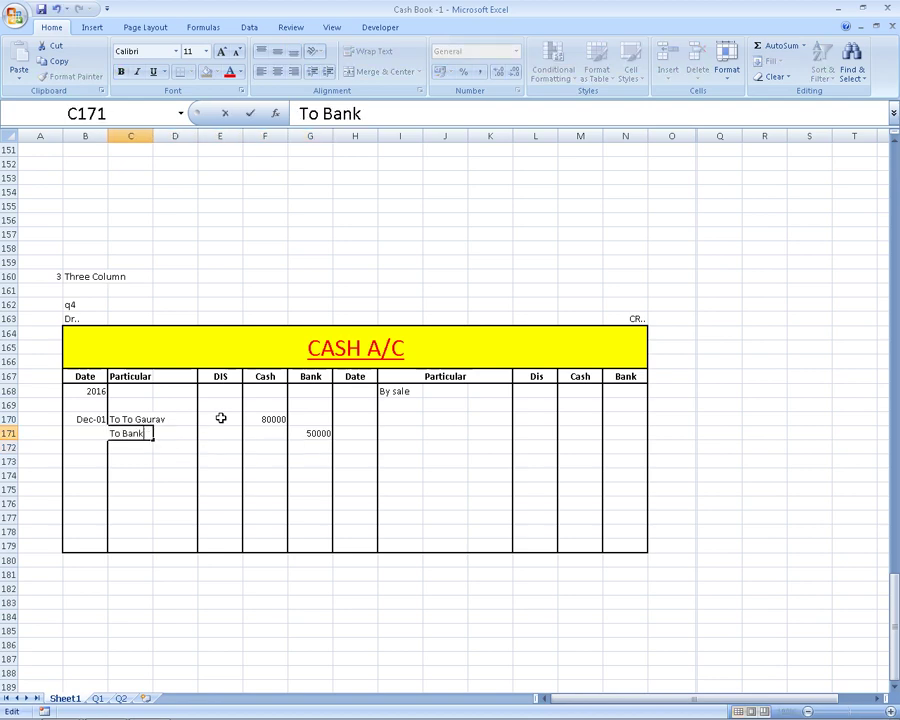
{"action": "key", "text": "BackSpace"}
{"action": "key", "text": "BackSpace"}
{"action": "key", "text": "BackSpace"}
{"action": "key", "text": "BackSpace"}
{"action": "key", "text": "BackSpace"}
{"action": "key", "text": "BackSpace"}
{"action": "key", "text": "BackSpace"}
{"action": "type", "text": "cas"}
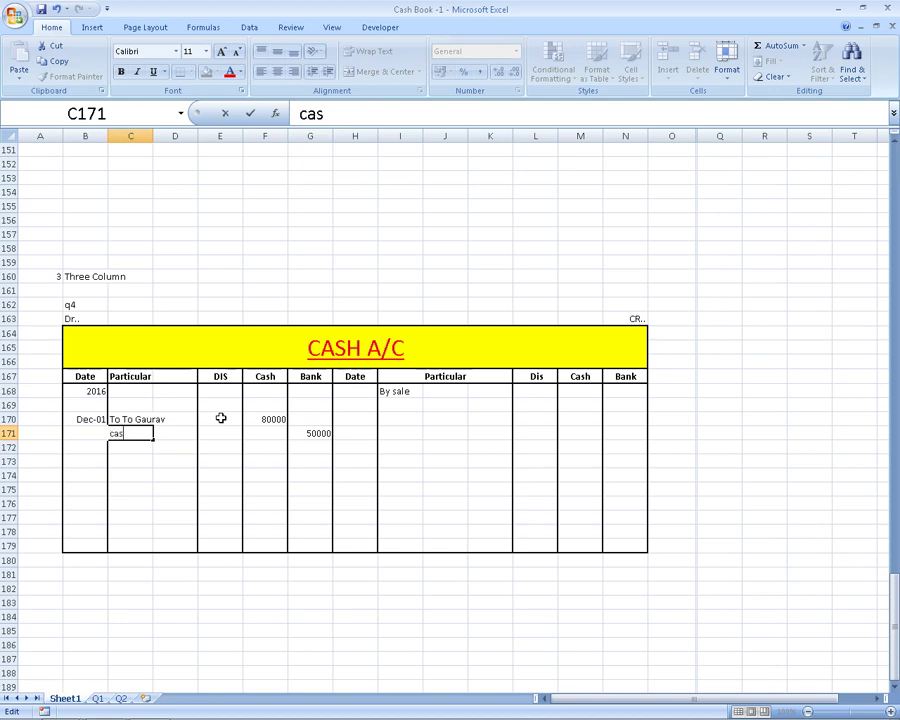
{"action": "key", "text": "BackSpace"}
{"action": "key", "text": "BackSpace"}
{"action": "key", "text": "BackSpace"}
{"action": "type", "text": "CASH"}
{"action": "key", "text": "Return"}
Step: Enter Bank' as the credit-side particular for the contra entry
{"action": "key", "text": "Down"}
{"action": "key", "text": "Right"}
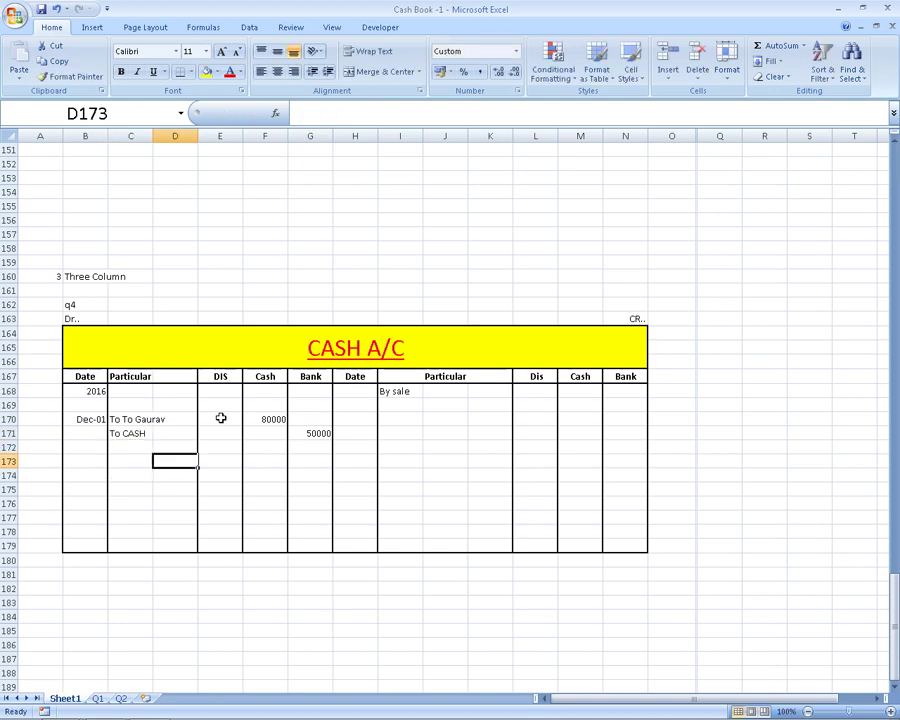
{"action": "key", "text": "Up"}
{"action": "key", "text": "Up"}
{"action": "key", "text": "Right"}
{"action": "key", "text": "Right"}
{"action": "key", "text": "Right"}
{"action": "key", "text": "Right"}
{"action": "key", "text": "Right"}
{"action": "key", "text": "Up"}
{"action": "key", "text": "Up"}
{"action": "key", "text": "Up"}
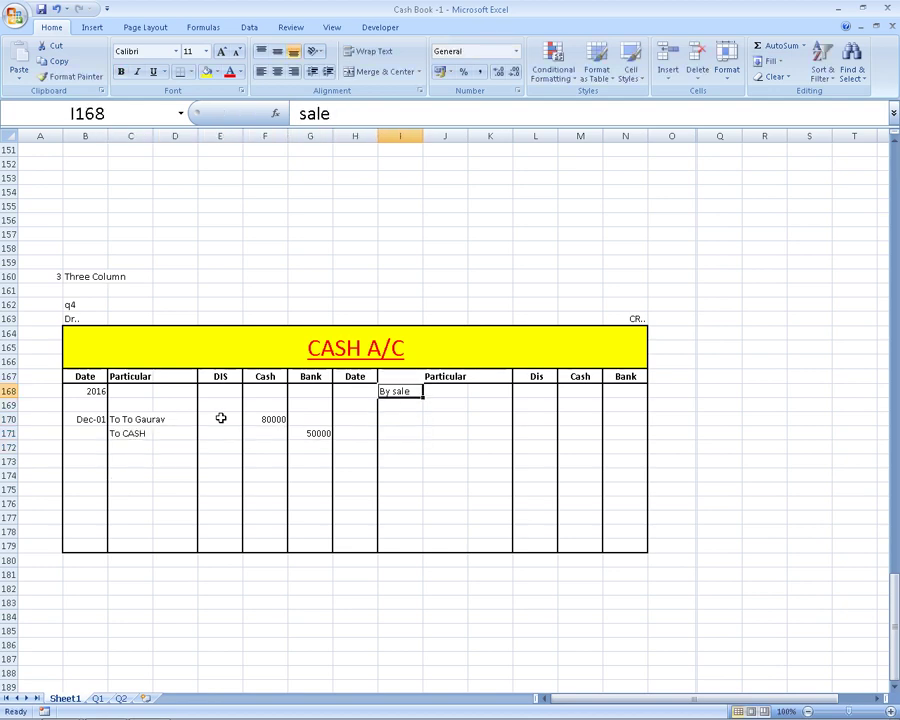
{"action": "type", "text": "By Ba"}
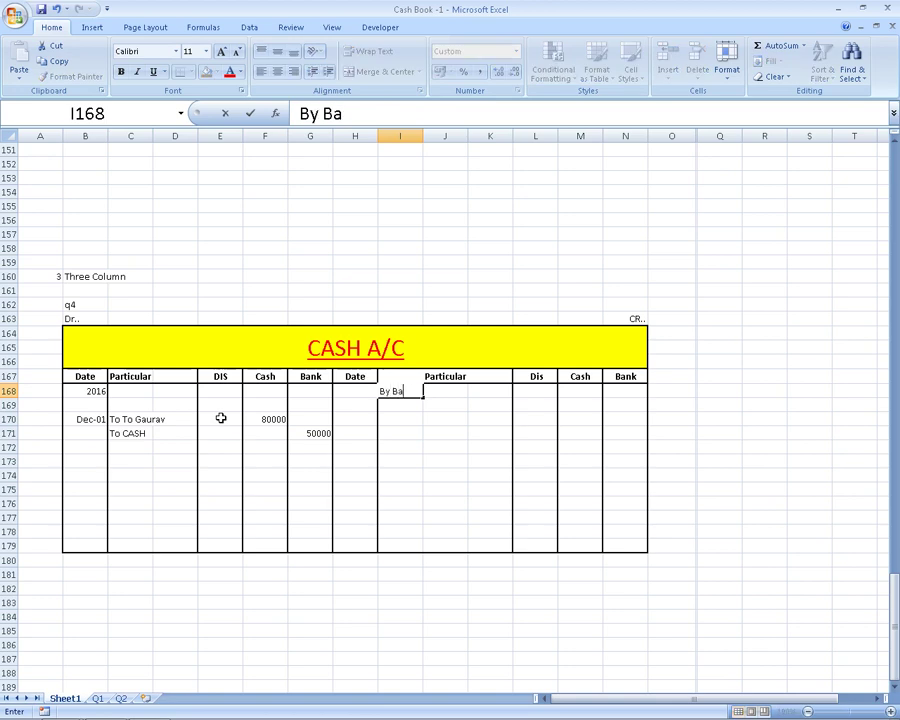
{"action": "type", "text": "nk"}
{"action": "key", "text": "ctrl+Return"}
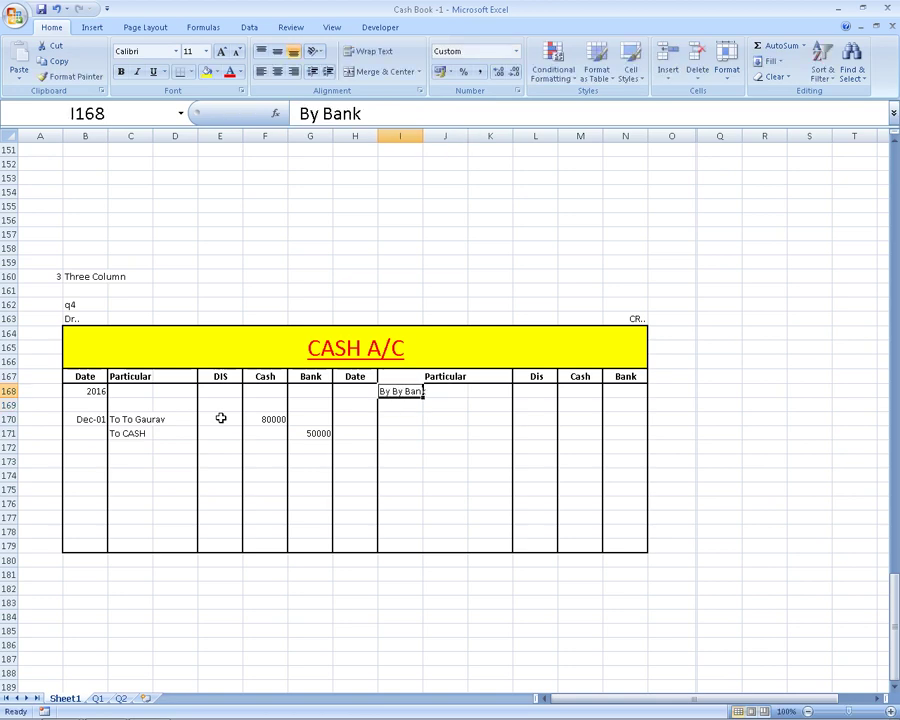
{"action": "type", "text": "ab"}
{"action": "key", "text": "BackSpace"}
{"action": "key", "text": "BackSpace"}
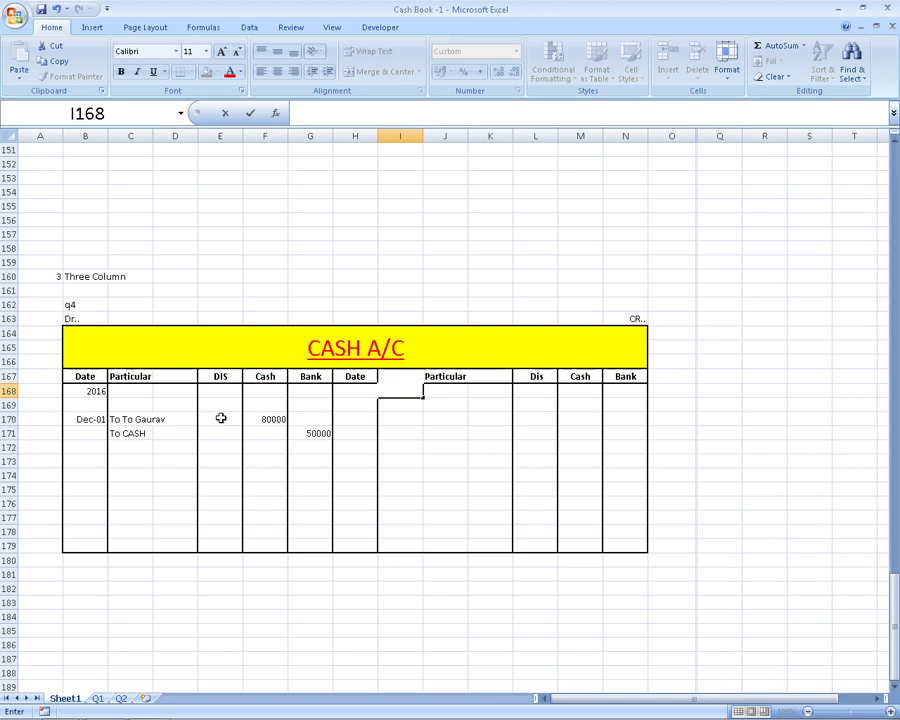
{"action": "type", "text": "V"}
{"action": "key", "text": "BackSpace"}
{"action": "type", "text": "b"}
{"action": "key", "text": "BackSpace"}
{"action": "type", "text": "BV"}
{"action": "key", "text": "BackSpace"}
{"action": "type", "text": "a"}
{"action": "type", "text": "nk'"}
{"action": "key", "text": "Return"}
Step: Record 50000 in the credit-side Cash column beside Bank'
{"action": "key", "text": "Up"}
{"action": "key", "text": "Right"}
{"action": "key", "text": "Right"}
{"action": "key", "text": "Right"}
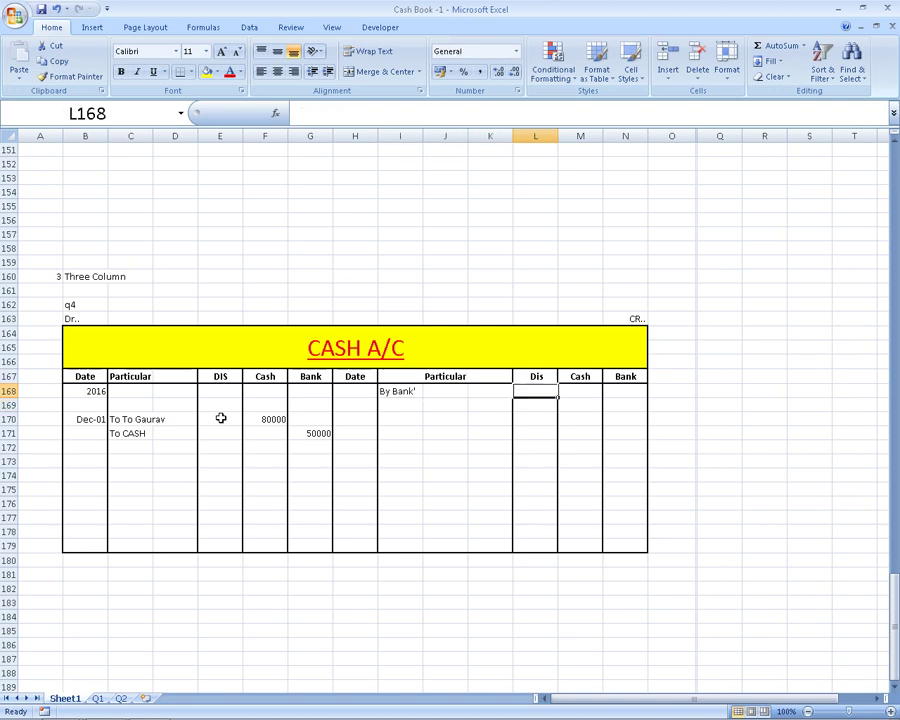
{"action": "key", "text": "Right"}
{"action": "type", "text": "50000"}
{"action": "key", "text": "Return"}
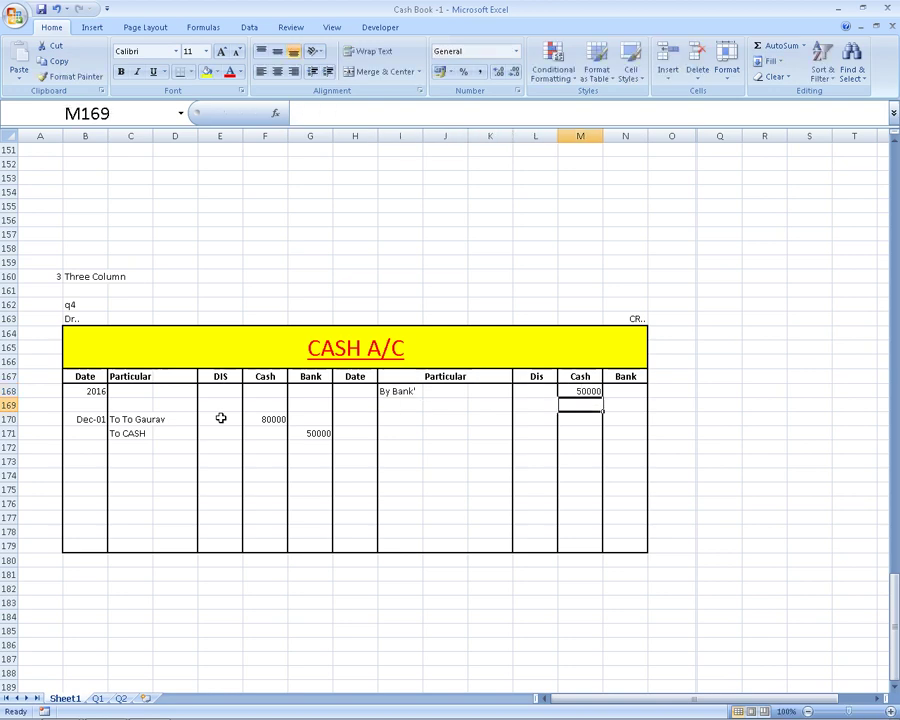
Step: Add a right-aligned C contra marker beside the To CASH entry
{"action": "left_click", "coordinate": [186, 420]}
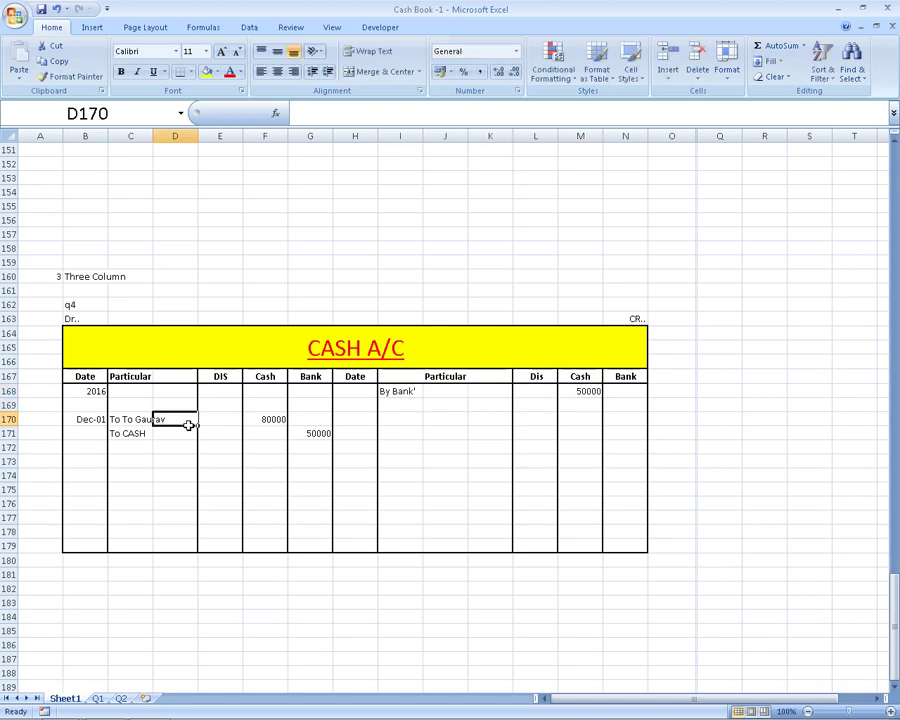
{"action": "key", "text": "Down"}
{"action": "type", "text": "c"}
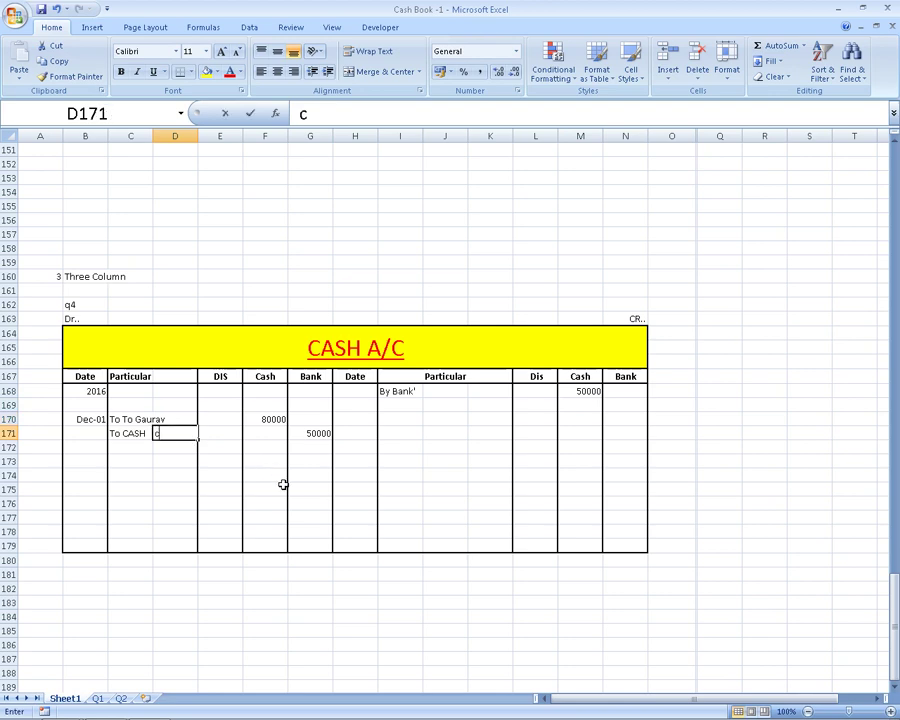
{"action": "key", "text": "BackSpace"}
{"action": "type", "text": "C"}
{"action": "left_click", "coordinate": [296, 73]}
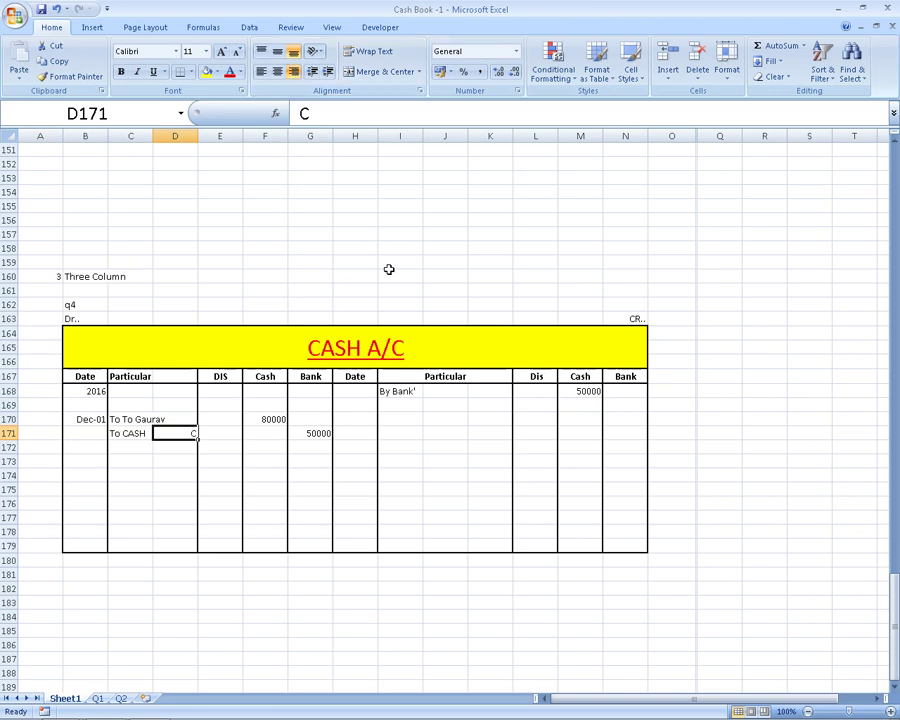
{"action": "left_click", "coordinate": [493, 464]}
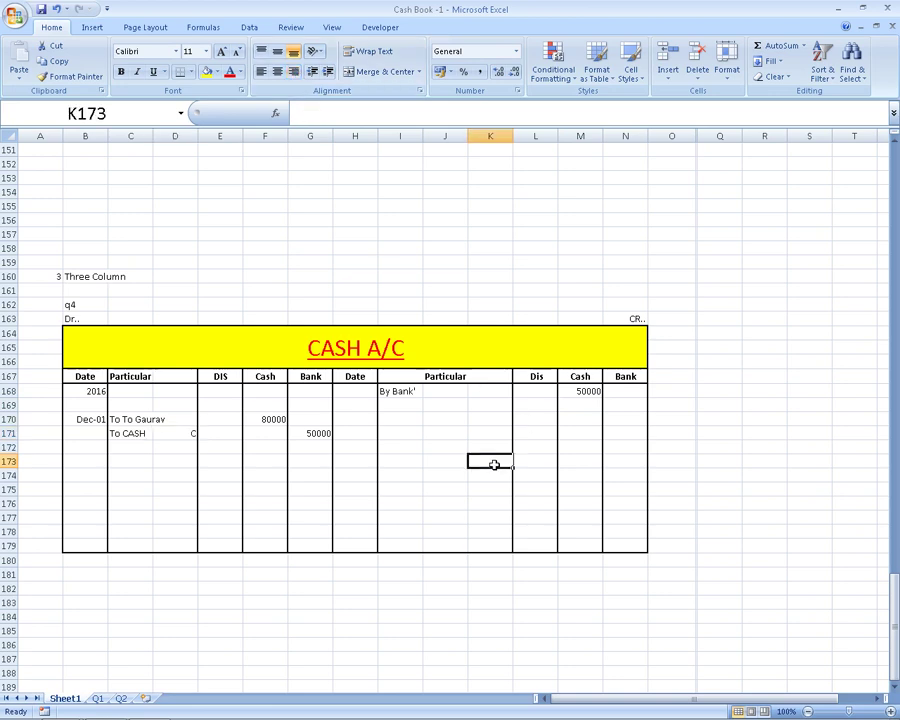
Step: Review the To CASH entry, its 50000 Bank amount and the Bank' entry
{"action": "left_click", "coordinate": [129, 420]}
{"action": "left_click", "coordinate": [133, 432]}
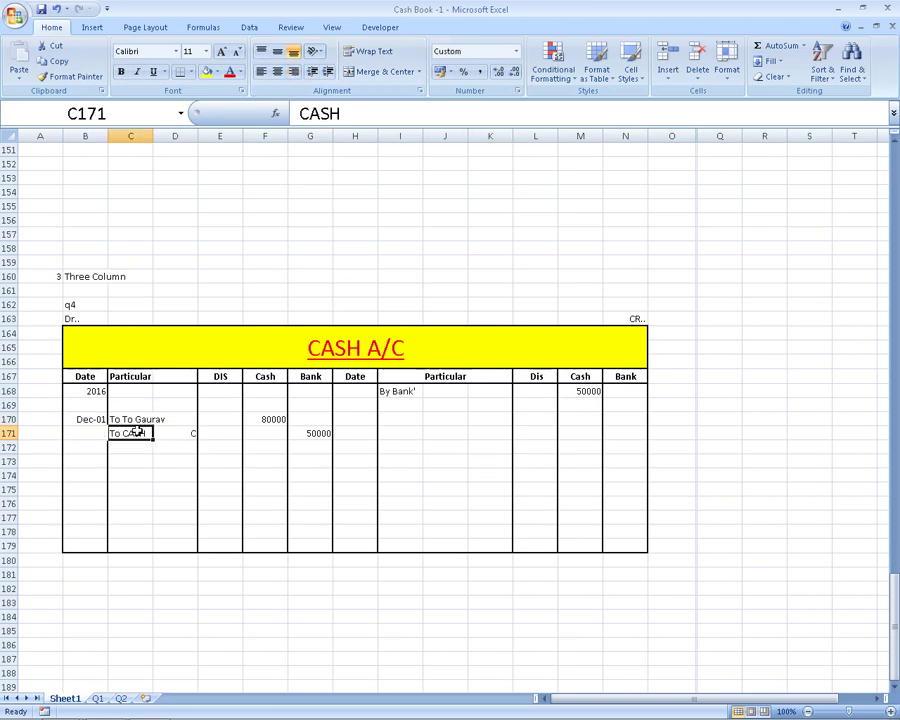
{"action": "left_click", "coordinate": [321, 380]}
{"action": "left_click_drag", "start_coordinate": [321, 380], "coordinate": [318, 433]}
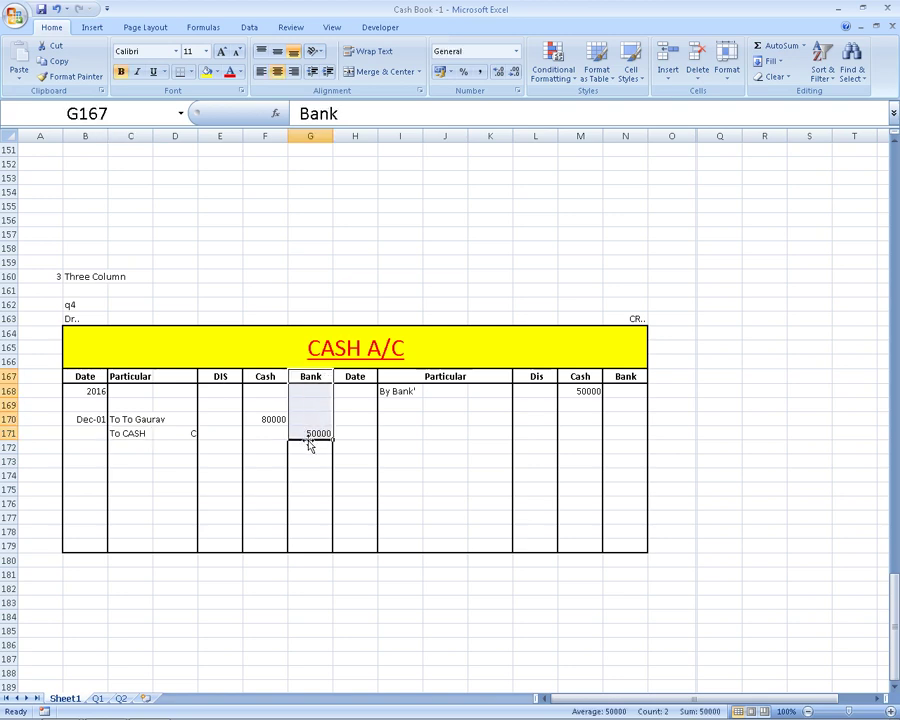
{"action": "left_click", "coordinate": [310, 433]}
{"action": "left_click", "coordinate": [130, 433]}
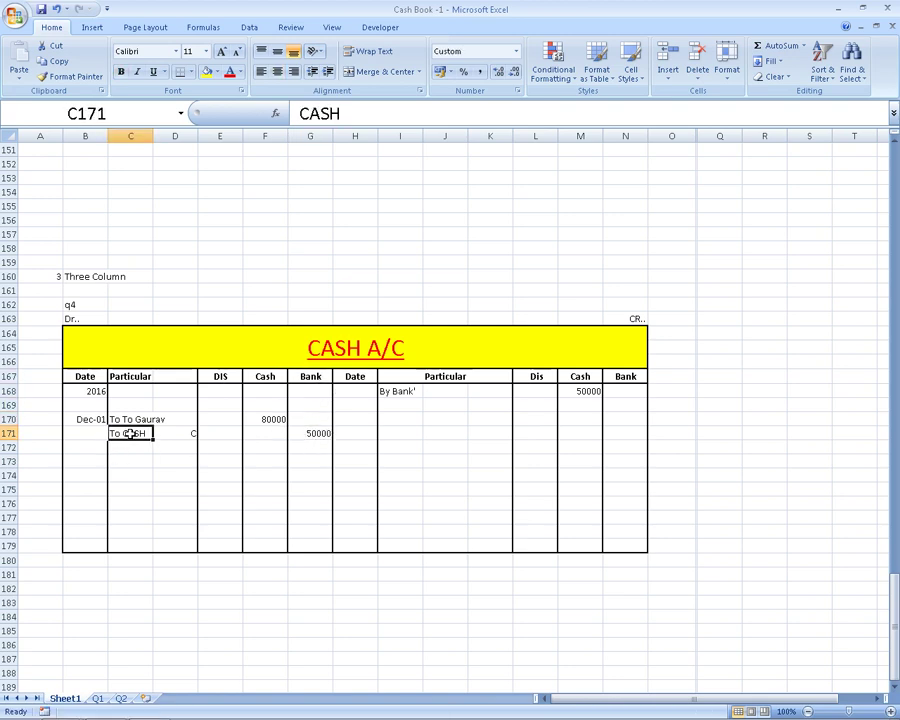
{"action": "left_click", "coordinate": [402, 393]}
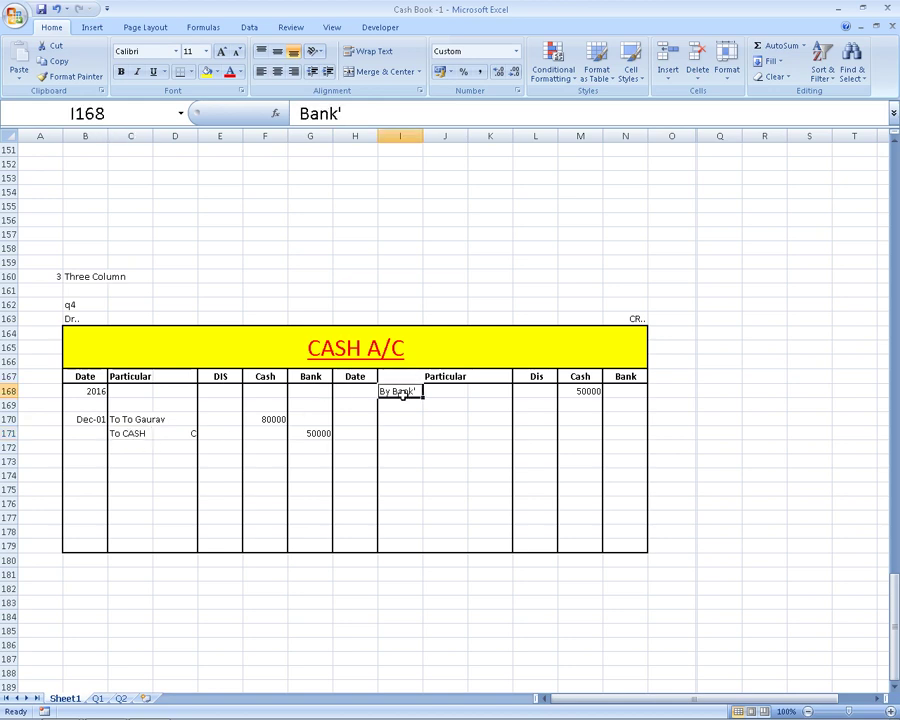
Step: Add a right-aligned C contra marker beside the Bank' entry
{"action": "left_click", "coordinate": [505, 393]}
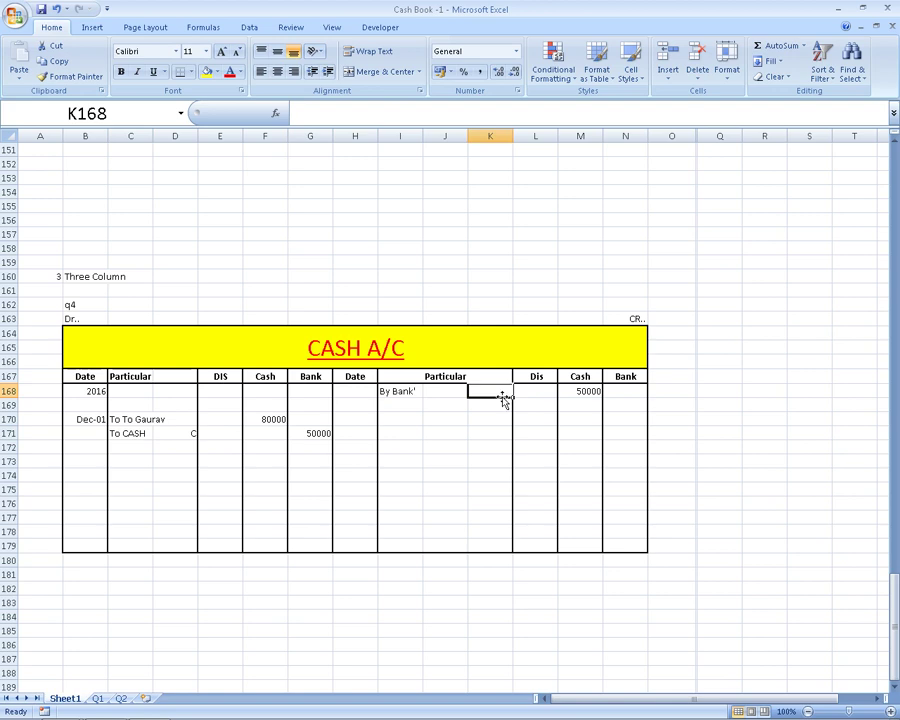
{"action": "type", "text": "C"}
{"action": "key", "text": "Return"}
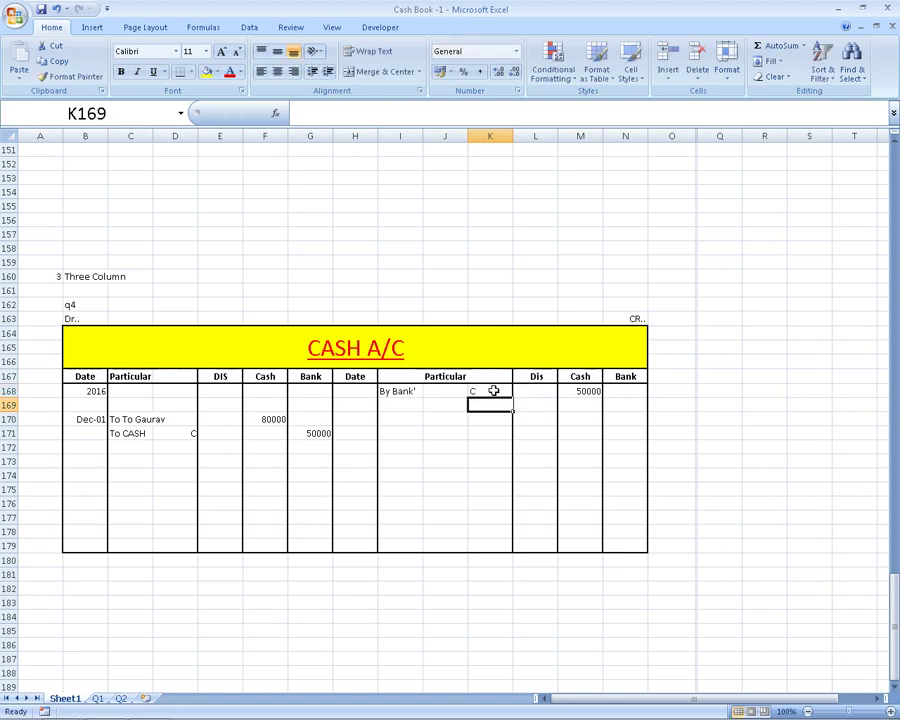
{"action": "left_click", "coordinate": [490, 391]}
{"action": "left_click", "coordinate": [293, 73]}
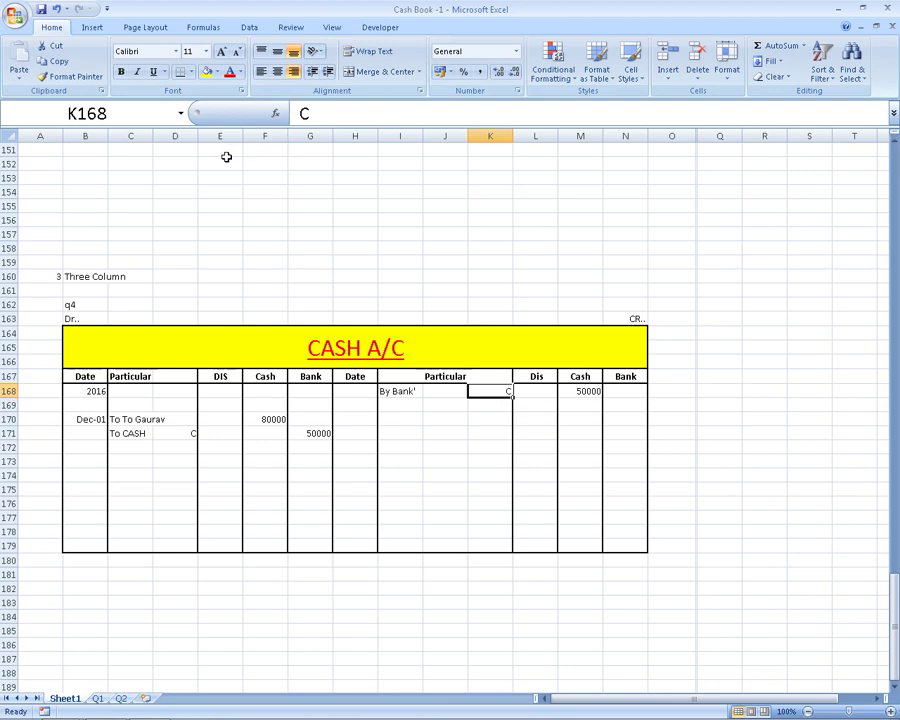
{"action": "key", "text": "alt+Tab"}
{"action": "scroll", "coordinate": [240, 190], "scroll_direction": "down", "scroll_amount": 3}
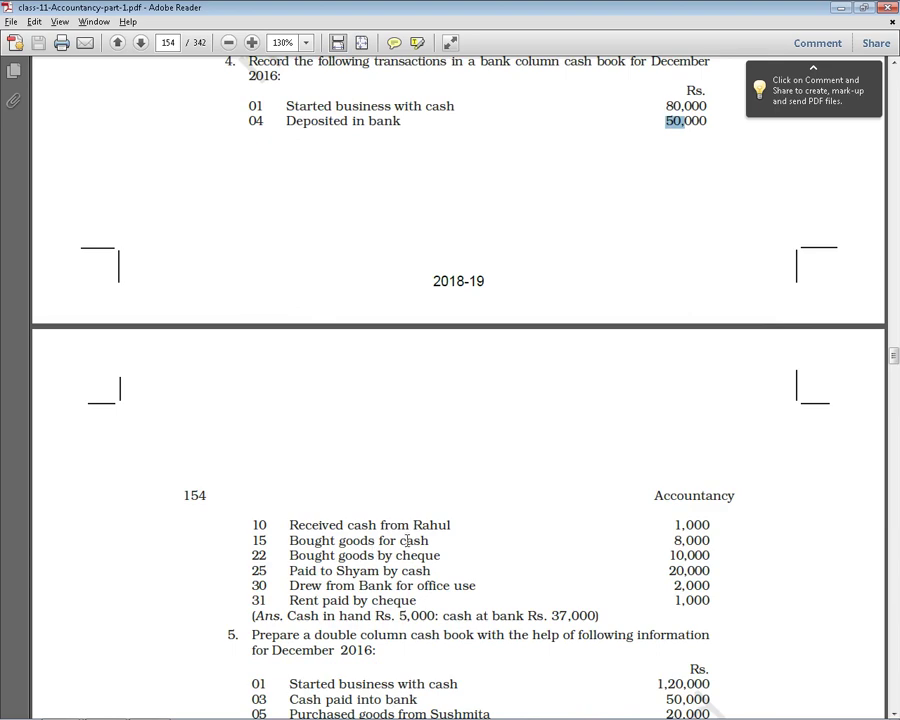
Step: Enter 'To Rahul' in the next empty debit Particulars cell
{"action": "key", "text": "alt+Tab"}
{"action": "left_click", "coordinate": [128, 447]}
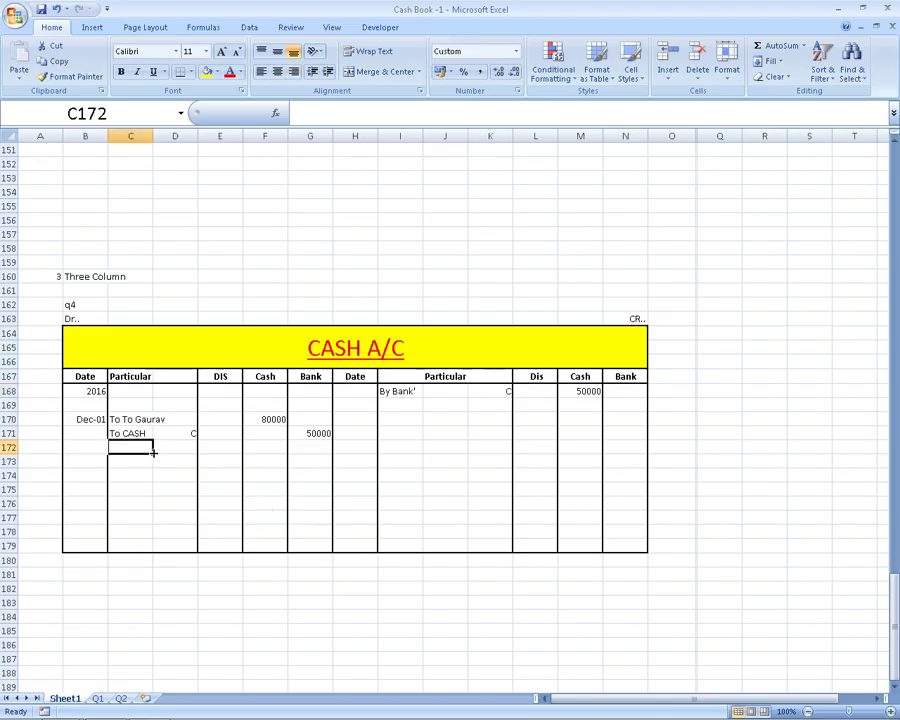
{"action": "type", "text": "to Gaurav"}
{"action": "key", "text": "BackSpace"}
{"action": "key", "text": "BackSpace"}
{"action": "type", "text": "T"}
{"action": "key", "text": "BackSpace"}
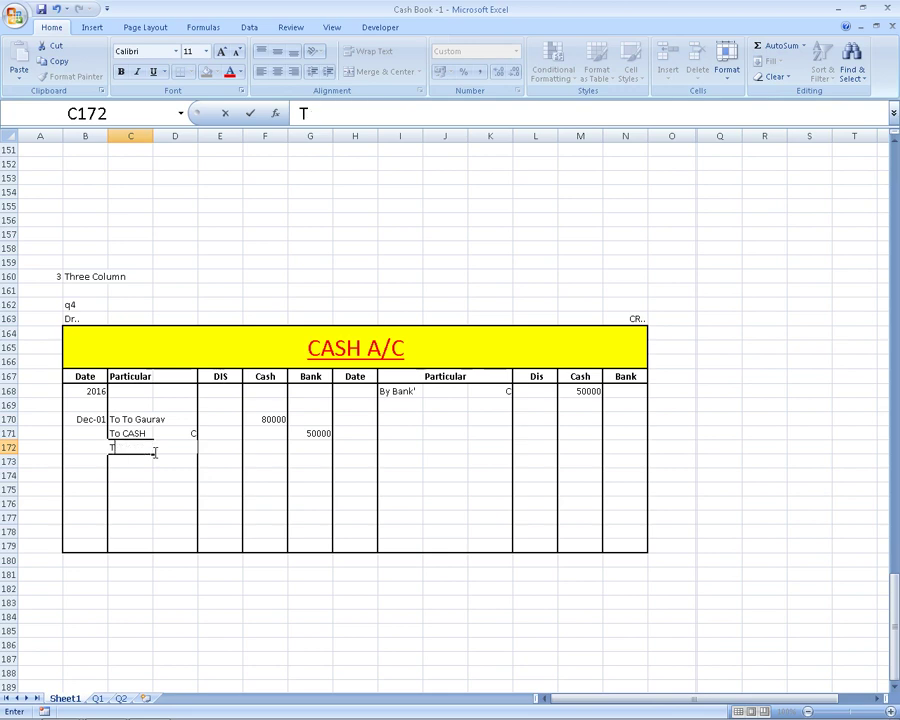
{"action": "key", "text": "BackSpace"}
{"action": "type", "text": "r"}
{"action": "key", "text": "BackSpace"}
{"action": "type", "text": "Rah"}
{"action": "type", "text": "uk"}
{"action": "key", "text": "BackSpace"}
{"action": "type", "text": "l"}
{"action": "key", "text": "ctrl+Return"}
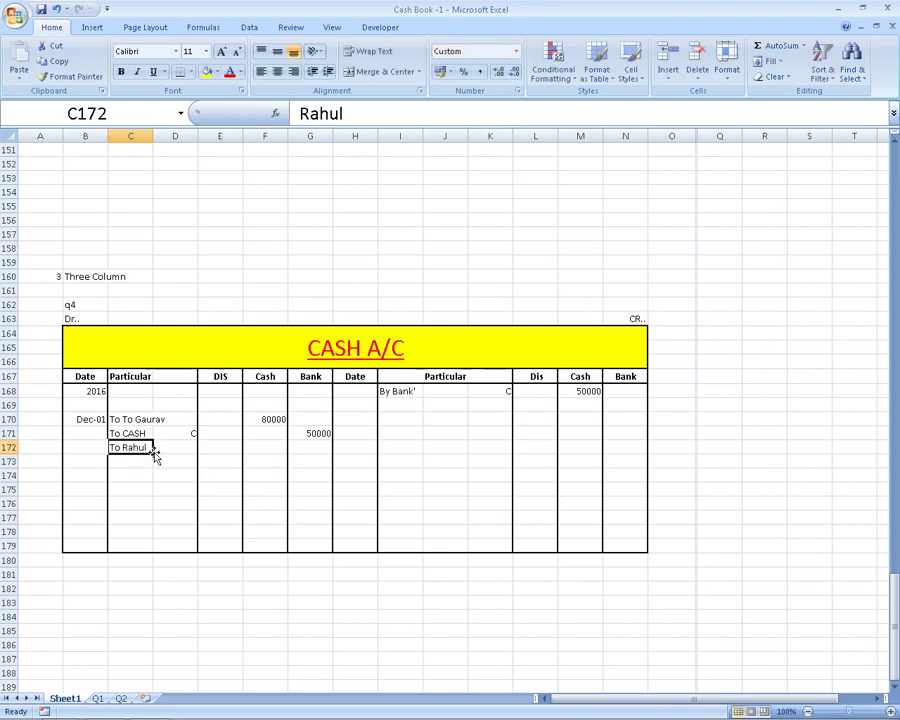
{"action": "key", "text": "Right"}
{"action": "key", "text": "Right"}
Step: Check the textbook and enter 1000 in the Cash column for Rahul's receipt
{"action": "key", "text": "alt+Tab"}
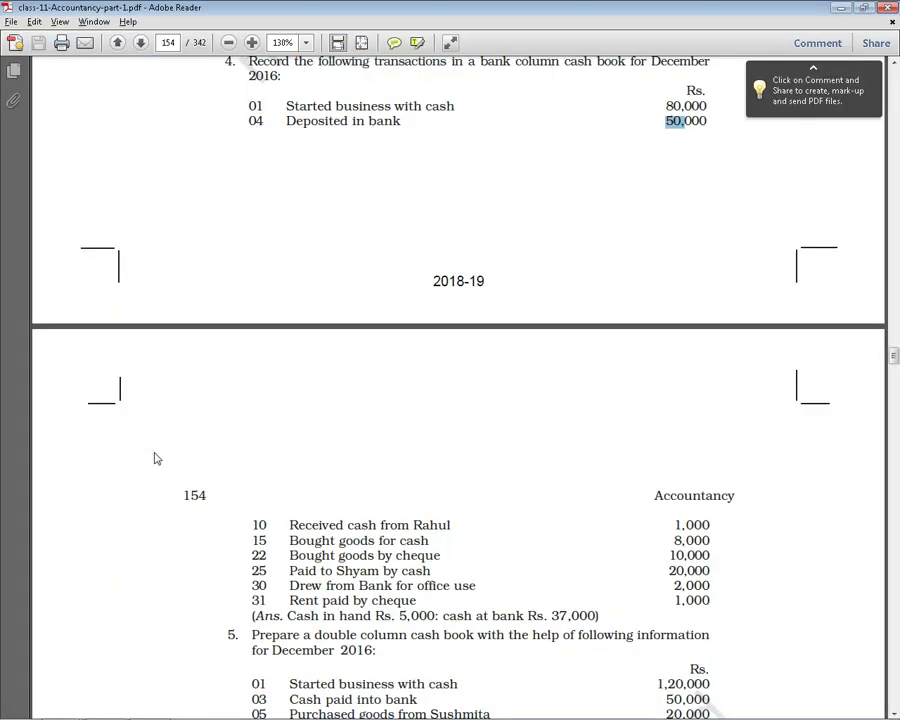
{"action": "key", "text": "alt+Tab"}
{"action": "type", "text": "10000"}
{"action": "key", "text": "Return"}
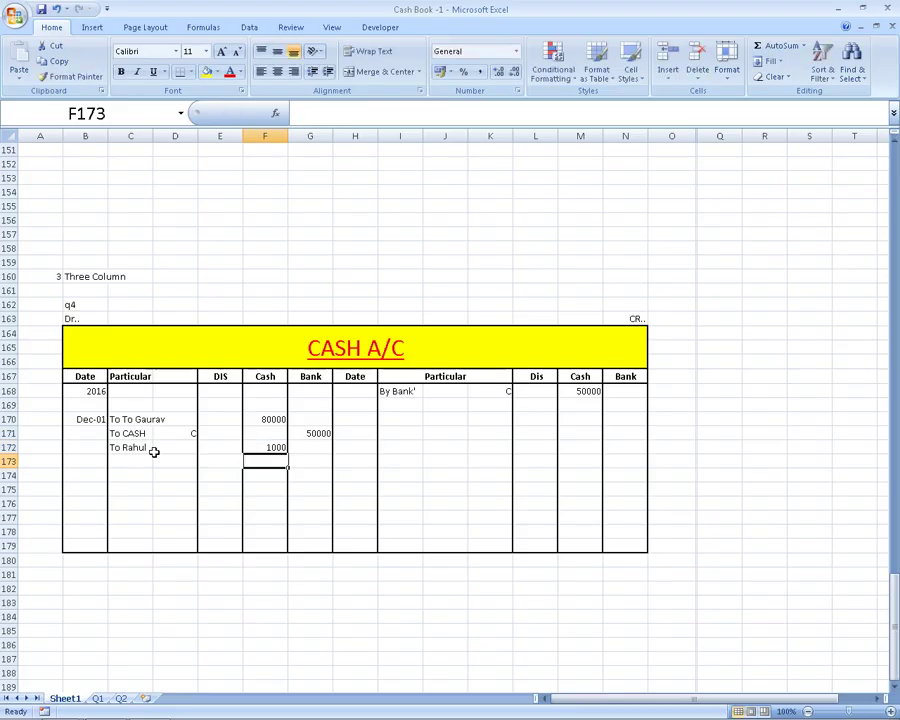
Step: Add the credit-side particular 'By Purchases' in the CASH A/C
{"action": "key", "text": "alt+Tab"}
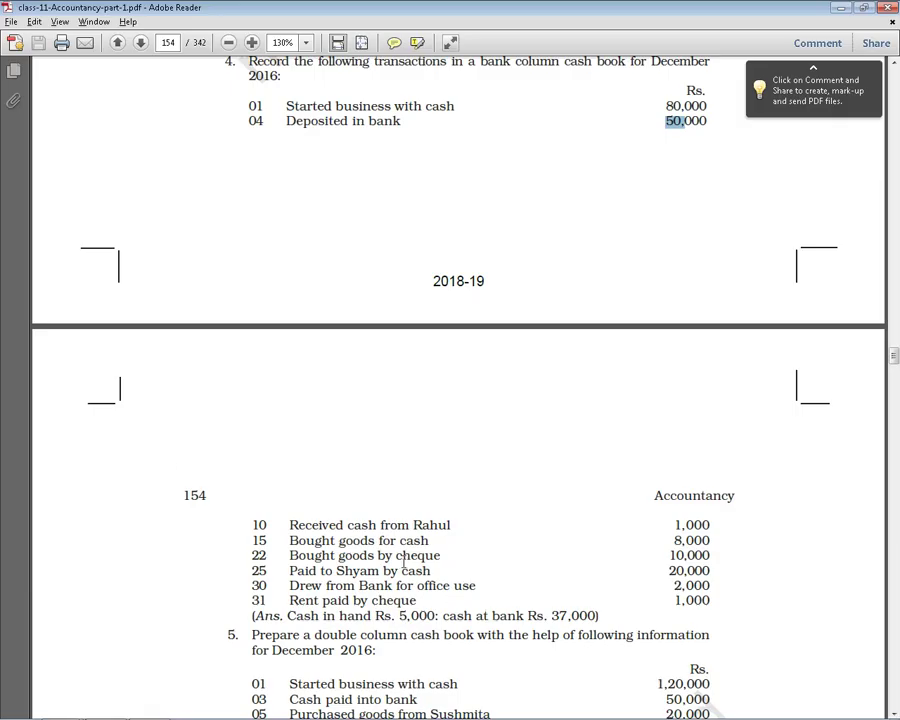
{"action": "key", "text": "alt+Tab"}
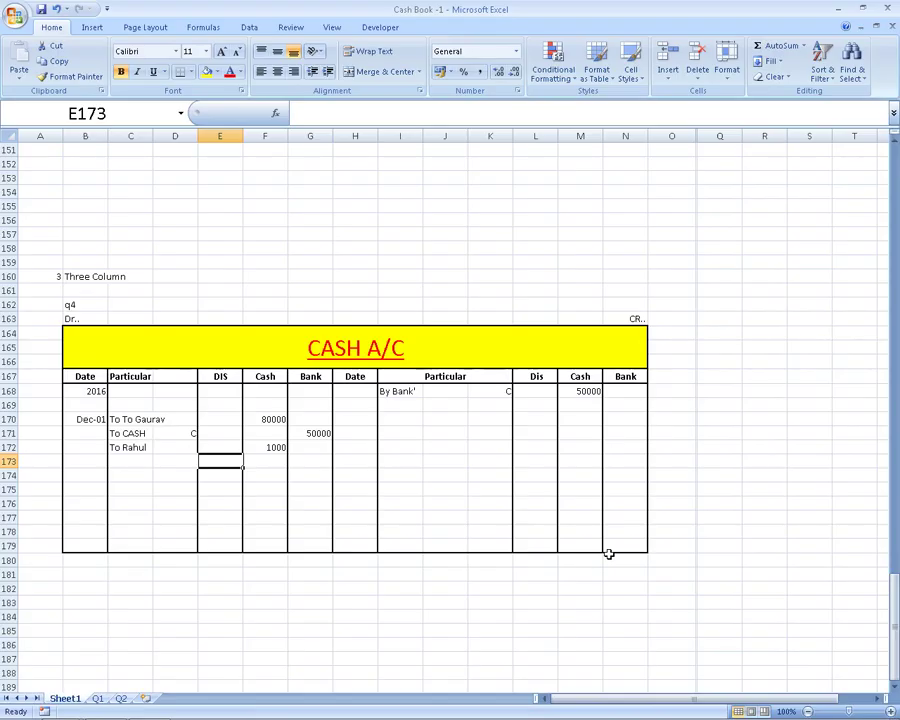
{"action": "key", "text": "Up"}
{"action": "key", "text": "Up"}
{"action": "key", "text": "Right"}
{"action": "key", "text": "Right"}
{"action": "key", "text": "Right"}
{"action": "key", "text": "Up"}
{"action": "key", "text": "Up"}
{"action": "key", "text": "Right"}
{"action": "type", "text": "By"}
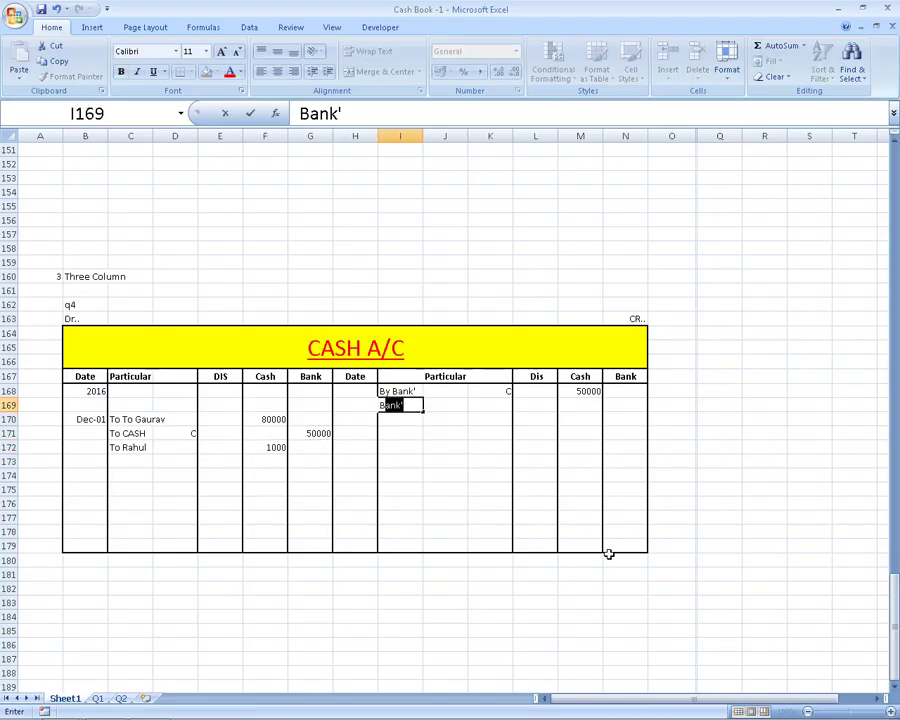
{"action": "key", "text": "BackSpace"}
{"action": "key", "text": "BackSpace"}
{"action": "type", "text": "Pu"}
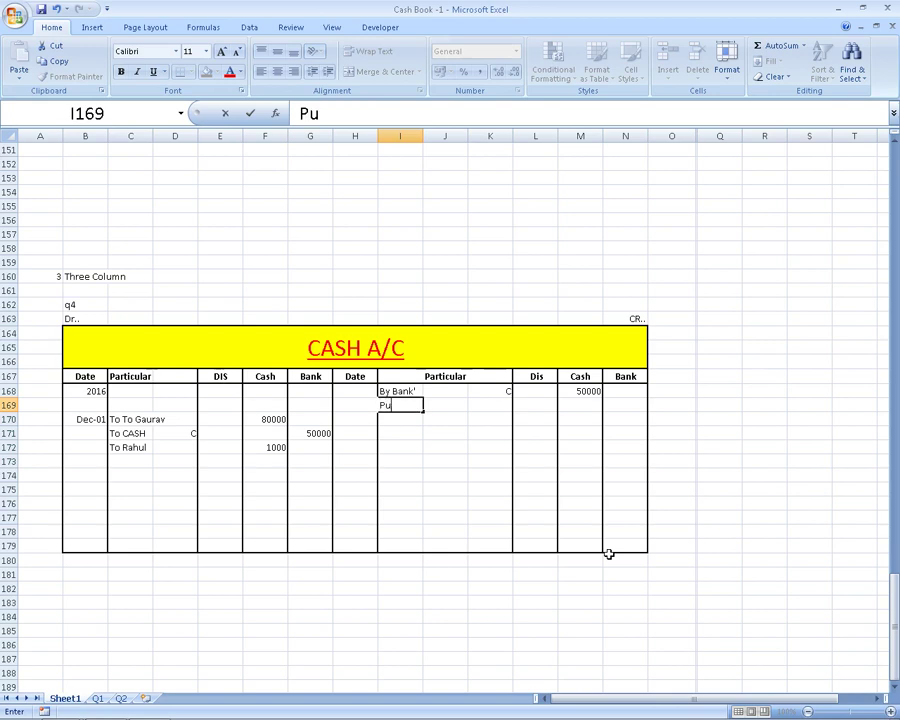
{"action": "type", "text": "rchases"}
{"action": "key", "text": "Return"}
{"action": "key", "text": "Up"}
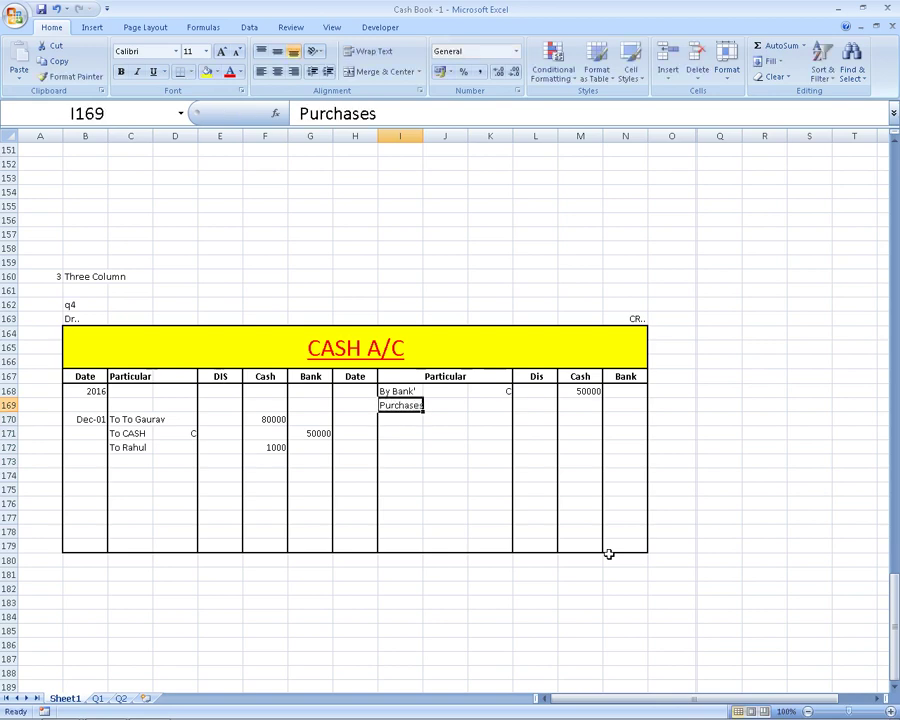
{"action": "type", "text": "By Purchas"}
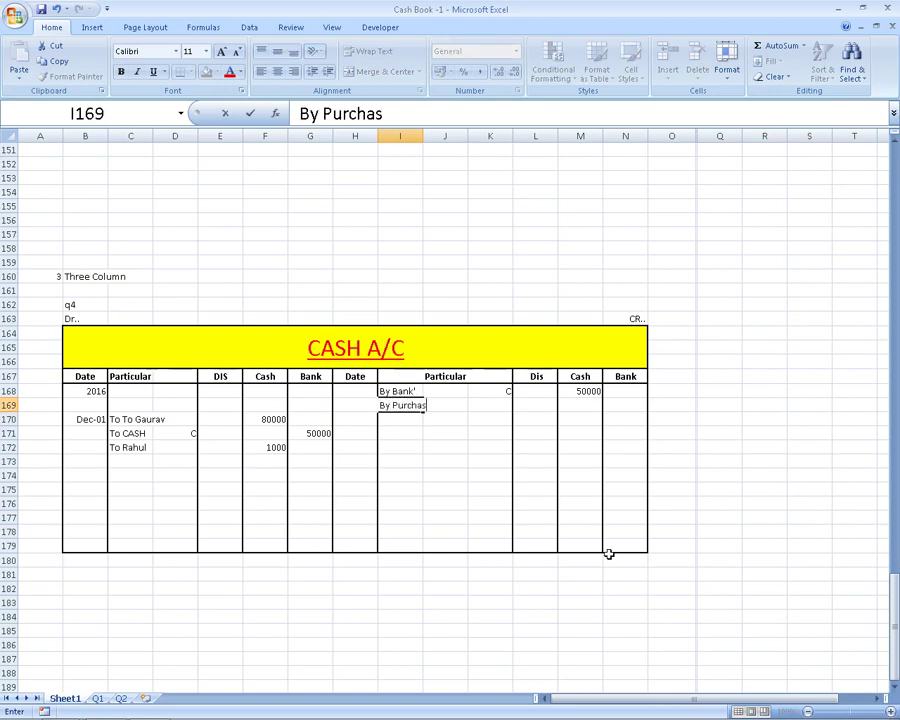
{"action": "type", "text": "es"}
{"action": "key", "text": "Return"}
Step: Enter the purchase amount in the credit Cash column, correcting it to 8000
{"action": "key", "text": "Up"}
{"action": "key", "text": "Right"}
{"action": "key", "text": "Right"}
{"action": "key", "text": "Right"}
{"action": "key", "text": "Right"}
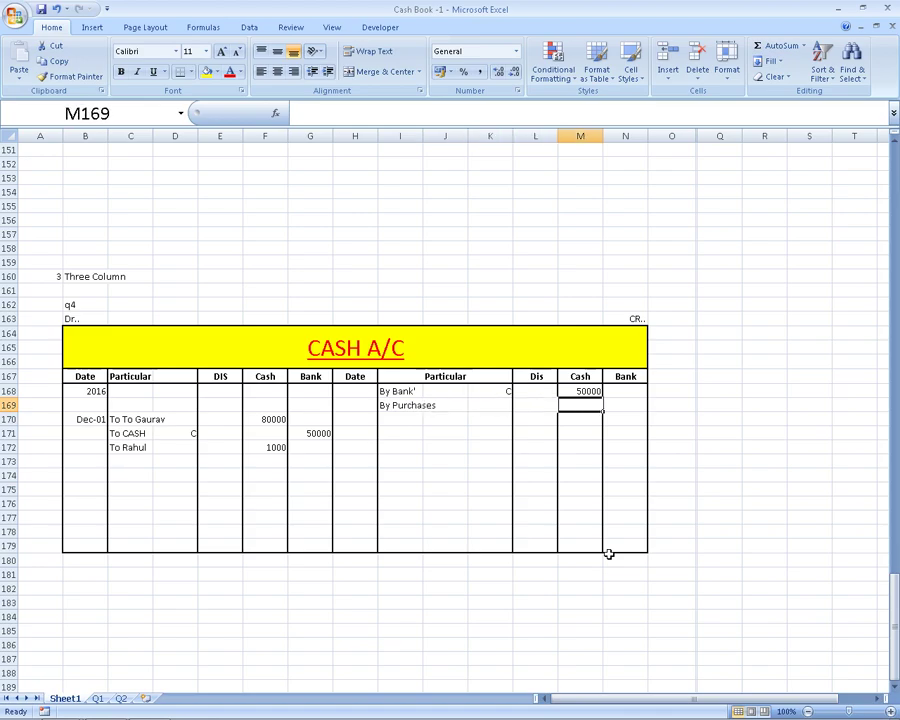
{"action": "key", "text": "alt+Tab"}
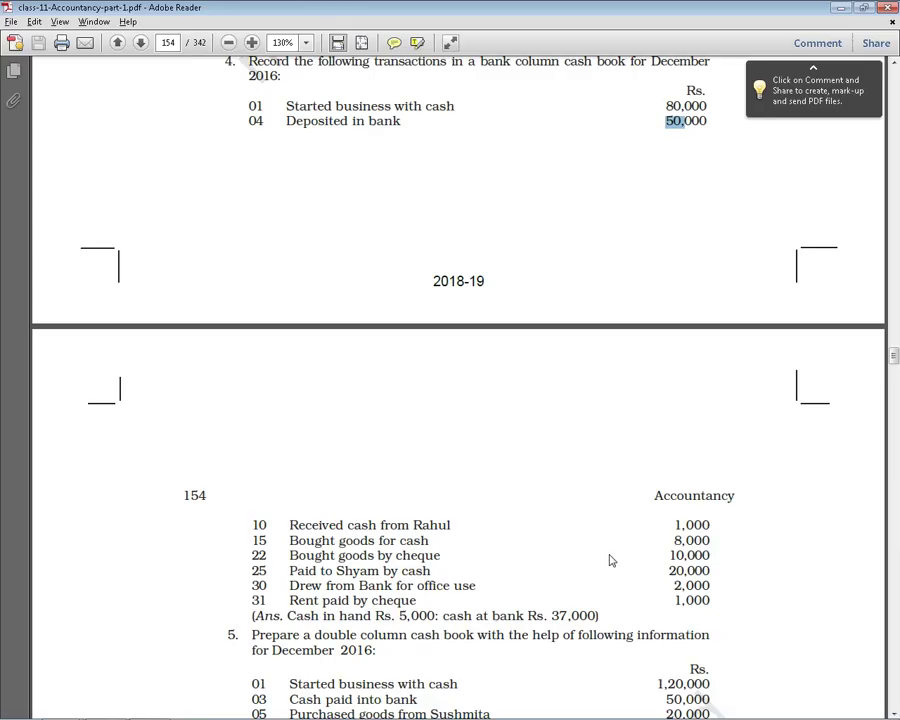
{"action": "key", "text": "alt+Tab"}
{"action": "type", "text": "8000"}
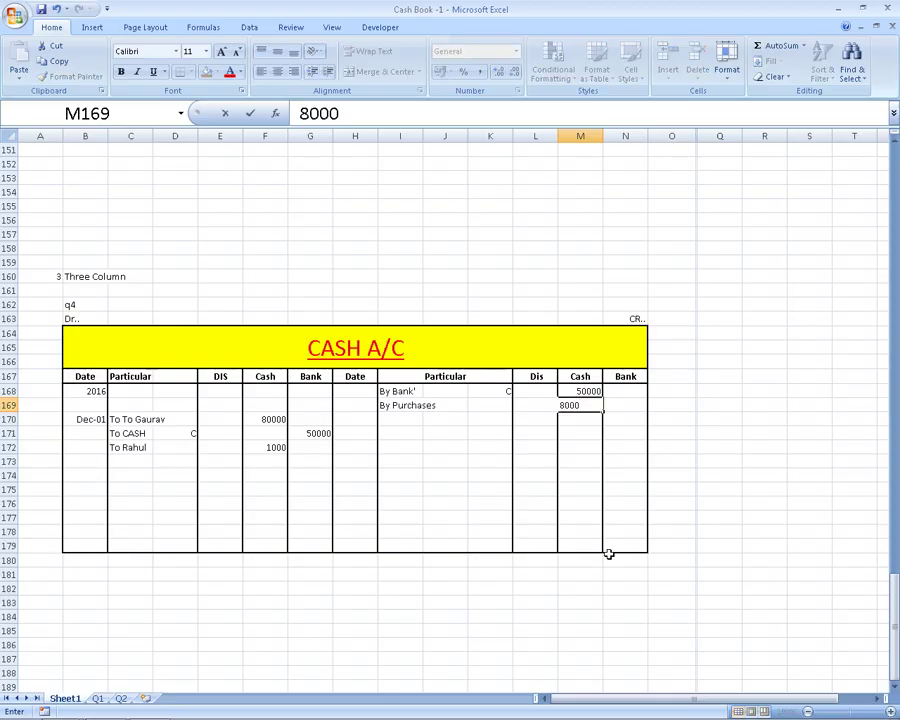
{"action": "type", "text": "0"}
{"action": "key", "text": "Return"}
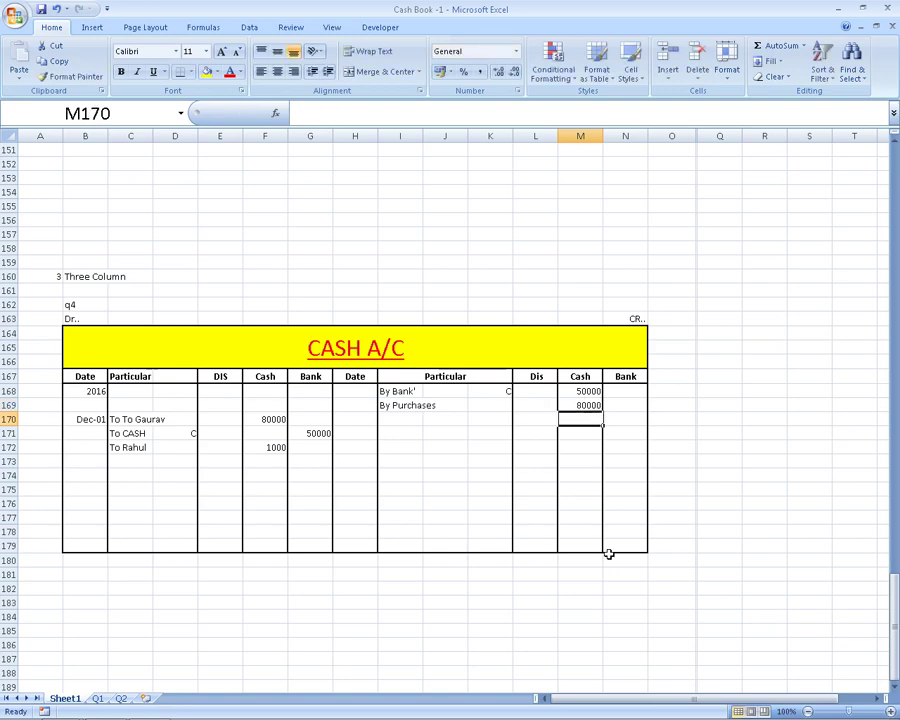
{"action": "key", "text": "Up"}
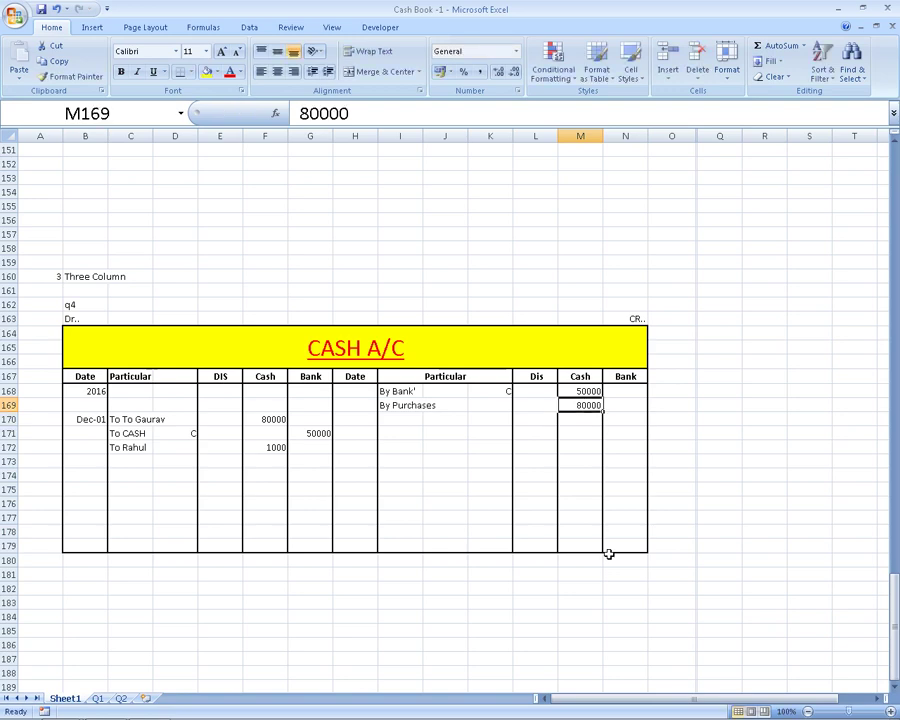
{"action": "key", "text": "ctrl+z"}
{"action": "key", "text": "alt+Tab"}
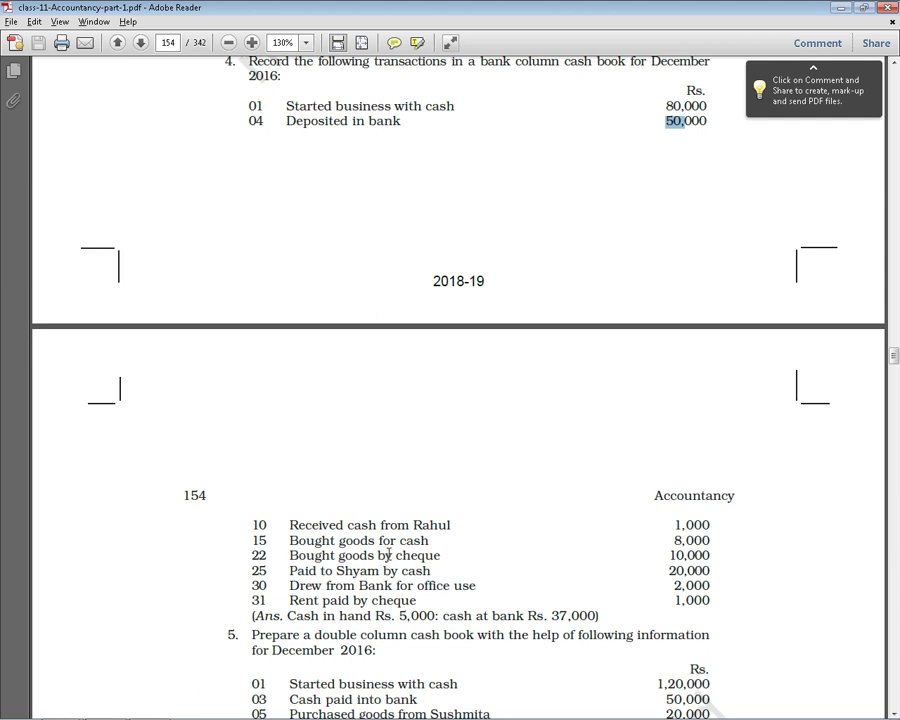
Step: Highlight 'by cheque' in transaction 22, then the cheque received line in question 5
{"action": "left_click_drag", "start_coordinate": [379, 555], "coordinate": [440, 555]}
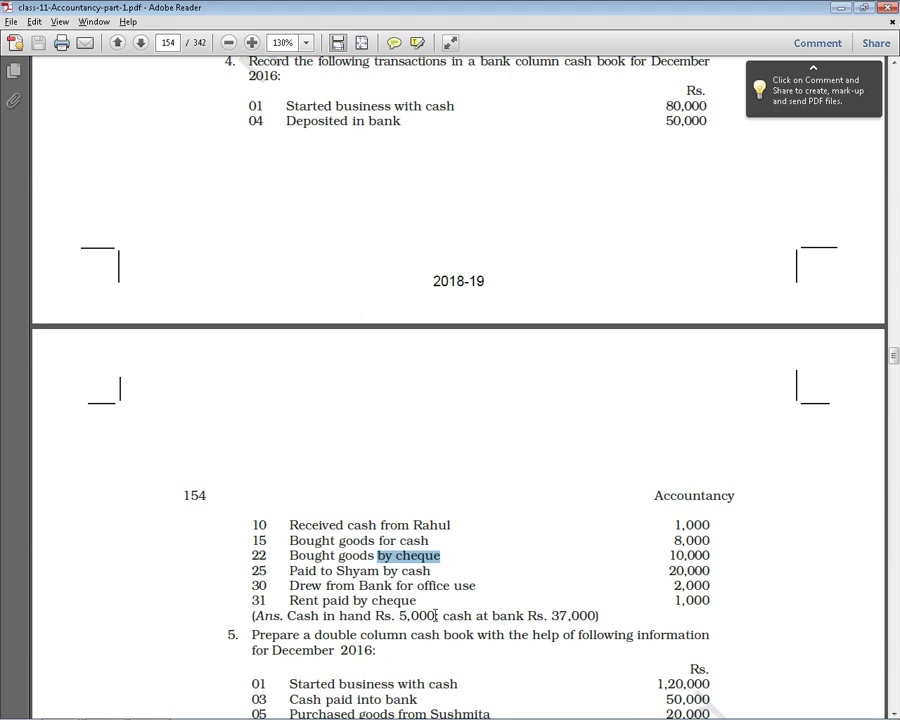
{"action": "scroll", "coordinate": [396, 594], "scroll_direction": "down", "scroll_amount": 1}
{"action": "scroll", "coordinate": [397, 599], "scroll_direction": "down", "scroll_amount": 1}
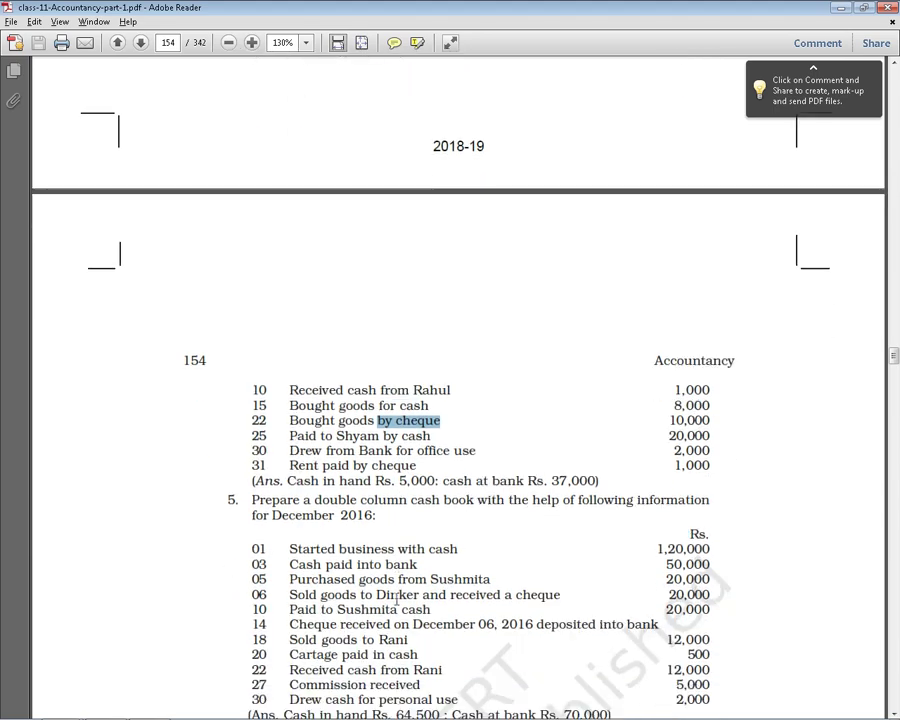
{"action": "scroll", "coordinate": [396, 599], "scroll_direction": "down", "scroll_amount": 1}
{"action": "scroll", "coordinate": [397, 598], "scroll_direction": "down", "scroll_amount": 1}
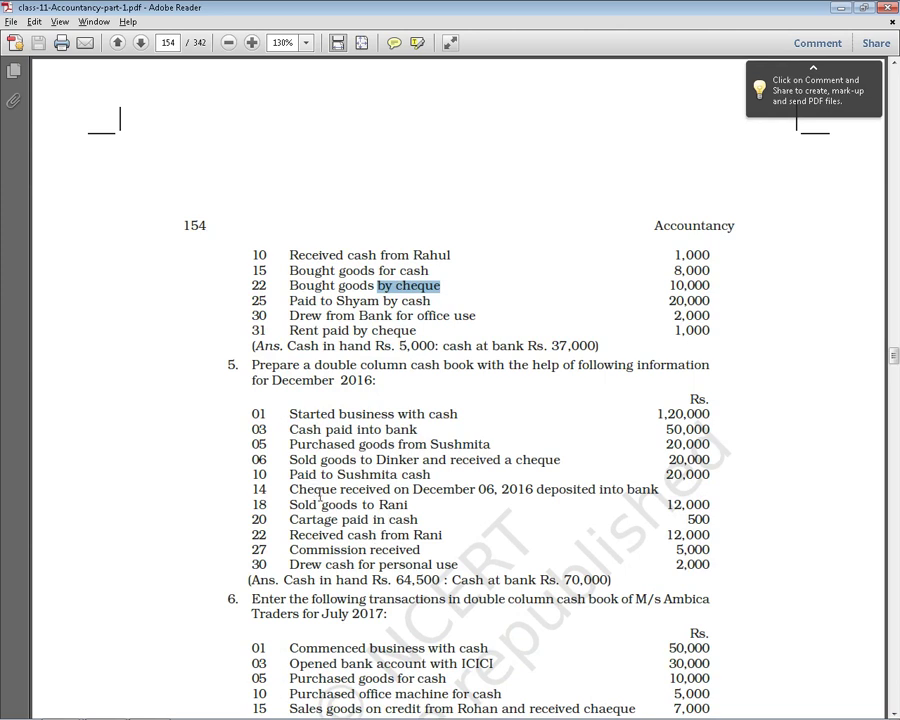
{"action": "left_click_drag", "start_coordinate": [289, 489], "coordinate": [491, 495]}
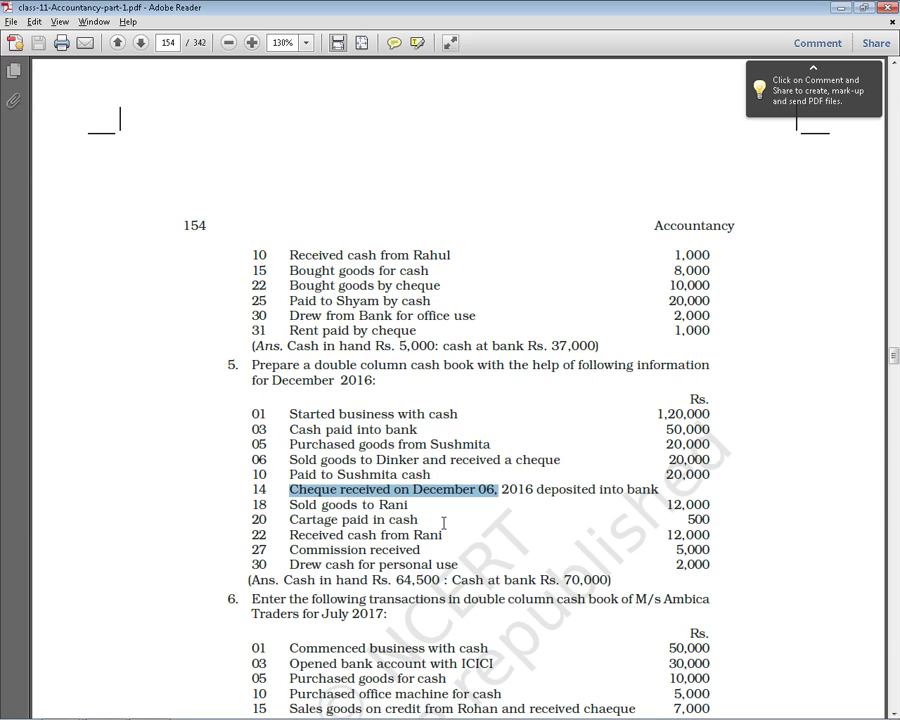
Step: Highlight Rohan's 7,000 credit sale and cheque deposit lines in the July 2017 question 6
{"action": "scroll", "coordinate": [443, 523], "scroll_direction": "down", "scroll_amount": 2}
{"action": "scroll", "coordinate": [443, 523], "scroll_direction": "down", "scroll_amount": 1}
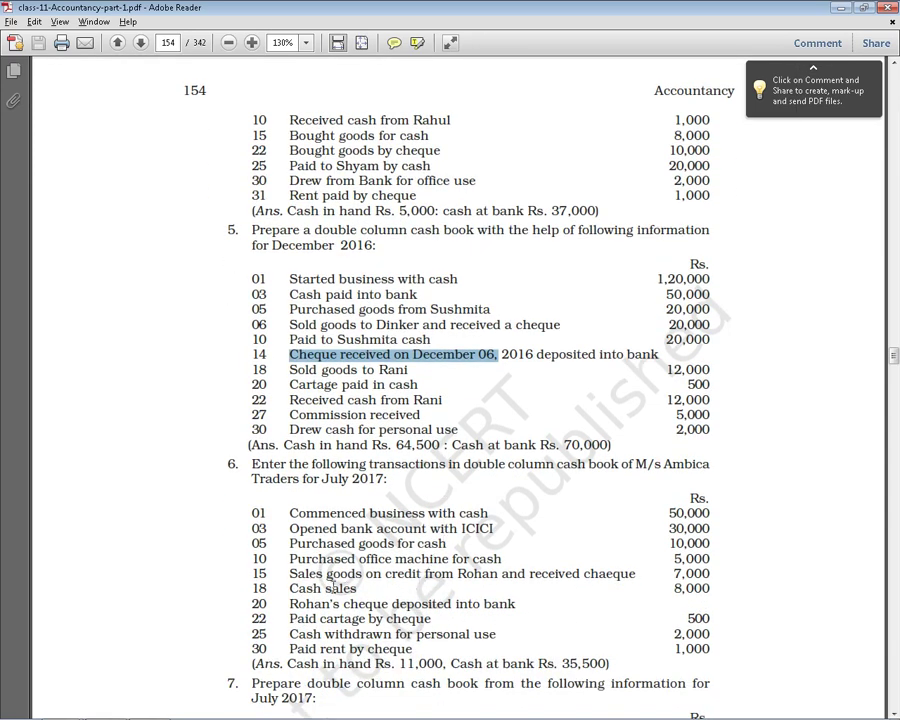
{"action": "left_click", "coordinate": [408, 574]}
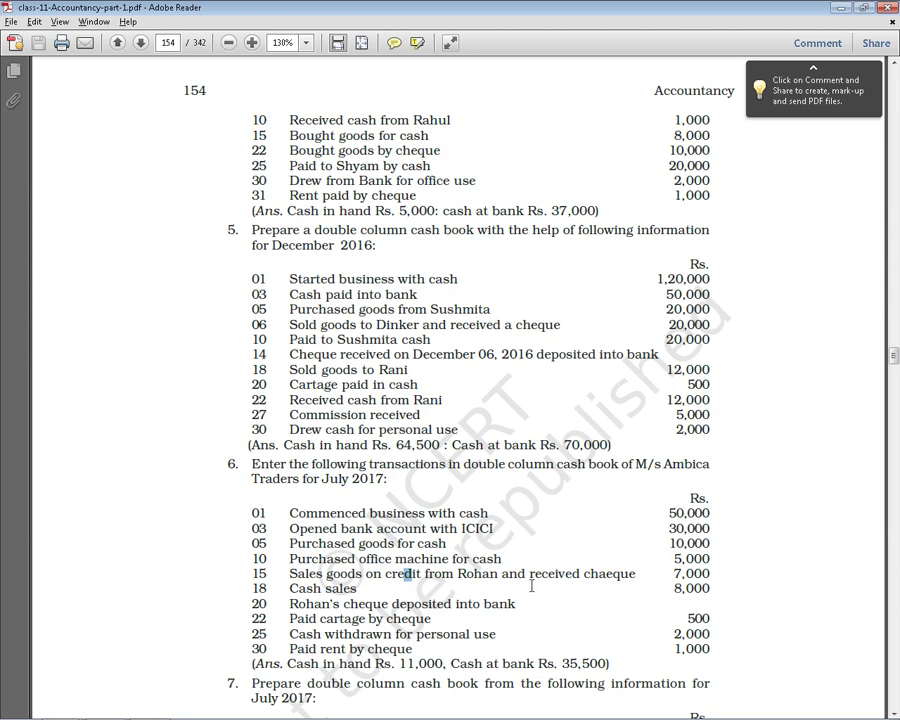
{"action": "left_click_drag", "start_coordinate": [292, 574], "coordinate": [709, 574]}
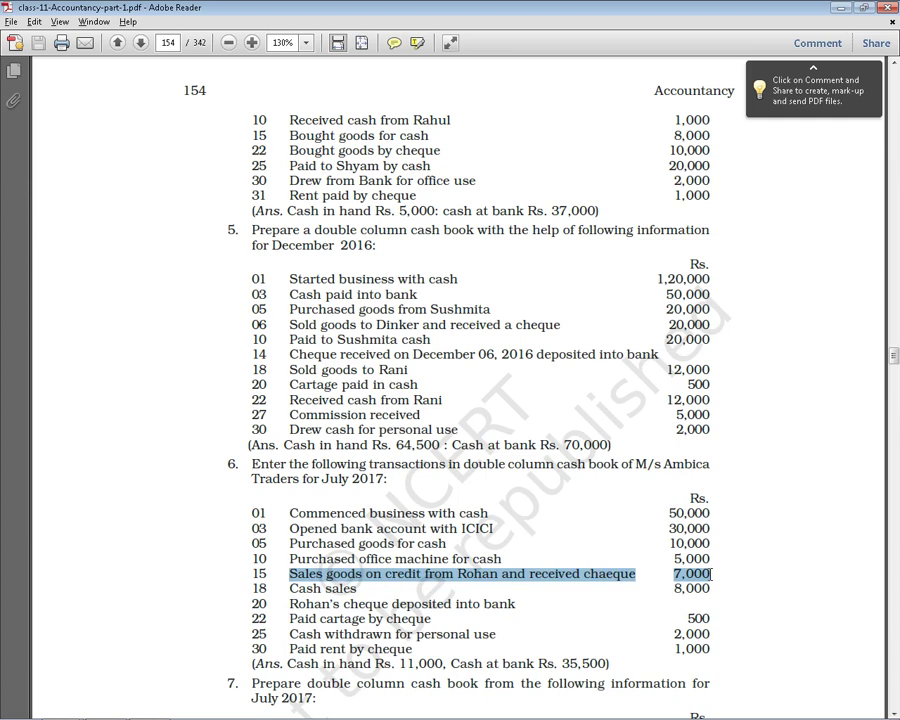
{"action": "scroll", "coordinate": [519, 647], "scroll_direction": "down", "scroll_amount": 1}
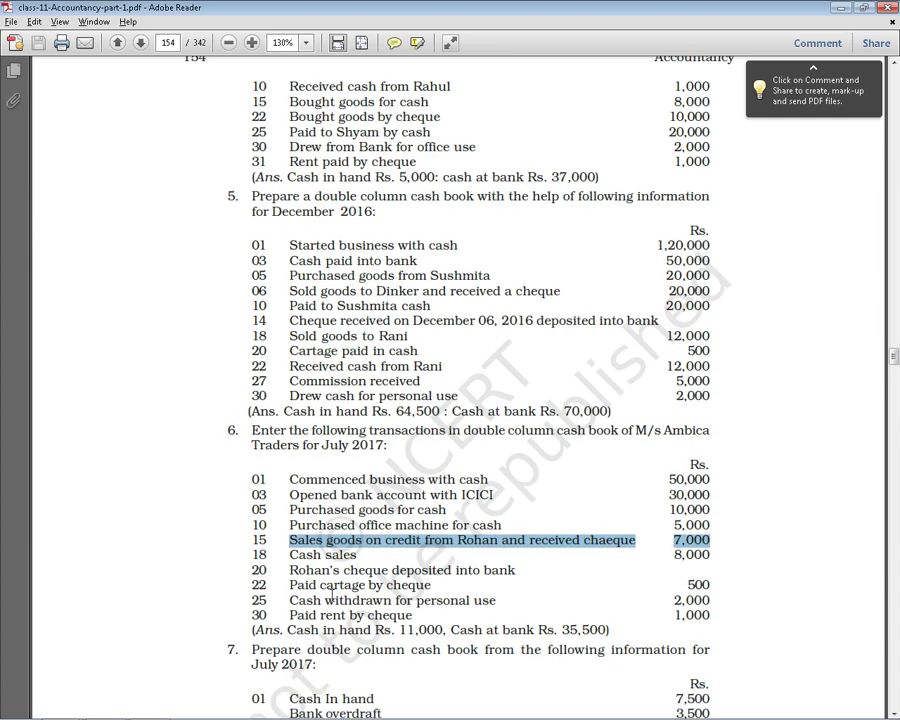
{"action": "left_click_drag", "start_coordinate": [287, 570], "coordinate": [520, 579]}
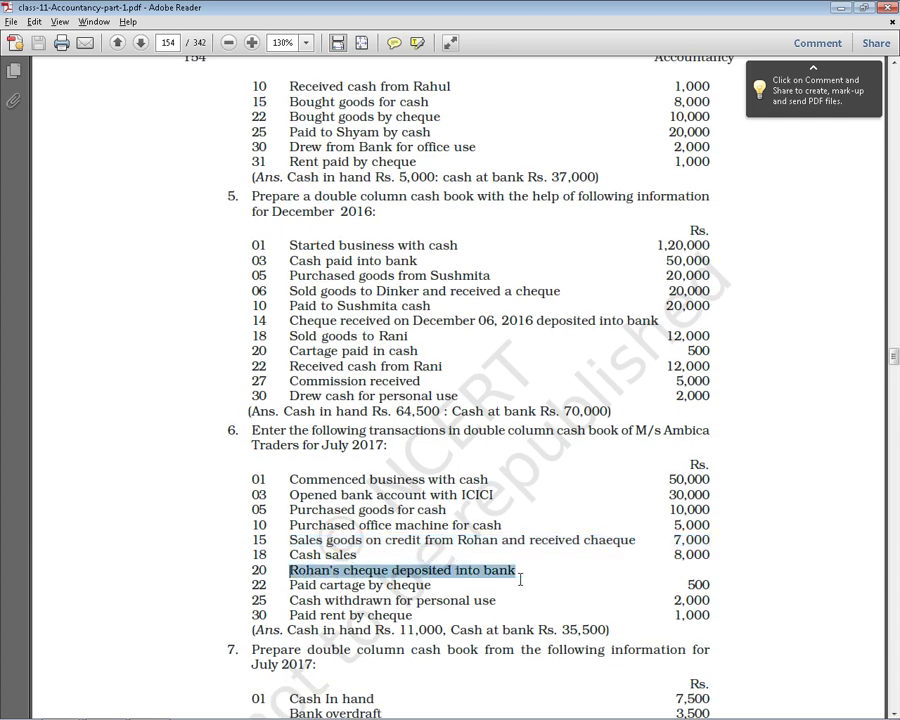
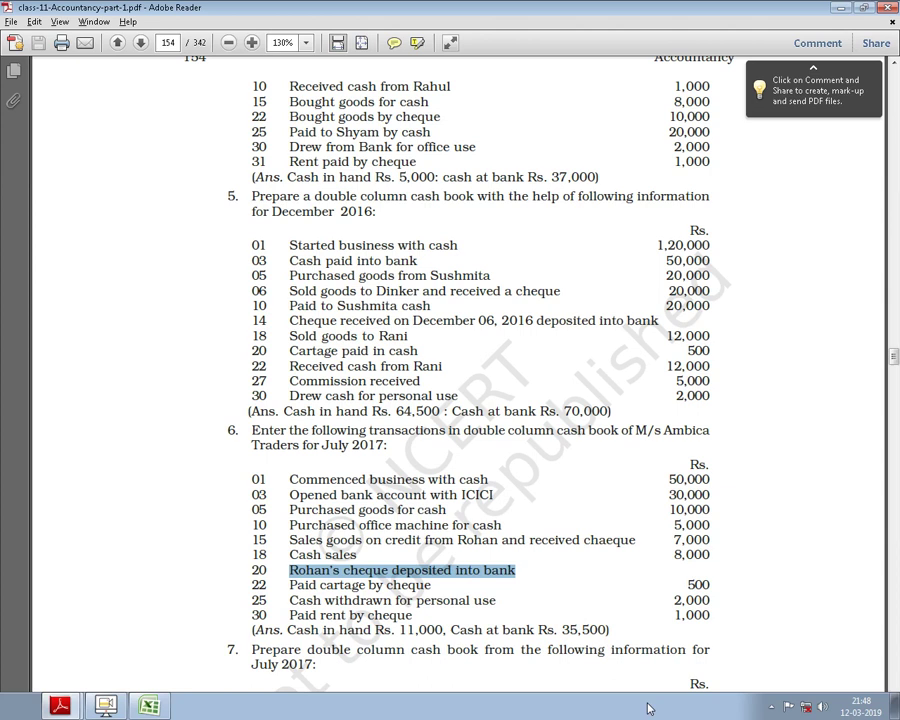
Step: Clear the earlier highlight and select the line 'Bought goods by cheque' on page 154
{"action": "left_click", "coordinate": [578, 542]}
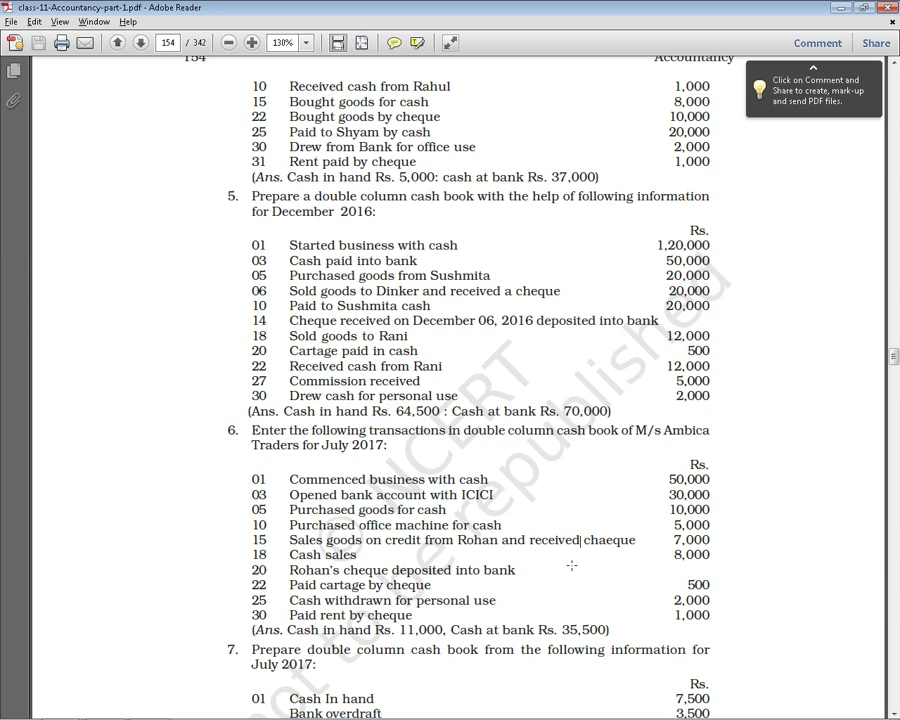
{"action": "scroll", "coordinate": [571, 567], "scroll_direction": "down", "scroll_amount": 2}
{"action": "scroll", "coordinate": [569, 564], "scroll_direction": "down", "scroll_amount": 2}
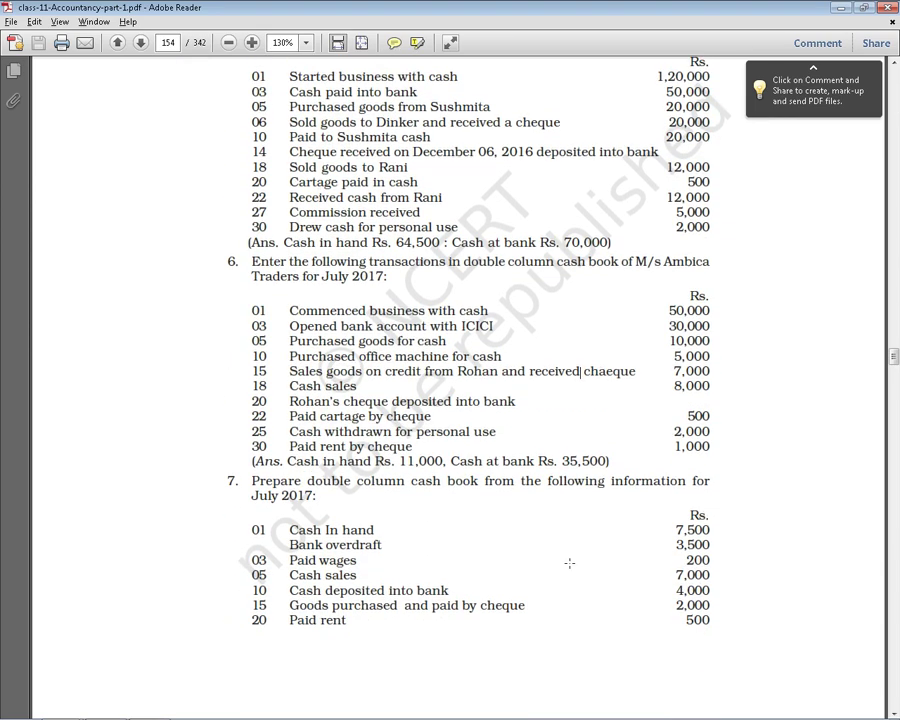
{"action": "scroll", "coordinate": [560, 565], "scroll_direction": "down", "scroll_amount": 1}
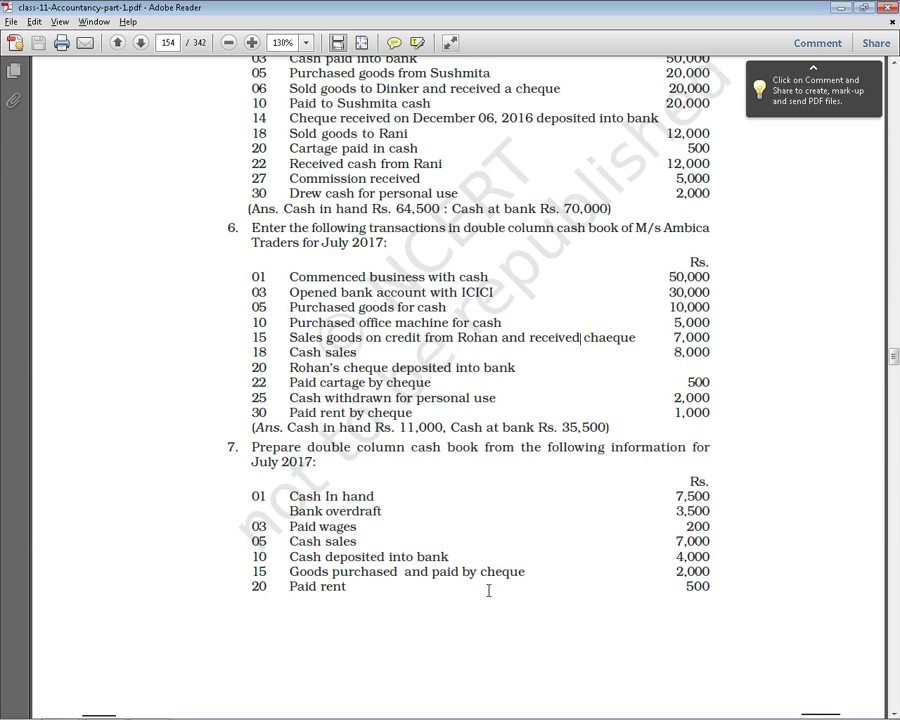
{"action": "scroll", "coordinate": [488, 590], "scroll_direction": "up", "scroll_amount": 3}
{"action": "scroll", "coordinate": [488, 590], "scroll_direction": "up", "scroll_amount": 5}
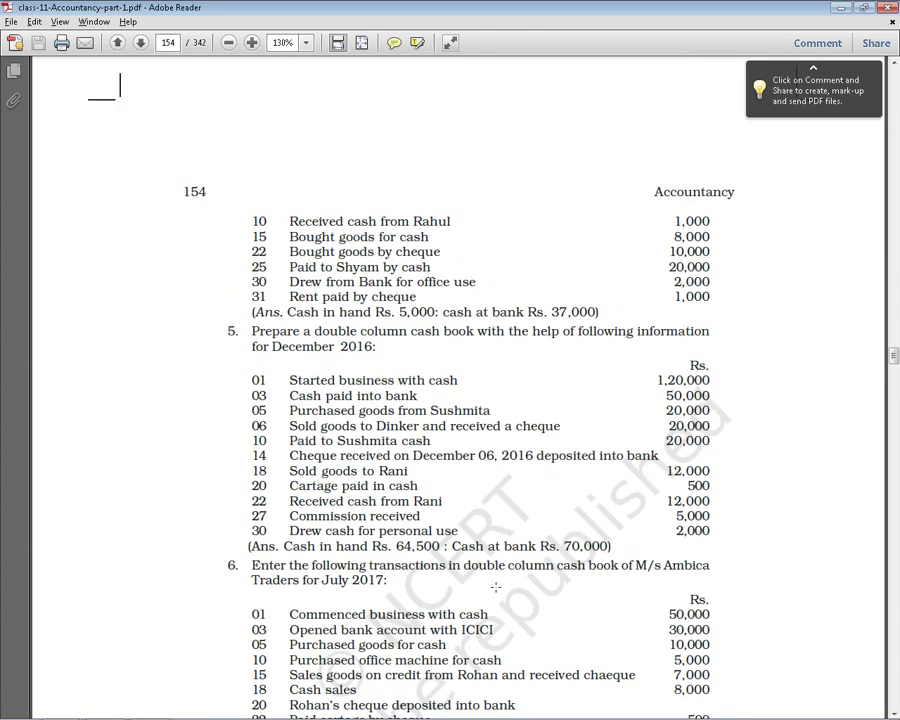
{"action": "left_click_drag", "start_coordinate": [288, 319], "coordinate": [432, 322]}
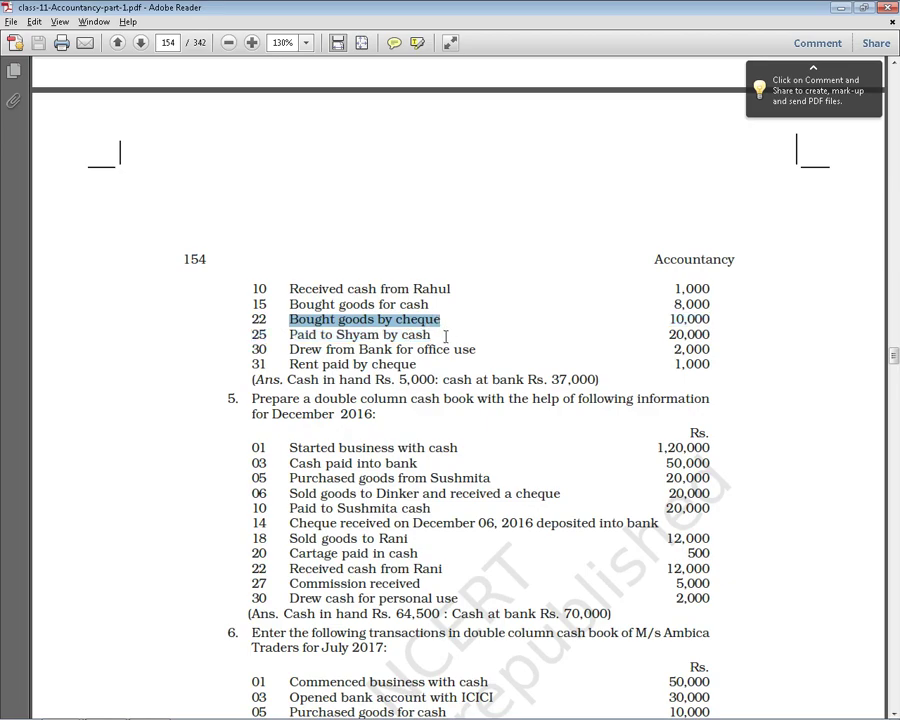
Step: Enter By Purchases in I170 with 10000 in the Bank column N170
{"action": "key", "text": "alt+Tab"}
{"action": "left_click", "coordinate": [453, 420]}
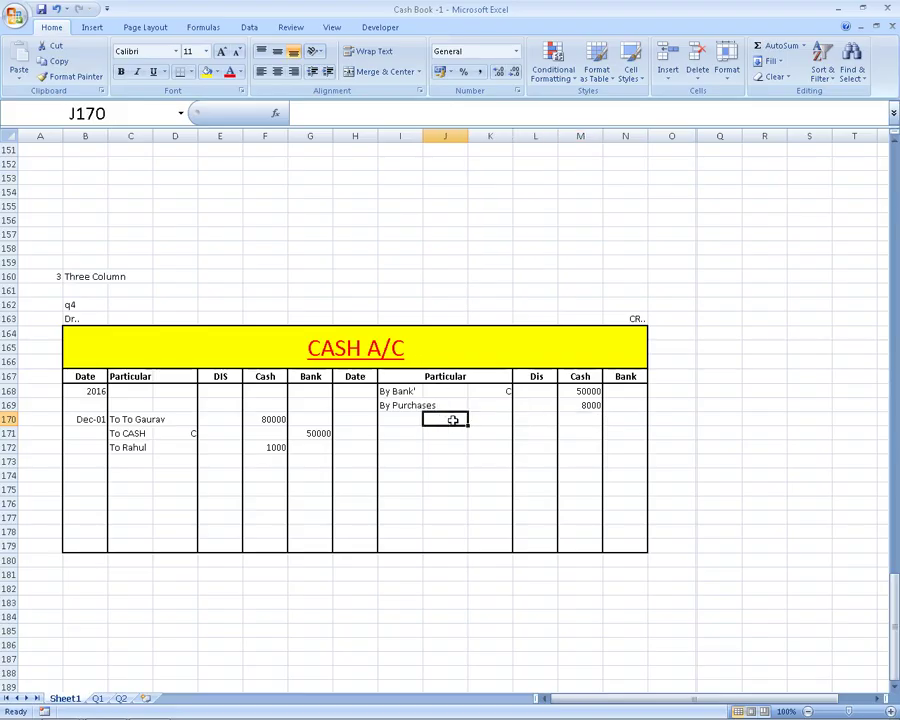
{"action": "key", "text": "Left"}
{"action": "type", "text": "By P"}
{"action": "key", "text": "alt+Tab"}
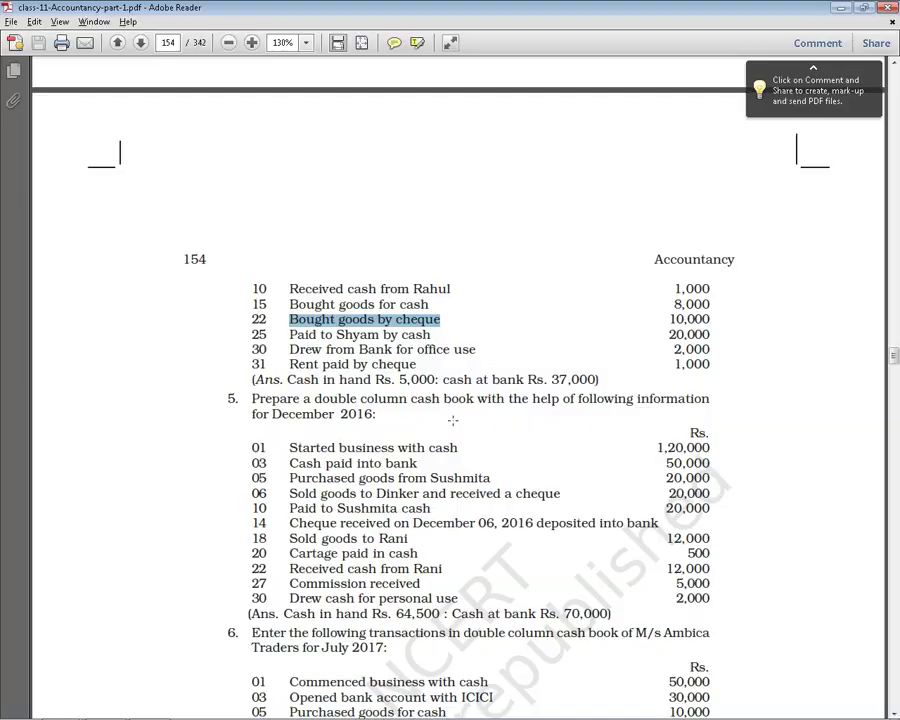
{"action": "key", "text": "alt+Tab"}
{"action": "type", "text": "By O"}
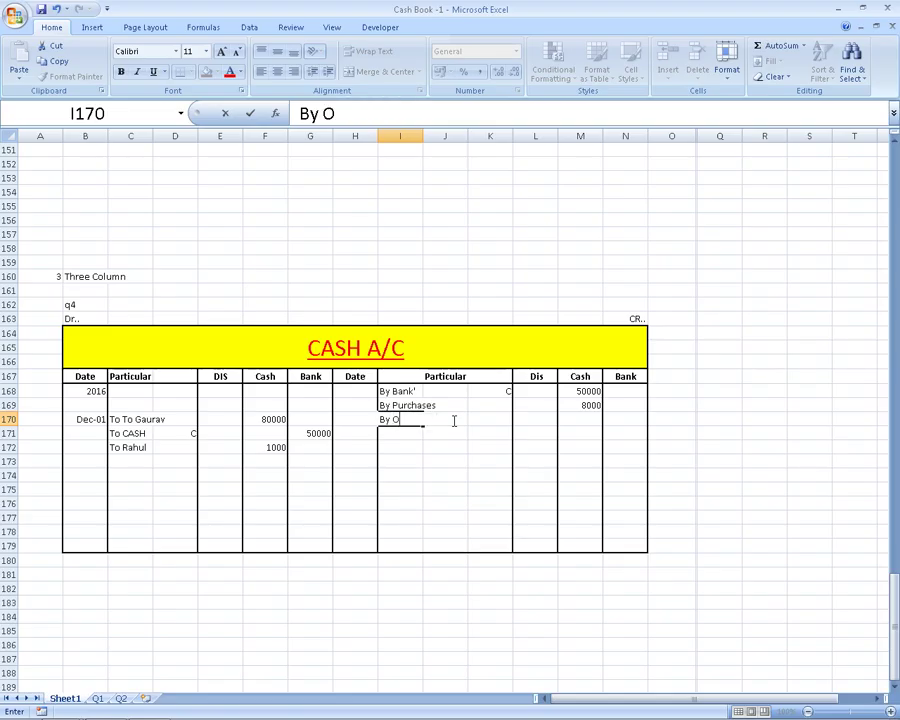
{"action": "key", "text": "BackSpace"}
{"action": "type", "text": "P"}
{"action": "key", "text": "Return"}
{"action": "left_click", "coordinate": [453, 420]}
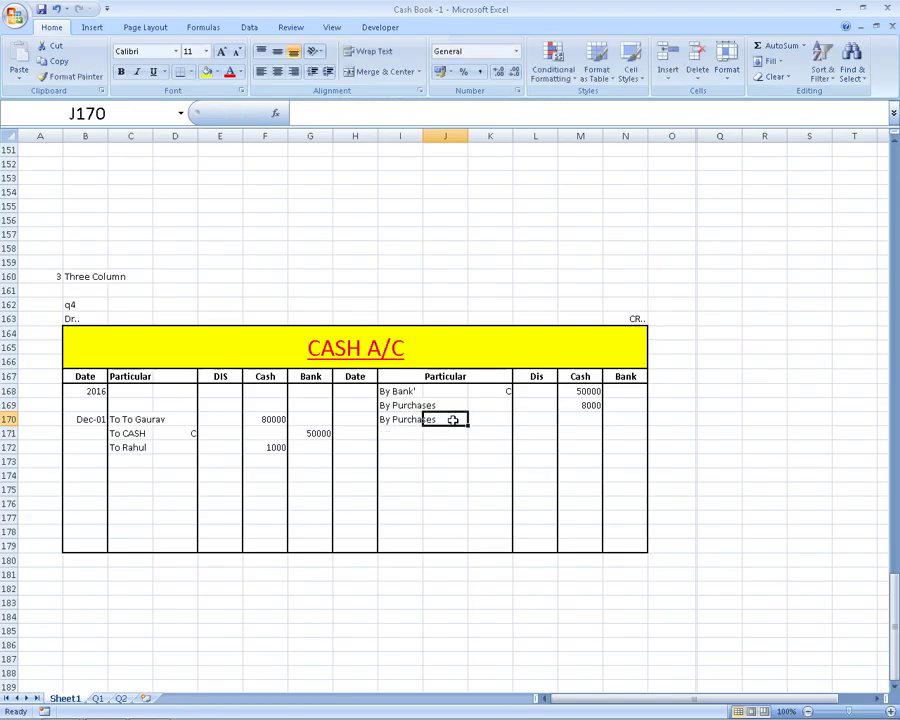
{"action": "key", "text": "Right"}
{"action": "key", "text": "Right"}
{"action": "key", "text": "Right"}
{"action": "key", "text": "alt+Tab"}
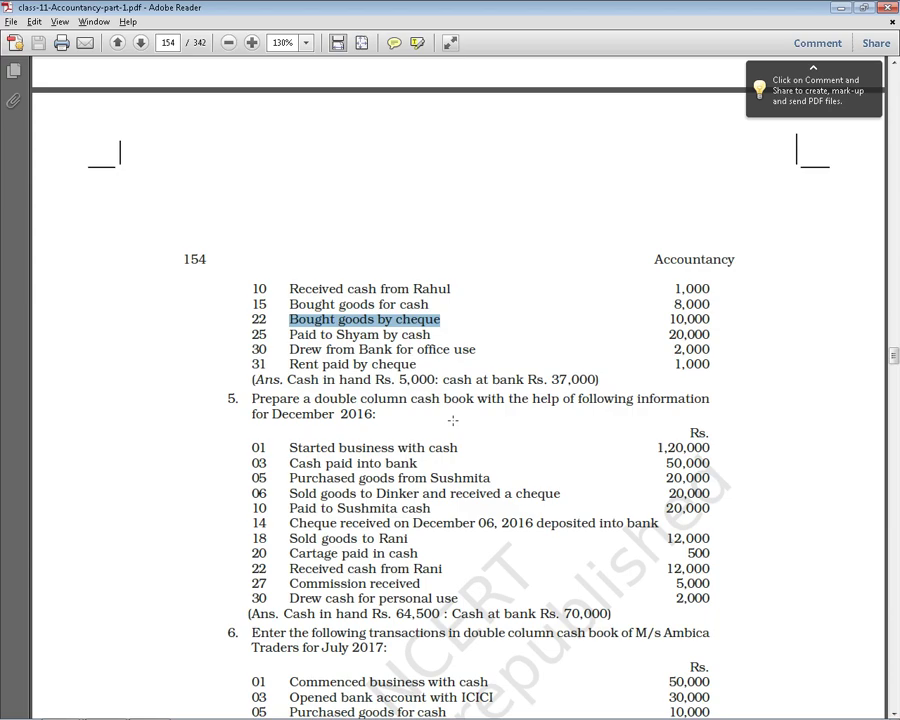
{"action": "key", "text": "alt+Tab"}
{"action": "key", "text": "Right"}
{"action": "type", "text": "1000"}
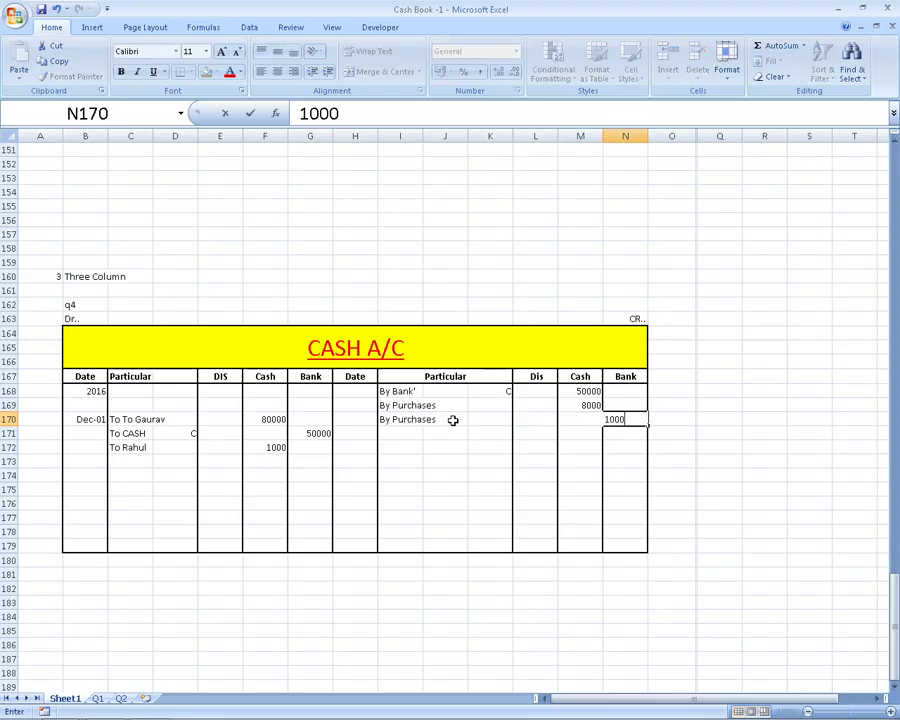
{"action": "type", "text": "0"}
{"action": "key", "text": "Return"}
Step: Enter By Shyam in I171 with 20000 in the Cash column M171
{"action": "key", "text": "Up"}
{"action": "key", "text": "Left"}
{"action": "key", "text": "Left"}
{"action": "key", "text": "Left"}
{"action": "key", "text": "Left"}
{"action": "key", "text": "Left"}
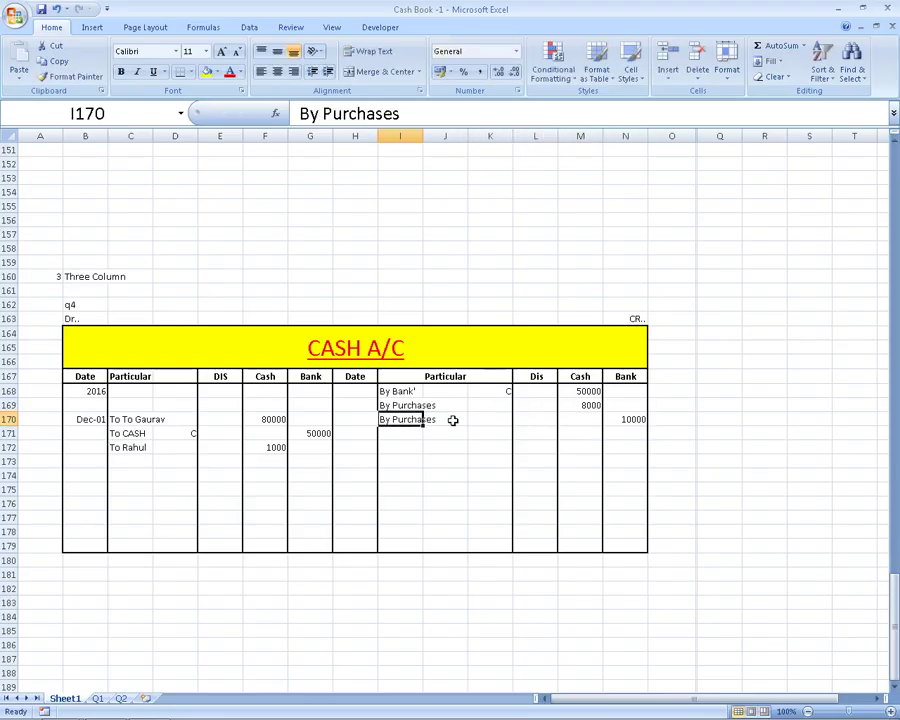
{"action": "key", "text": "Down"}
{"action": "key", "text": "alt+Tab"}
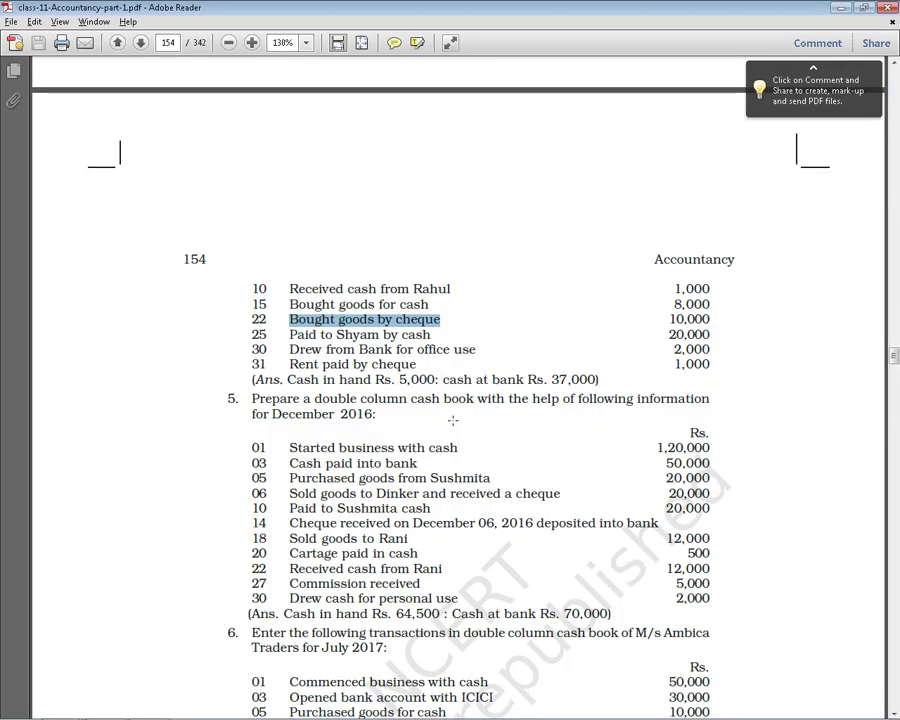
{"action": "key", "text": "alt+Tab"}
{"action": "type", "text": "b"}
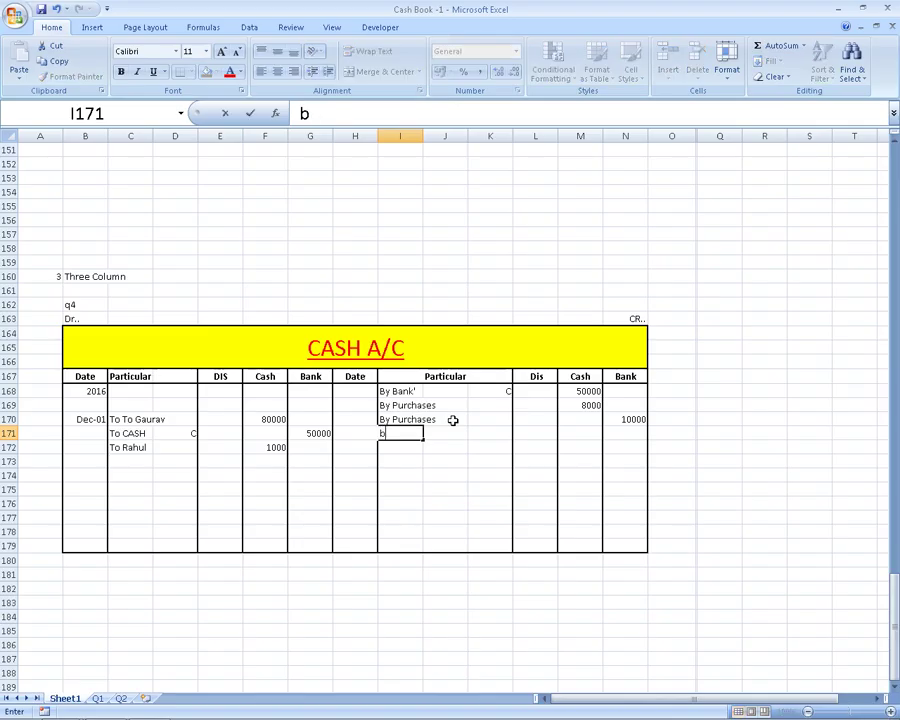
{"action": "type", "text": "Y"}
{"action": "key", "text": "BackSpace"}
{"action": "key", "text": "BackSpace"}
{"action": "key", "text": "BackSpace"}
{"action": "type", "text": "By"}
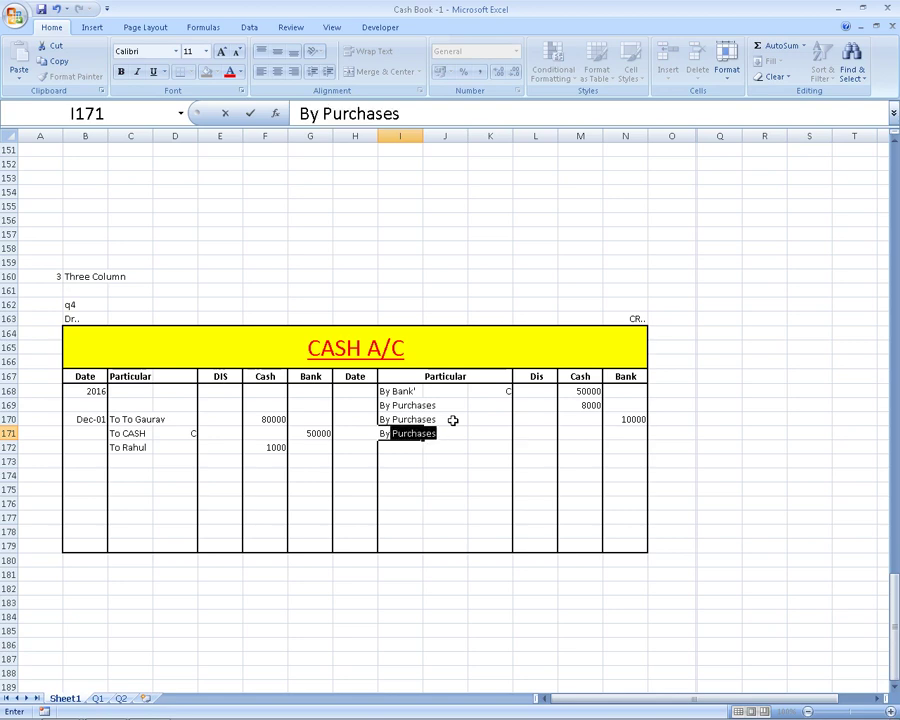
{"action": "type", "text": " Shyam"}
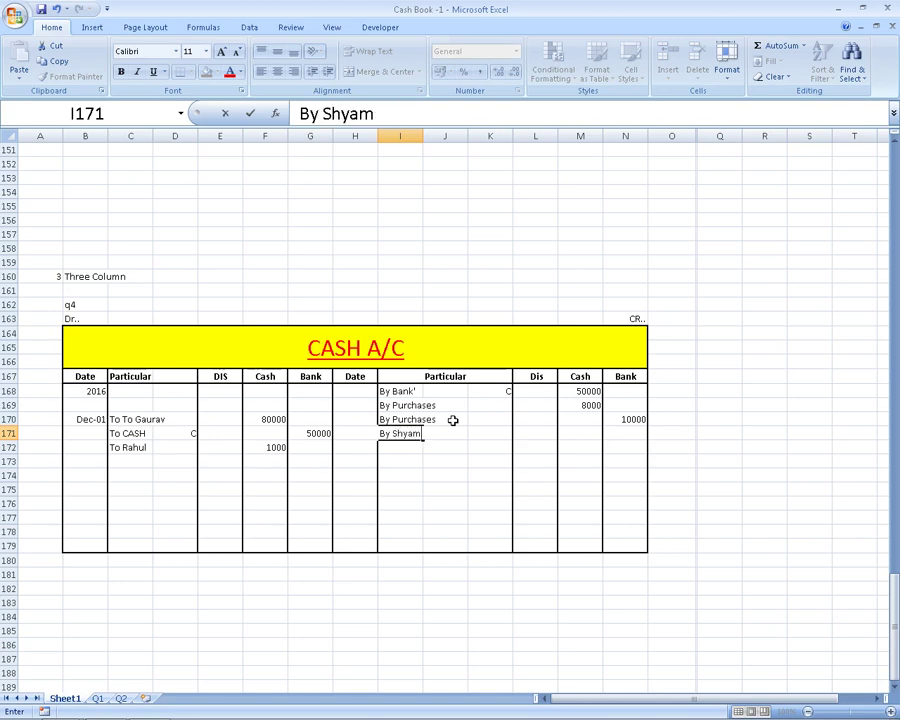
{"action": "key", "text": "ctrl+Return"}
{"action": "key", "text": "Right"}
{"action": "key", "text": "Right"}
{"action": "key", "text": "Right"}
{"action": "key", "text": "alt+Tab"}
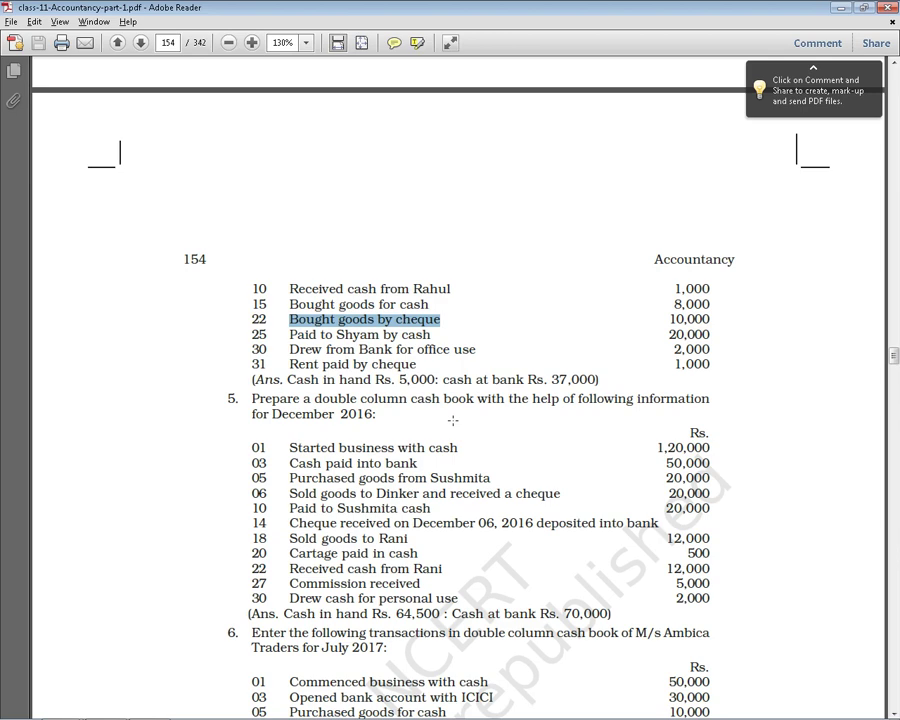
{"action": "key", "text": "alt+Tab"}
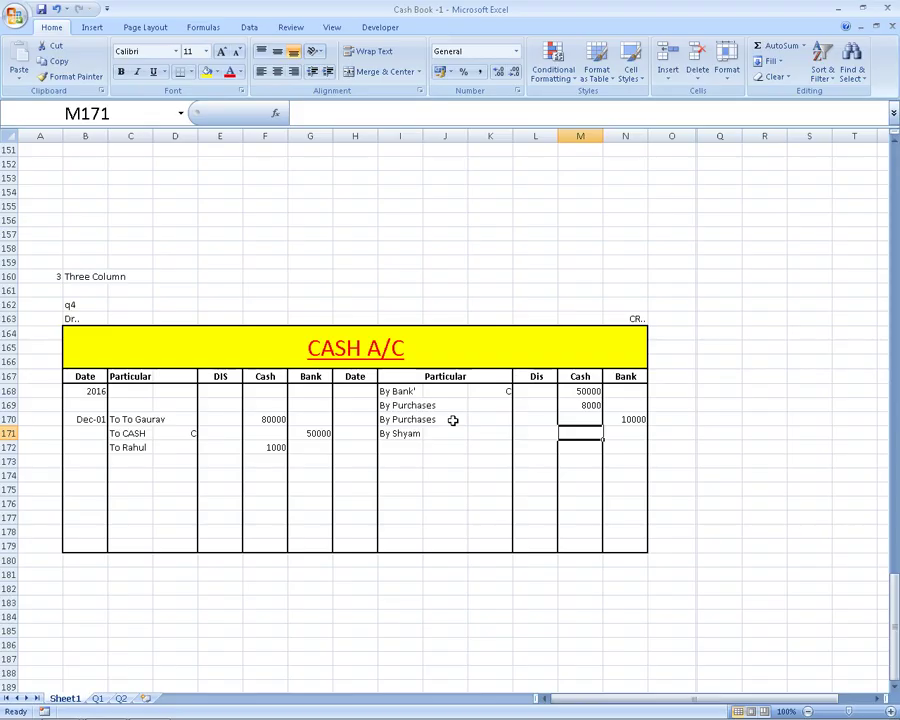
{"action": "type", "text": "200"}
{"action": "key", "text": "alt+Tab"}
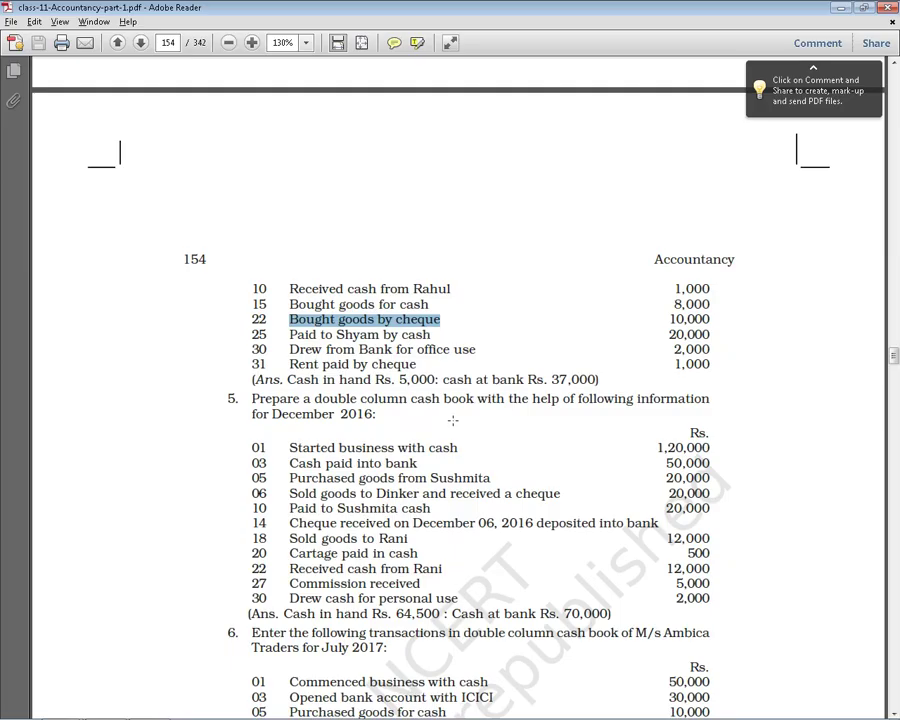
{"action": "key", "text": "alt+Tab"}
{"action": "type", "text": "00"}
{"action": "key", "text": "Return"}
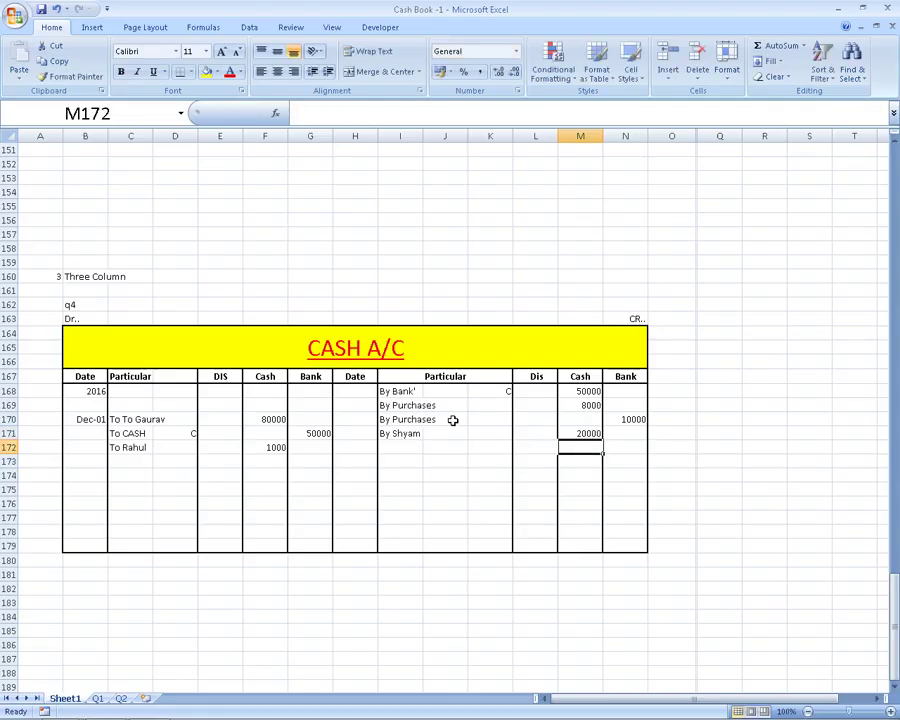
{"action": "key", "text": "Left"}
{"action": "key", "text": "Left"}
{"action": "key", "text": "Left"}
{"action": "key", "text": "alt+Tab"}
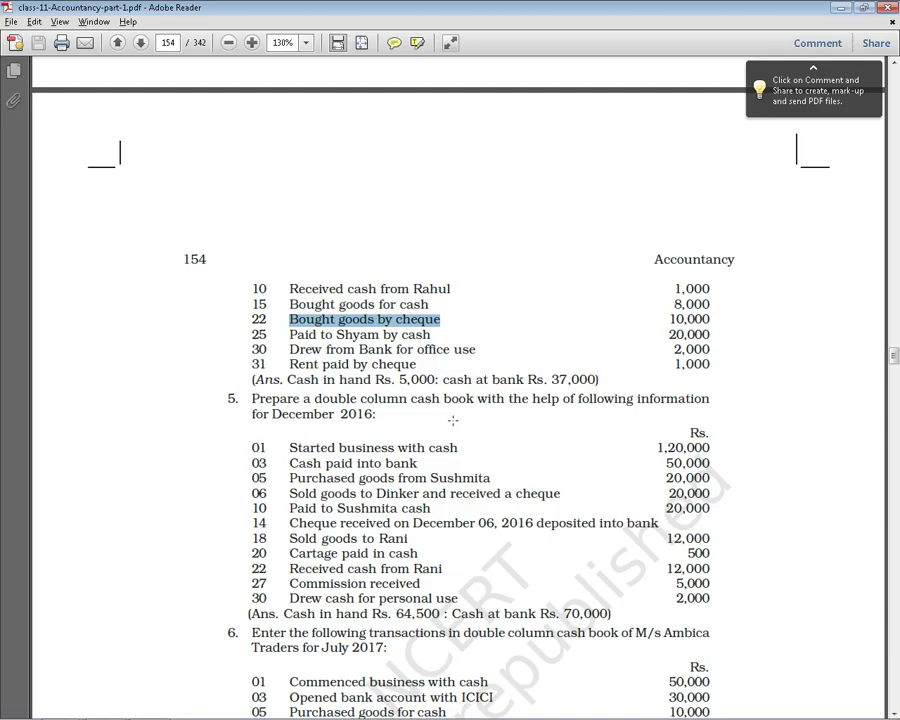
{"action": "key", "text": "Down"}
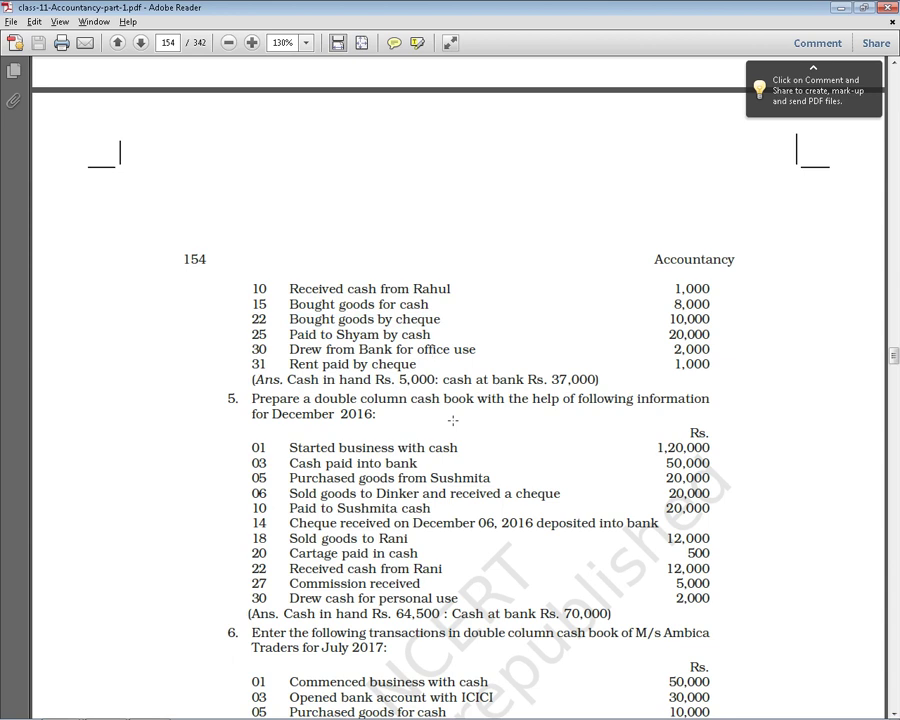
Step: Enter By Office Use in I172 with 2000 in the Bank column N172
{"action": "left_click_drag", "start_coordinate": [289, 349], "coordinate": [355, 350]}
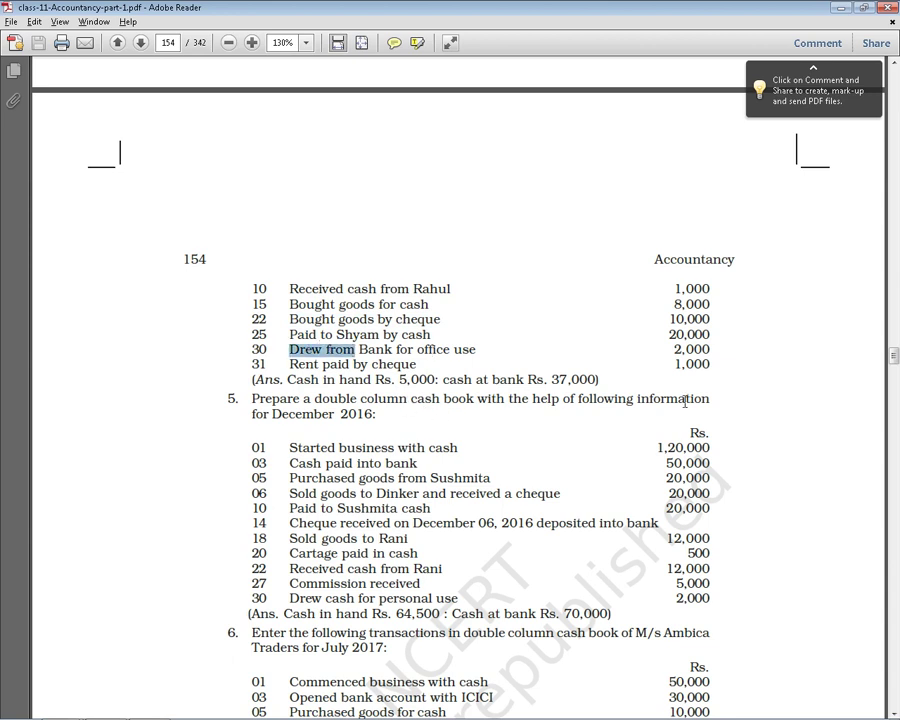
{"action": "key", "text": "alt+Tab"}
{"action": "left_click", "coordinate": [405, 446]}
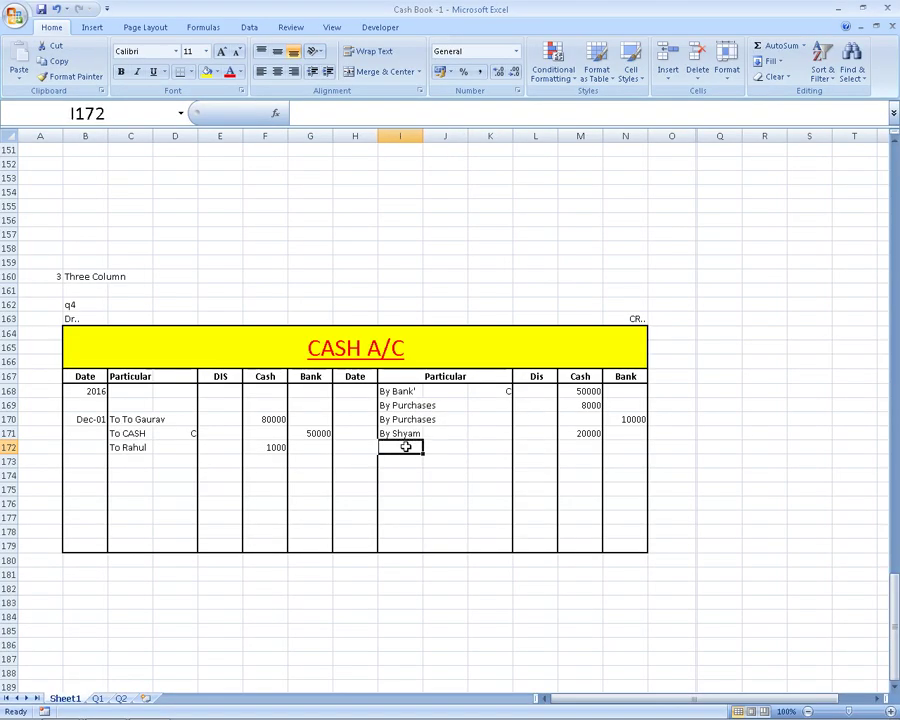
{"action": "type", "text": "By O"}
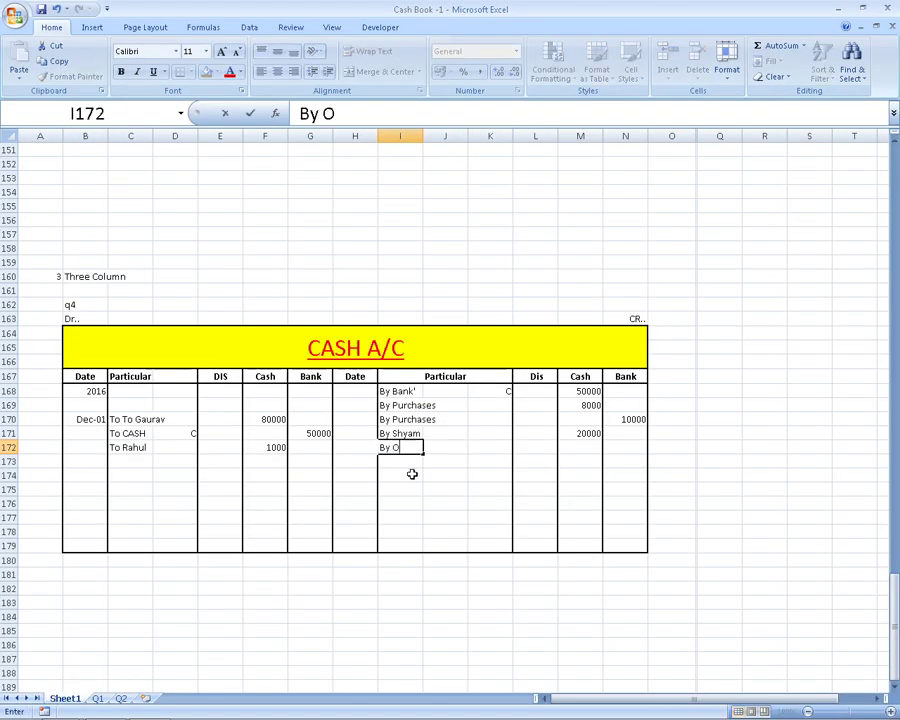
{"action": "type", "text": "ffice USE"}
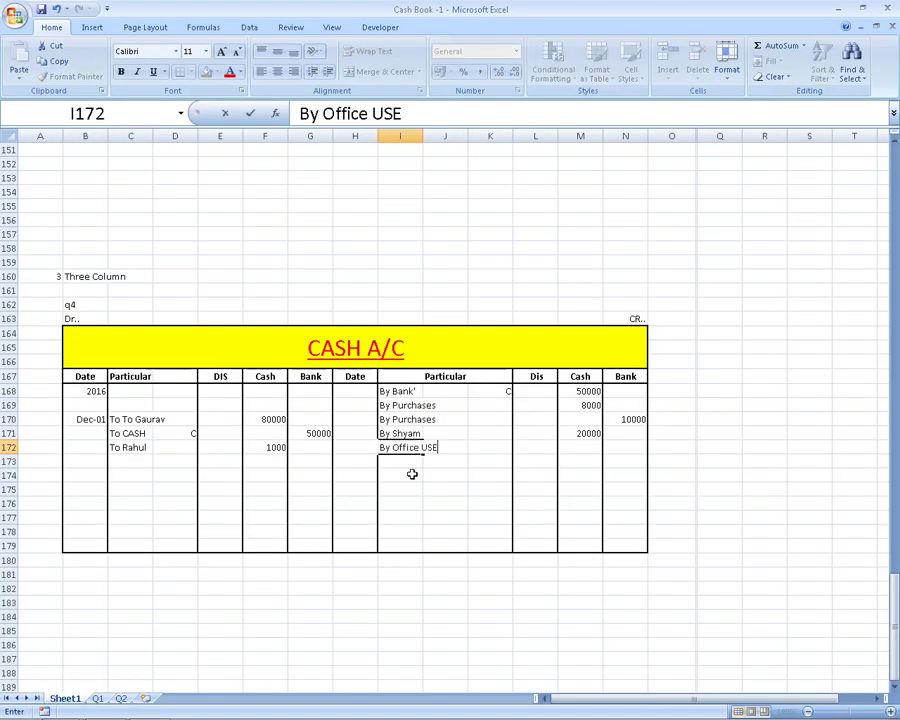
{"action": "key", "text": "BackSpace"}
{"action": "key", "text": "BackSpace"}
{"action": "type", "text": "se"}
{"action": "key", "text": "Return"}
{"action": "key", "text": "Up"}
{"action": "key", "text": "Right"}
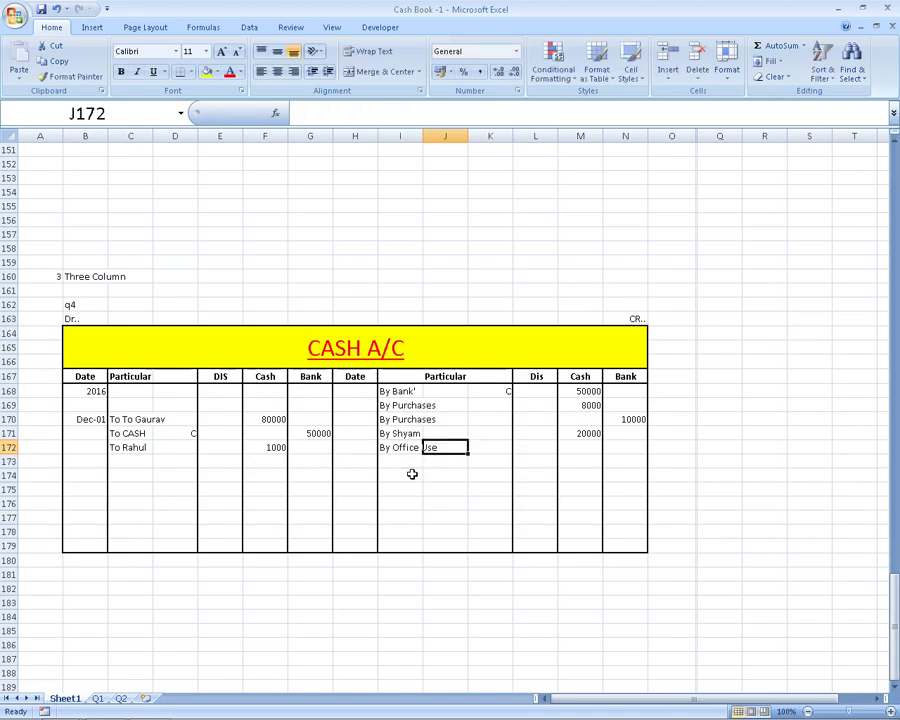
{"action": "key", "text": "Right"}
{"action": "key", "text": "Right"}
{"action": "key", "text": "alt+Tab"}
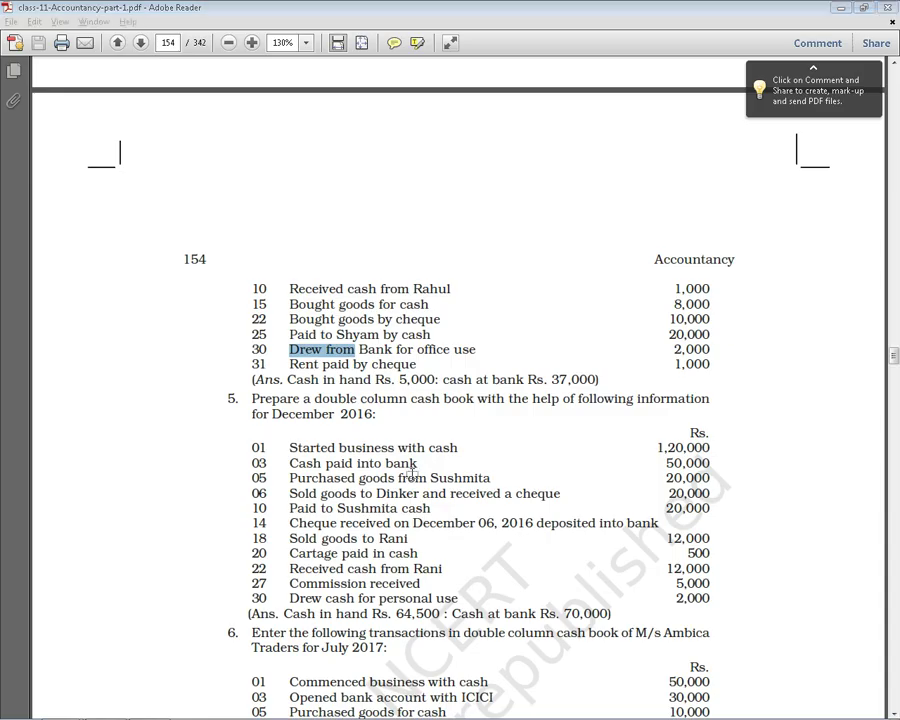
{"action": "key", "text": "alt+Tab"}
{"action": "key", "text": "alt+Tab"}
{"action": "key", "text": "Right"}
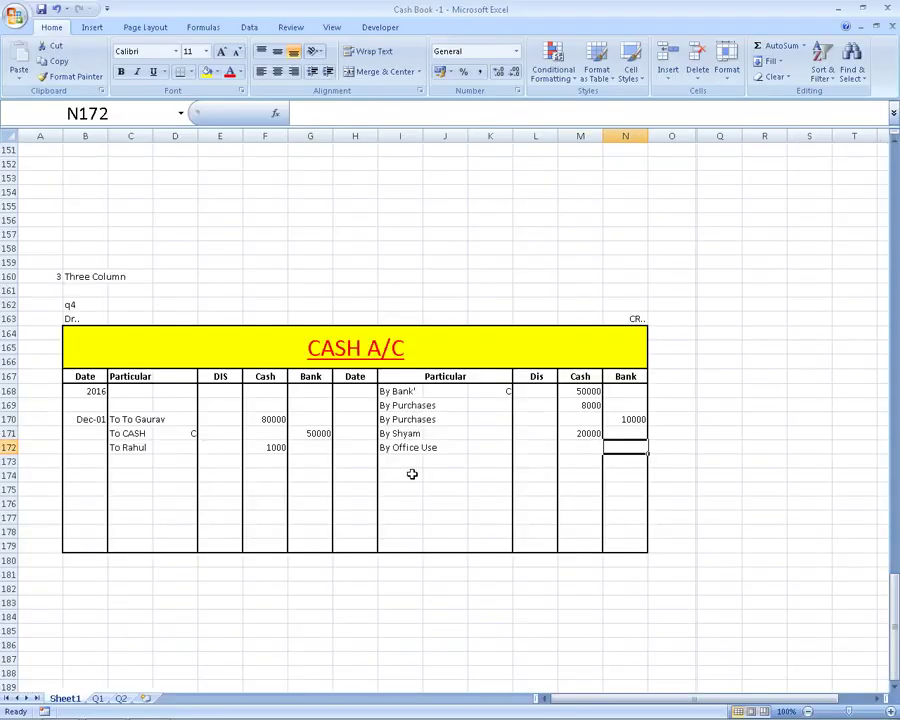
{"action": "type", "text": "2000"}
{"action": "key", "text": "Return"}
Step: Enter By Rent in I173 with 10000 in the Bank column N173
{"action": "key", "text": "Left"}
{"action": "key", "text": "Left"}
{"action": "key", "text": "Left"}
{"action": "key", "text": "Left"}
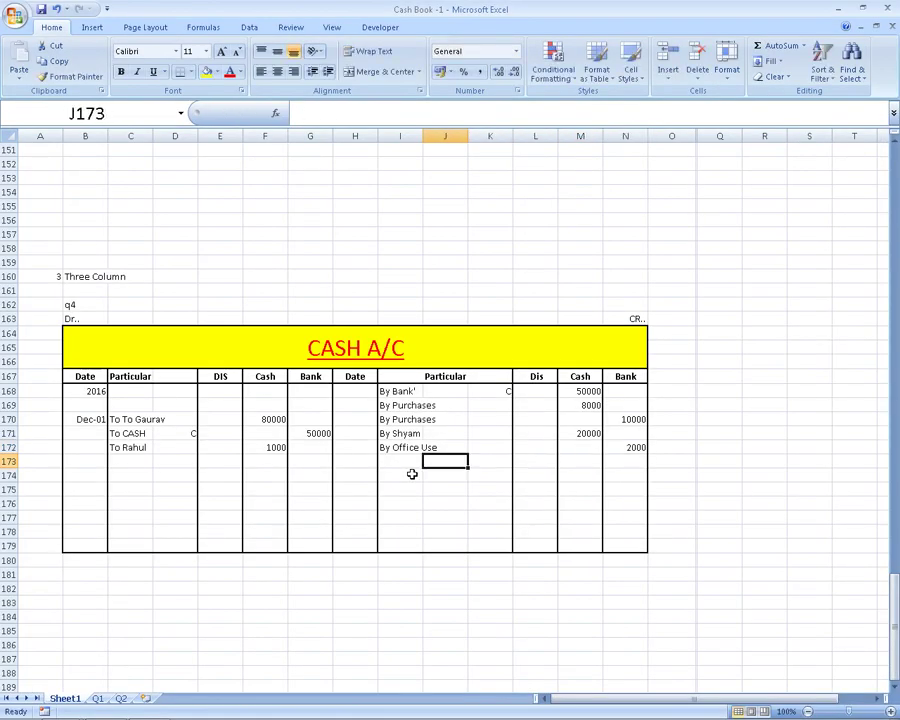
{"action": "key", "text": "alt+Tab"}
{"action": "key", "text": "alt+Tab"}
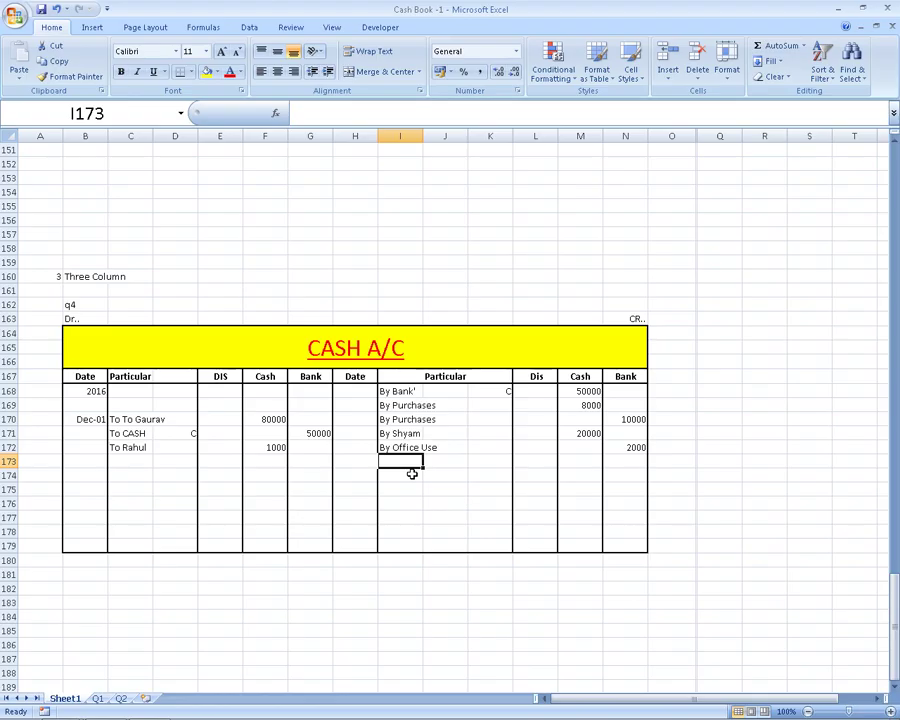
{"action": "type", "text": "By Ren"}
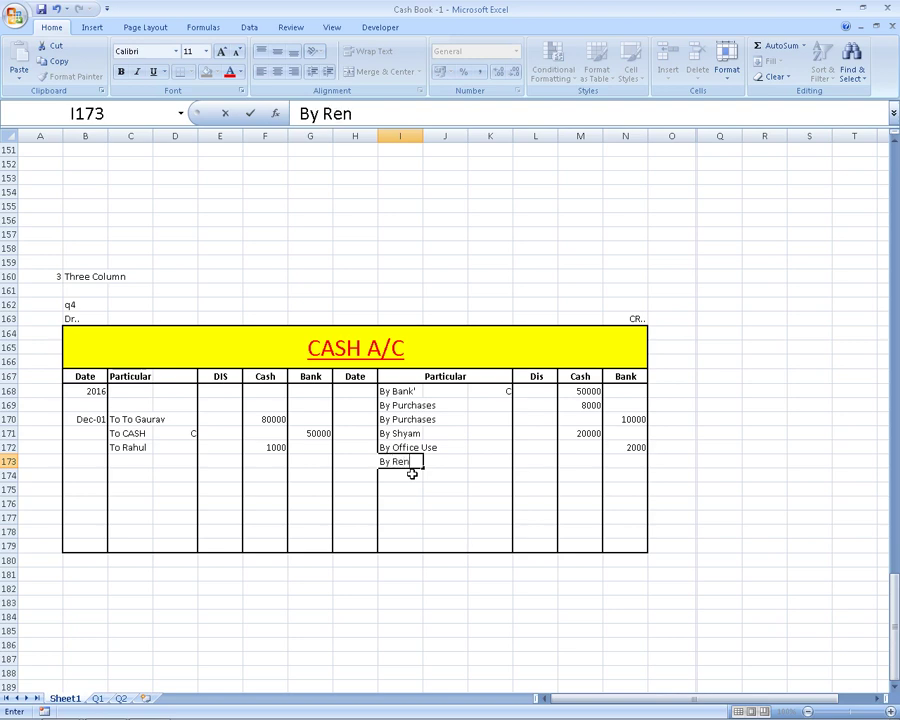
{"action": "type", "text": "t"}
{"action": "key", "text": "Return"}
{"action": "key", "text": "Up"}
{"action": "key", "text": "Right"}
{"action": "key", "text": "Right"}
{"action": "key", "text": "Right"}
{"action": "key", "text": "Right"}
{"action": "key", "text": "Right"}
{"action": "key", "text": "alt+Tab"}
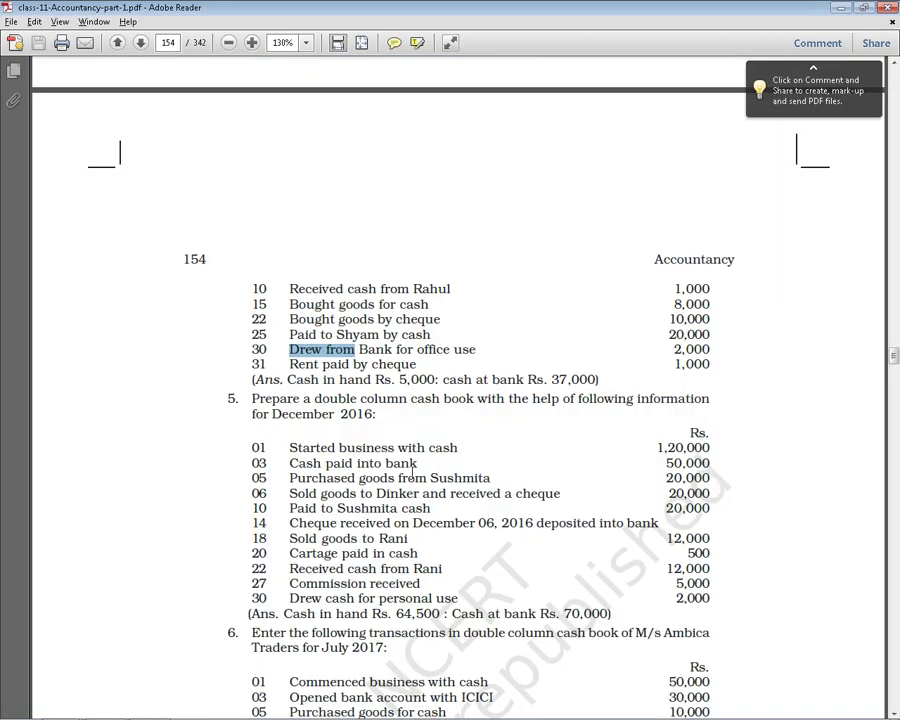
{"action": "key", "text": "alt+Tab"}
{"action": "type", "text": "1000"}
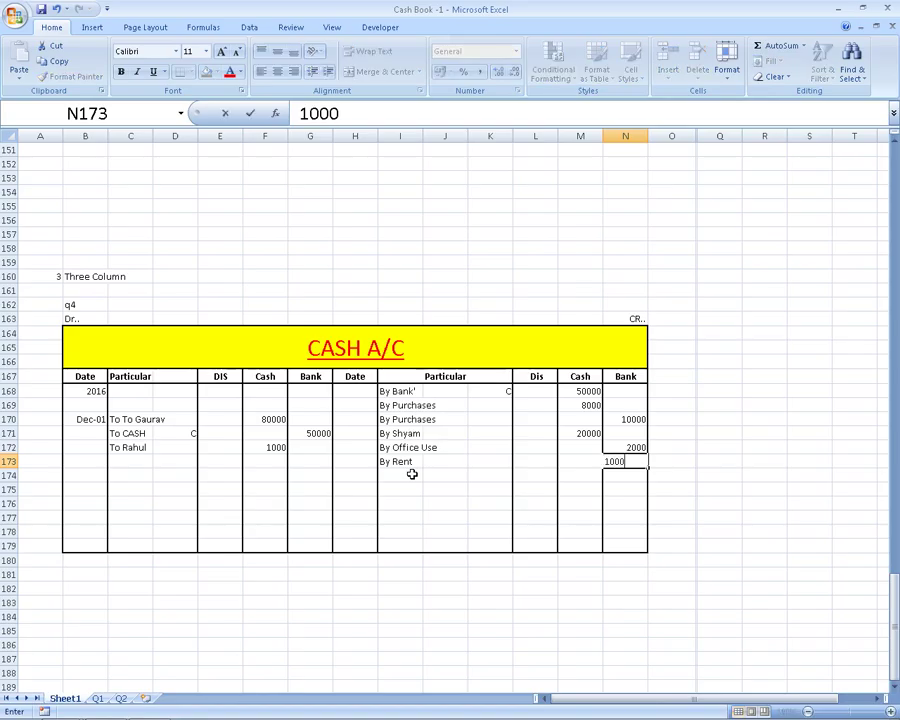
{"action": "type", "text": "0"}
{"action": "key", "text": "Return"}
{"action": "key", "text": "Down"}
{"action": "key", "text": "Down"}
{"action": "key", "text": "Left"}
{"action": "key", "text": "Left"}
{"action": "key", "text": "Left"}
{"action": "key", "text": "Left"}
{"action": "key", "text": "Left"}
{"action": "key", "text": "Left"}
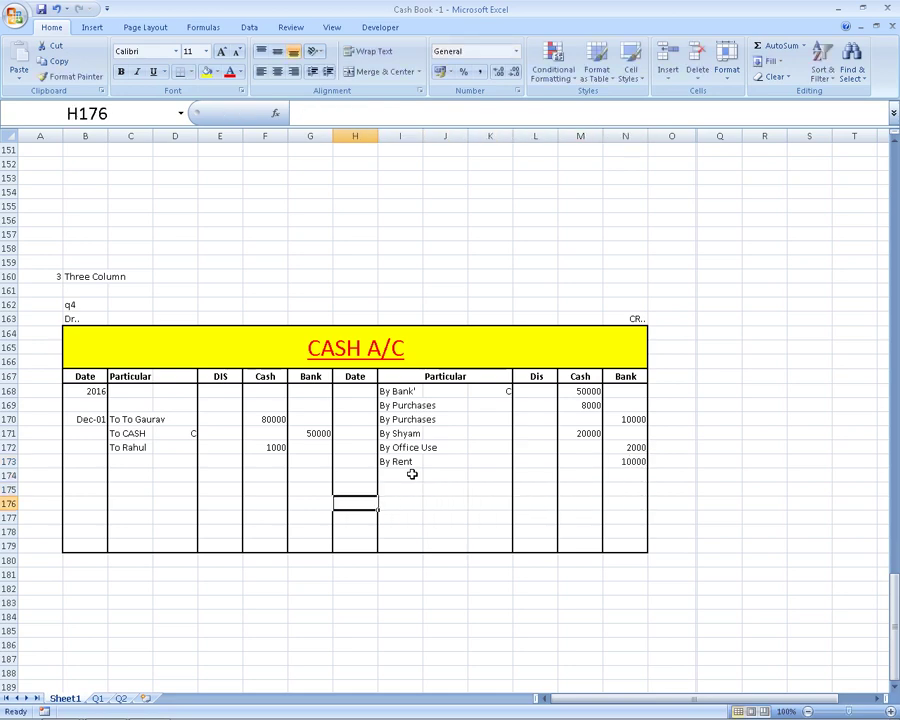
{"action": "key", "text": "Left"}
{"action": "key", "text": "Left"}
{"action": "key", "text": "Left"}
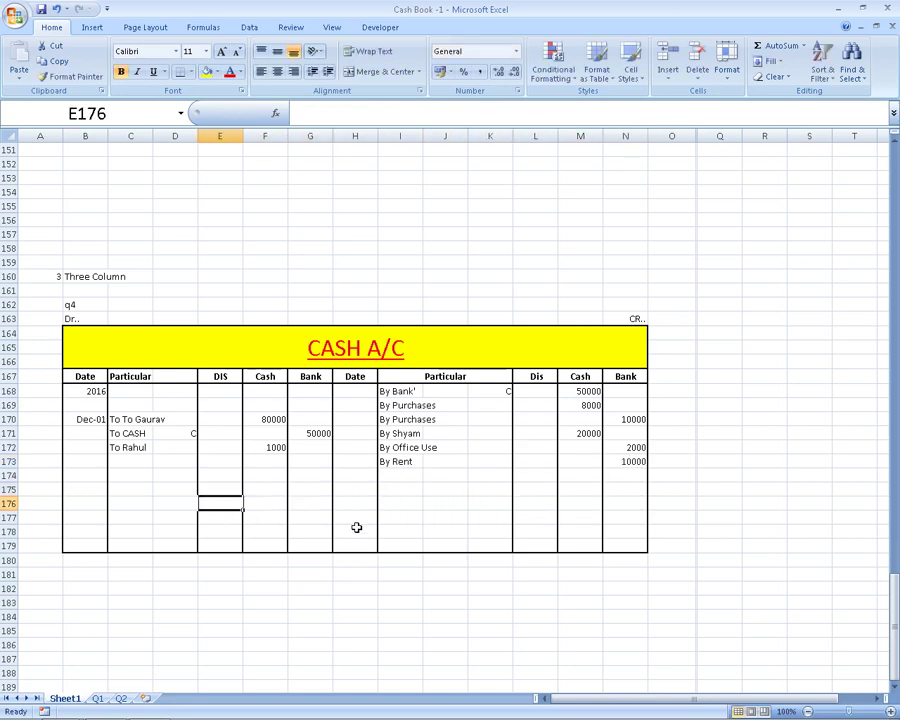
Step: Apply a Bottom Double Border to E176:H176 and I176:N176
{"action": "mouse_move", "coordinate": [223, 502]}
{"action": "left_mouse_down"}
{"action": "mouse_move", "coordinate": [330, 495]}
{"action": "mouse_move", "coordinate": [366, 503]}
{"action": "left_mouse_up"}
{"action": "left_click", "coordinate": [185, 73]}
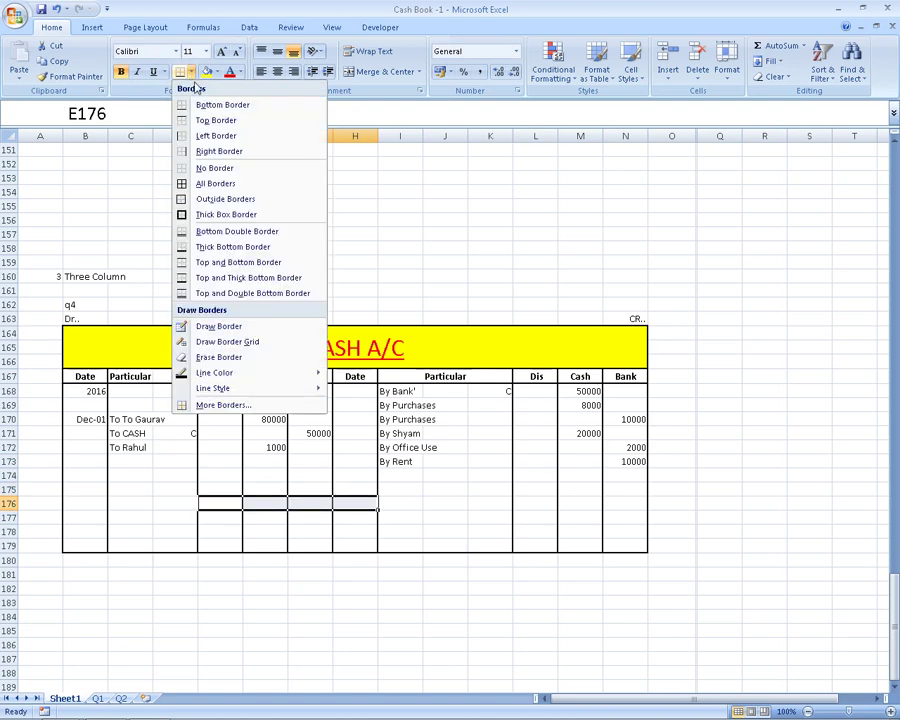
{"action": "left_click", "coordinate": [238, 231]}
{"action": "left_click_drag", "start_coordinate": [400, 504], "coordinate": [625, 504]}
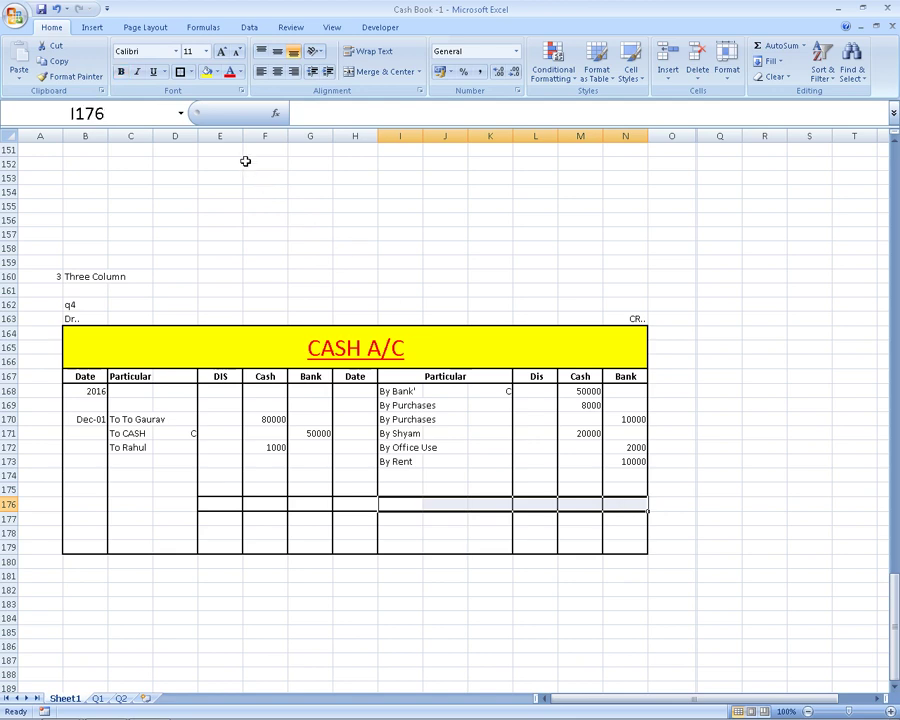
{"action": "left_click", "coordinate": [180, 72]}
{"action": "left_click", "coordinate": [436, 502]}
{"action": "left_click", "coordinate": [356, 546]}
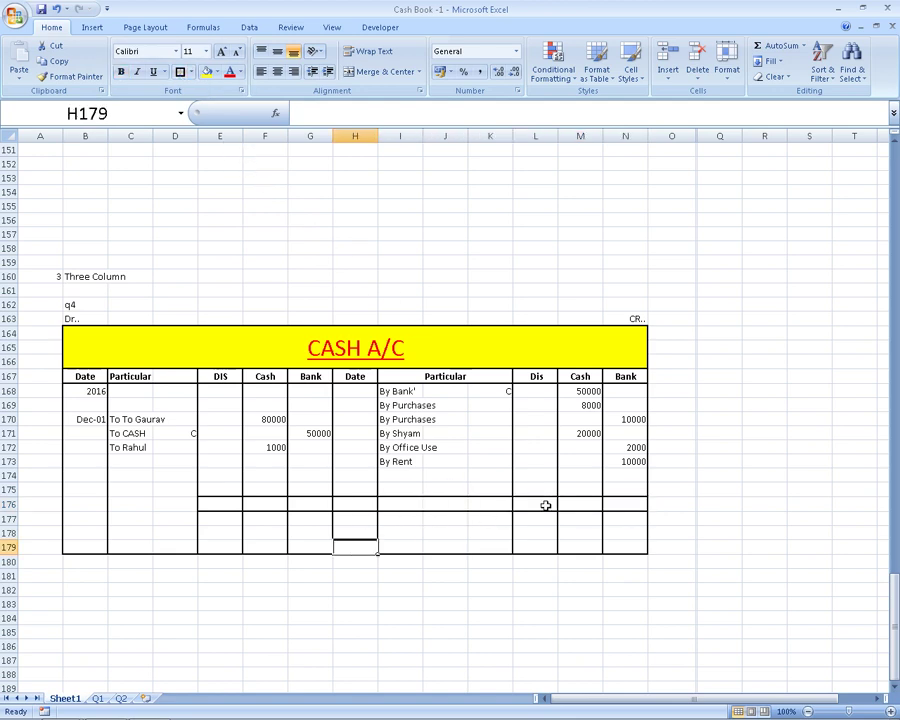
{"action": "left_click", "coordinate": [544, 504]}
Step: Enter =SUM(F168:F175) in F176 to total the debit Cash column
{"action": "left_click", "coordinate": [262, 503]}
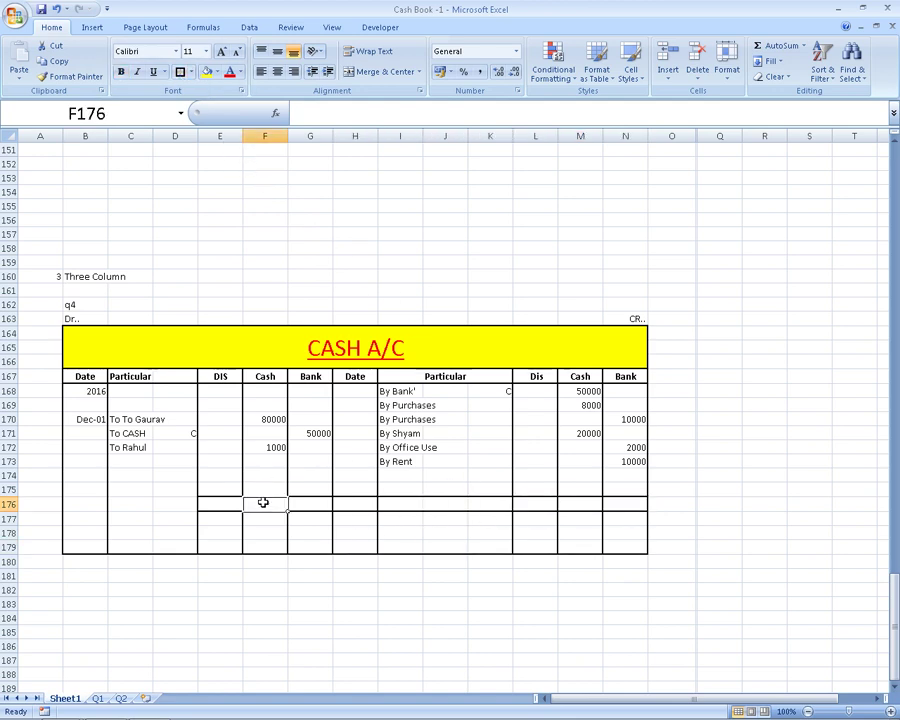
{"action": "key", "text": "alt+equal"}
{"action": "key", "text": "Escape"}
{"action": "type", "text": "=su"}
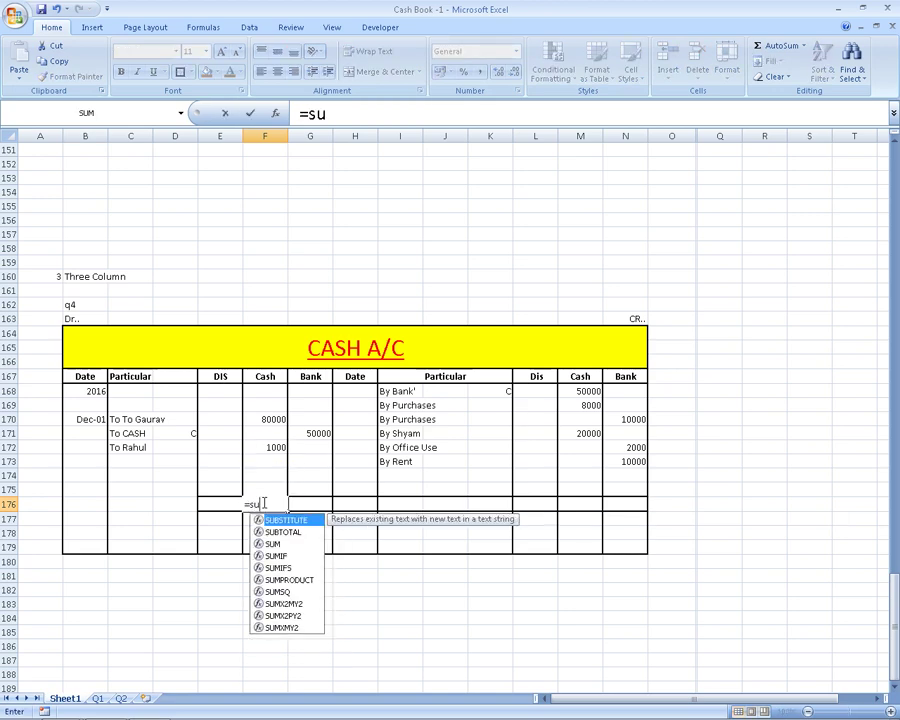
{"action": "type", "text": "m("}
{"action": "key", "text": "Up"}
{"action": "key", "text": "Up"}
{"action": "key", "text": "Up"}
{"action": "key", "text": "Up"}
{"action": "key", "text": "Up"}
{"action": "key", "text": "shift+Down"}
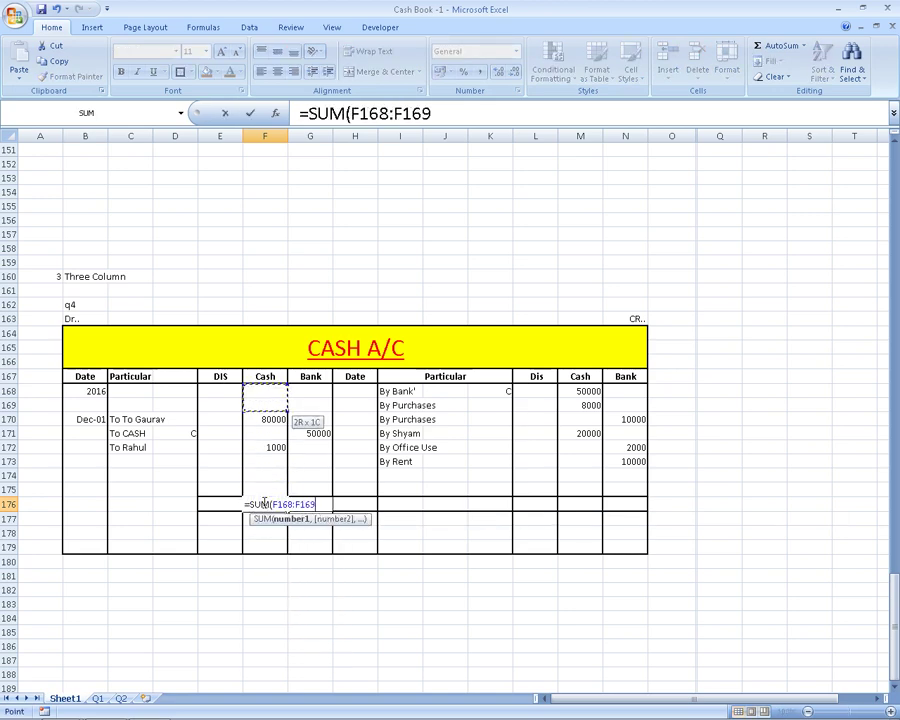
{"action": "key", "text": "shift+Down"}
{"action": "key", "text": "shift+Down"}
{"action": "key", "text": "shift+Down"}
{"action": "key", "text": "shift+Down"}
{"action": "key", "text": "shift+Down"}
{"action": "key", "text": "Return"}
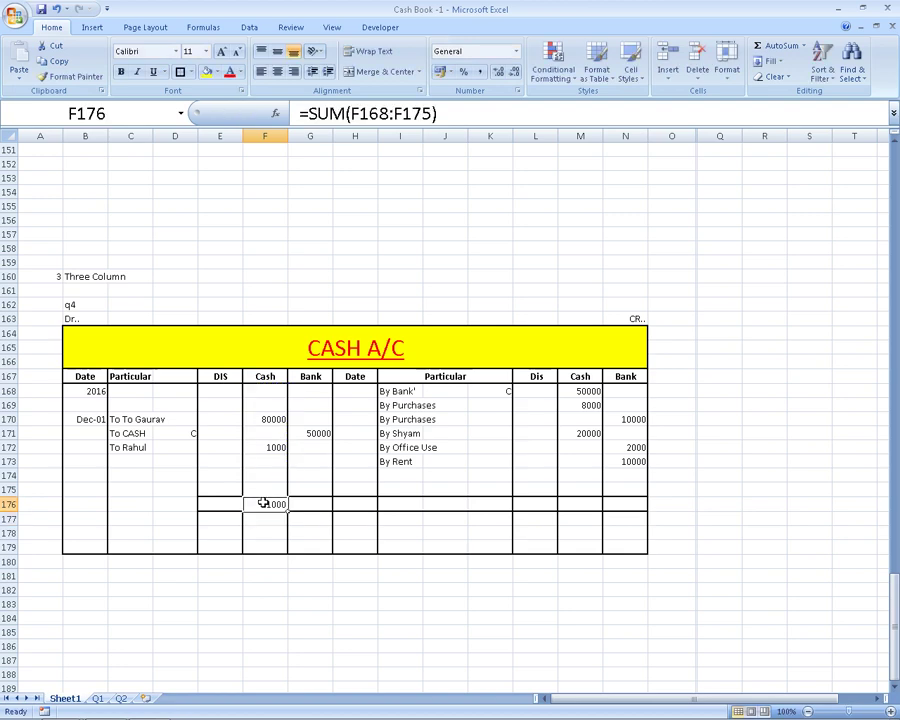
Step: Fill the sum right to G176 and copy both totals to M176:N176
{"action": "left_click_drag", "start_coordinate": [262, 503], "coordinate": [355, 503]}
{"action": "key", "text": "shift+Left"}
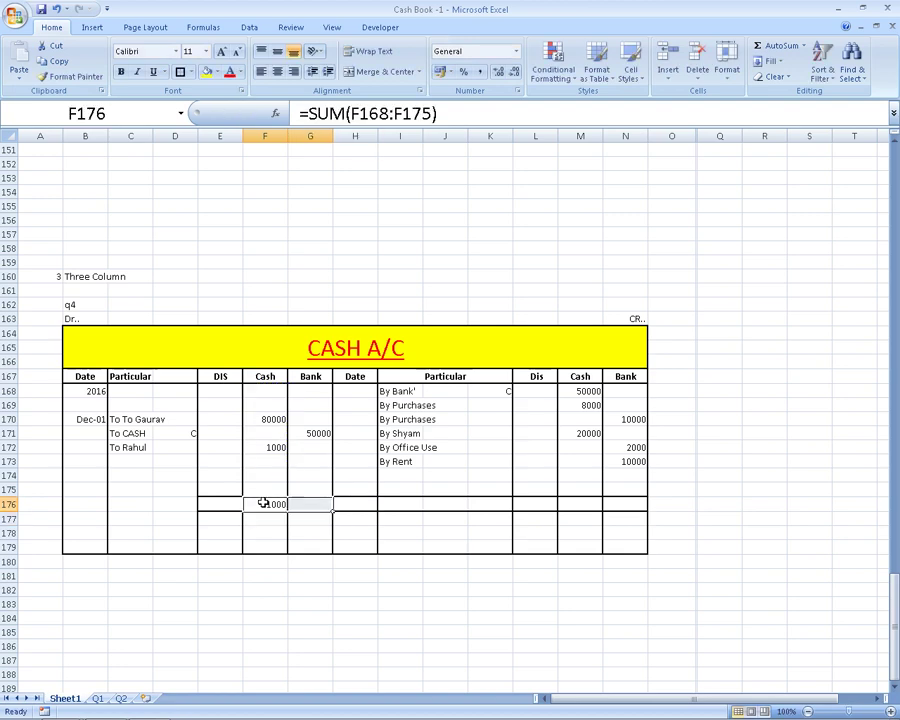
{"action": "key", "text": "ctrl+r"}
{"action": "key", "text": "ctrl+c"}
{"action": "key", "text": "Right"}
{"action": "key", "text": "Right"}
{"action": "key", "text": "Right"}
{"action": "key", "text": "Right"}
{"action": "key", "text": "Right"}
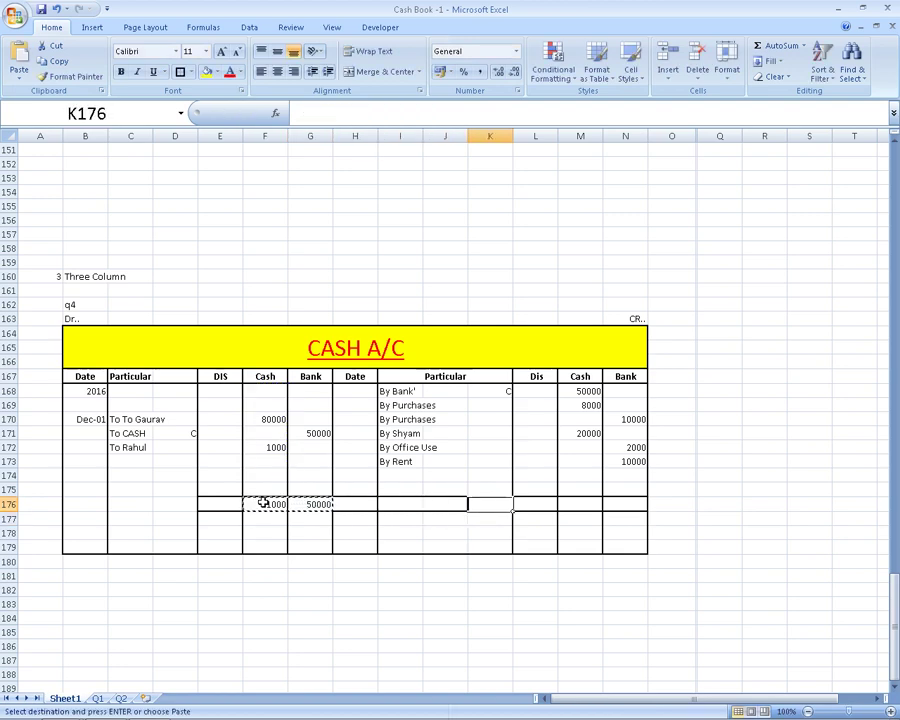
{"action": "key", "text": "Right"}
{"action": "key", "text": "Right"}
{"action": "key", "text": "ctrl+v"}
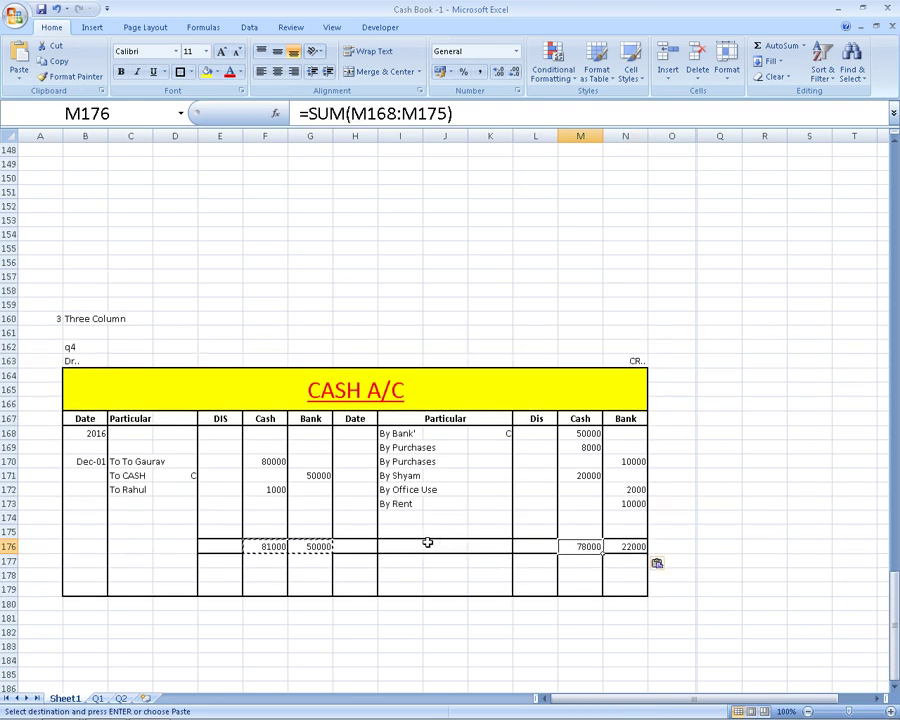
{"action": "scroll", "coordinate": [426, 540], "scroll_direction": "up", "scroll_amount": 1}
{"action": "key", "text": "Escape"}
{"action": "key", "text": "Up"}
{"action": "key", "text": "Up"}
{"action": "key", "text": "Up"}
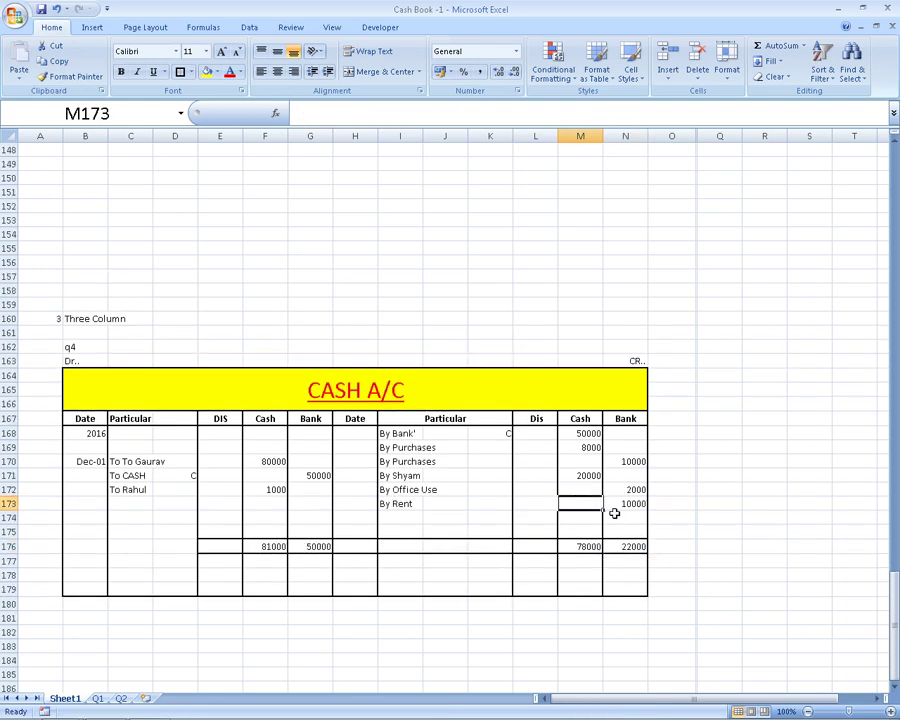
{"action": "key", "text": "Down"}
{"action": "type", "text": "="}
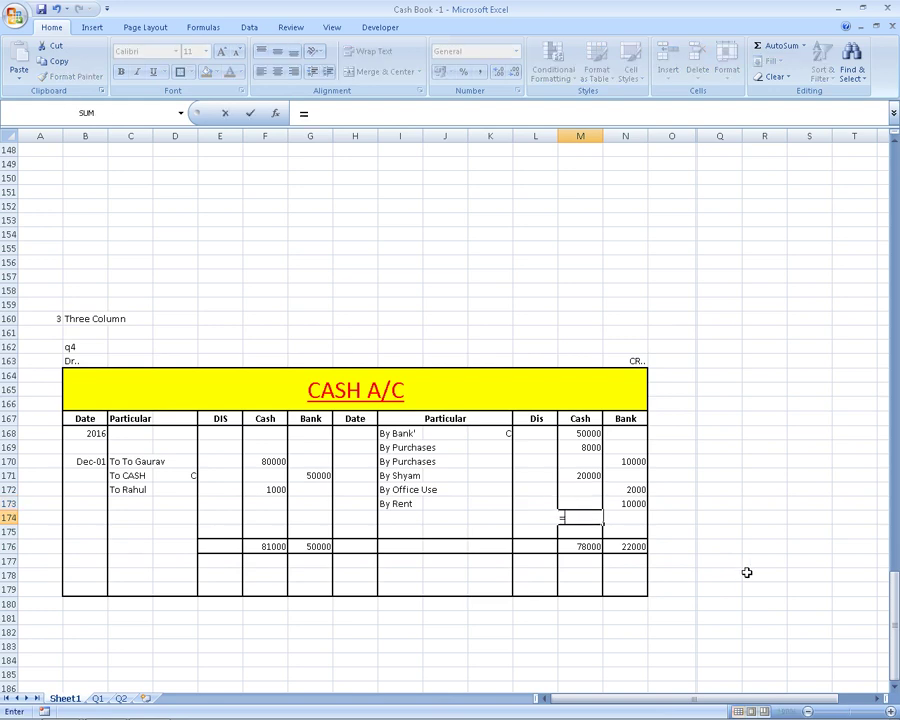
{"action": "type", "text": "81"}
{"action": "type", "text": "000-7800"}
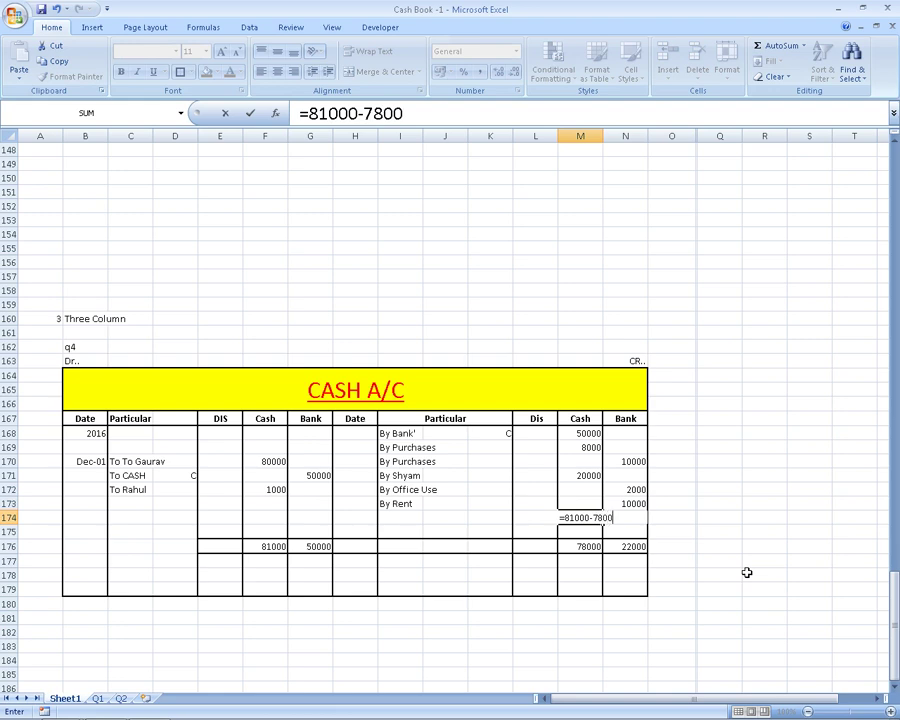
{"action": "type", "text": "0"}
{"action": "key", "text": "Return"}
Step: Correct Shyam's cash payment in M171 from 20000 to 2000
{"action": "key", "text": "Up"}
{"action": "key", "text": "Up"}
{"action": "key", "text": "Up"}
{"action": "key", "text": "Up"}
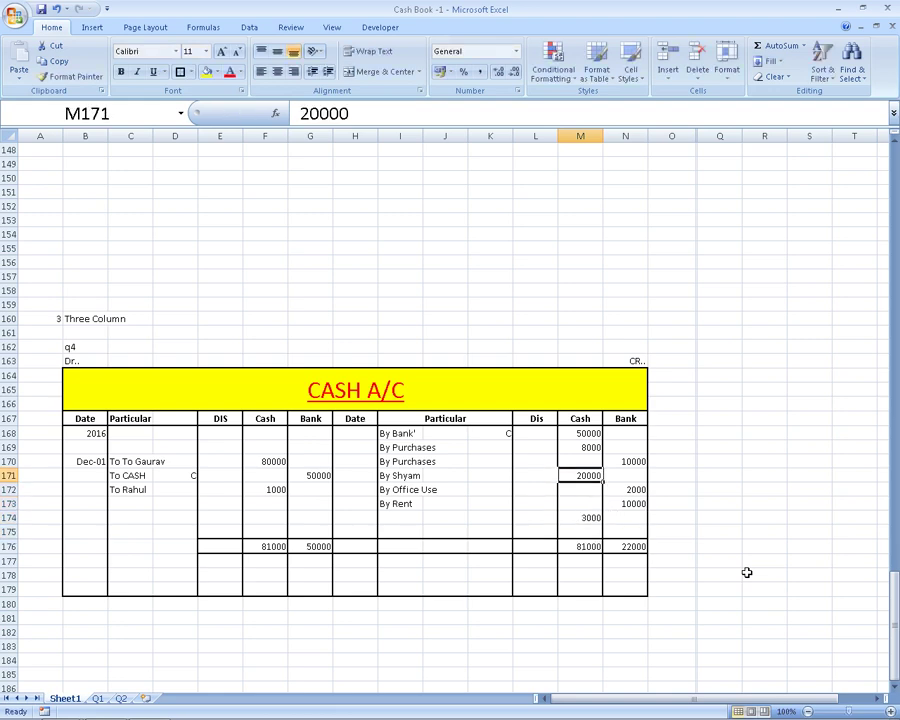
{"action": "key", "text": "F2"}
{"action": "key", "text": "BackSpace"}
{"action": "key", "text": "Return"}
{"action": "key", "text": "Down"}
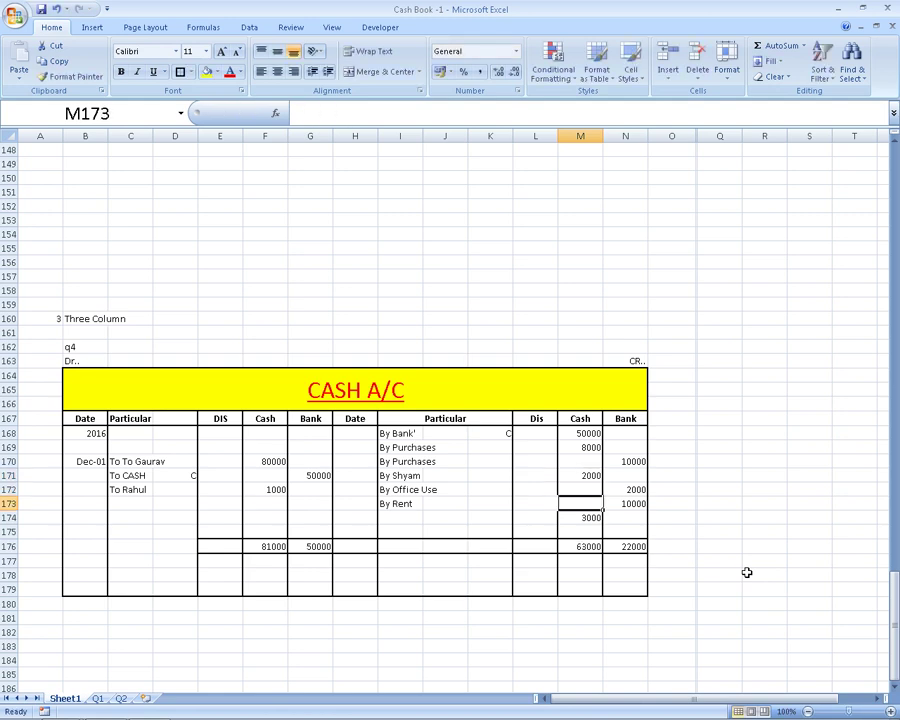
{"action": "key", "text": "Down"}
{"action": "key", "text": "F2"}
{"action": "key", "text": "Escape"}
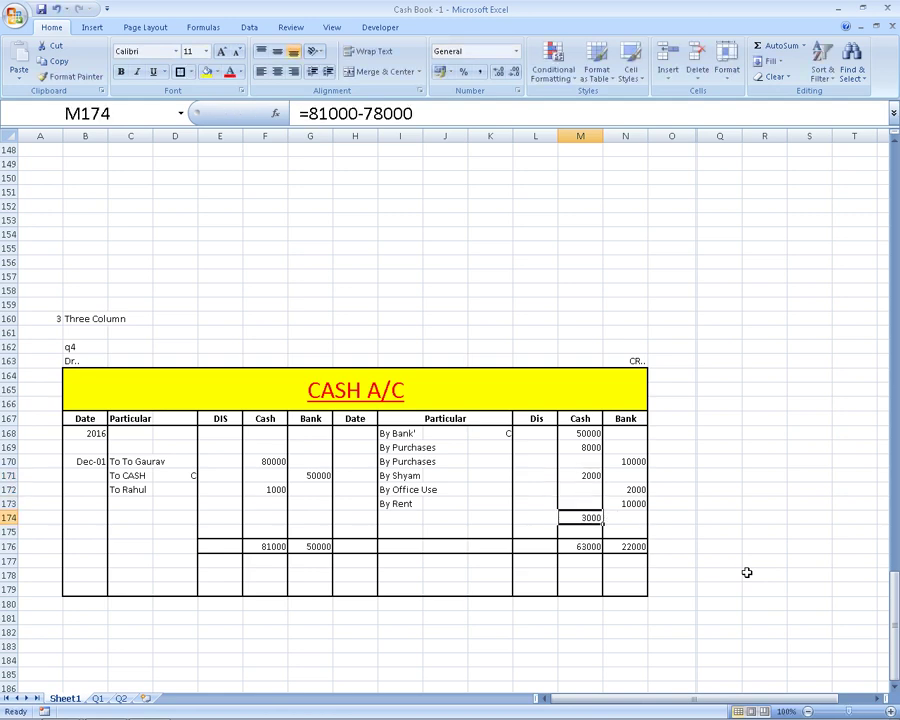
{"action": "key", "text": "alt+Tab"}
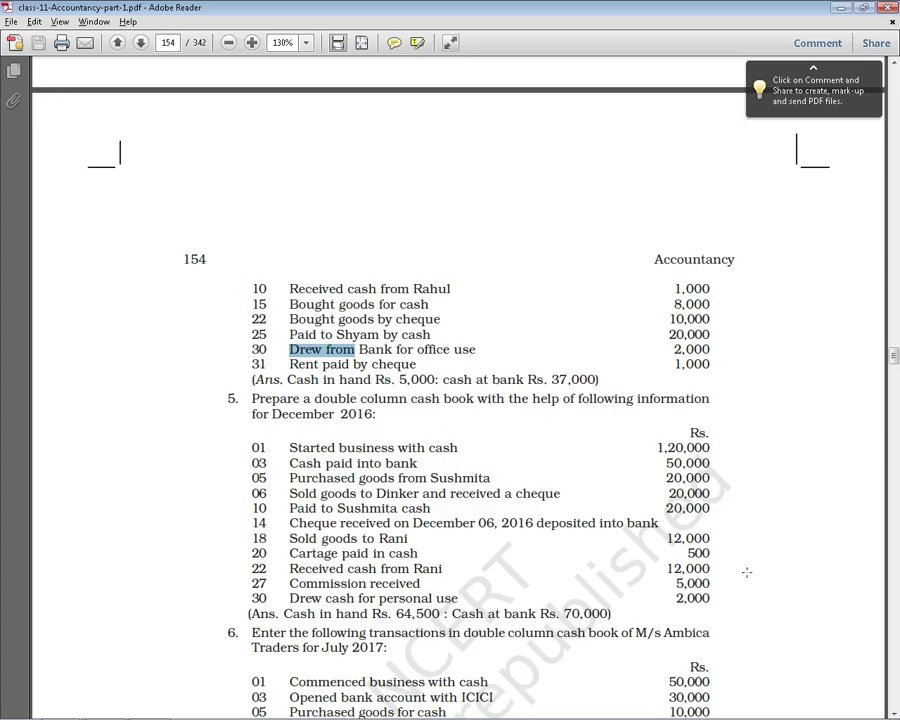
{"action": "key", "text": "alt+Tab"}
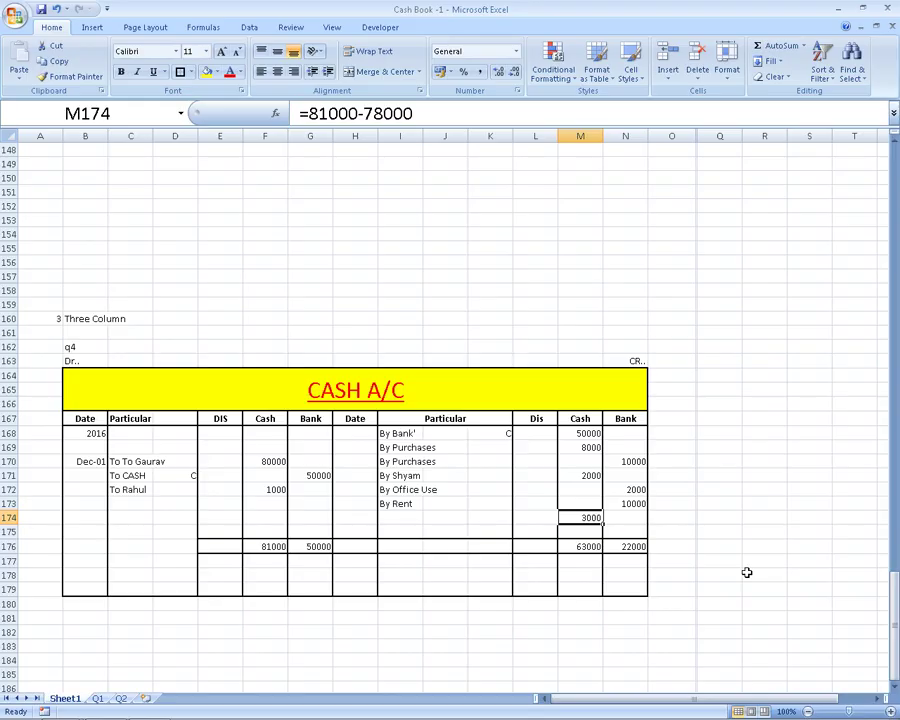
{"action": "type", "text": "=81"}
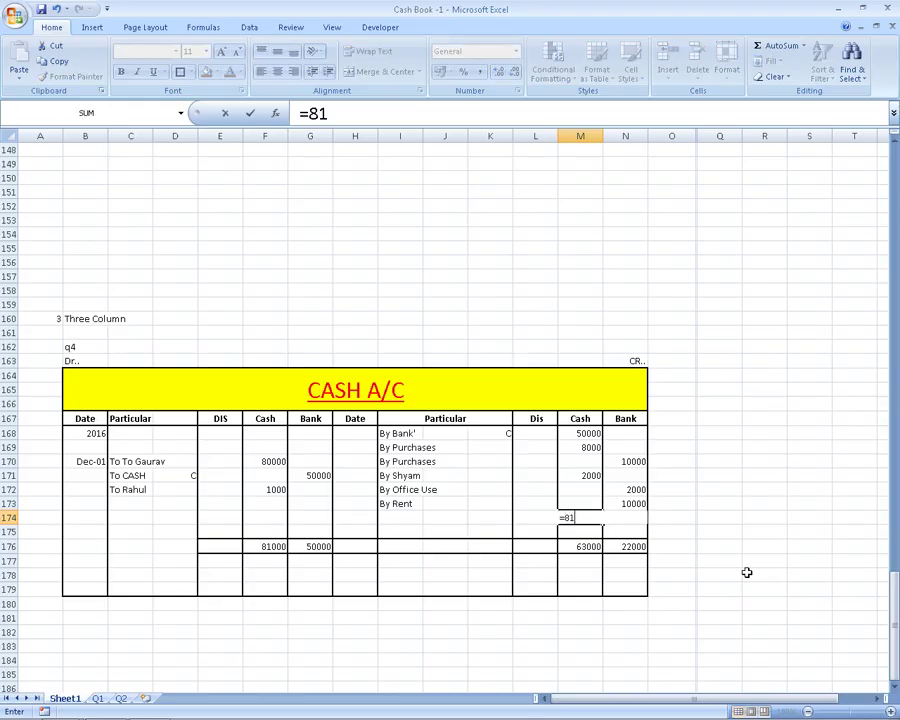
{"action": "type", "text": "000-63000"}
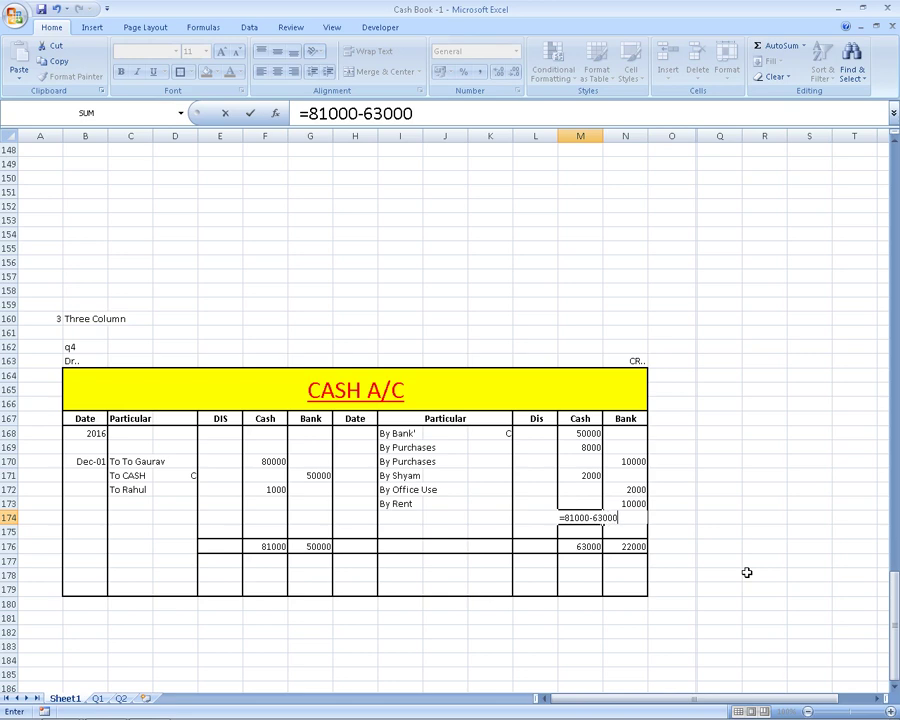
{"action": "key", "text": "Return"}
{"action": "key", "text": "alt+Tab"}
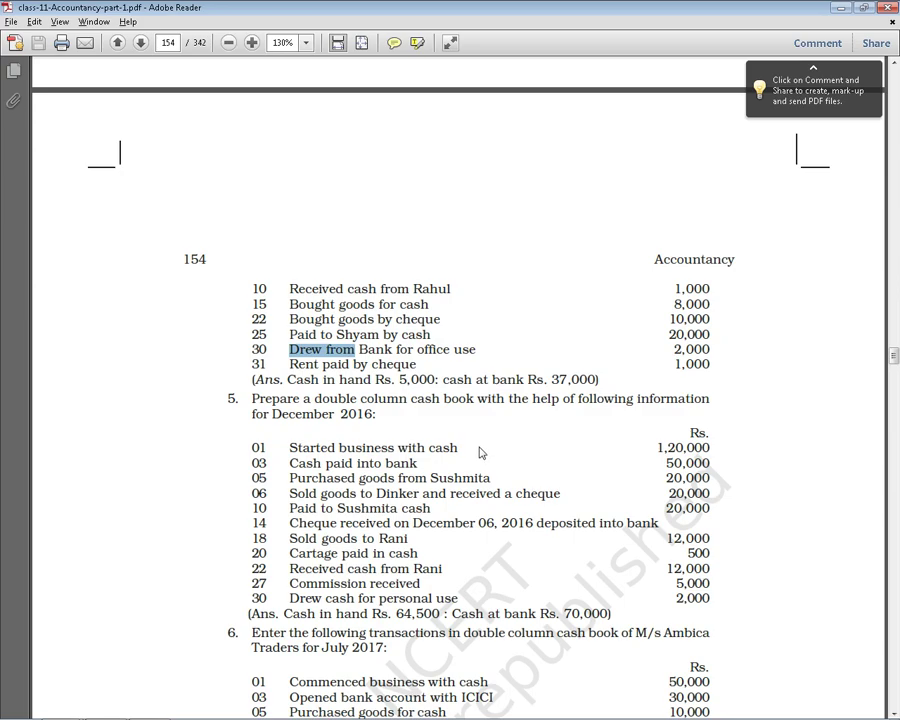
Step: Correct Shyam's cash payment to 20000 and abandon a draft =81000 balance entry
{"action": "key", "text": "alt+Tab"}
{"action": "key", "text": "alt+Tab"}
{"action": "key", "text": "alt+Tab"}
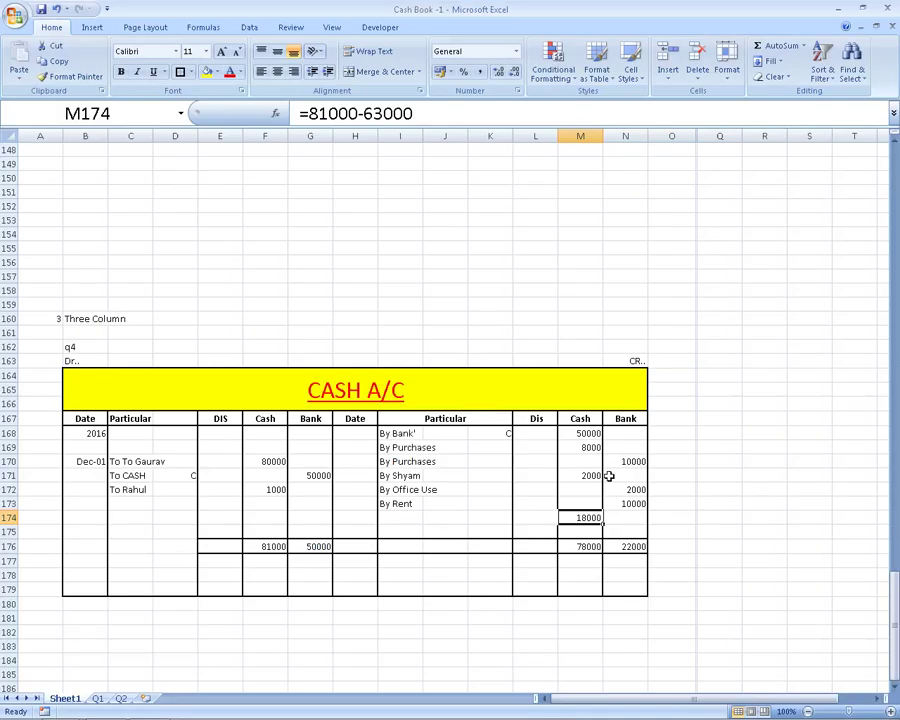
{"action": "left_click", "coordinate": [592, 475]}
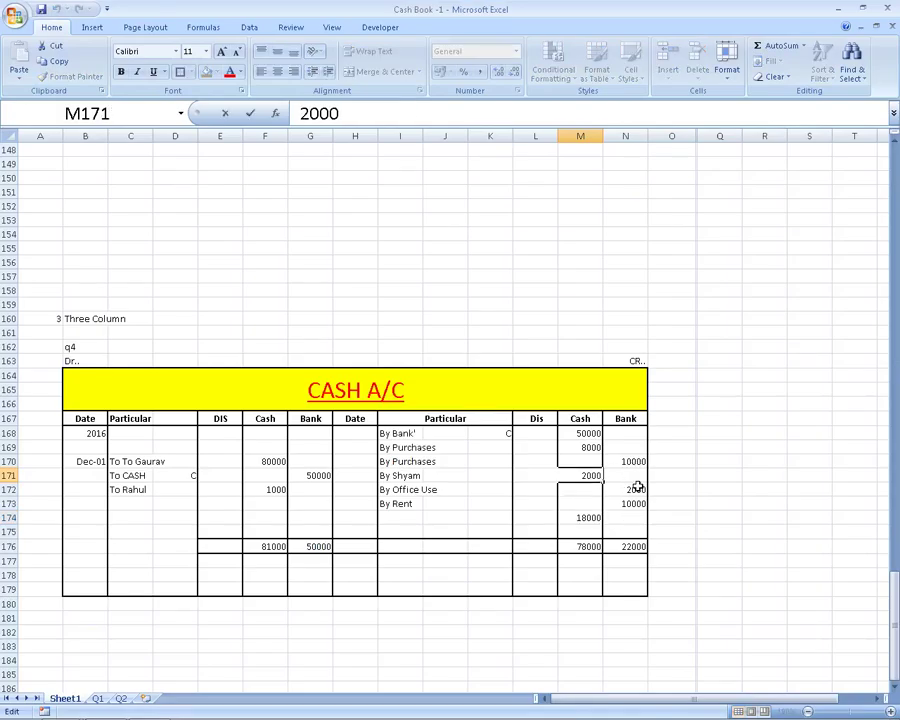
{"action": "type", "text": "0"}
{"action": "key", "text": "Return"}
{"action": "key", "text": "Down"}
{"action": "key", "text": "Down"}
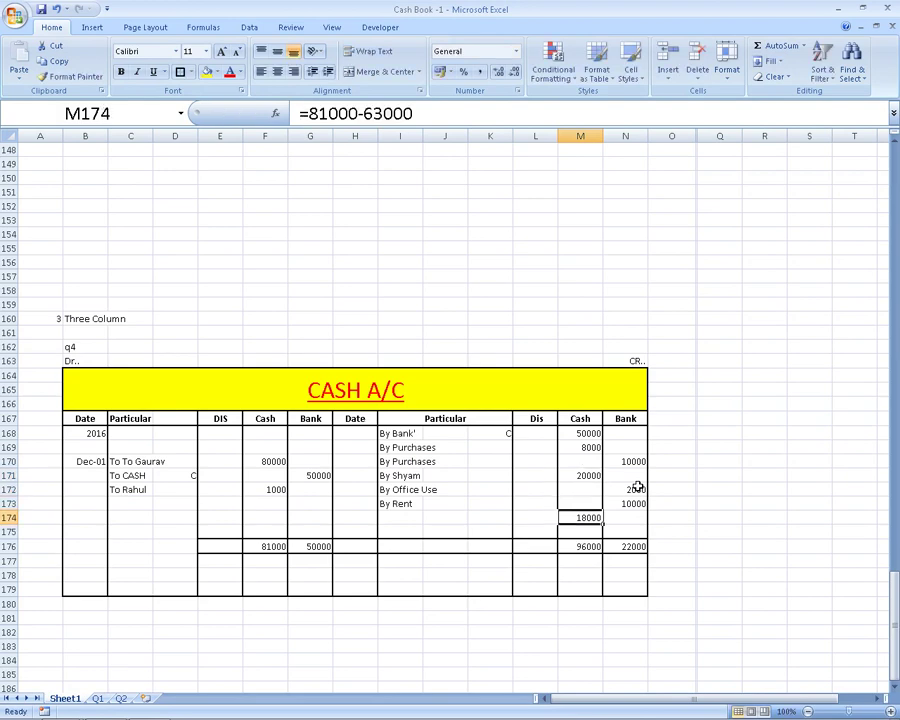
{"action": "type", "text": "=81"}
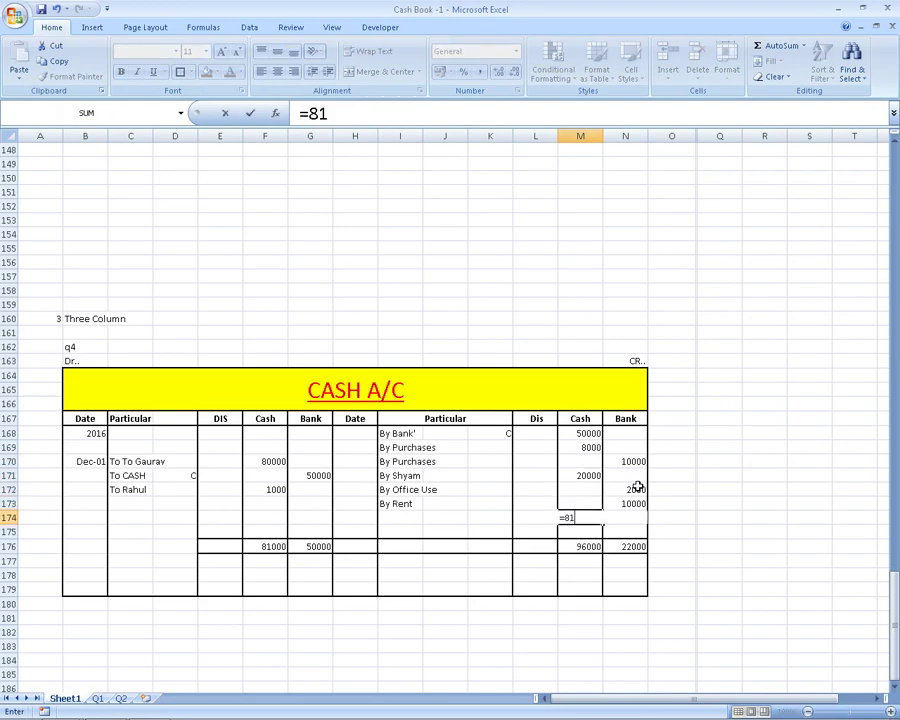
{"action": "type", "text": "000"}
{"action": "key", "text": "Escape"}
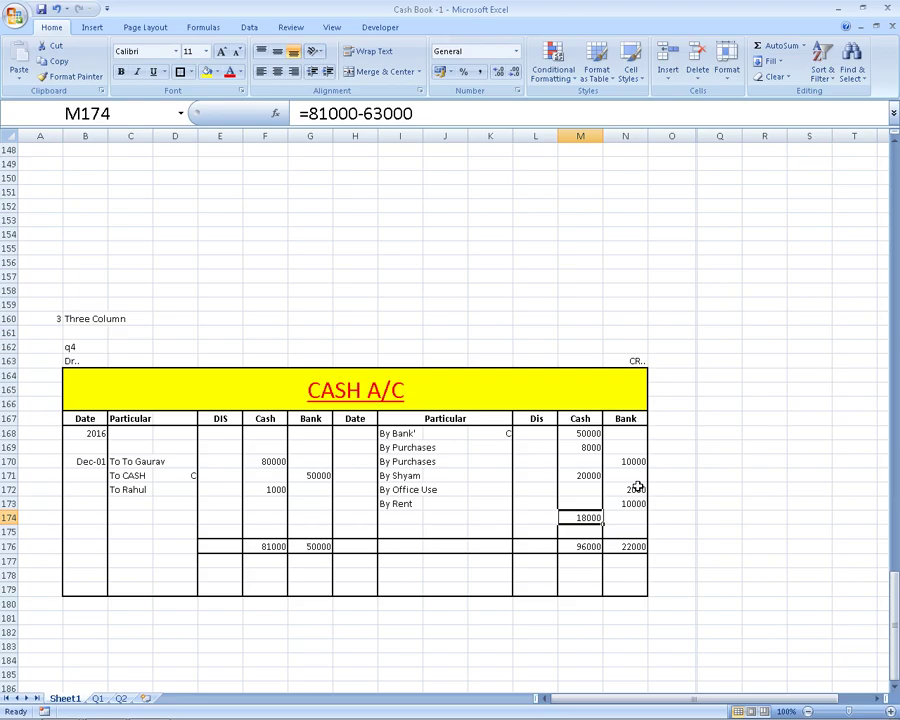
Step: Correct the rent paid in the Bank column to 1000 after checking the exercise PDF
{"action": "key", "text": "alt+Tab"}
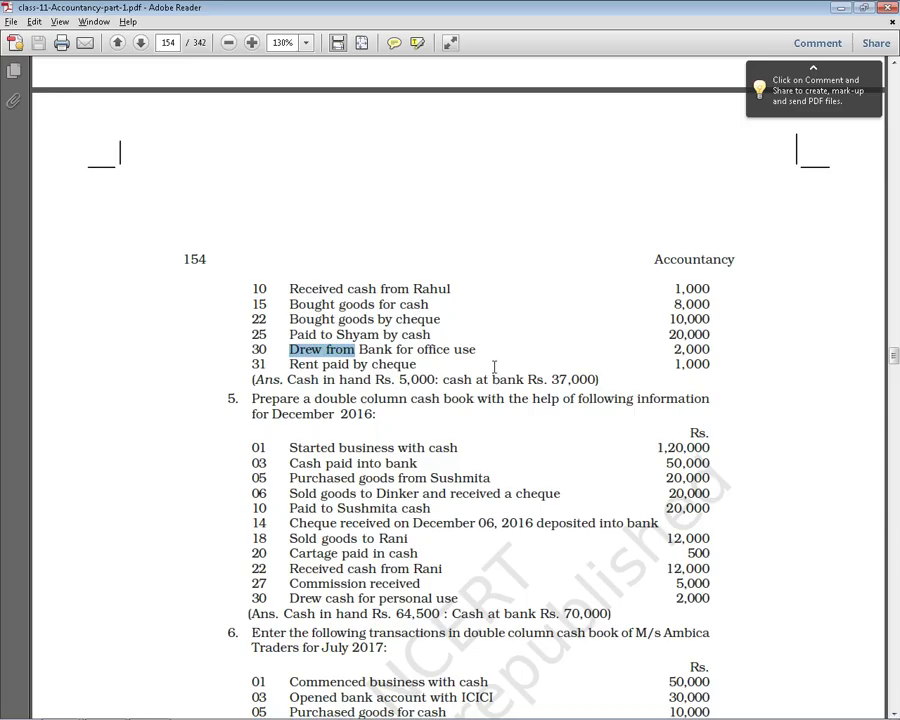
{"action": "left_click", "coordinate": [634, 334]}
{"action": "key", "text": "alt+Tab"}
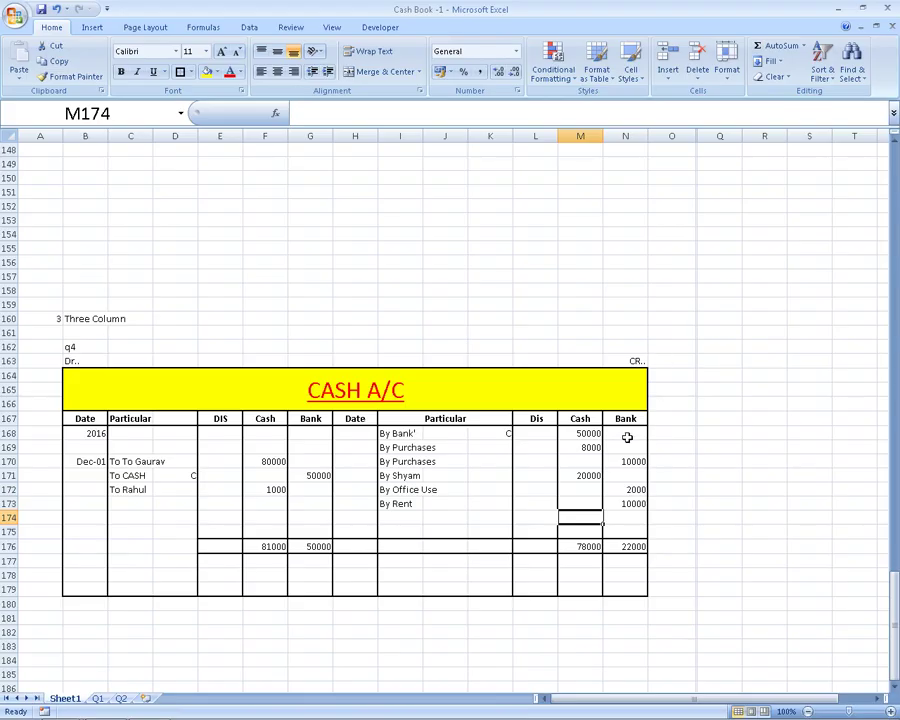
{"action": "left_click", "coordinate": [634, 504]}
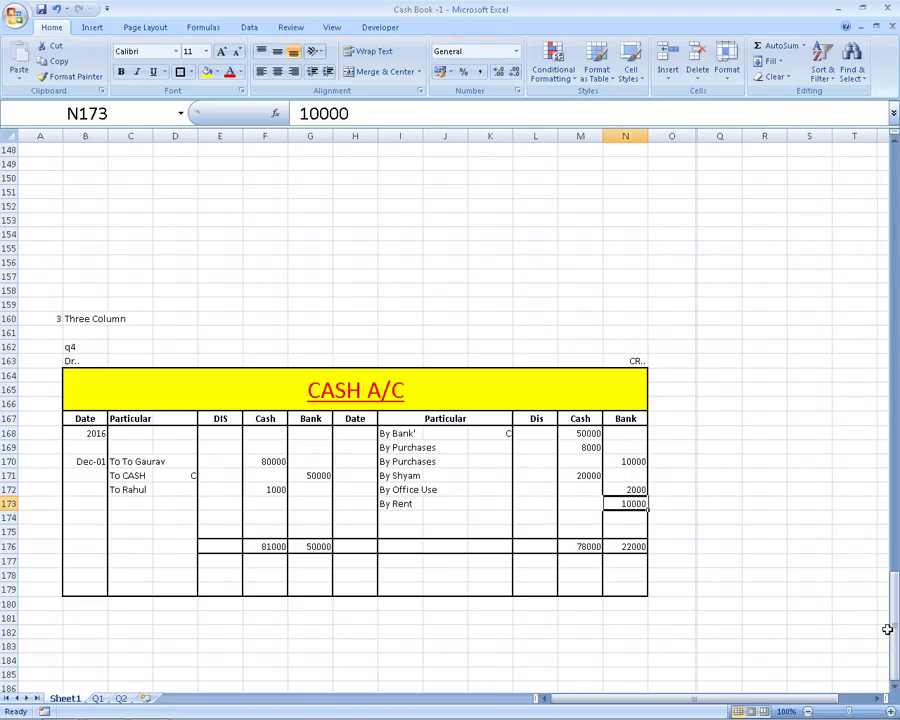
{"action": "key", "text": "F2"}
{"action": "key", "text": "BackSpace"}
{"action": "key", "text": "Return"}
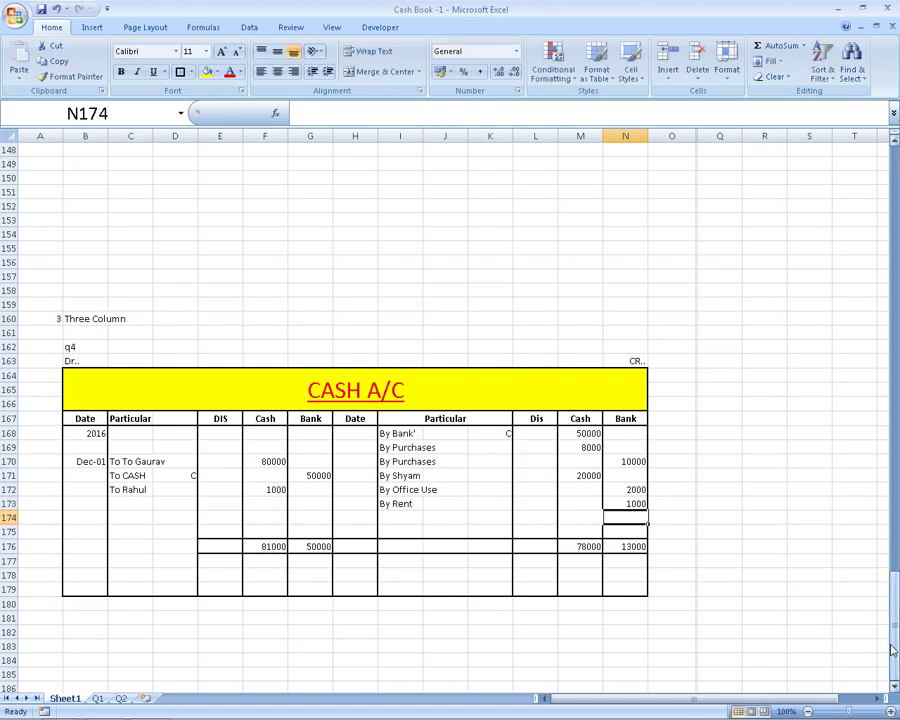
{"action": "key", "text": "alt+Tab"}
{"action": "key", "text": "alt+Tab"}
{"action": "key", "text": "Left"}
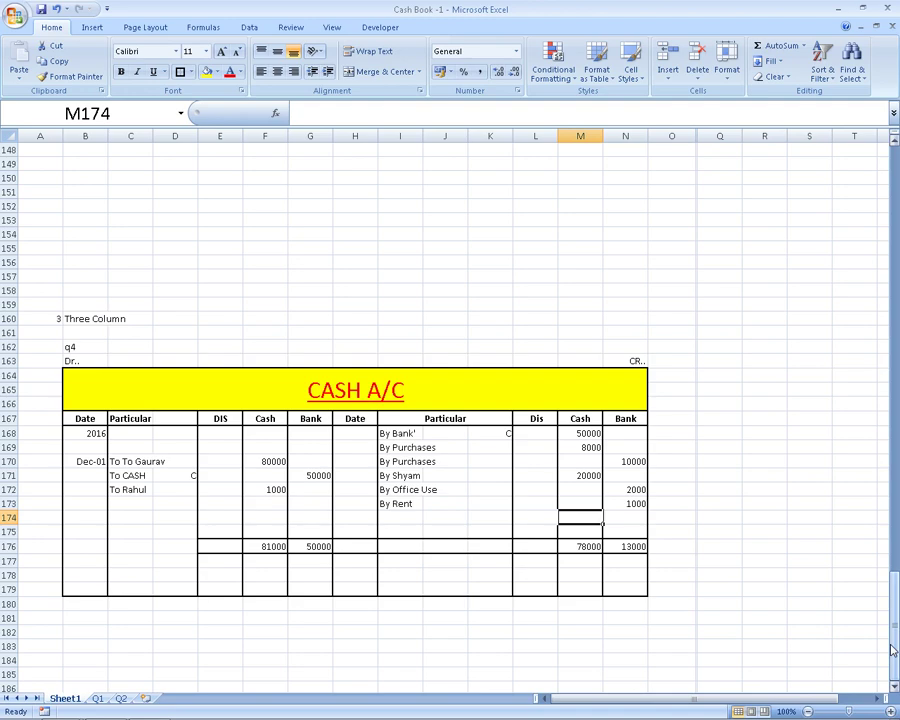
Step: Compare Rahul's 1000 cash receipt and the 8000 cash purchases against the exercise PDF
{"action": "key", "text": "alt+Tab"}
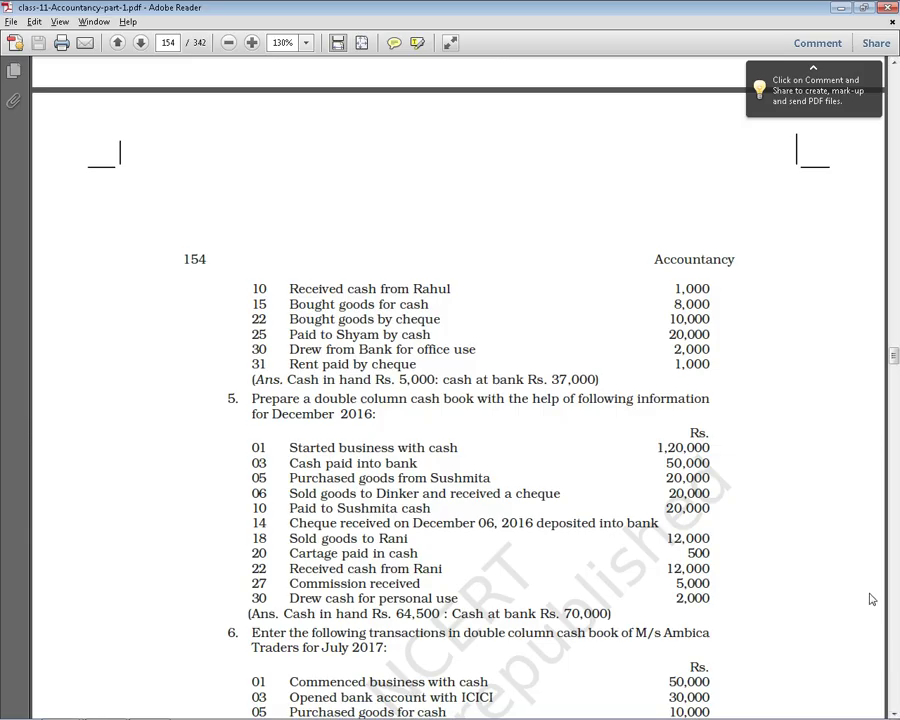
{"action": "scroll", "coordinate": [832, 577], "scroll_direction": "up", "scroll_amount": 3}
{"action": "scroll", "coordinate": [804, 559], "scroll_direction": "up", "scroll_amount": 4}
{"action": "scroll", "coordinate": [736, 385], "scroll_direction": "down", "scroll_amount": 1}
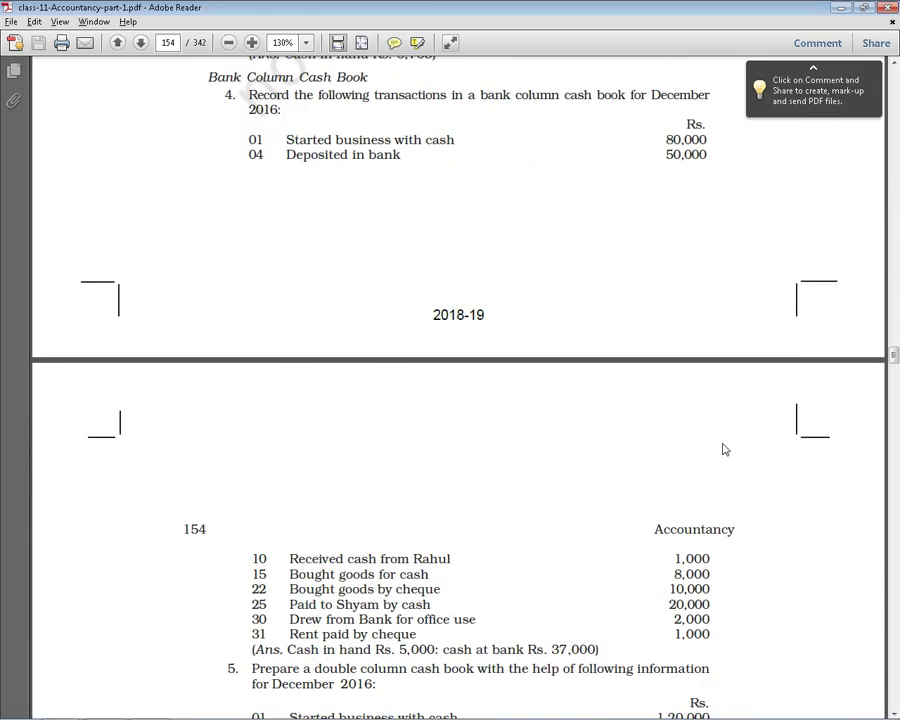
{"action": "scroll", "coordinate": [723, 446], "scroll_direction": "down", "scroll_amount": 3}
{"action": "key", "text": "alt+Tab"}
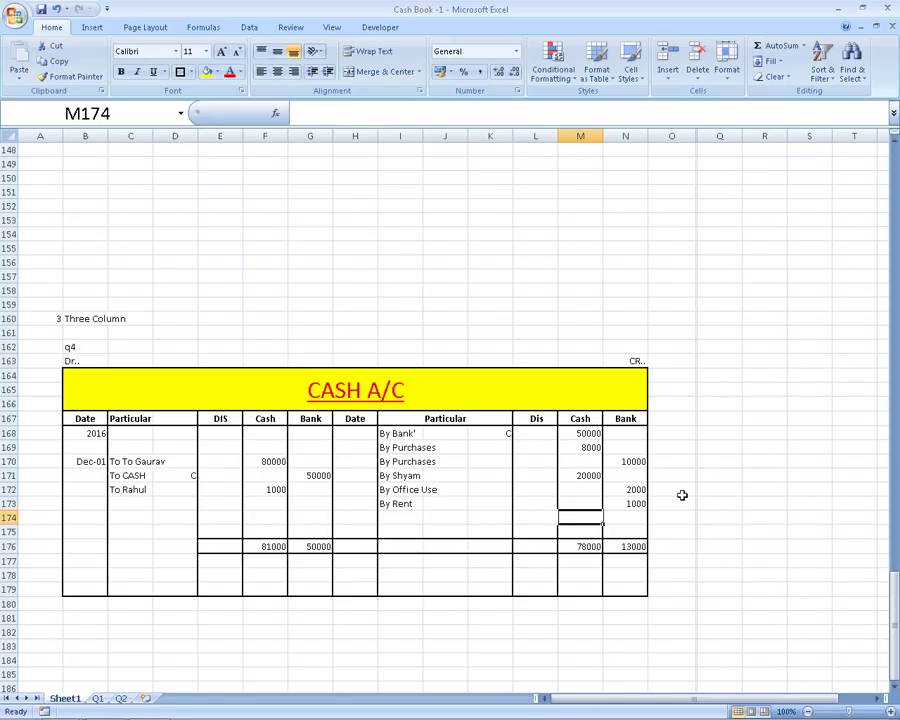
{"action": "left_click", "coordinate": [293, 487]}
{"action": "left_click", "coordinate": [283, 491]}
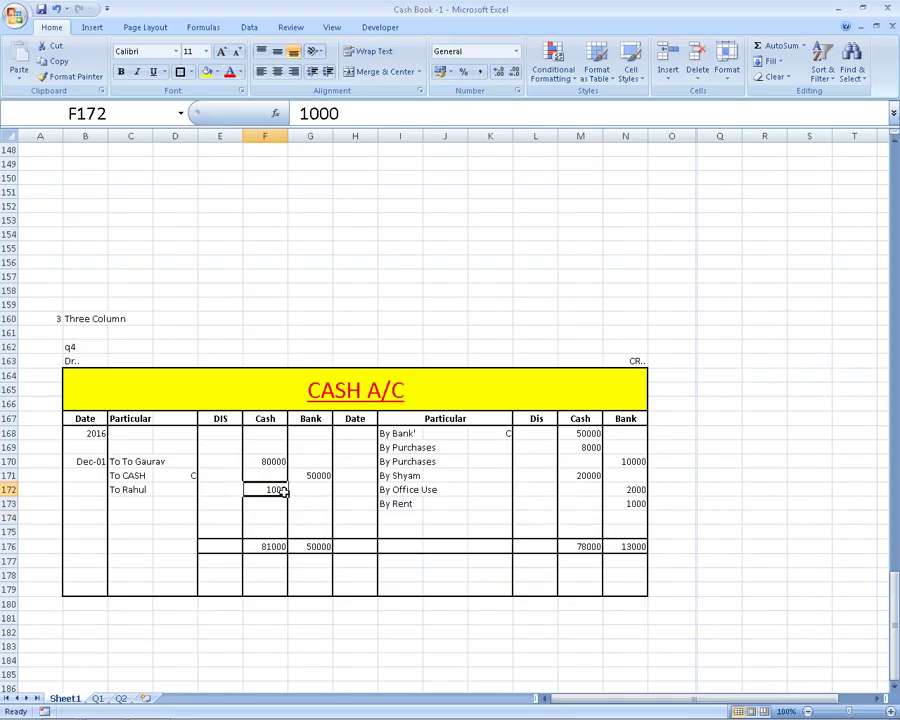
{"action": "key", "text": "alt+Tab"}
{"action": "scroll", "coordinate": [440, 430], "scroll_direction": "up", "scroll_amount": 3}
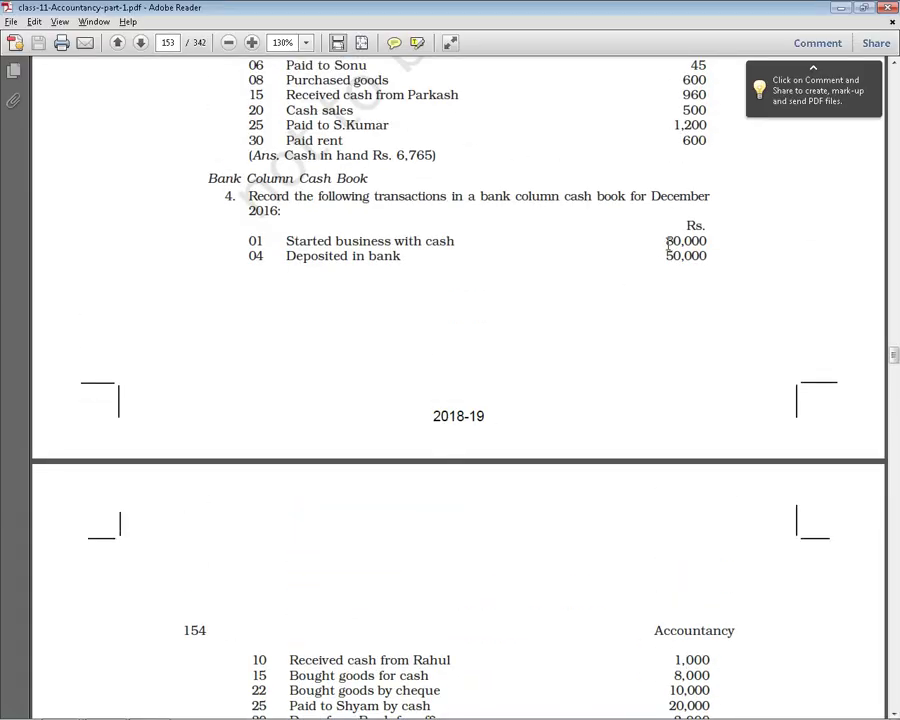
{"action": "key", "text": "alt+Tab"}
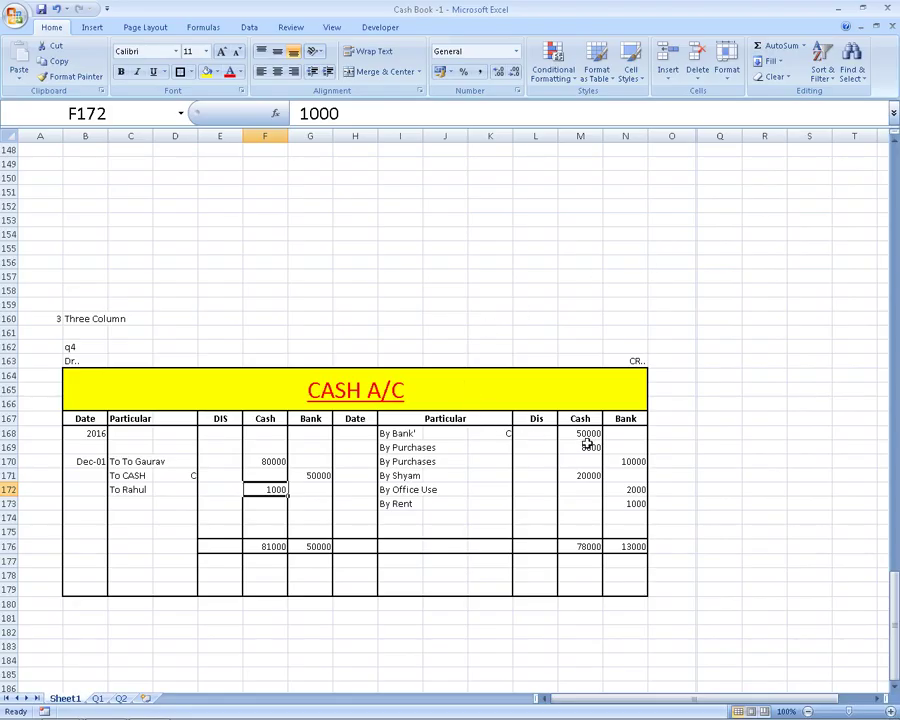
{"action": "left_click", "coordinate": [588, 443]}
{"action": "left_click", "coordinate": [277, 489]}
Step: Mark the cash purchase and Shyam's 20,000 payment in the PDF, then check the credit Cash total
{"action": "key", "text": "alt+Tab"}
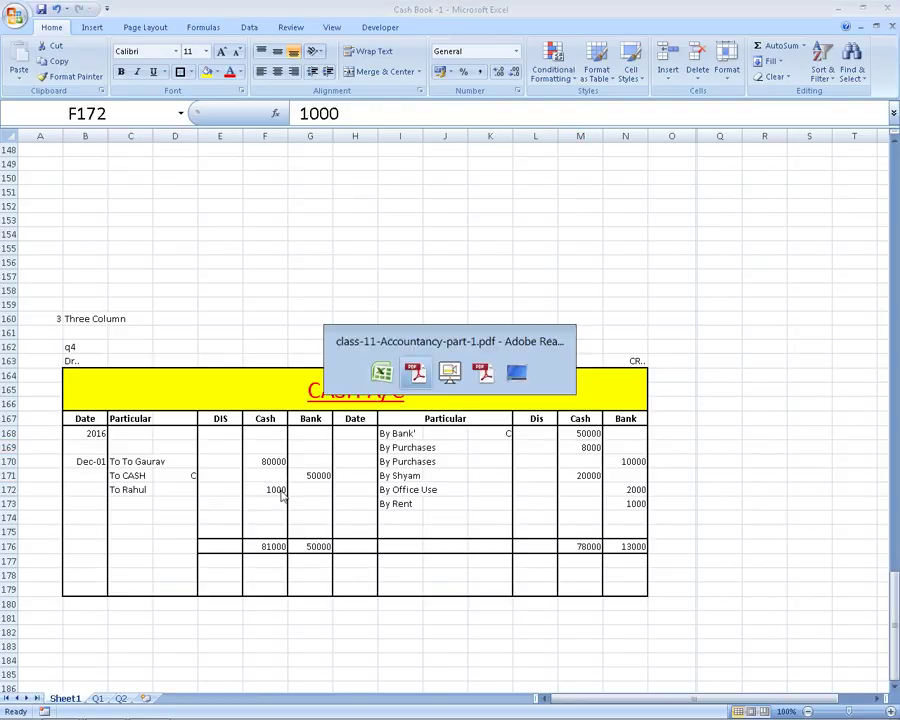
{"action": "scroll", "coordinate": [664, 188], "scroll_direction": "down", "scroll_amount": 1}
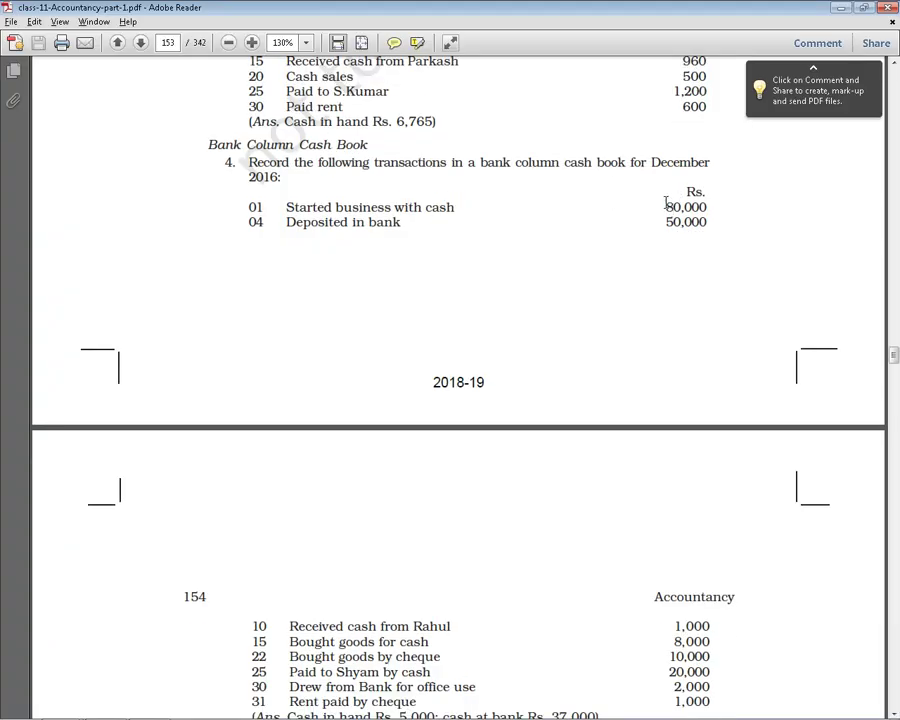
{"action": "left_click_drag", "start_coordinate": [665, 203], "coordinate": [677, 321]}
{"action": "scroll", "coordinate": [677, 321], "scroll_direction": "down", "scroll_amount": 3}
{"action": "left_click_drag", "start_coordinate": [674, 524], "coordinate": [700, 526]}
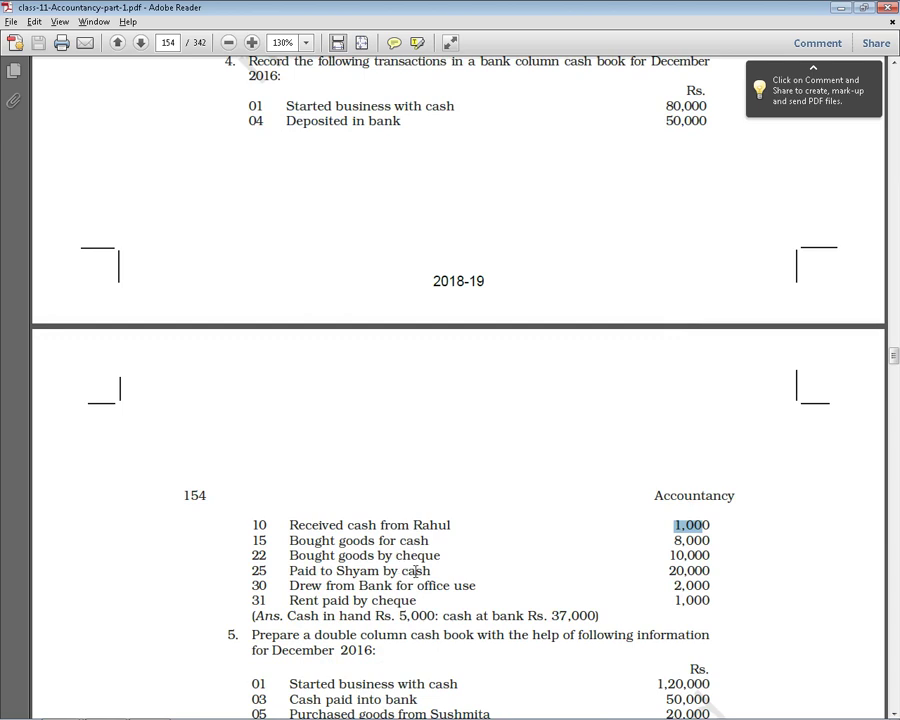
{"action": "left_click_drag", "start_coordinate": [685, 540], "coordinate": [673, 540]}
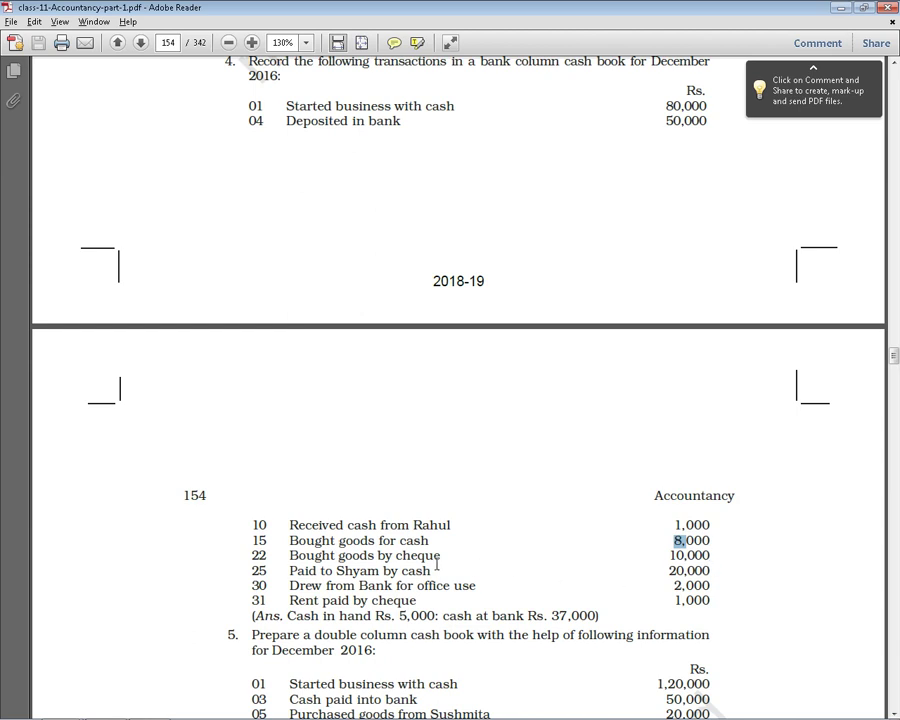
{"action": "left_click_drag", "start_coordinate": [667, 572], "coordinate": [690, 572]}
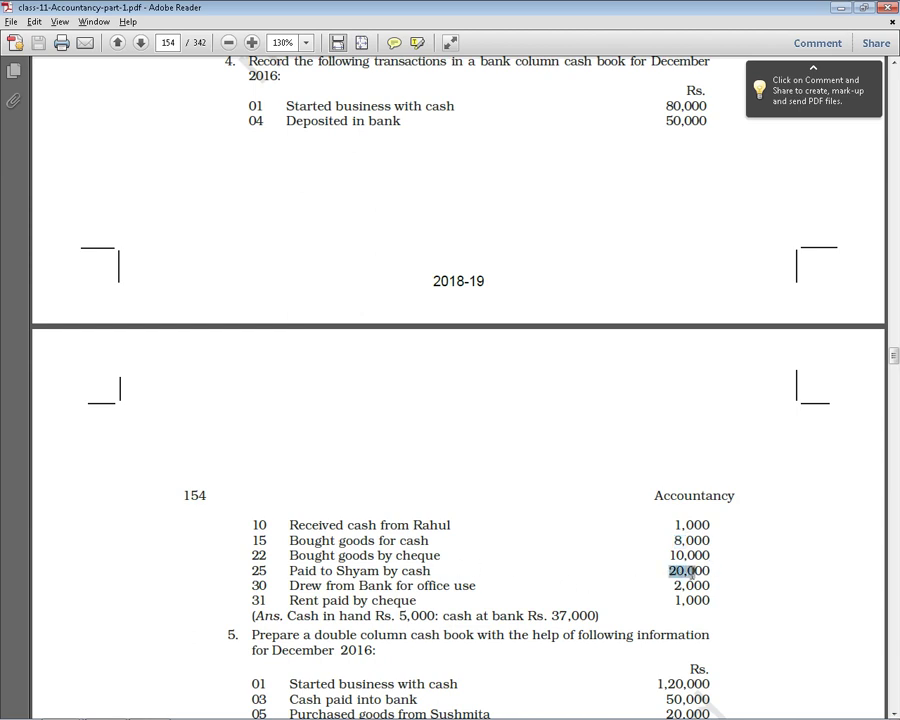
{"action": "key", "text": "alt+Tab"}
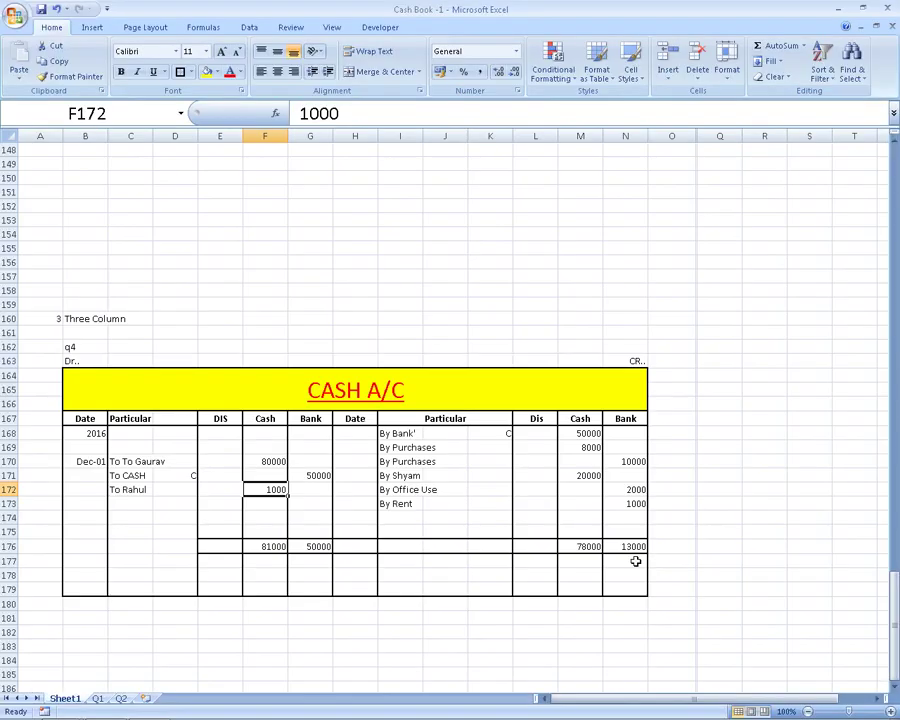
{"action": "left_click", "coordinate": [582, 546]}
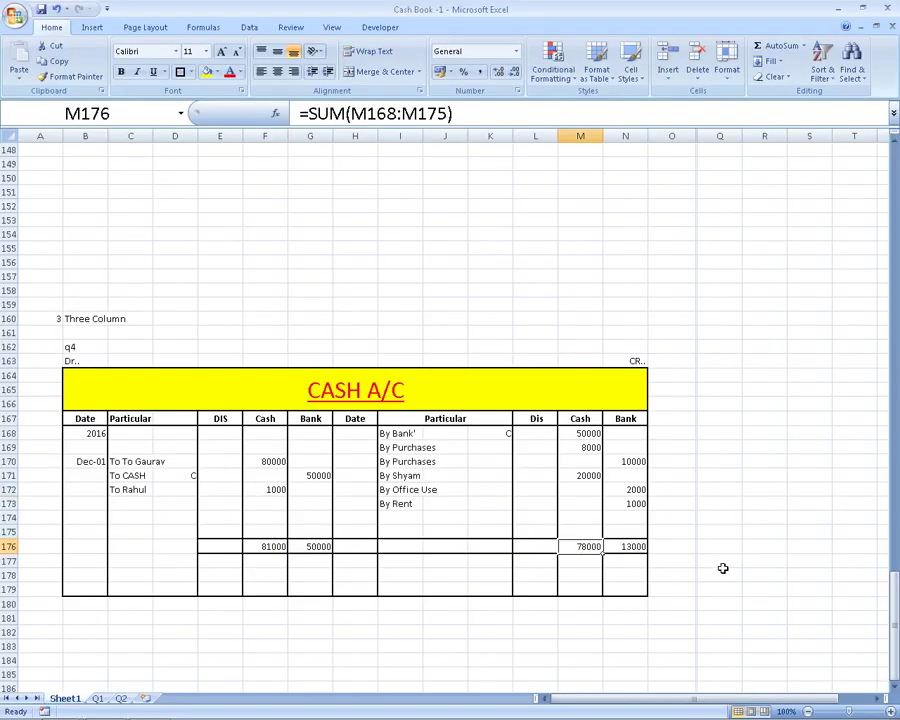
Step: Highlight the 80,000 started-business and 50,000 bank deposit amounts in the exercise PDF
{"action": "key", "text": "alt+Tab"}
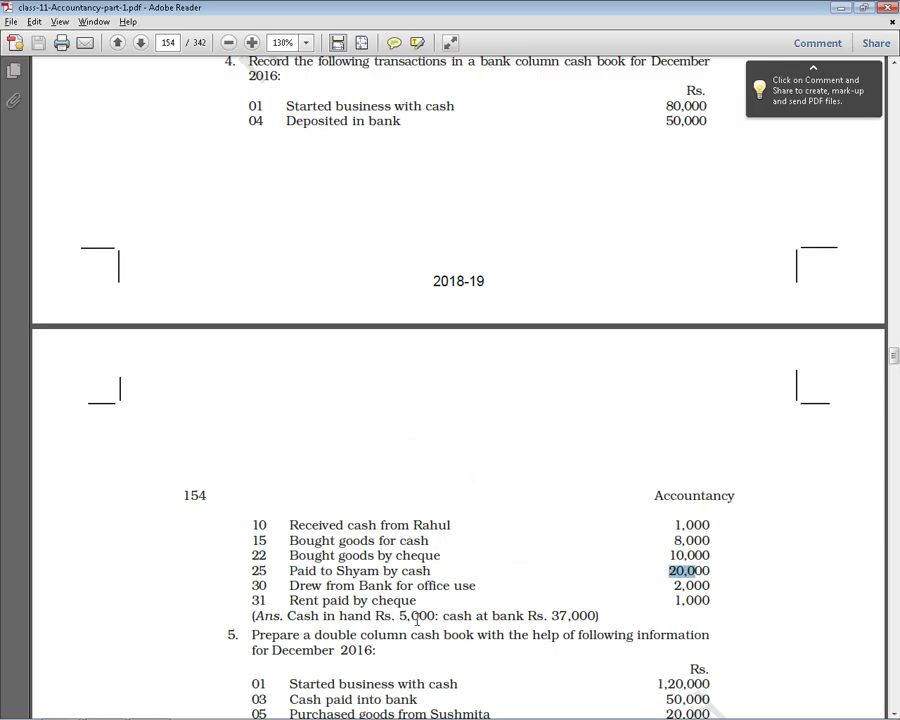
{"action": "scroll", "coordinate": [633, 572], "scroll_direction": "up", "scroll_amount": 2}
{"action": "scroll", "coordinate": [647, 559], "scroll_direction": "up", "scroll_amount": 1}
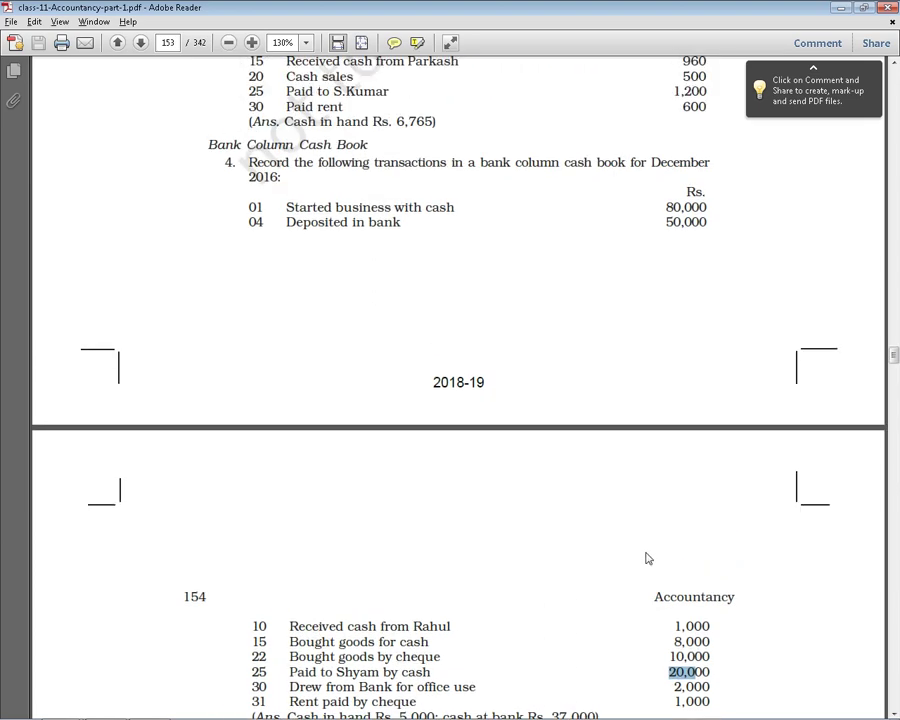
{"action": "scroll", "coordinate": [647, 518], "scroll_direction": "down", "scroll_amount": 3}
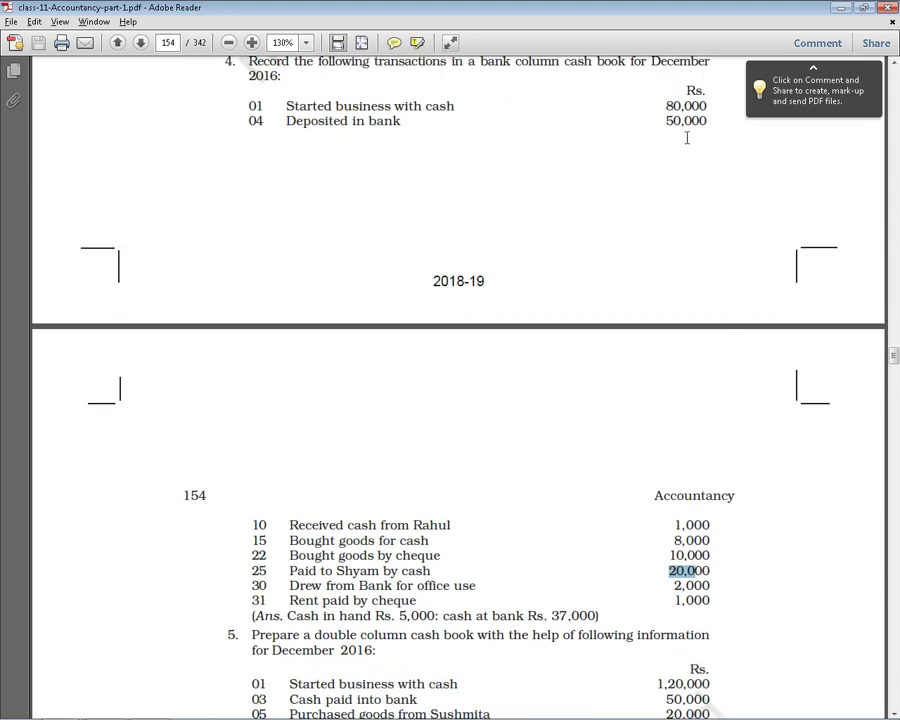
{"action": "left_click_drag", "start_coordinate": [665, 106], "coordinate": [713, 110]}
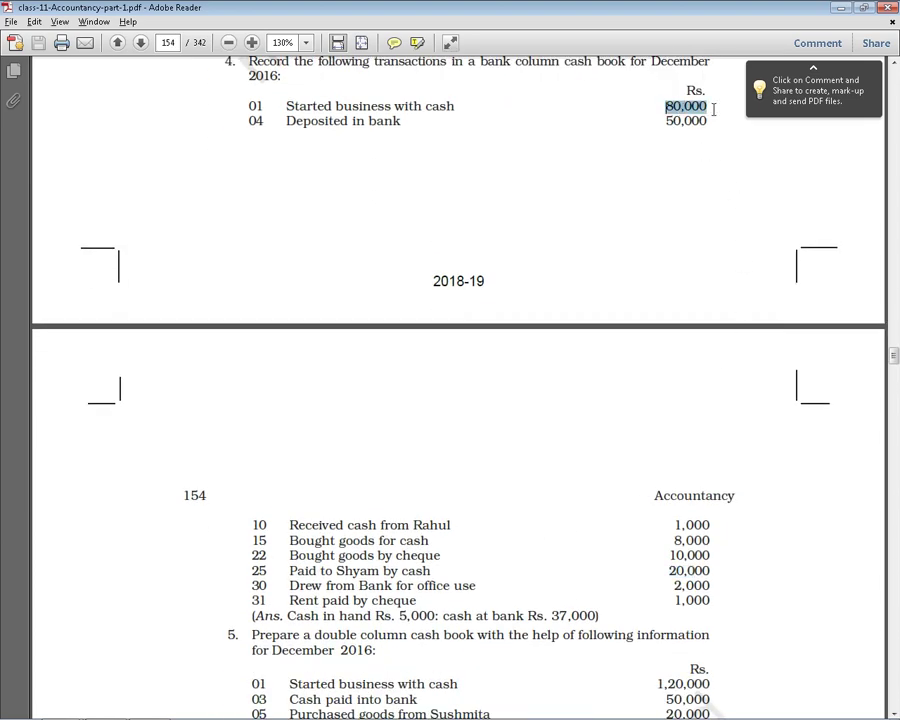
{"action": "left_click", "coordinate": [712, 121]}
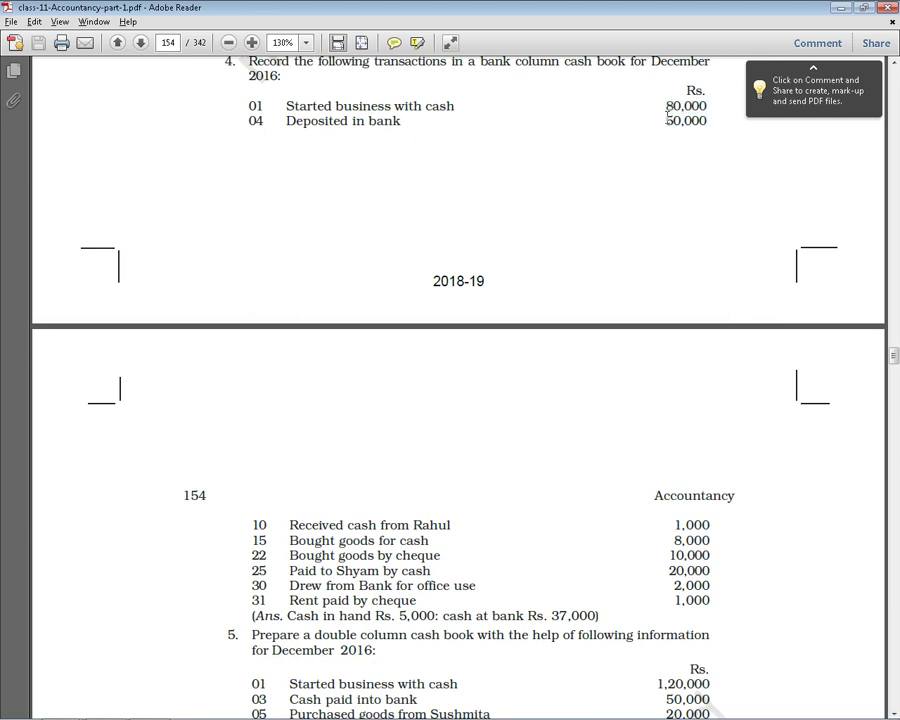
{"action": "left_click_drag", "start_coordinate": [666, 121], "coordinate": [674, 121]}
Step: Highlight Rahul's 1,000, the 8,000 cash goods and Shyam's 20,000 in the PDF
{"action": "scroll", "coordinate": [675, 200], "scroll_direction": "down", "scroll_amount": 1}
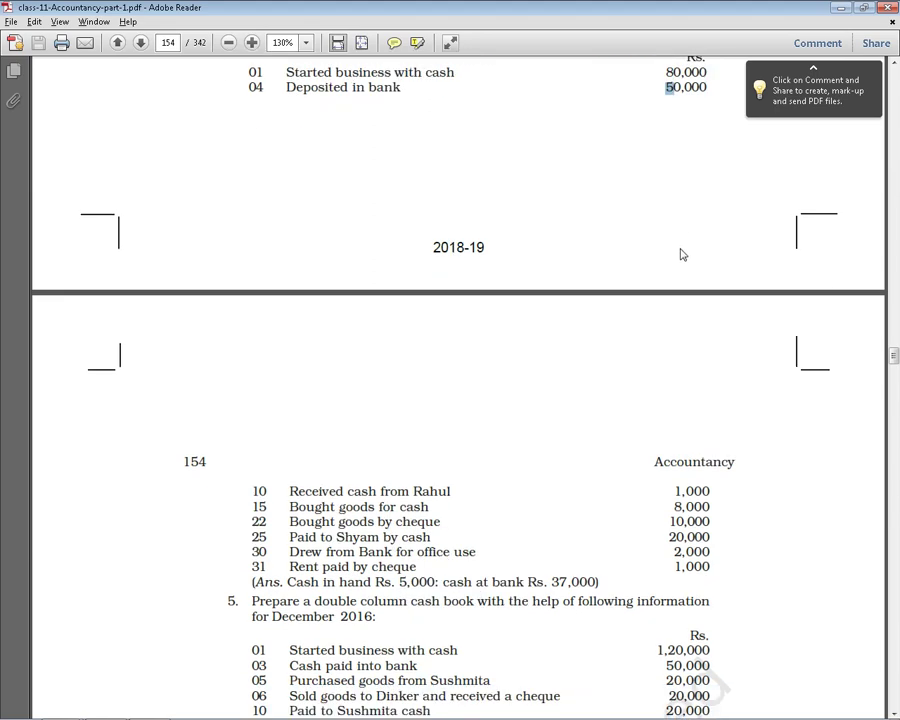
{"action": "scroll", "coordinate": [684, 280], "scroll_direction": "down", "scroll_amount": 1}
{"action": "scroll", "coordinate": [640, 330], "scroll_direction": "down", "scroll_amount": 1}
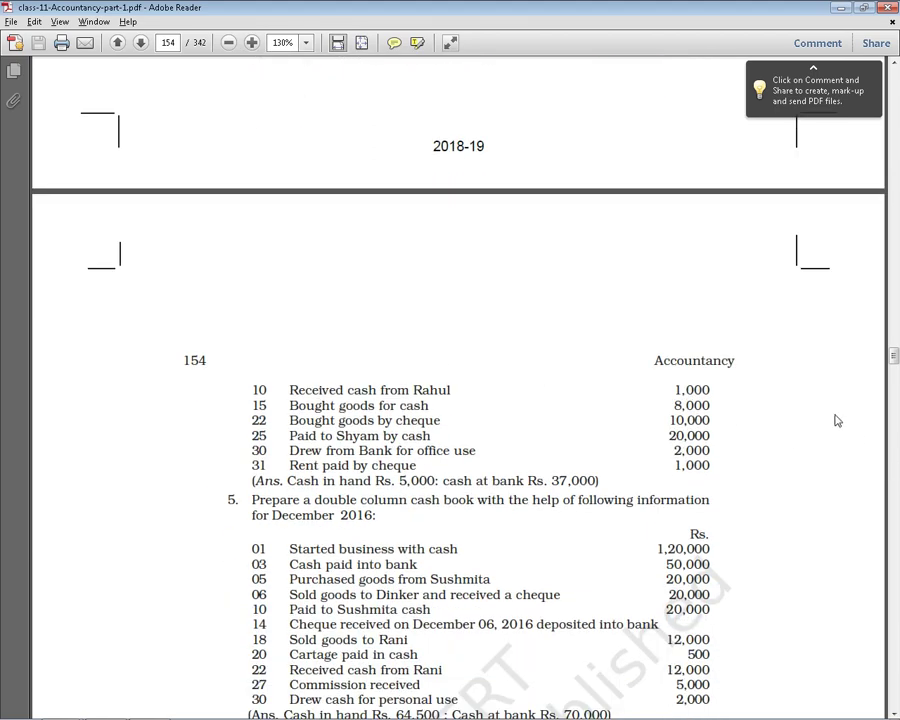
{"action": "left_click_drag", "start_coordinate": [673, 388], "coordinate": [708, 388]}
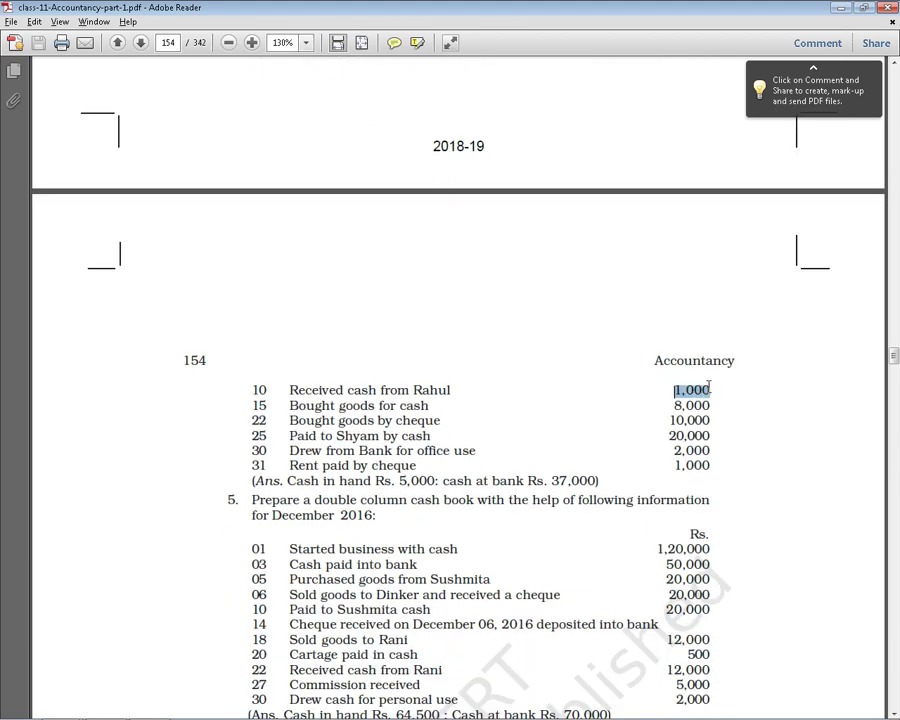
{"action": "left_click_drag", "start_coordinate": [676, 401], "coordinate": [712, 404]}
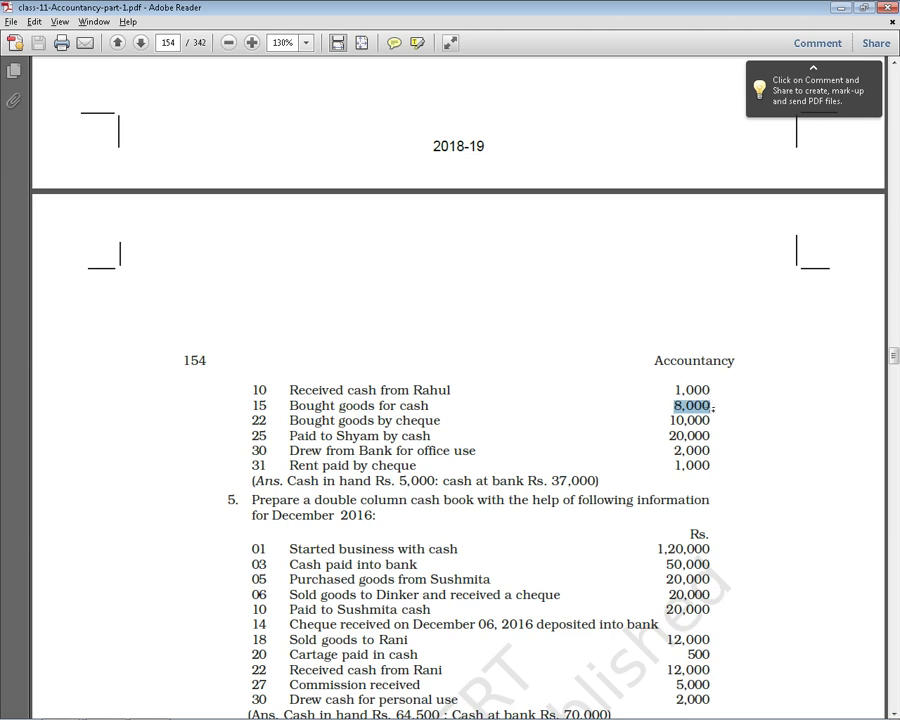
{"action": "left_click_drag", "start_coordinate": [668, 436], "coordinate": [710, 431]}
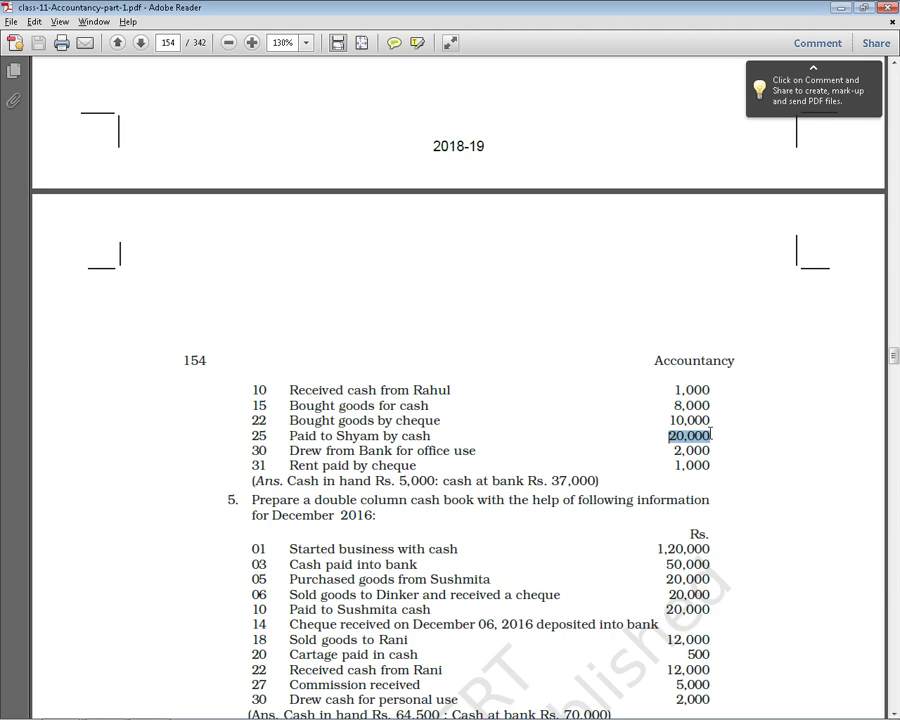
{"action": "left_click", "coordinate": [411, 490]}
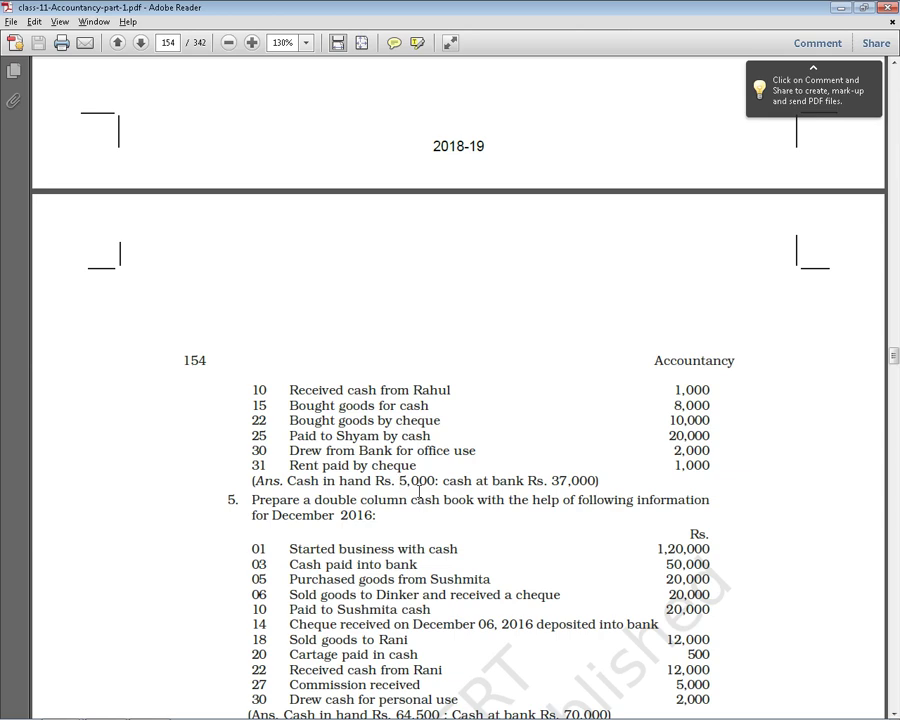
{"action": "scroll", "coordinate": [421, 490], "scroll_direction": "up", "scroll_amount": 2}
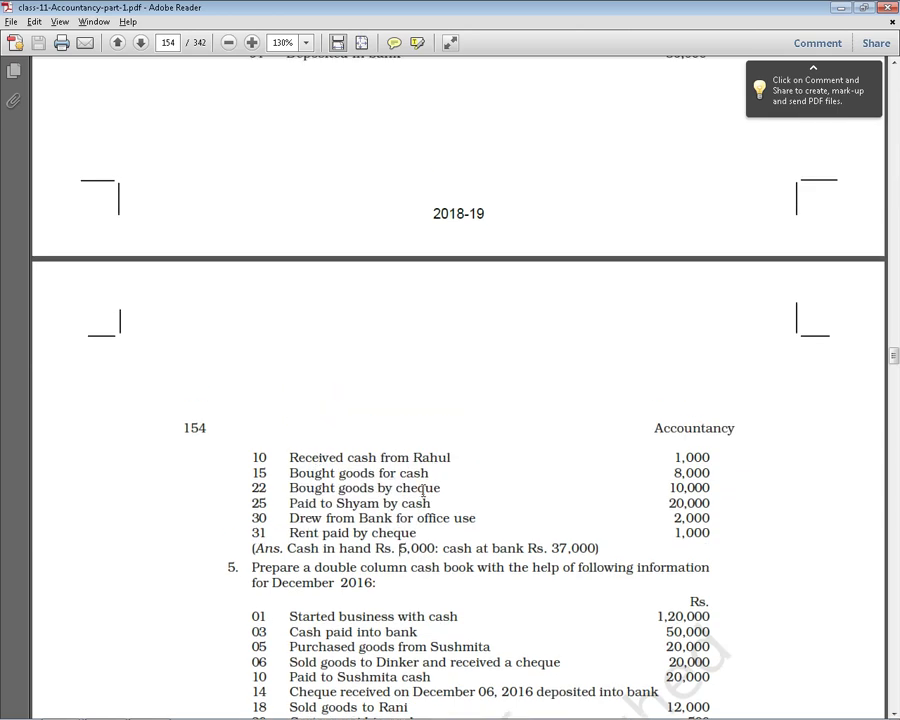
{"action": "scroll", "coordinate": [424, 494], "scroll_direction": "up", "scroll_amount": 3}
Step: Enter a formula in M174 referencing the debit cash total so the cash balance shows 3000
{"action": "key", "text": "alt+Tab"}
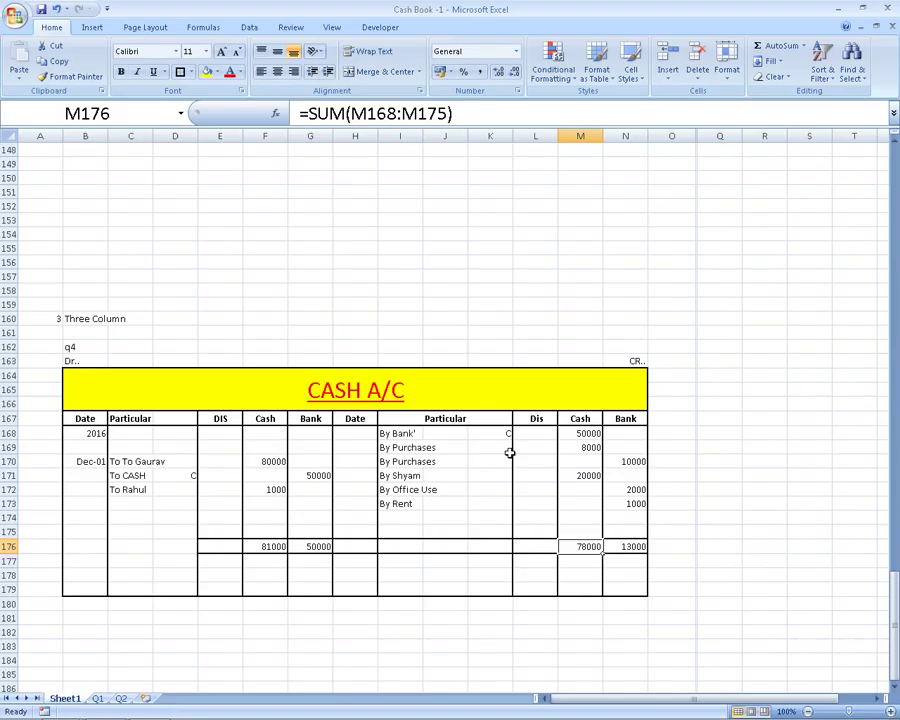
{"action": "key", "text": "Up"}
{"action": "key", "text": "Up"}
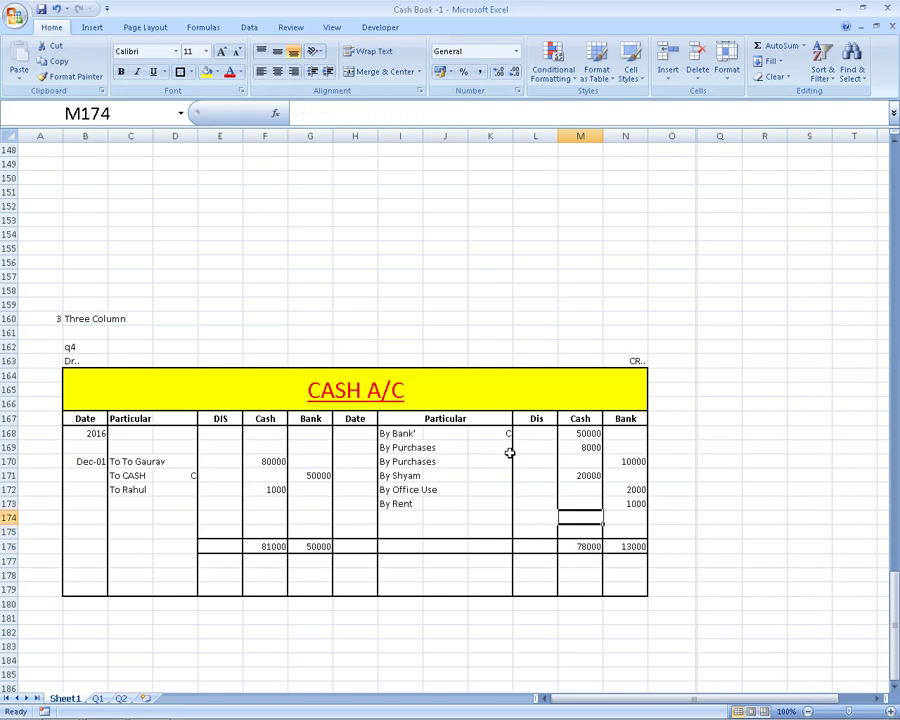
{"action": "type", "text": "="}
{"action": "key", "text": "Left"}
{"action": "key", "text": "Left"}
{"action": "key", "text": "Left"}
{"action": "key", "text": "Left"}
{"action": "key", "text": "Down"}
{"action": "key", "text": "Down"}
{"action": "key", "text": "Left"}
{"action": "key", "text": "Left"}
{"action": "key", "text": "Left"}
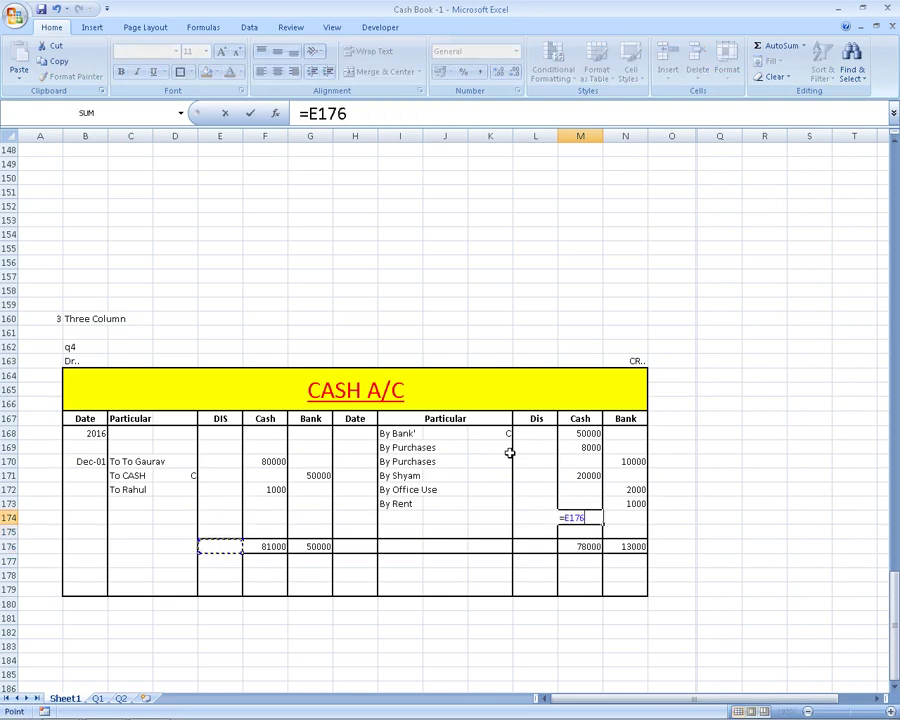
{"action": "key", "text": "Right"}
{"action": "type", "text": "-78"}
{"action": "key", "text": "Return"}
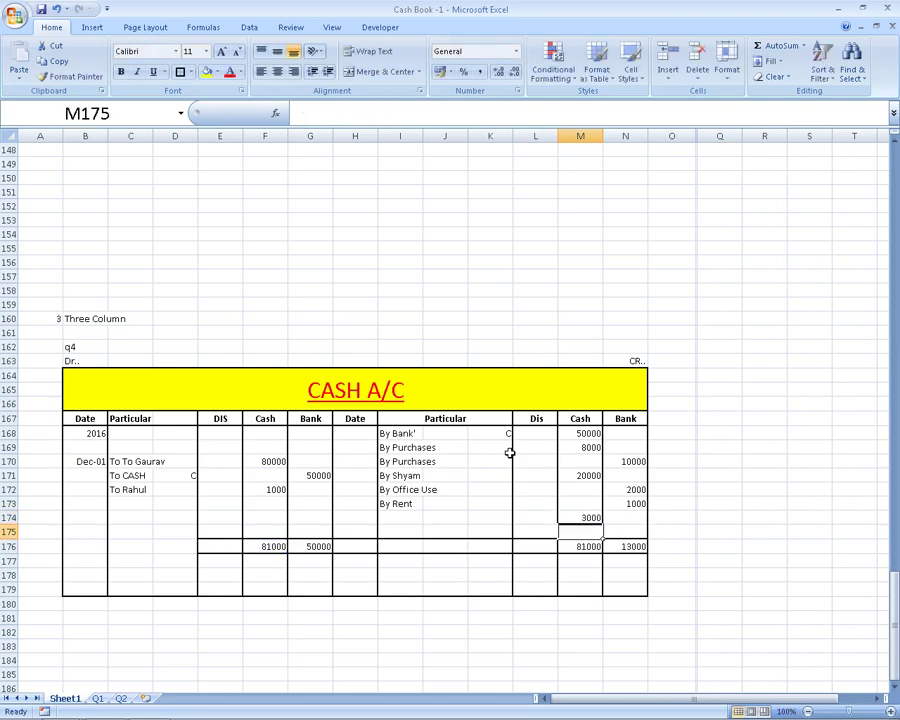
Step: Label the balance row 'By Balance C/D' in I174
{"action": "key", "text": "Up"}
{"action": "key", "text": "Left"}
{"action": "key", "text": "Left"}
{"action": "key", "text": "Left"}
{"action": "key", "text": "Left"}
{"action": "type", "text": "By"}
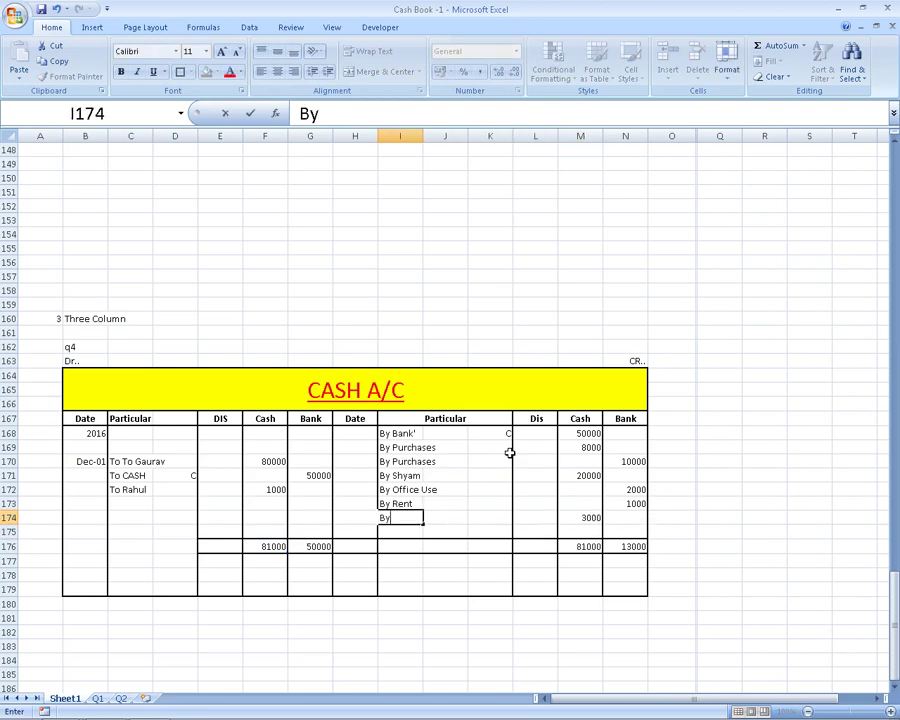
{"action": "type", "text": " Balance"}
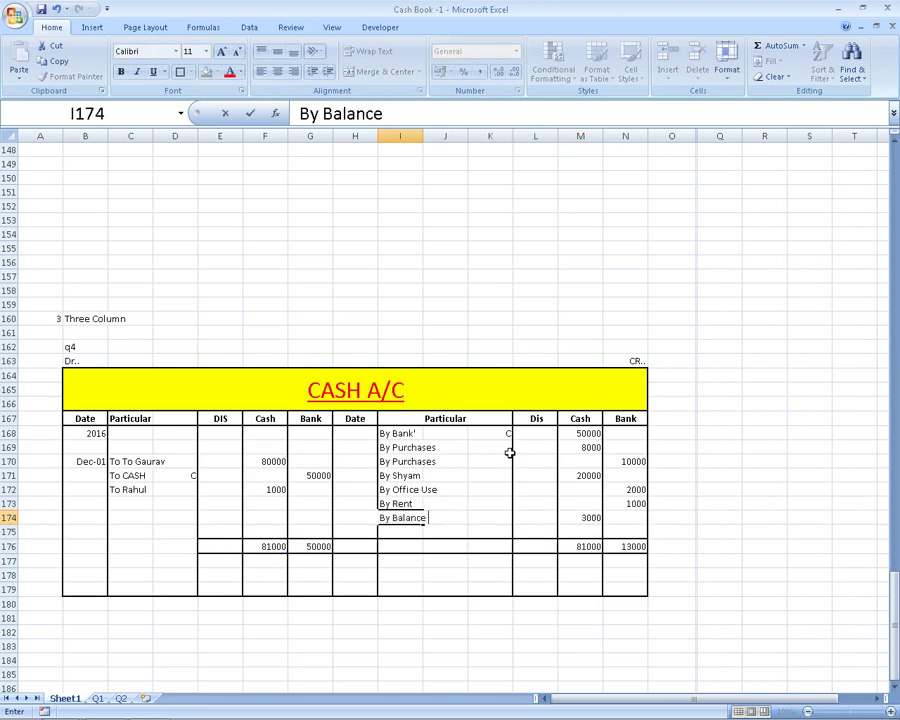
{"action": "type", "text": " B"}
{"action": "key", "text": "BackSpace"}
{"action": "type", "text": "C/D"}
{"action": "key", "text": "Return"}
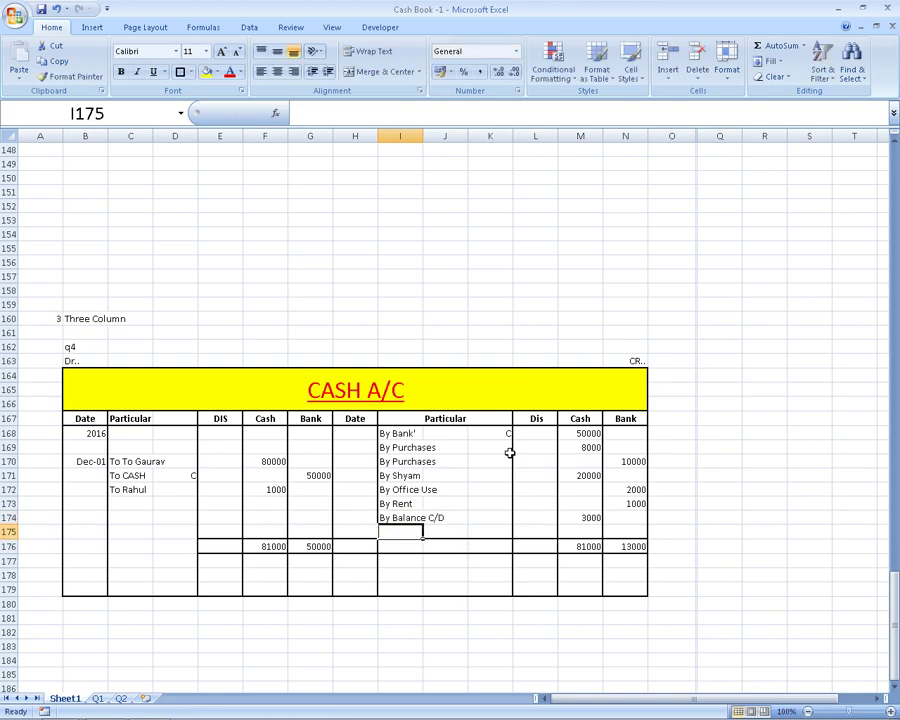
{"action": "key", "text": "Up"}
{"action": "key", "text": "Right"}
{"action": "key", "text": "Right"}
{"action": "key", "text": "Right"}
{"action": "key", "text": "Right"}
{"action": "key", "text": "Right"}
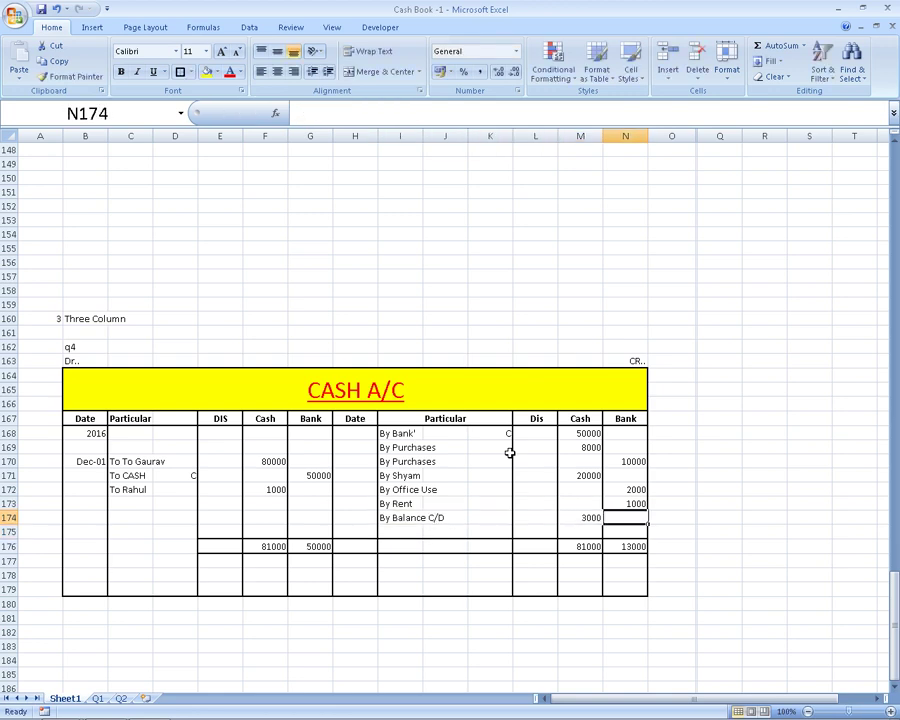
{"action": "type", "text": "=5000"}
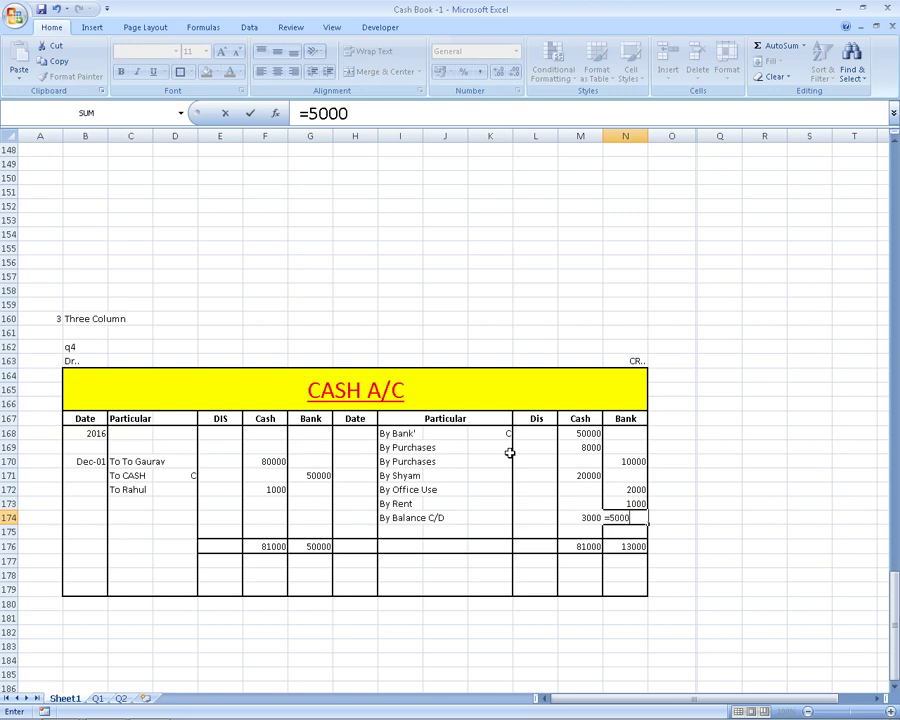
{"action": "type", "text": "0-13000"}
{"action": "key", "text": "Return"}
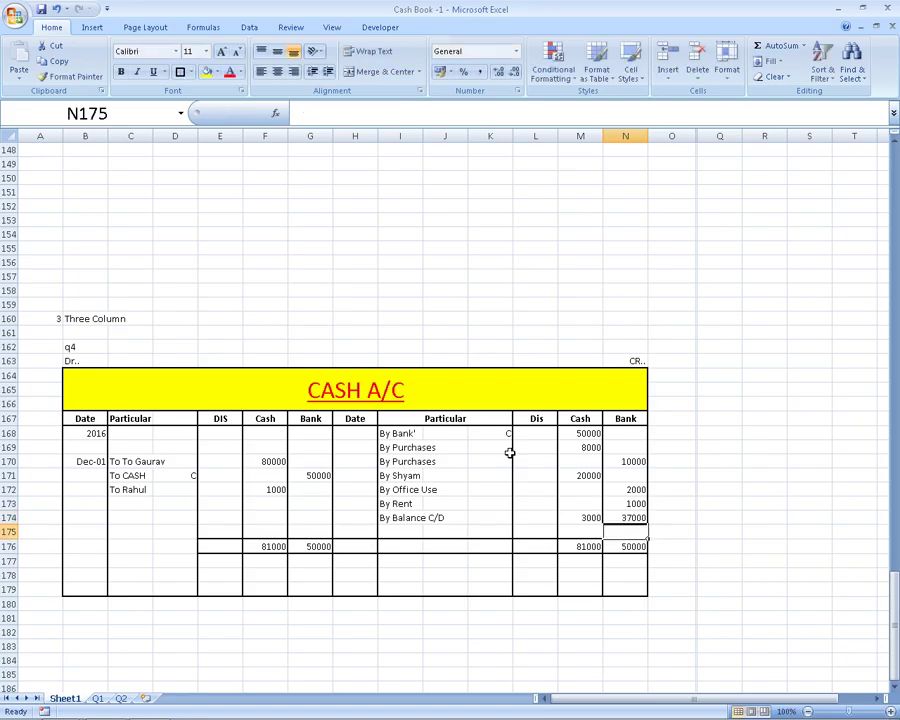
{"action": "key", "text": "alt+Tab"}
Step: Highlight the 37,000 bank balance answer in the PDF to confirm Excel's figure
{"action": "scroll", "coordinate": [515, 465], "scroll_direction": "down", "scroll_amount": 3}
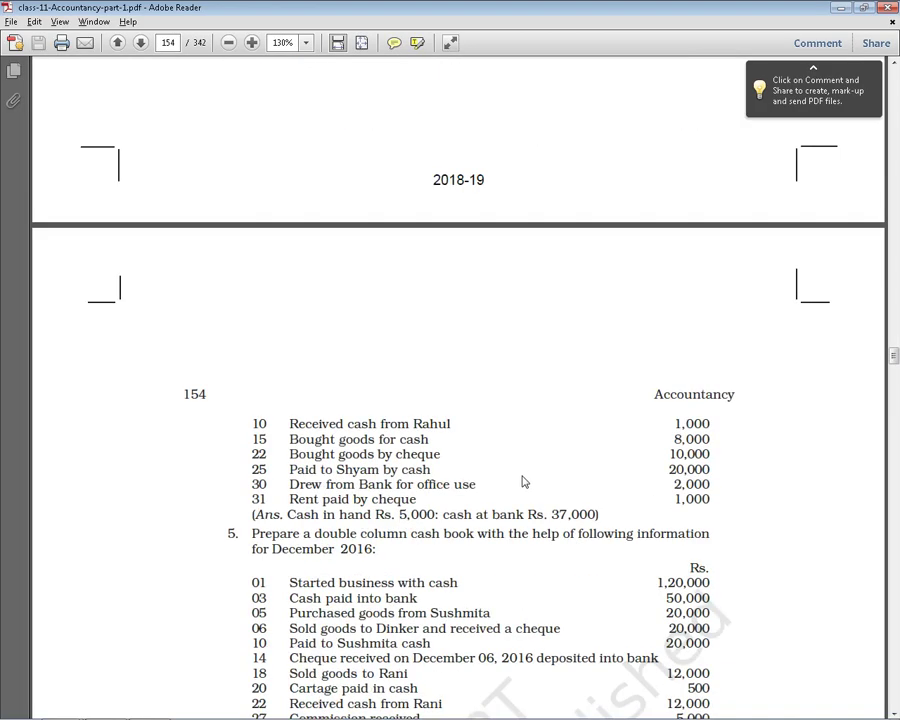
{"action": "left_click_drag", "start_coordinate": [560, 516], "coordinate": [574, 516]}
{"action": "key", "text": "alt+Tab"}
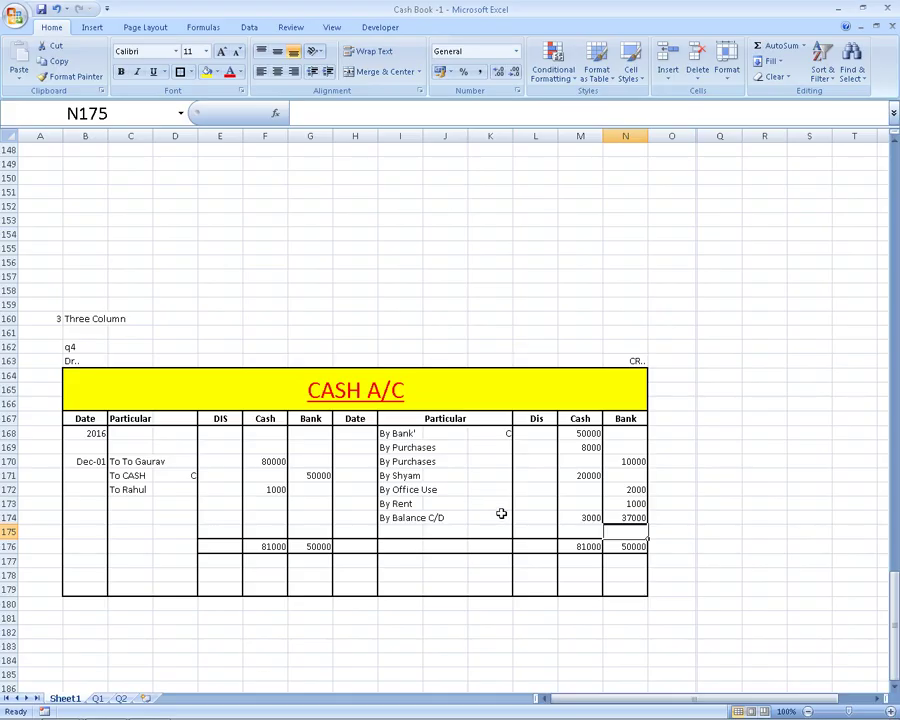
Step: Minimise all windows with Win+D to show the Windows desktop
{"action": "key", "text": "alt+Tab"}
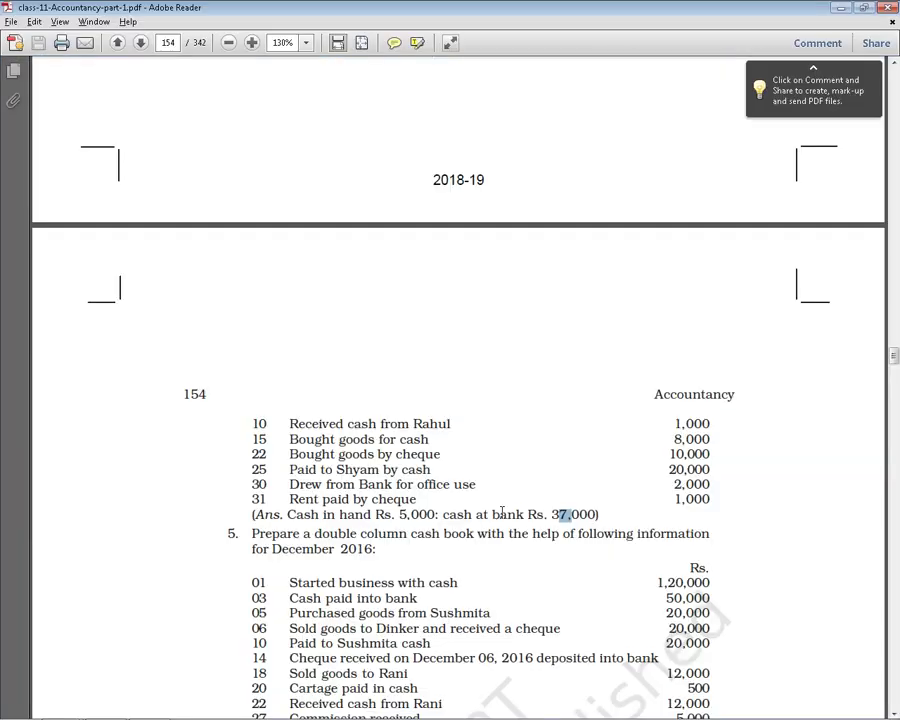
{"action": "key", "text": "alt+Tab"}
{"action": "key", "text": "super+d"}
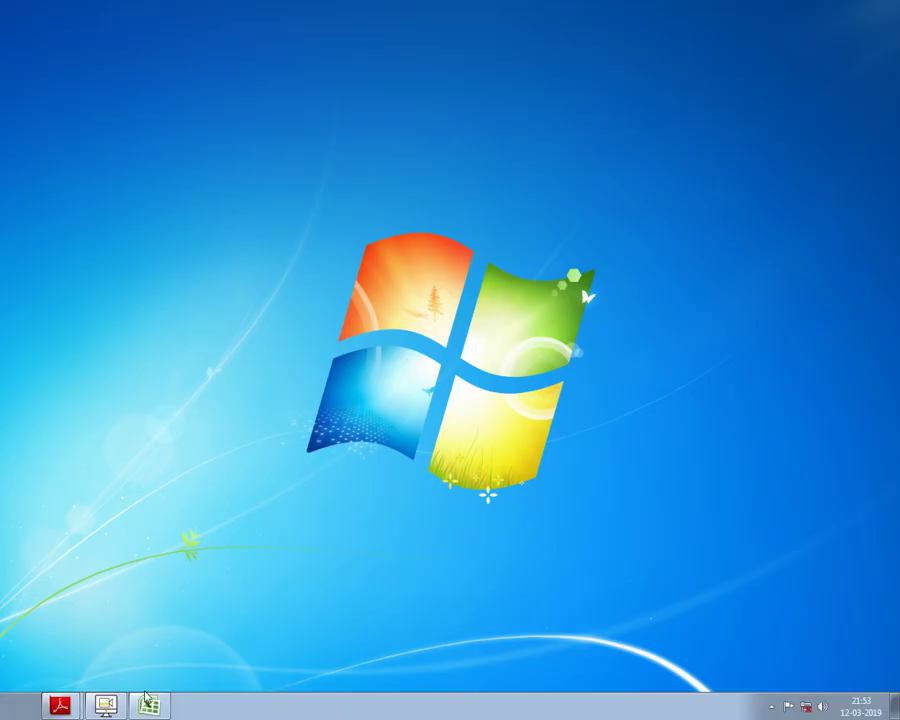